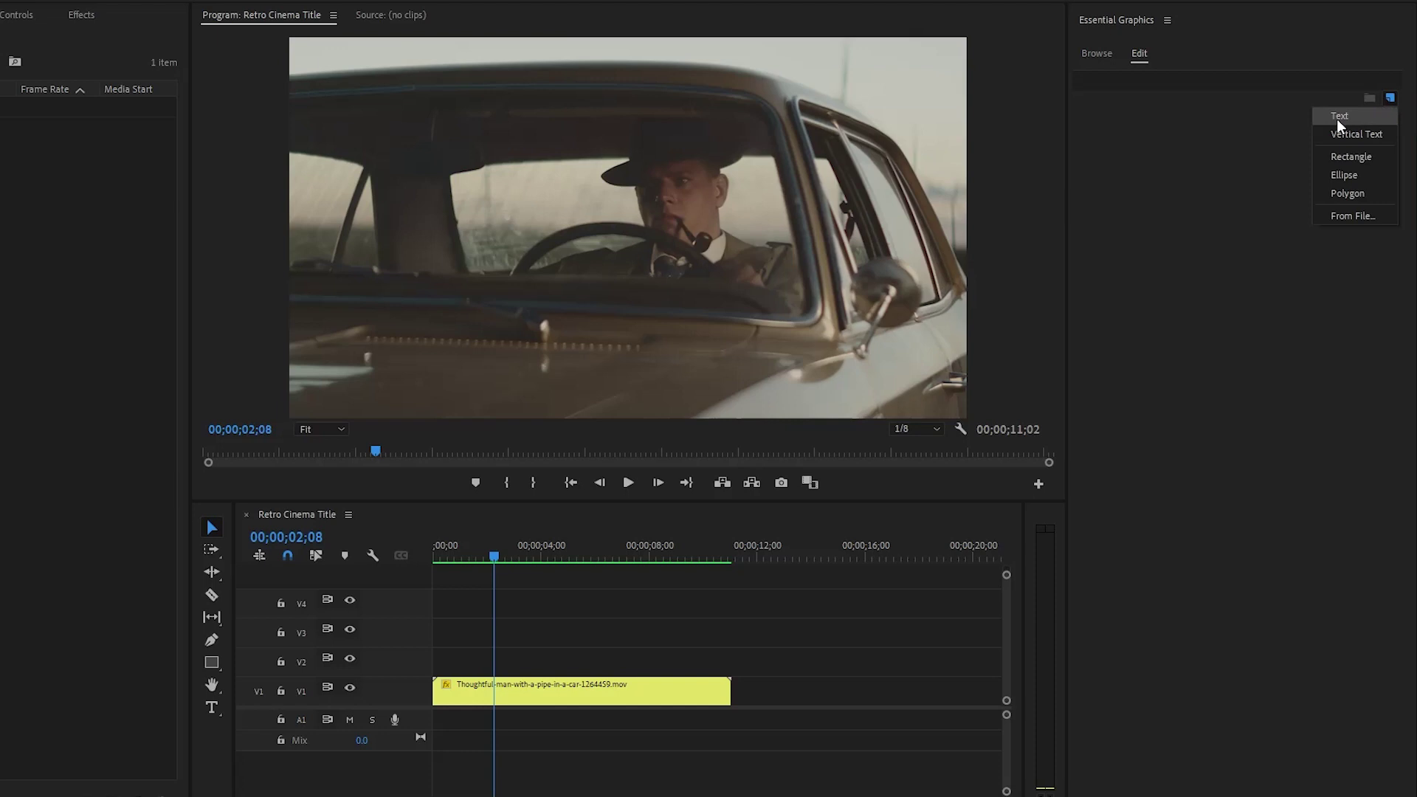
Step: Add a text layer over the car clip reading THE, BIG BANK and THEORY on three separate lines
click(1337, 120)
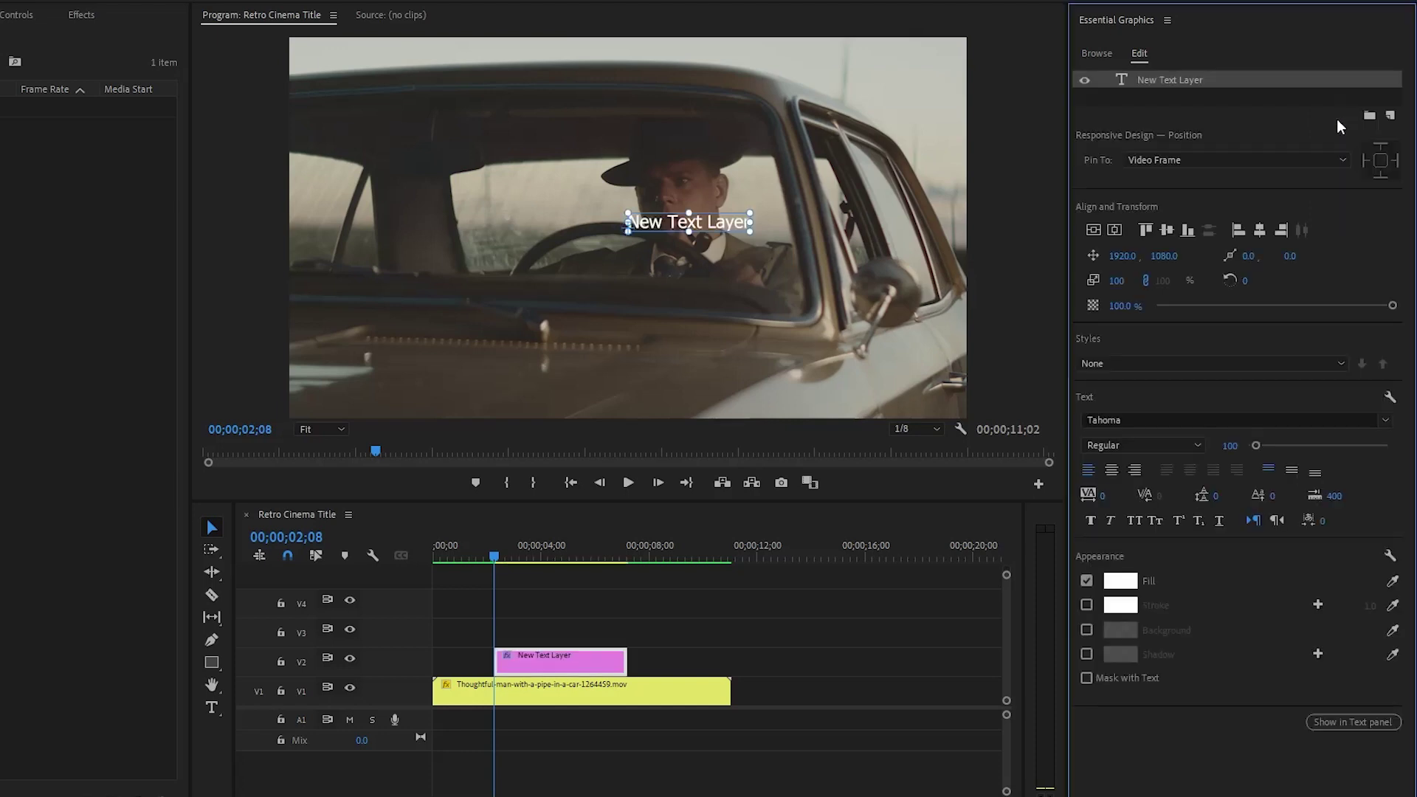
click(320, 428)
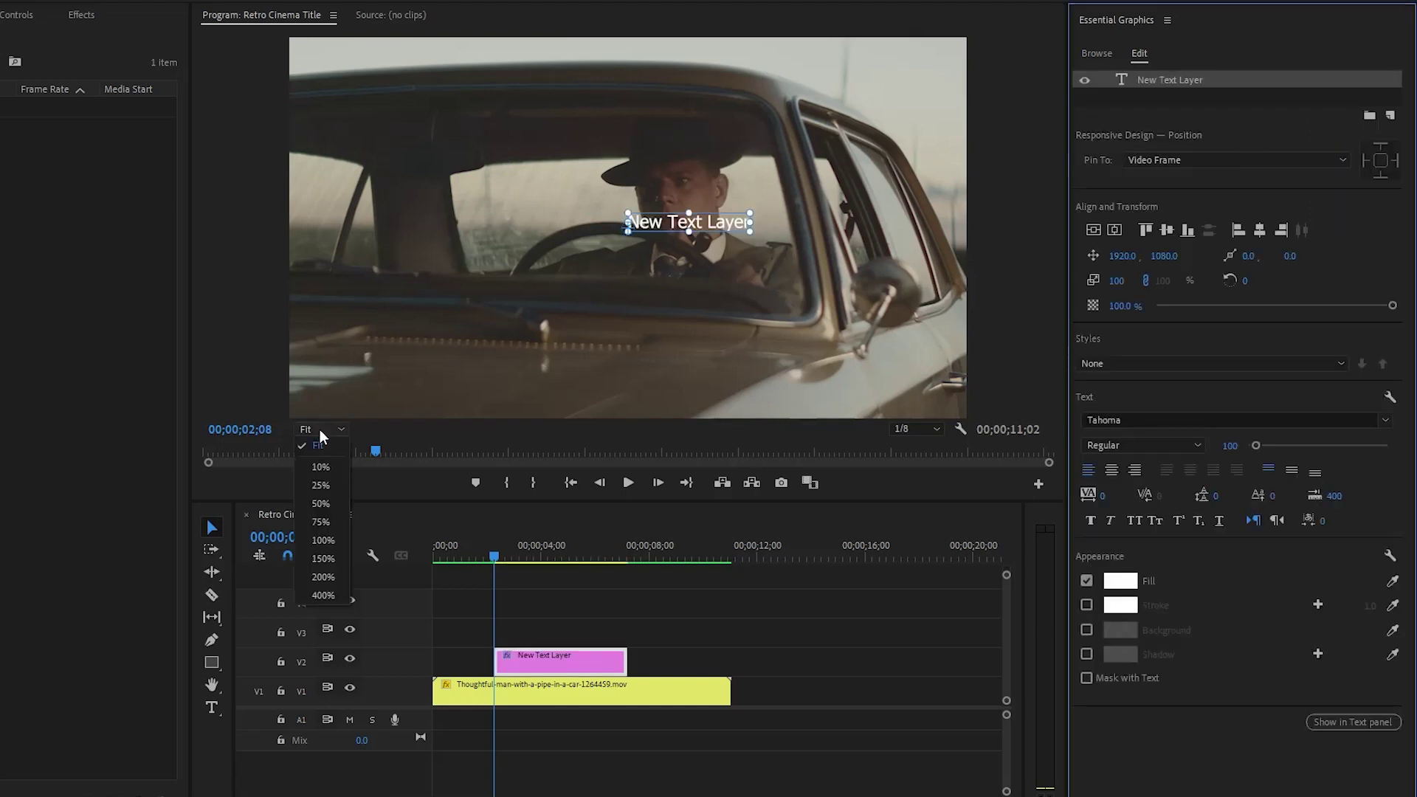
click(322, 487)
drag(546, 413, 673, 397)
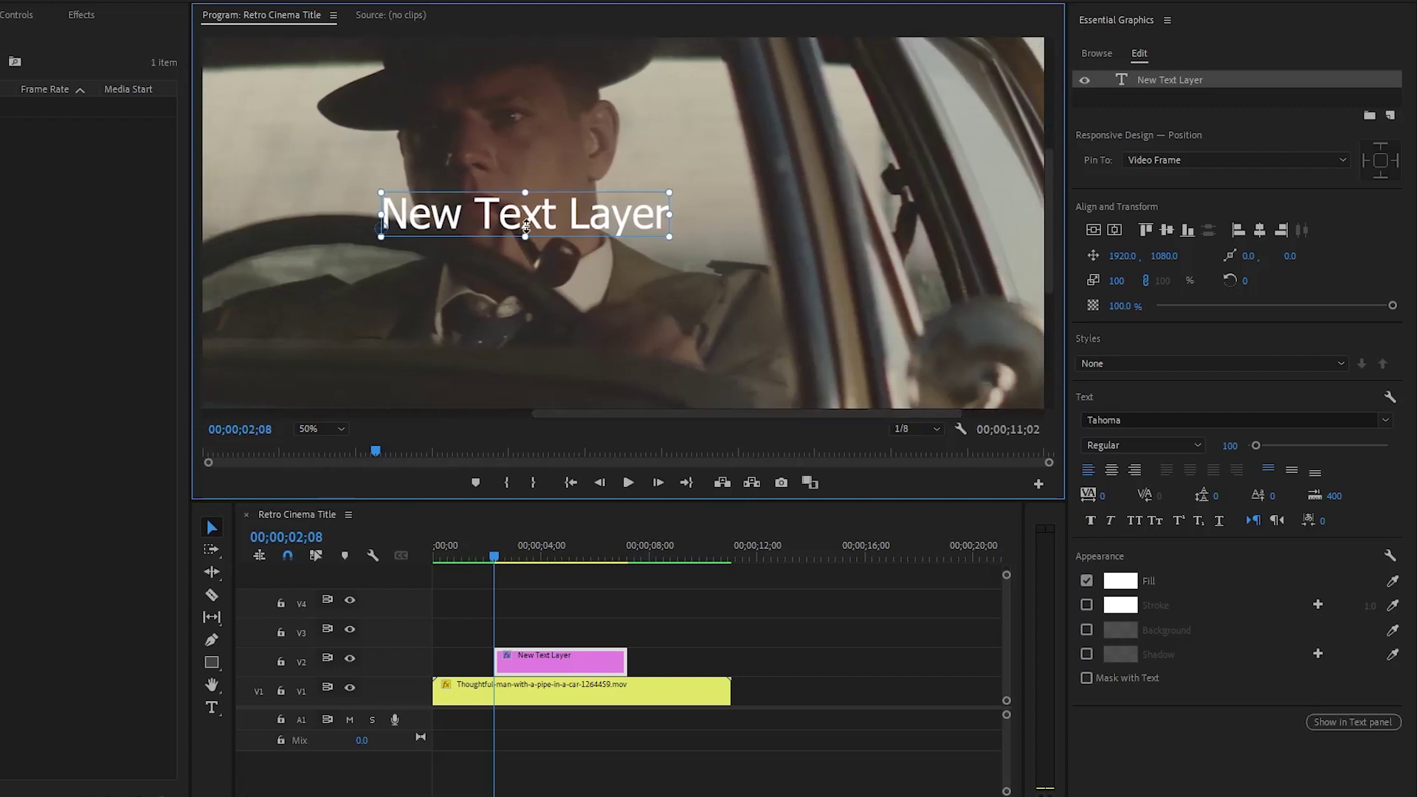
double_click(527, 221)
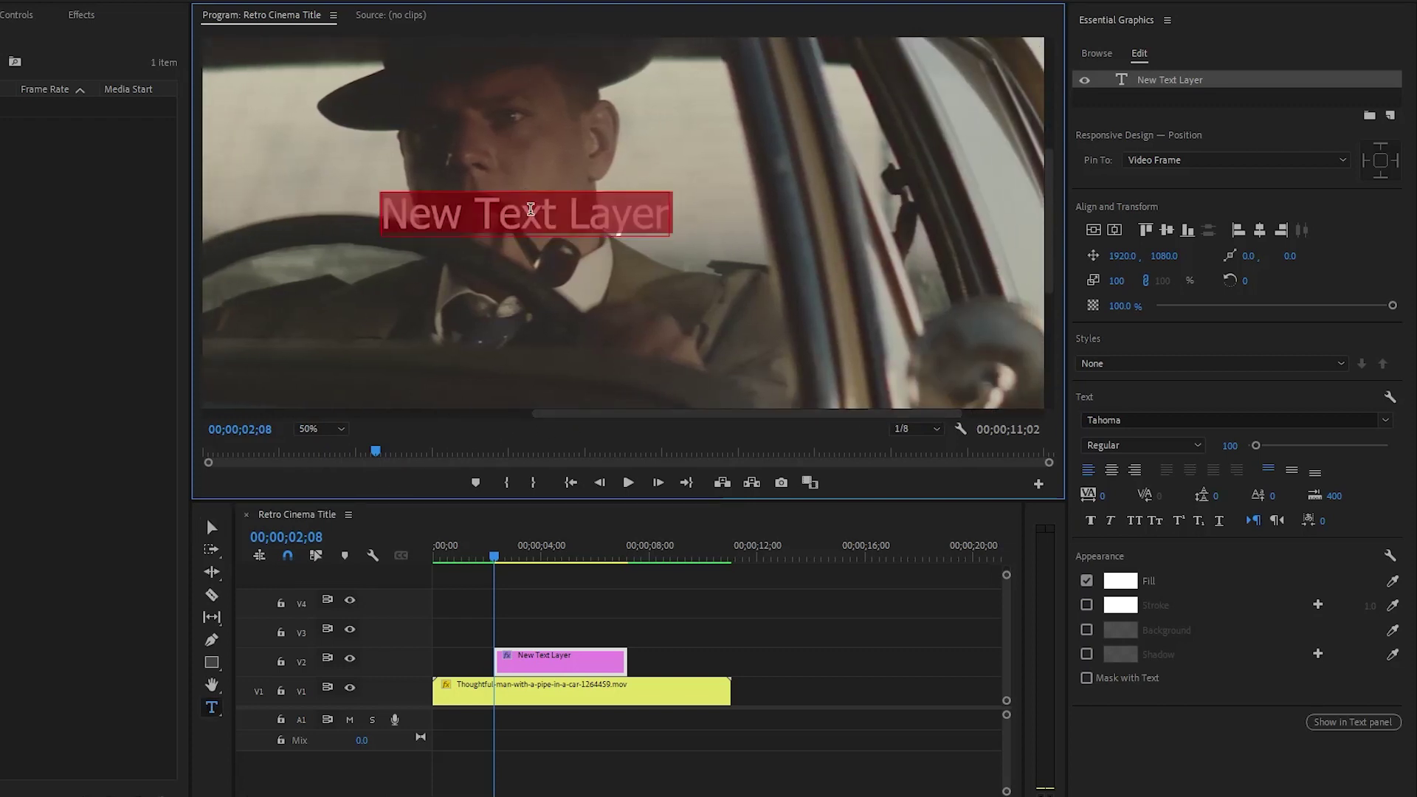
text(THE)
key(Return)
text(BIG BANK)
key(Return)
text(THEORY)
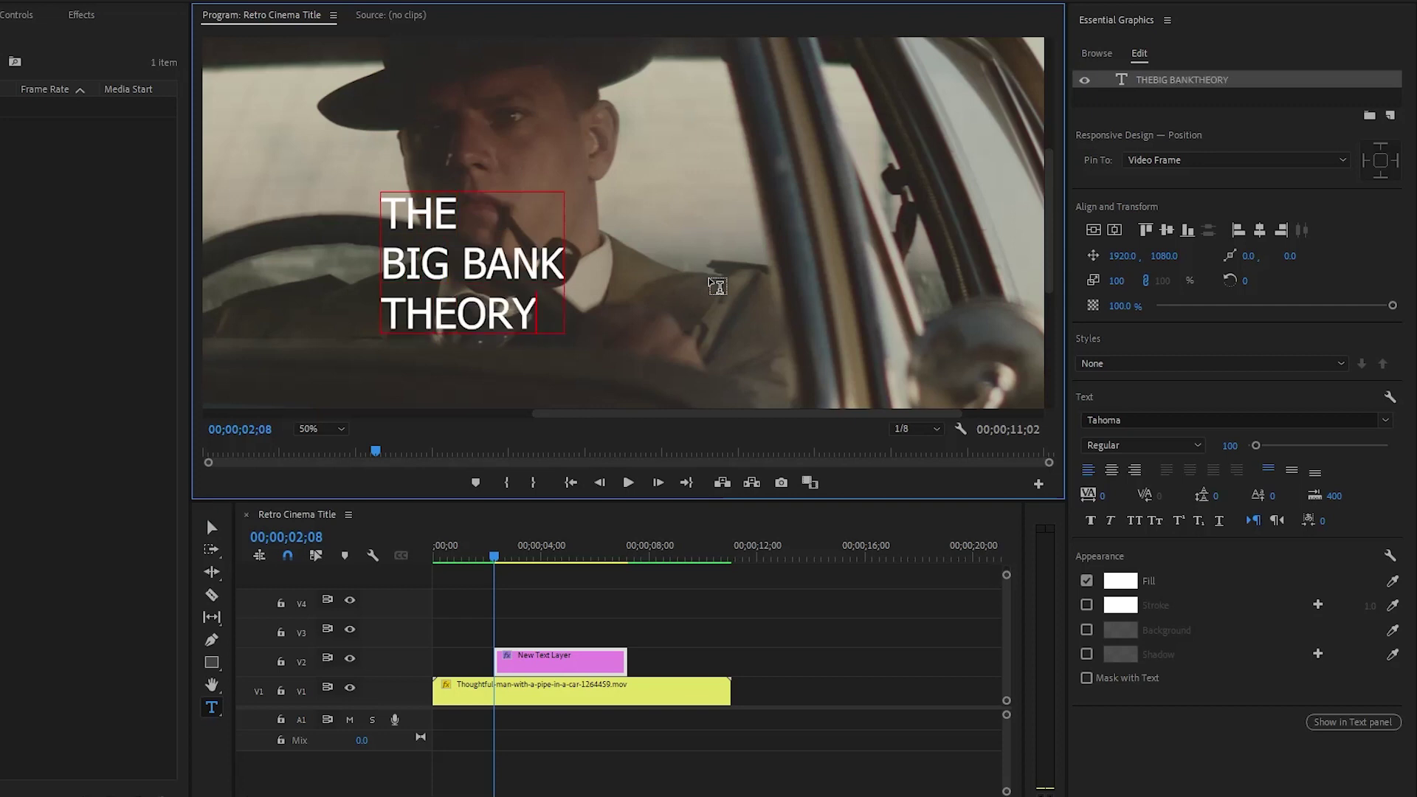
click(211, 529)
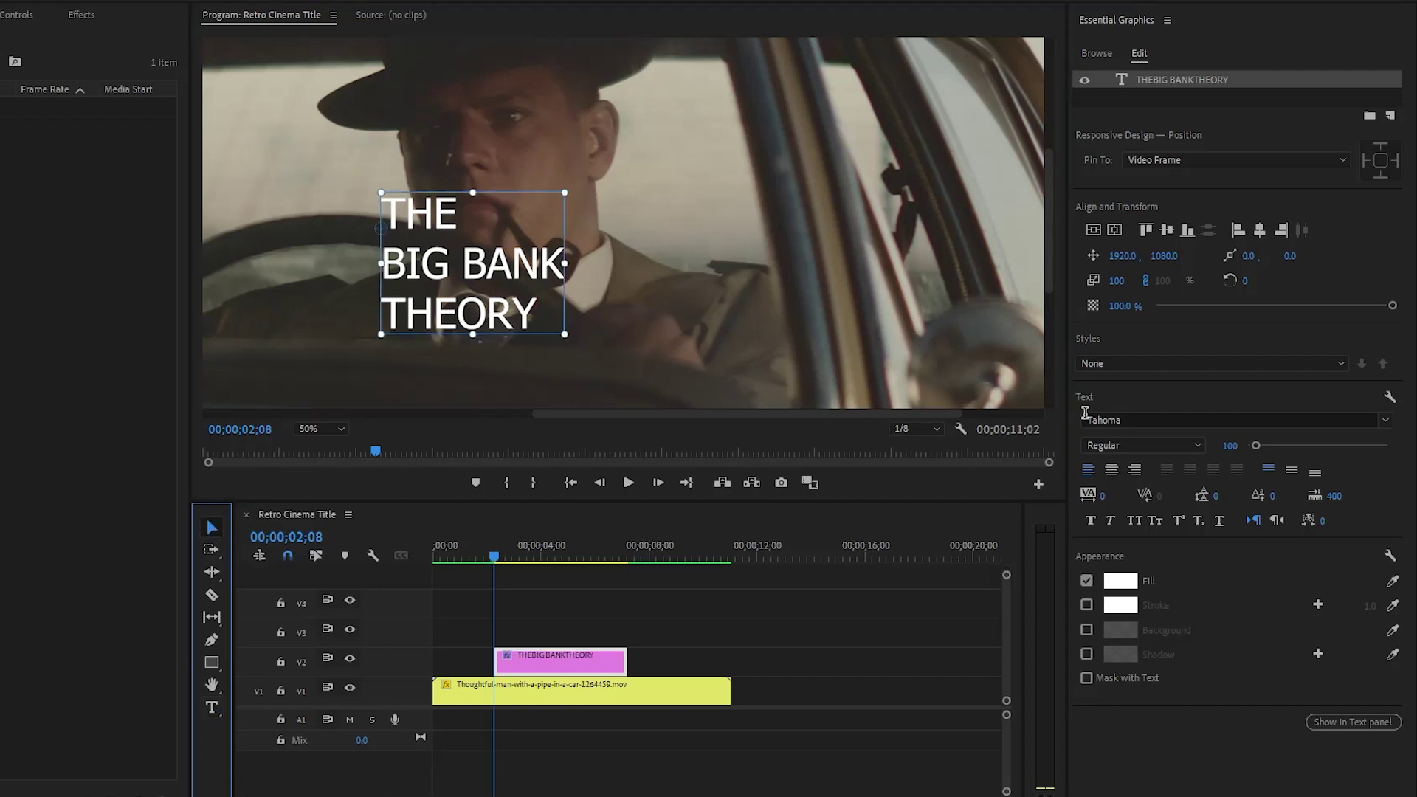
Step: Set the title's font to Montserrat in the Black style
click(1161, 419)
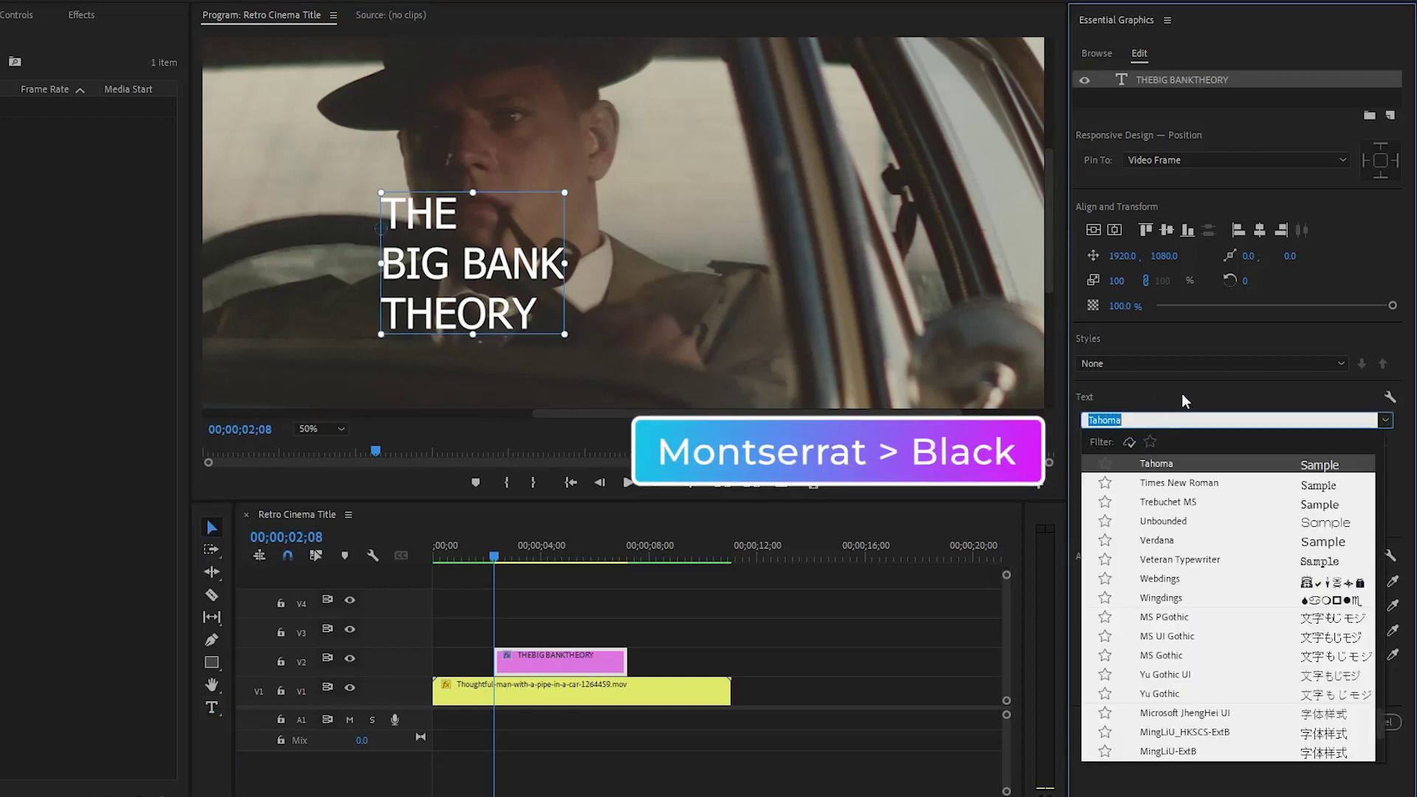
text(MONT)
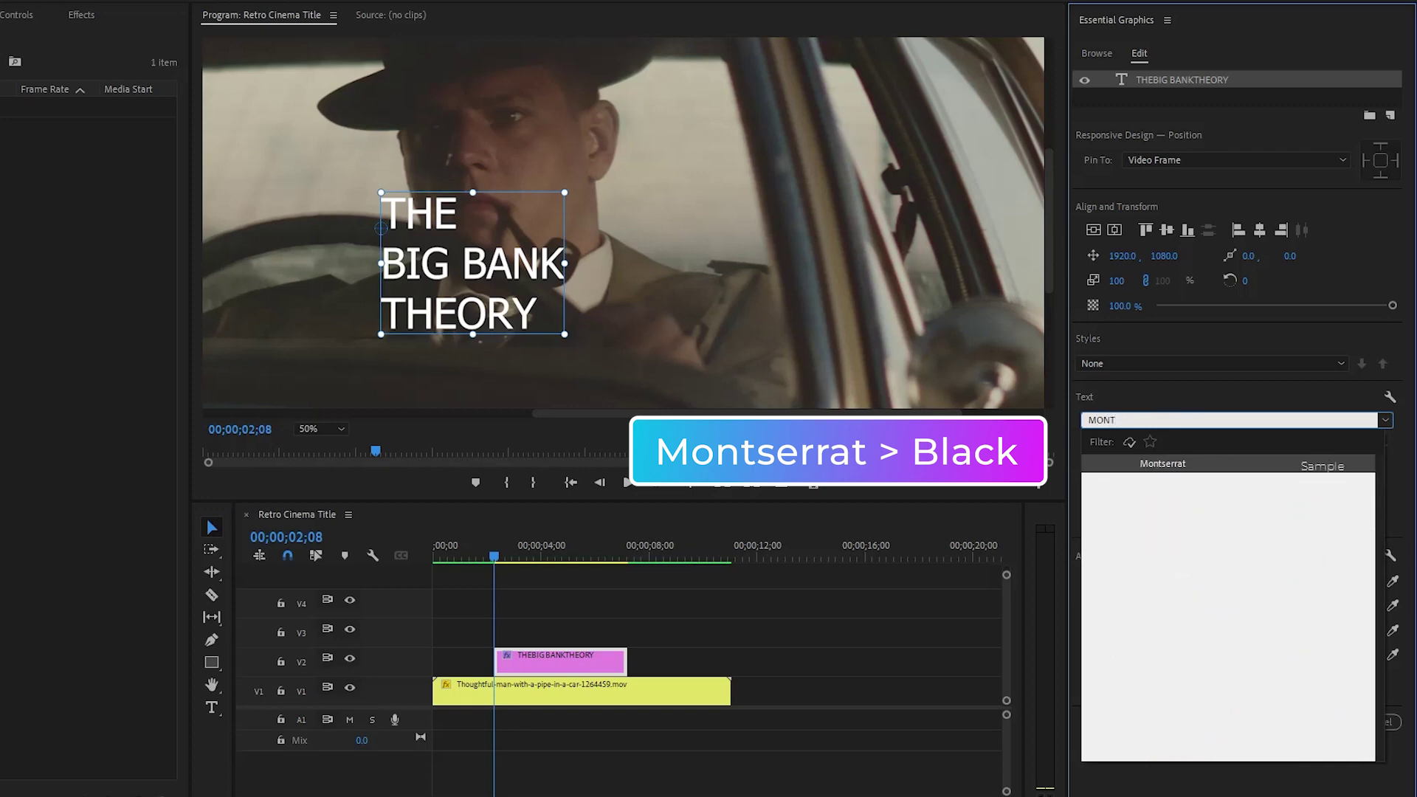
key(Return)
click(1161, 444)
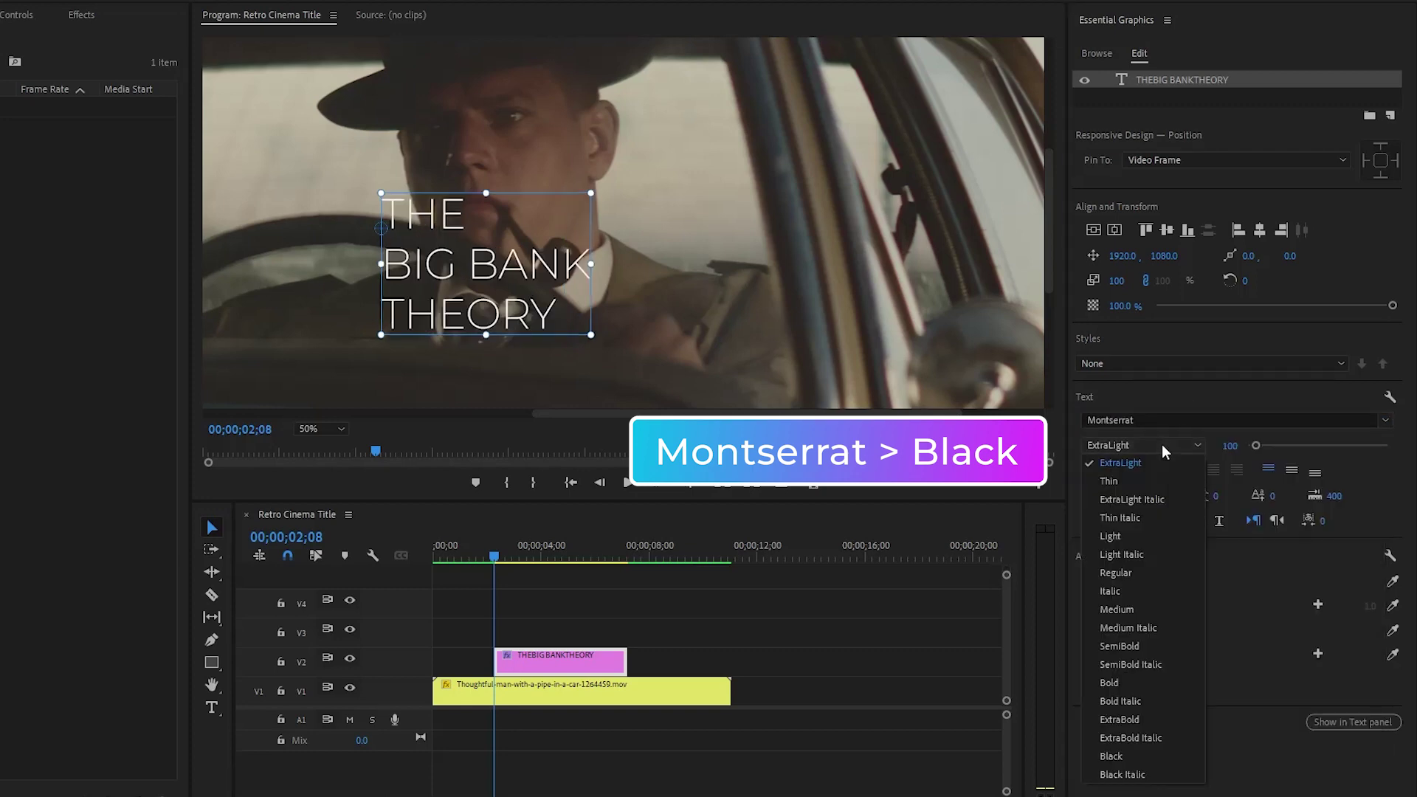
click(1144, 757)
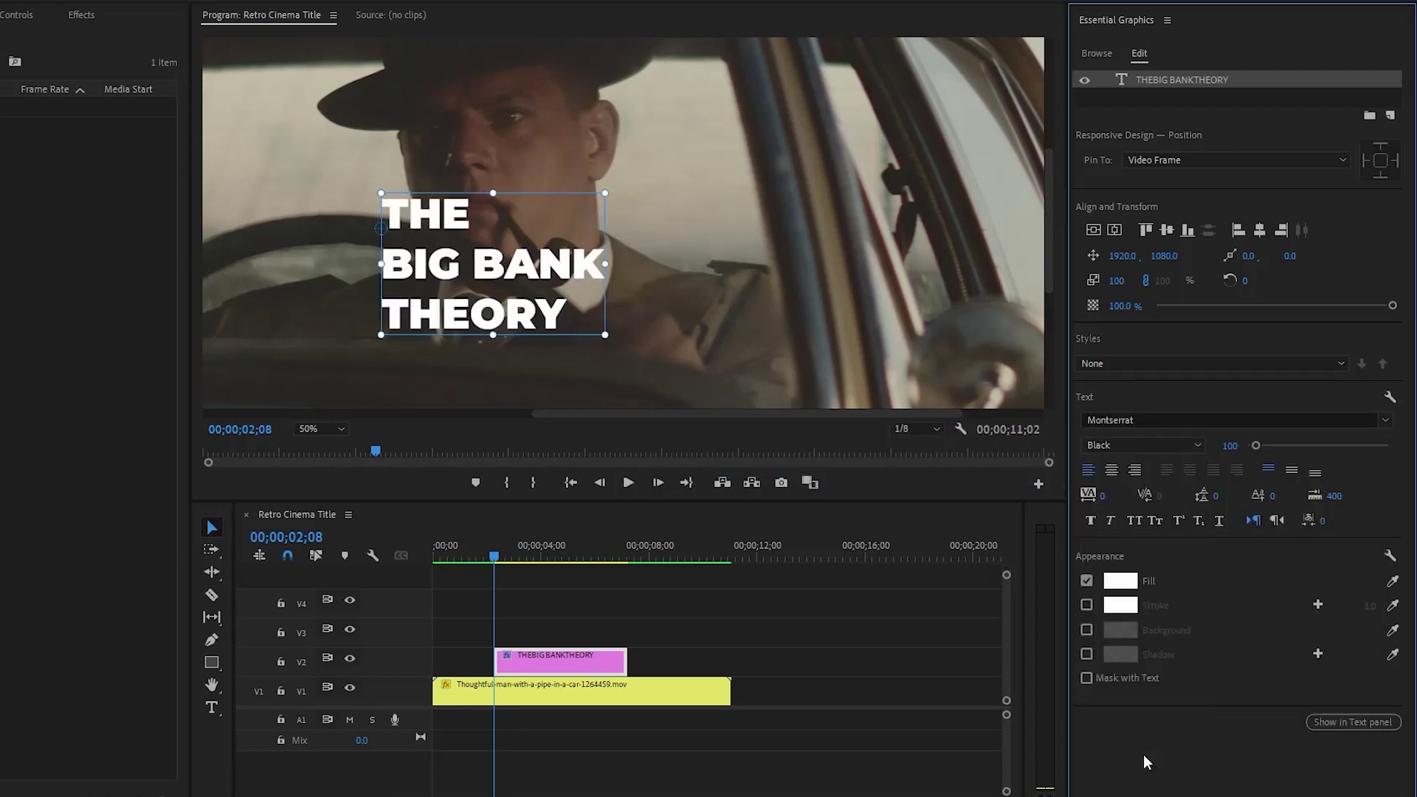
Step: Change the title's fill colour to hex E8A700
click(1131, 591)
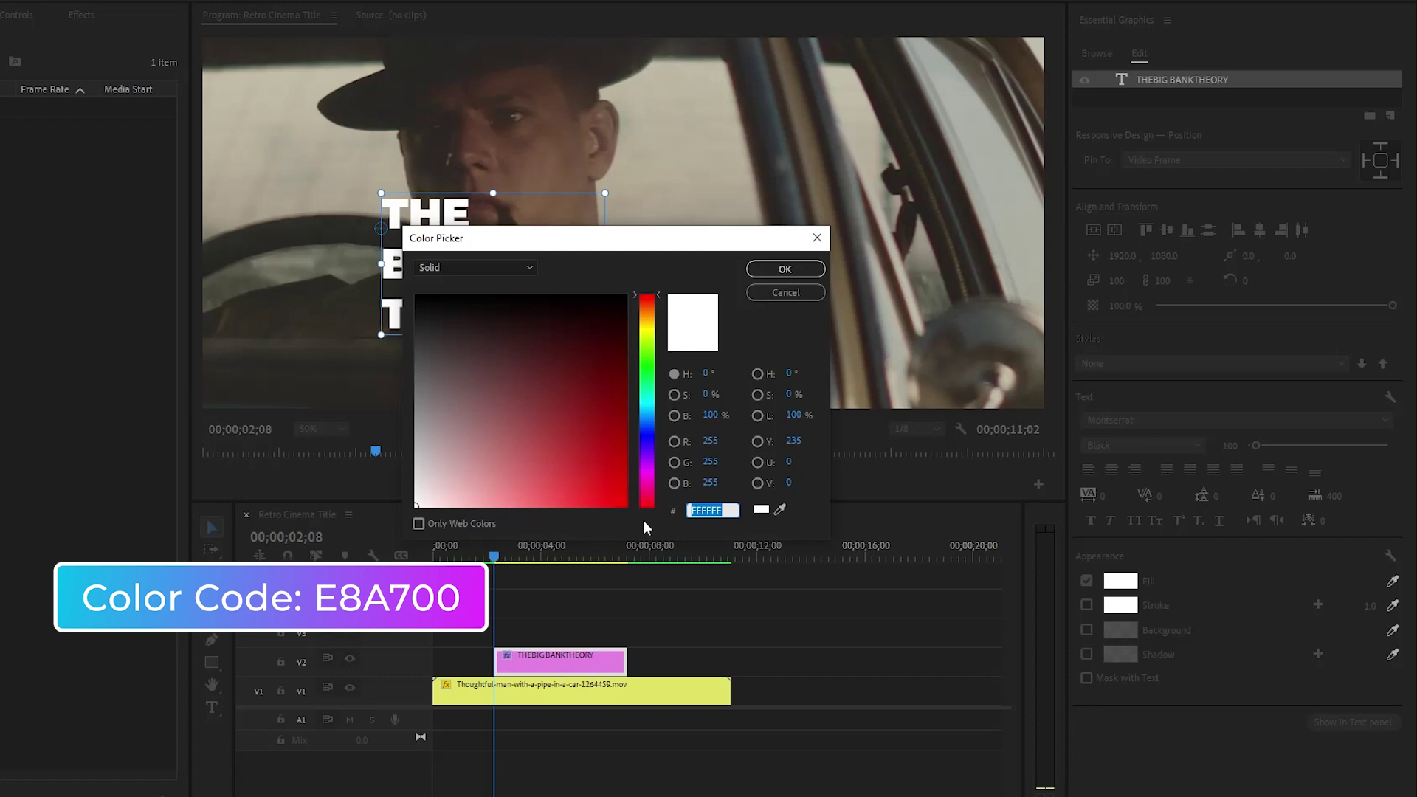
text(E8A)
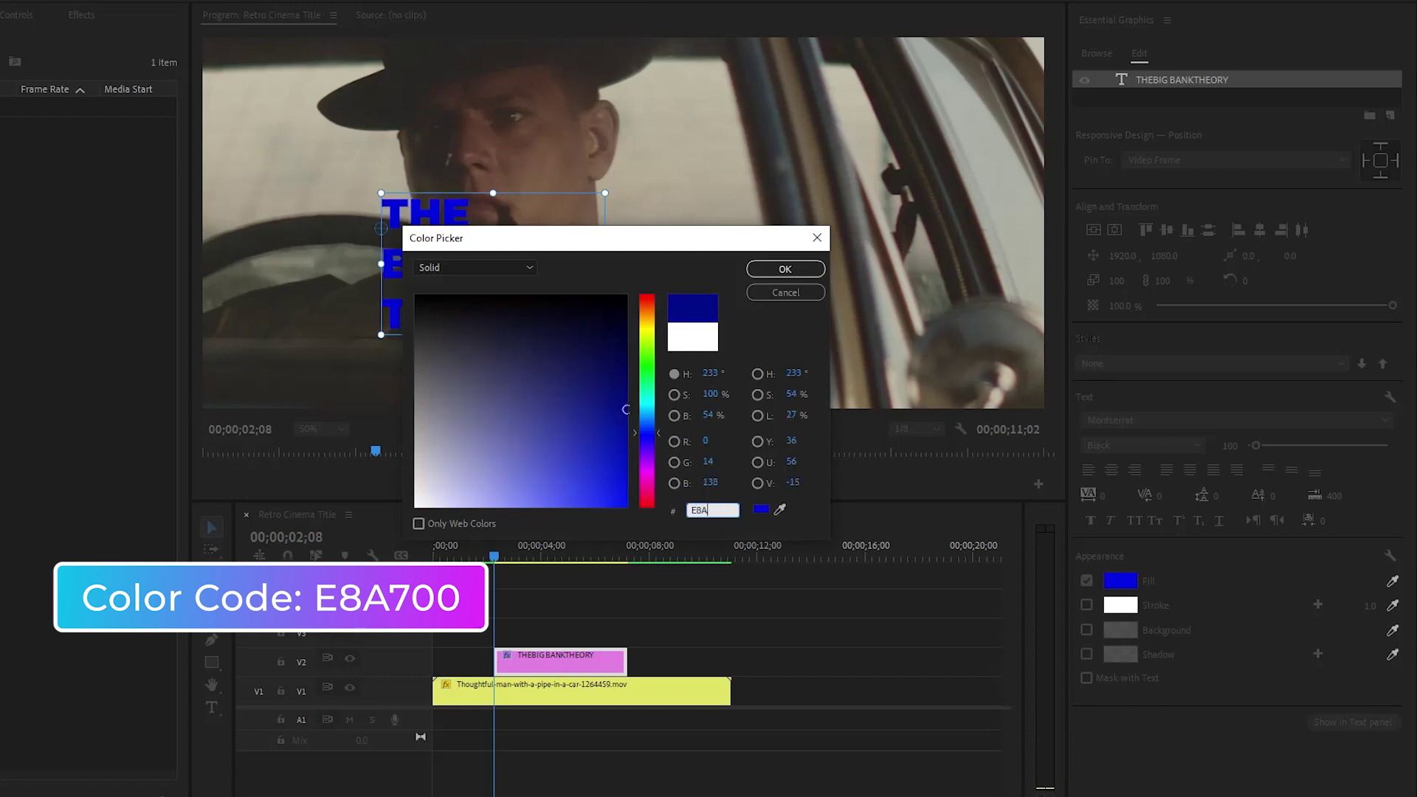
text(700)
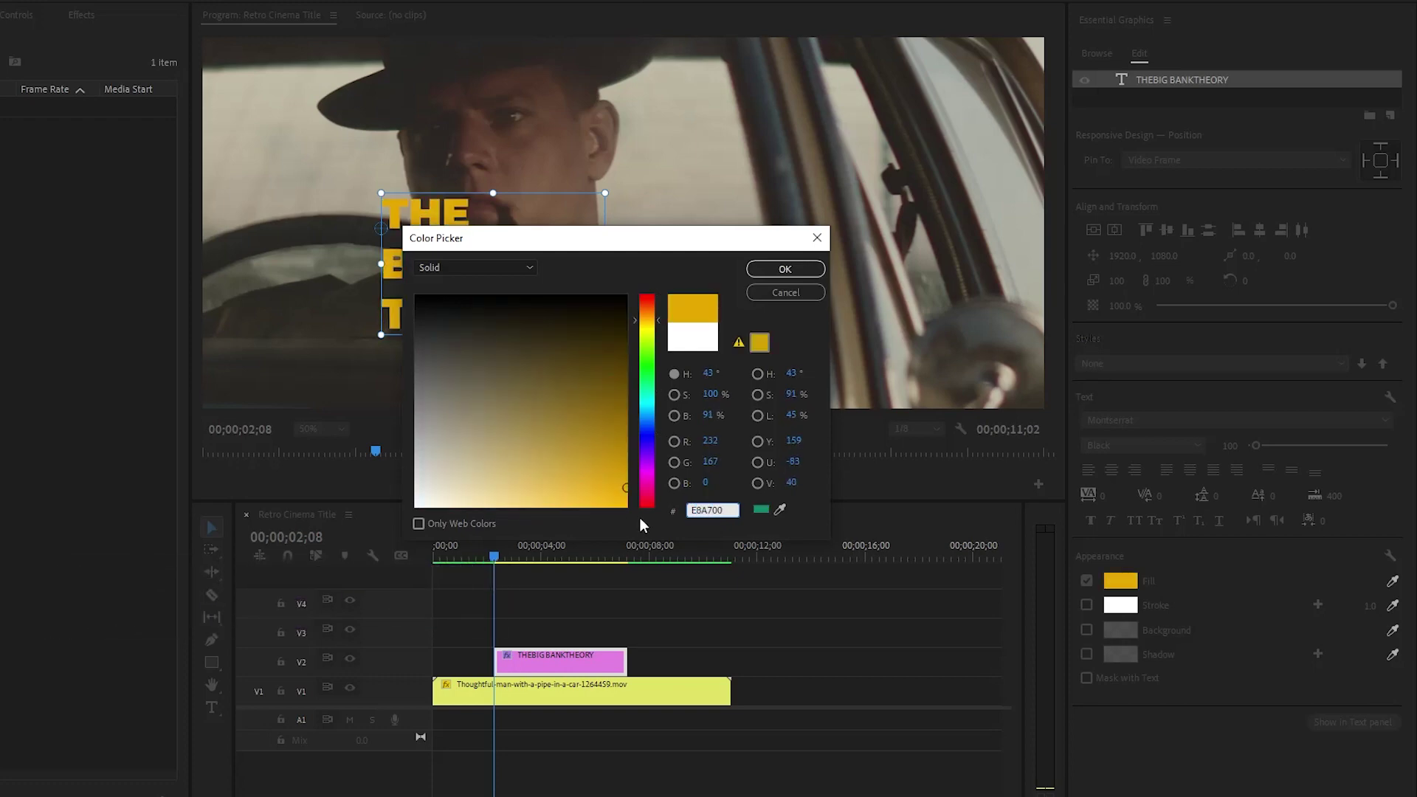
click(784, 270)
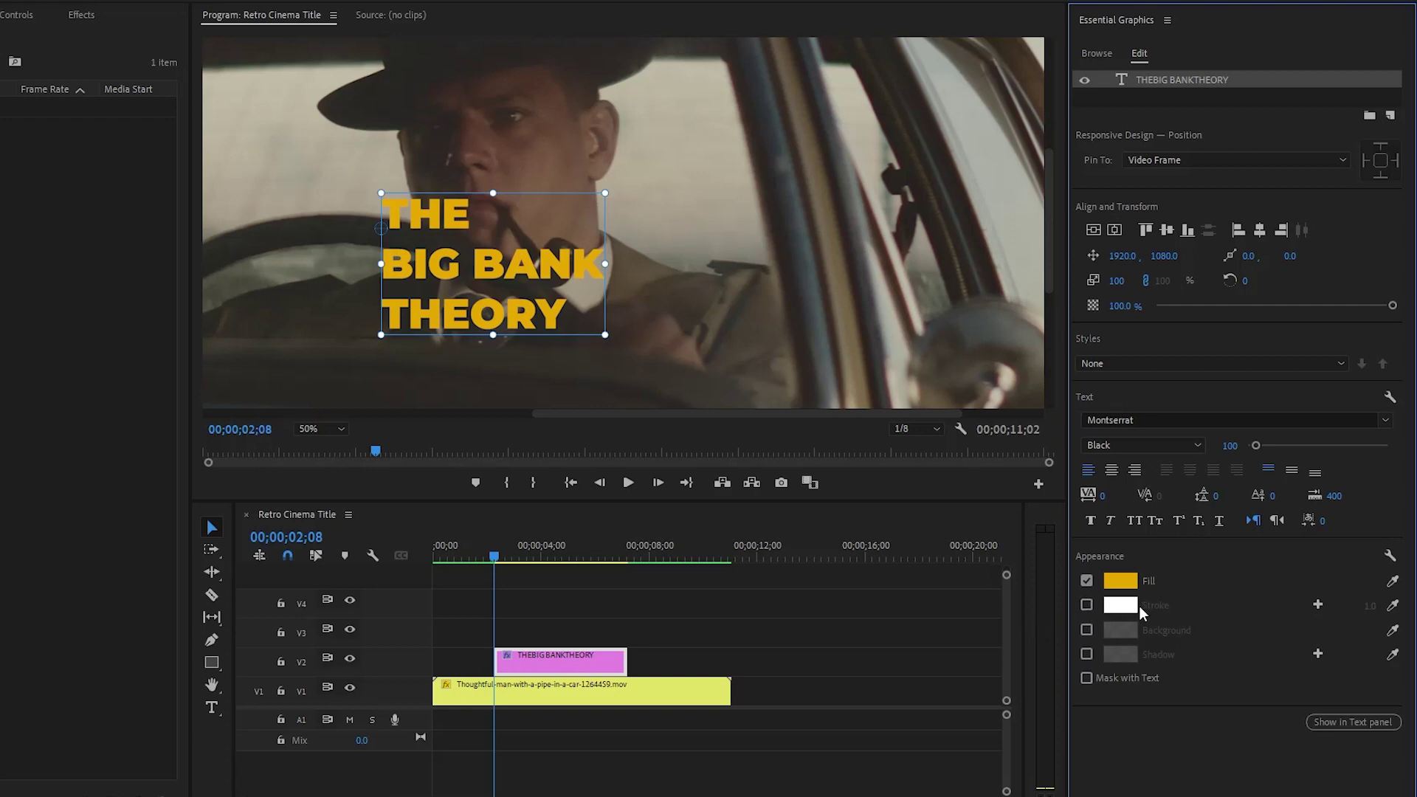
Step: Enable a black (000000) stroke on the title with a width of 8
click(1085, 605)
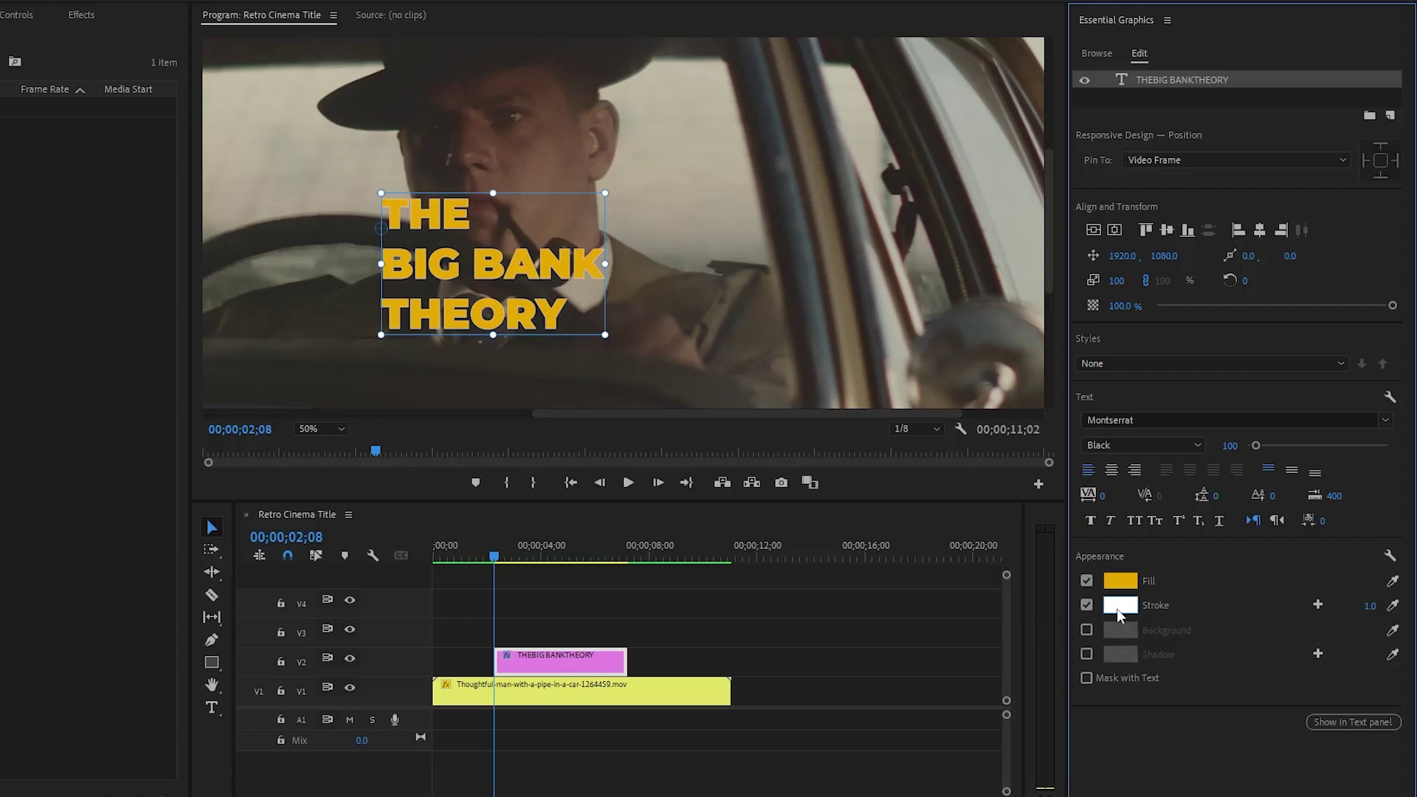
click(1117, 609)
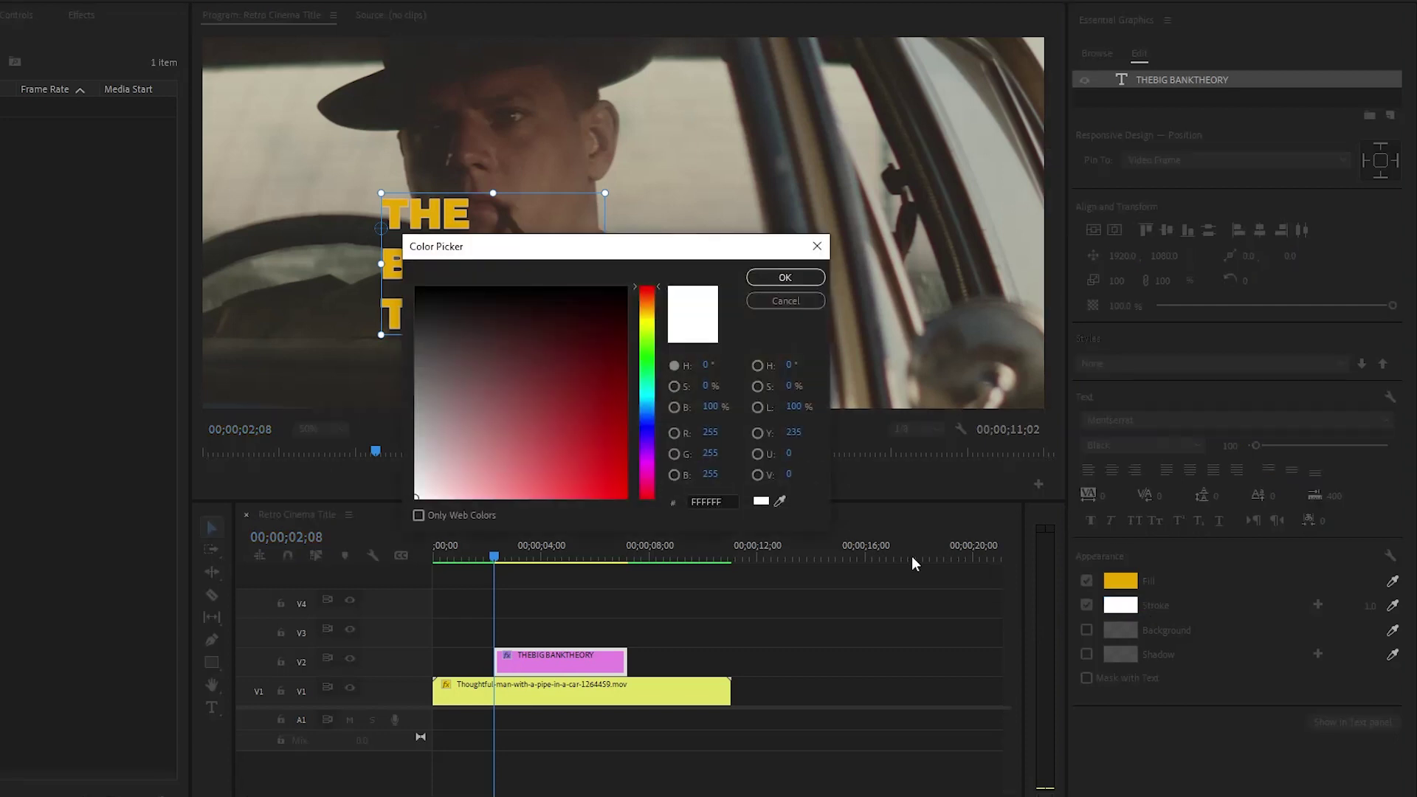
click(415, 288)
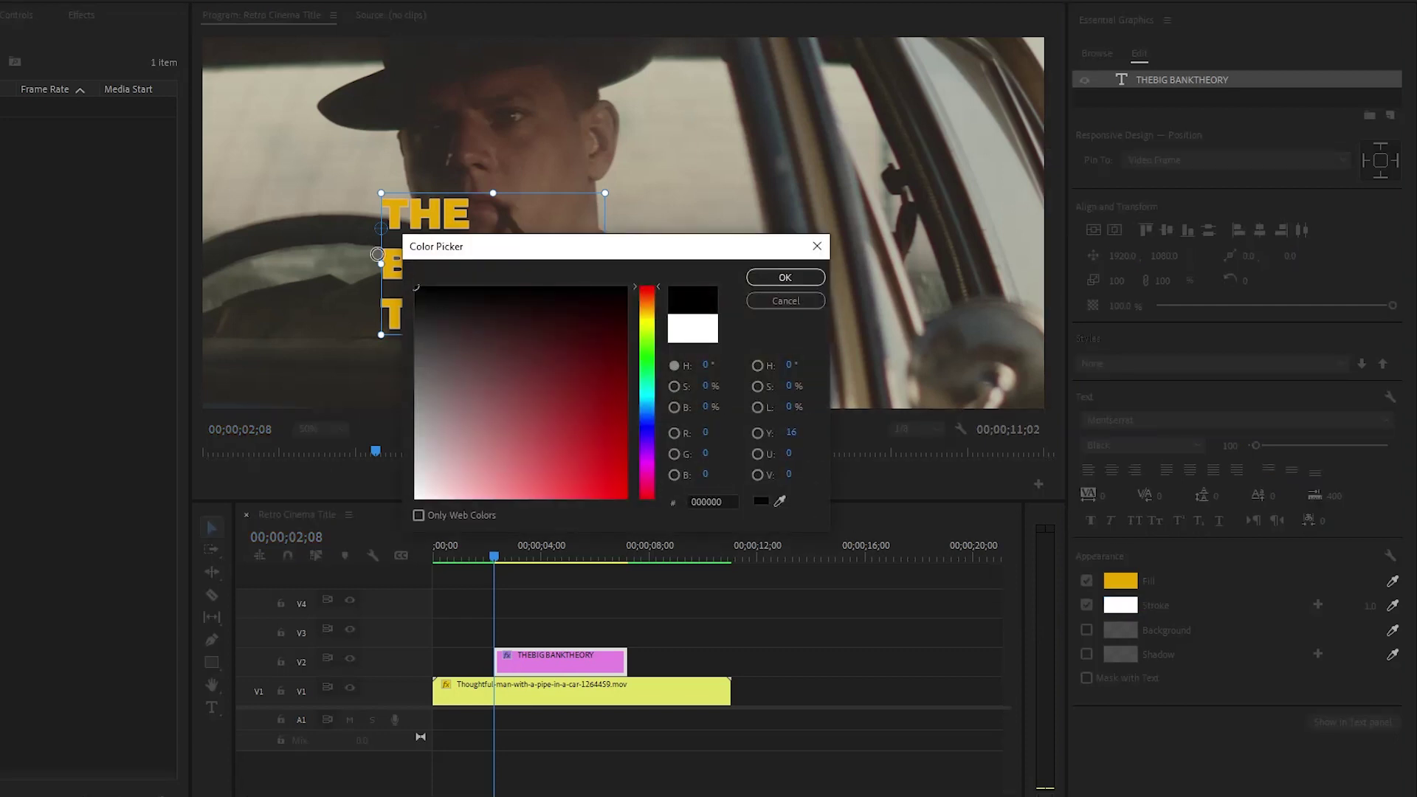
click(780, 282)
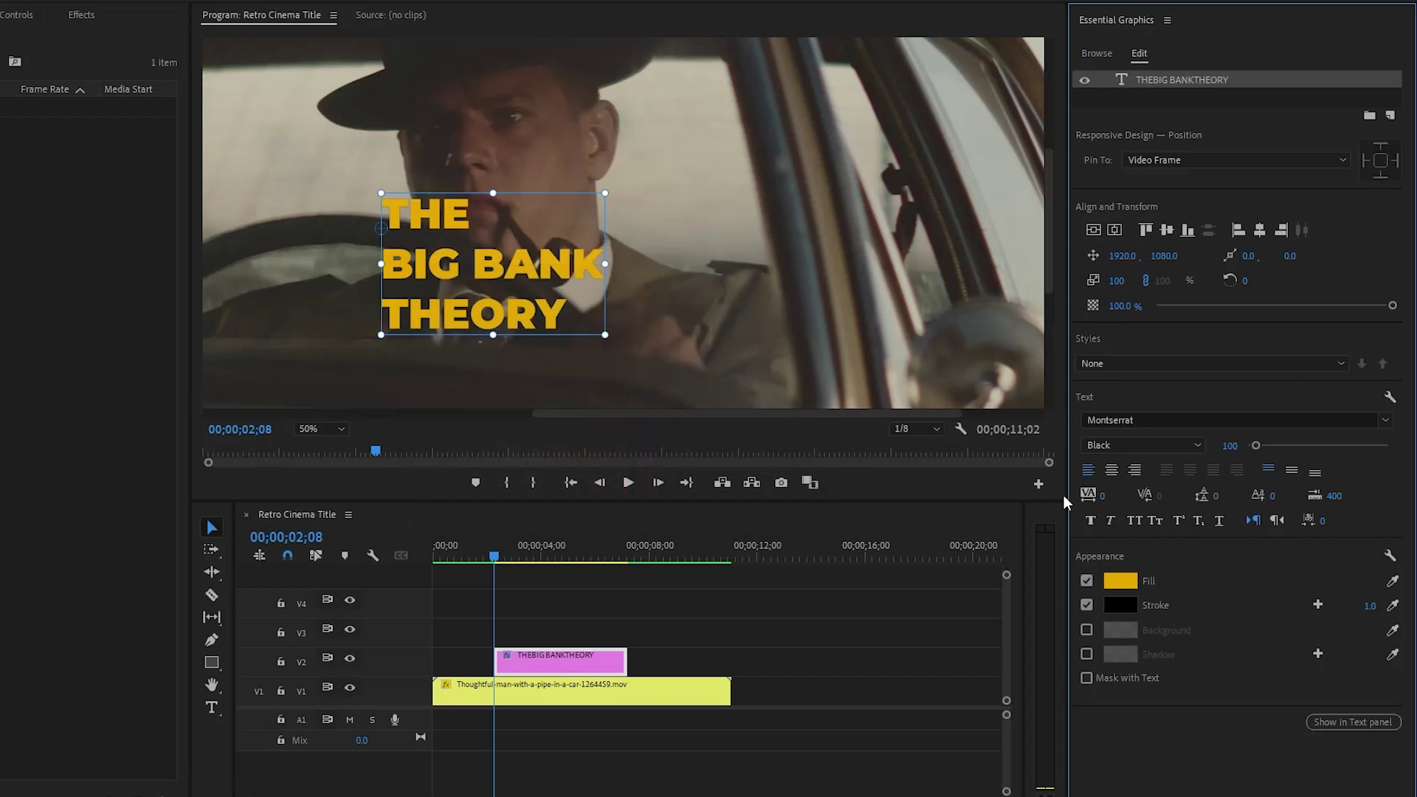
text(8)
key(Return)
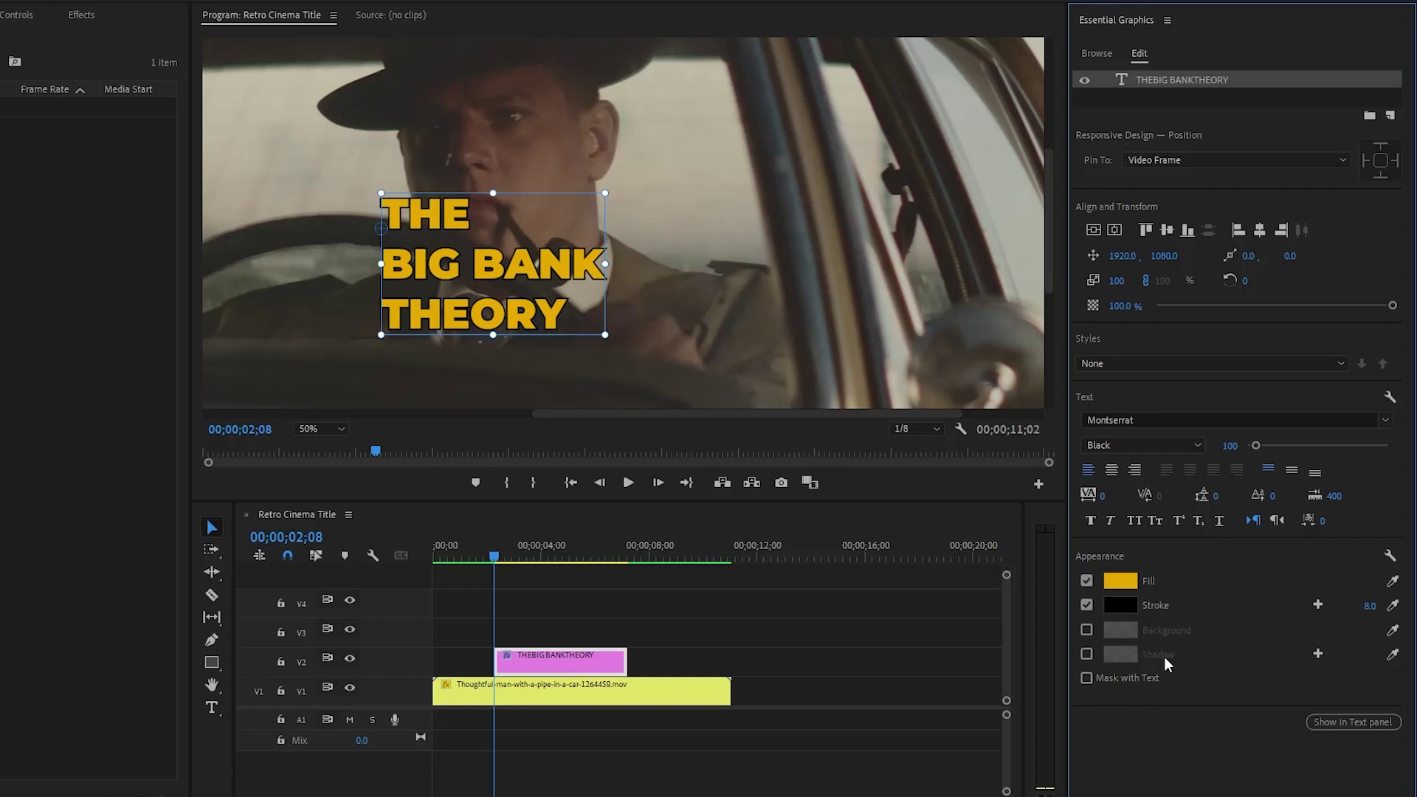
Step: Enable a shadow on the title with 100% opacity, a distance of 8 and a blur of 0
click(1087, 654)
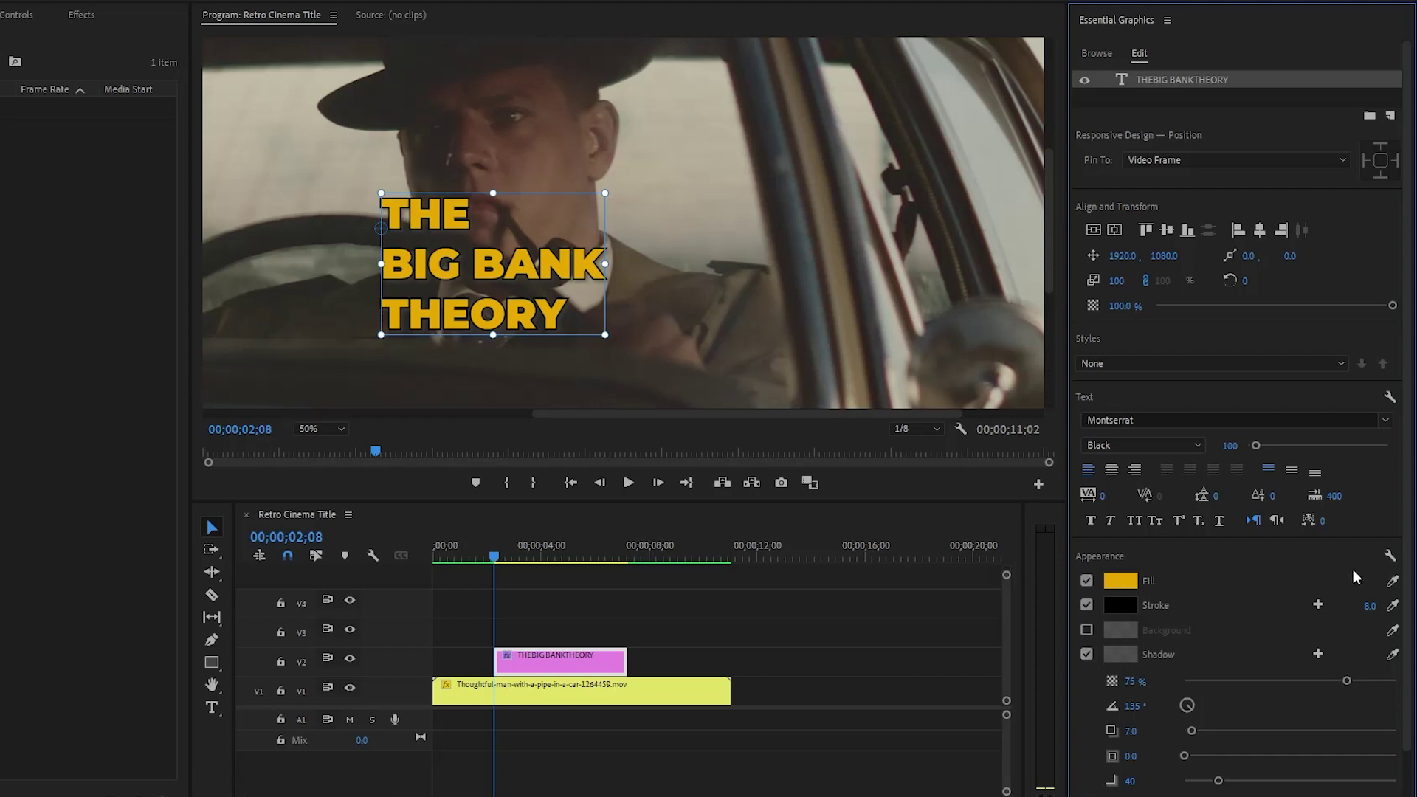
scroll(1407, 523, down, 2)
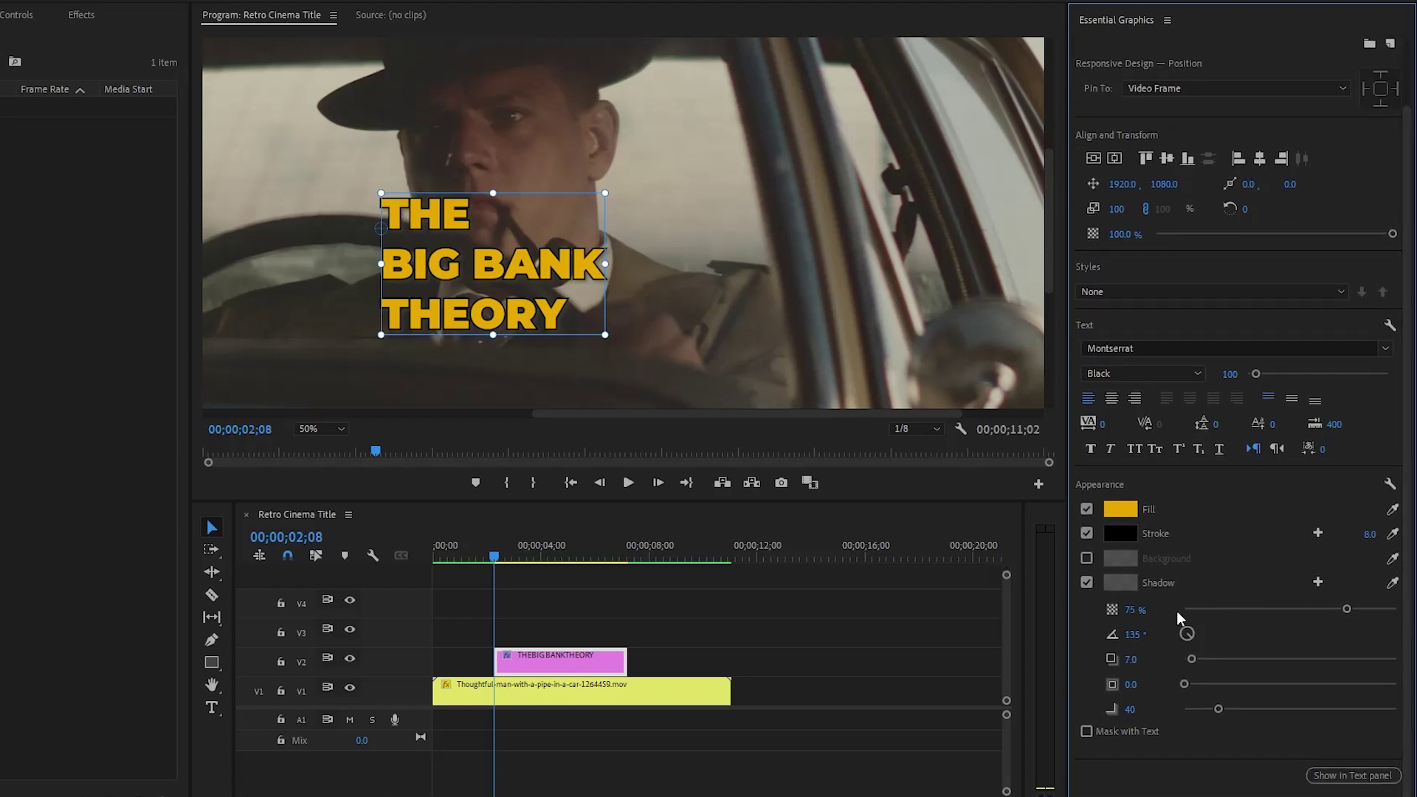
drag(1377, 611, 1387, 615)
click(1132, 659)
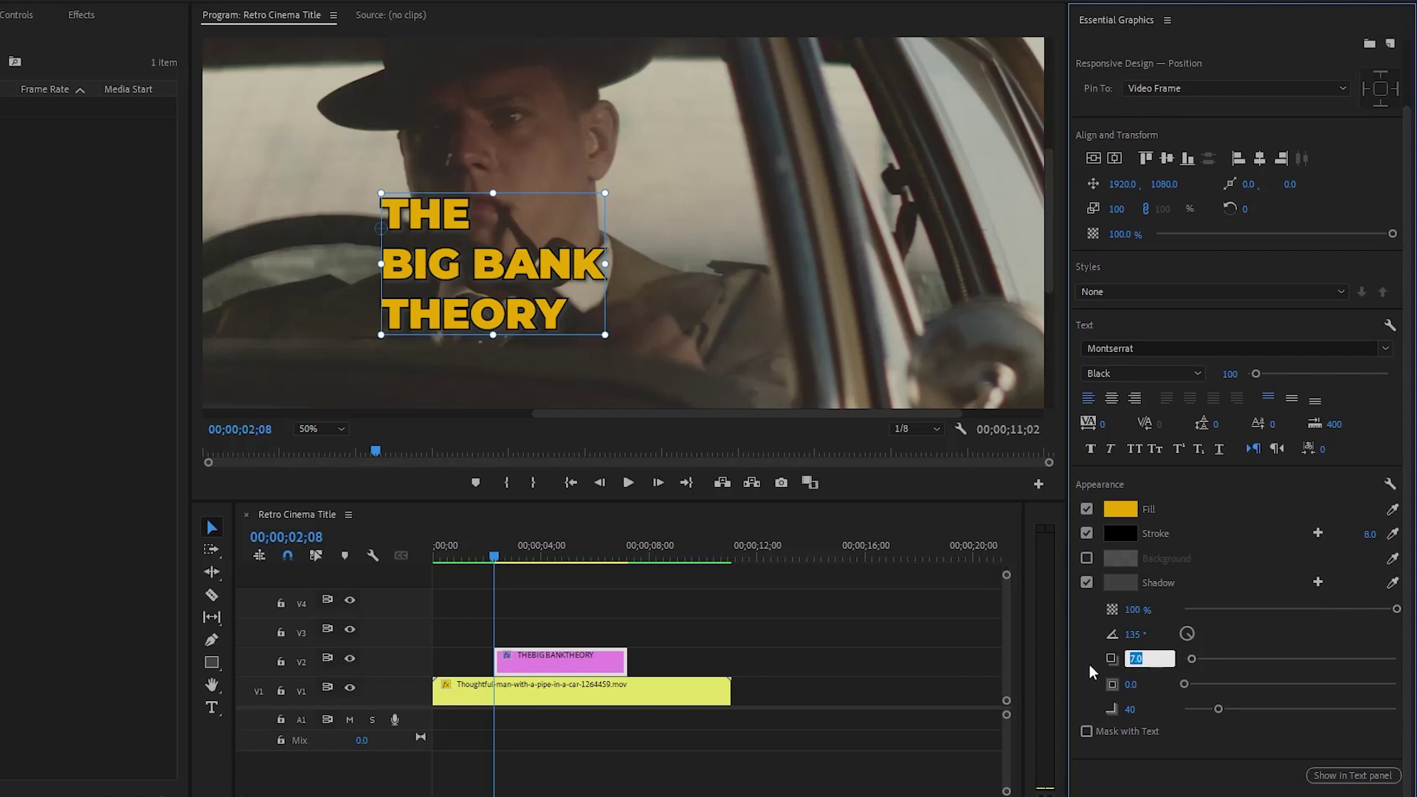
text(8)
key(Return)
click(1132, 711)
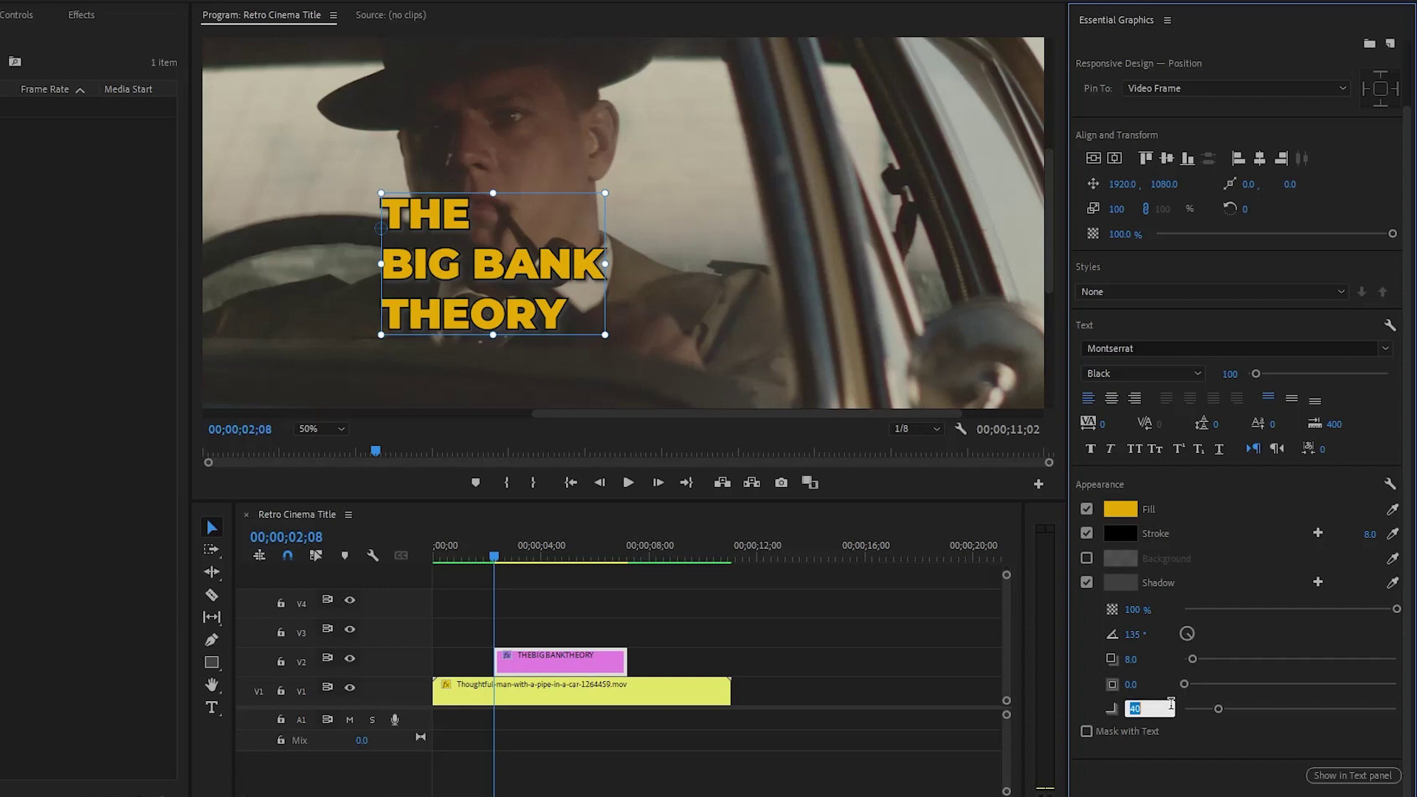
text(0)
key(Return)
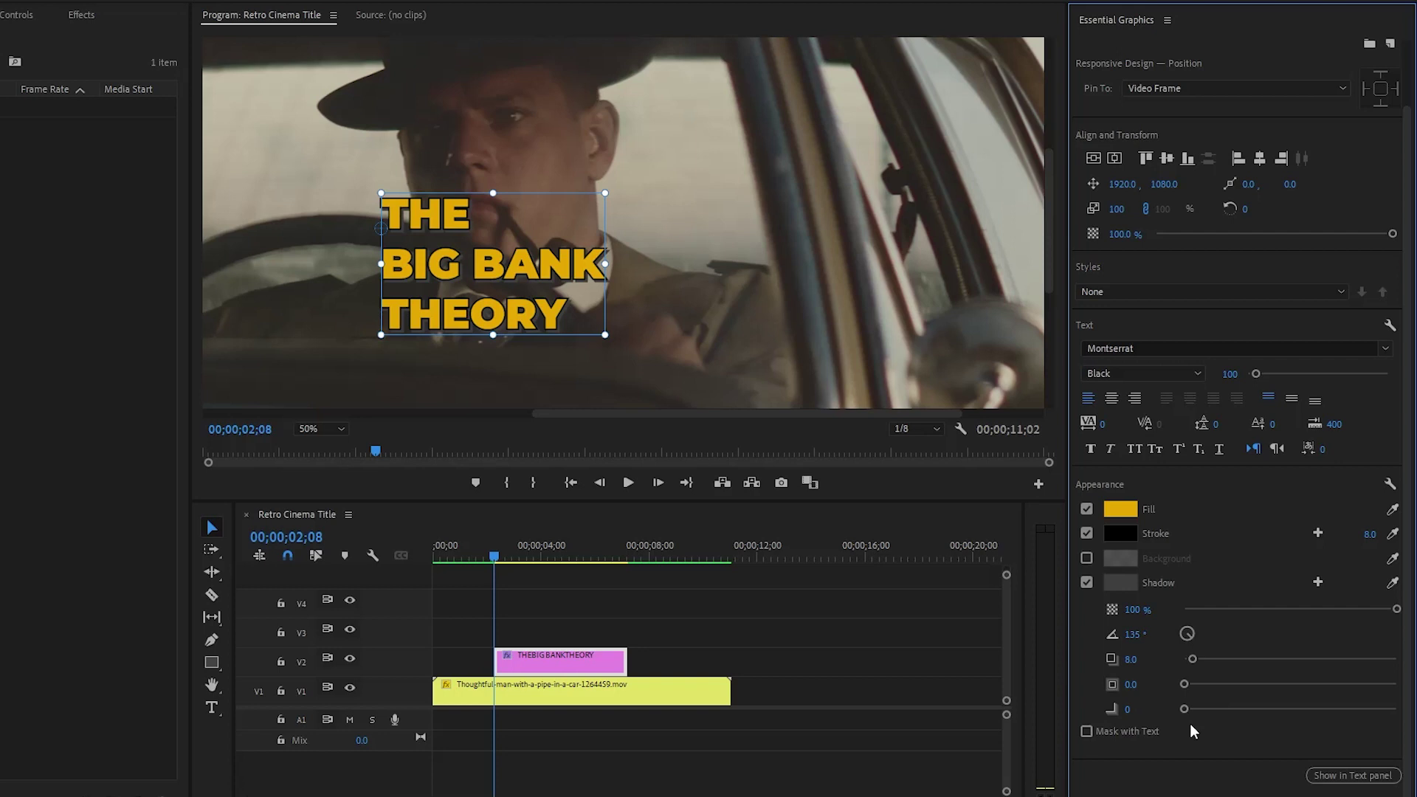
Step: Add a second shadow to the title with 100% opacity, a distance of 15 and a blur of 0
click(1318, 582)
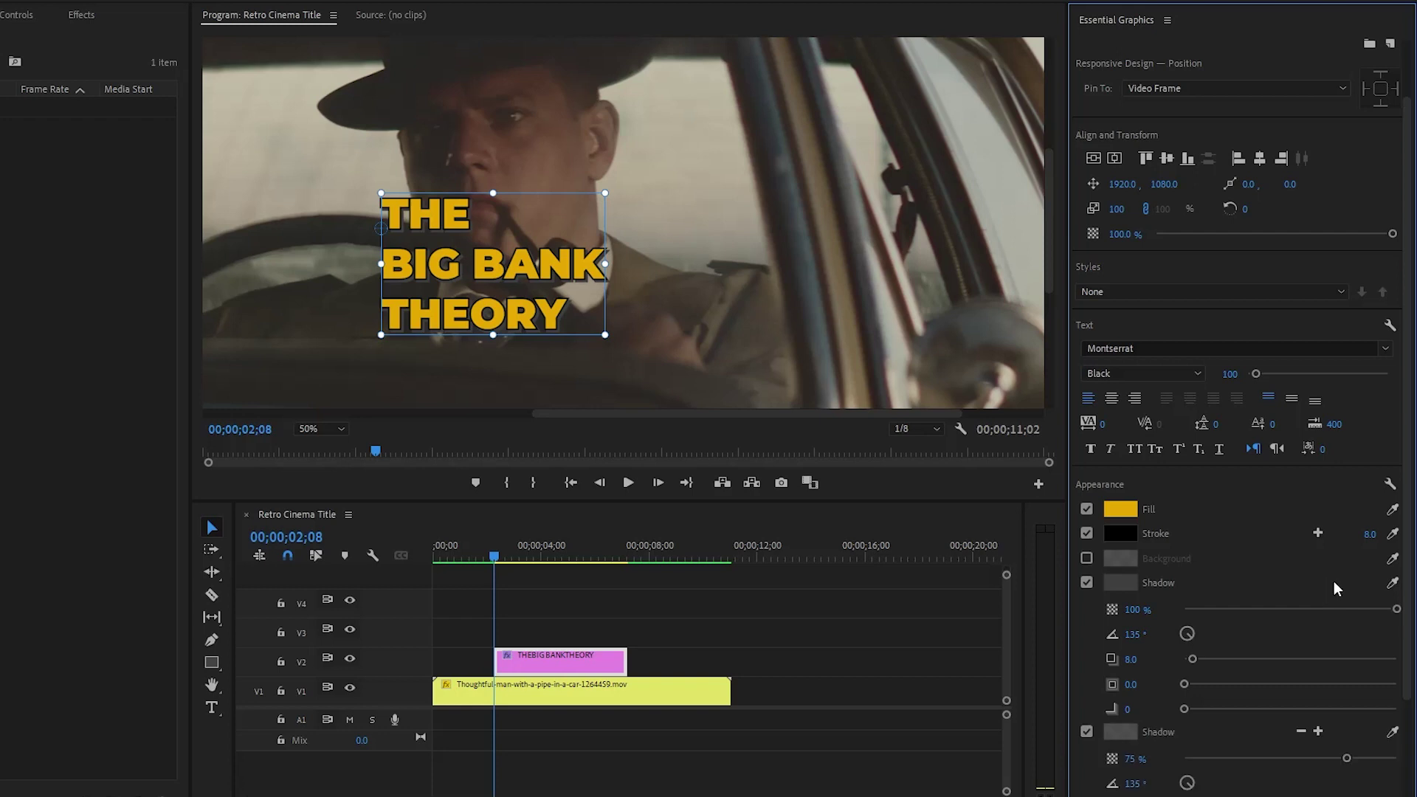
scroll(1409, 520, down, 3)
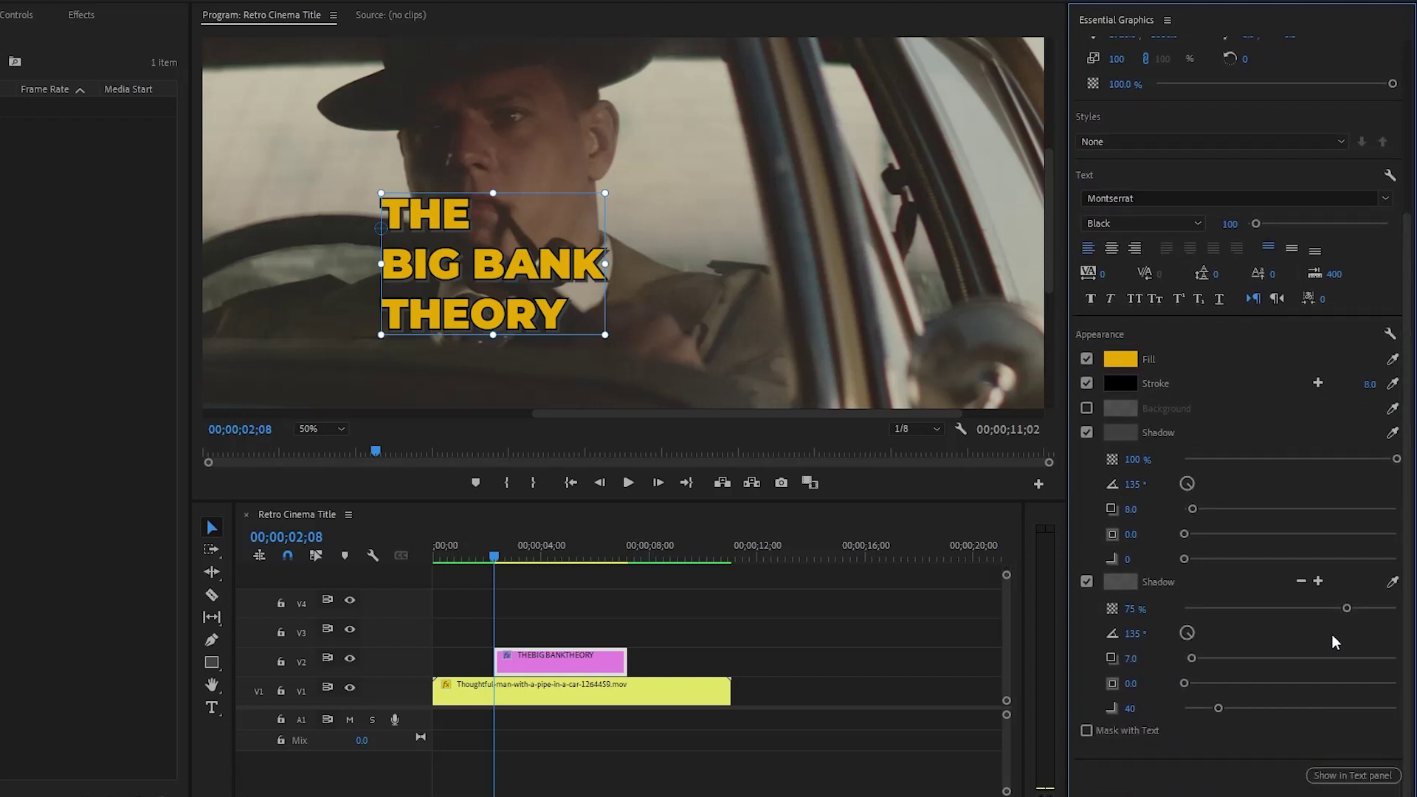
drag(1133, 609, 1152, 608)
click(1123, 658)
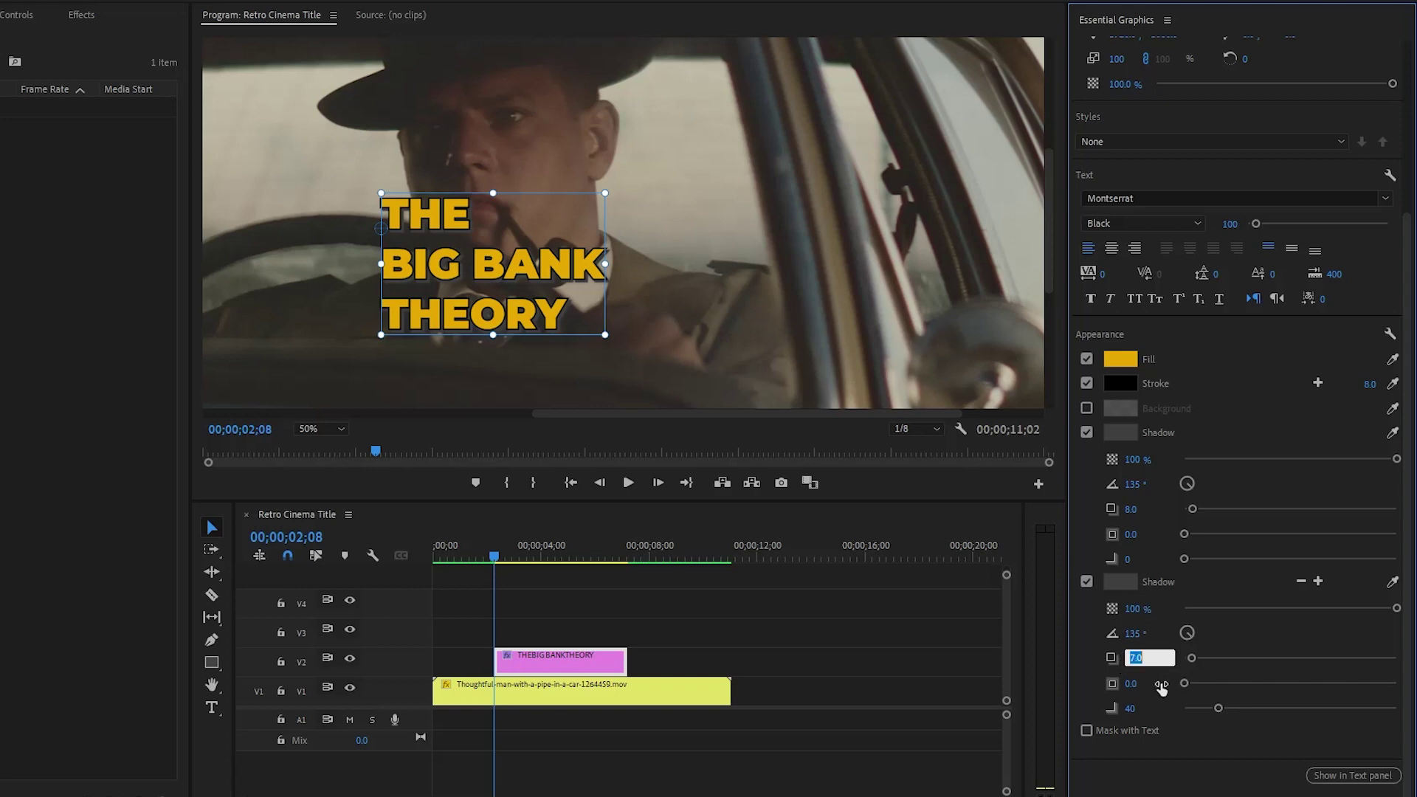
text(15)
key(Return)
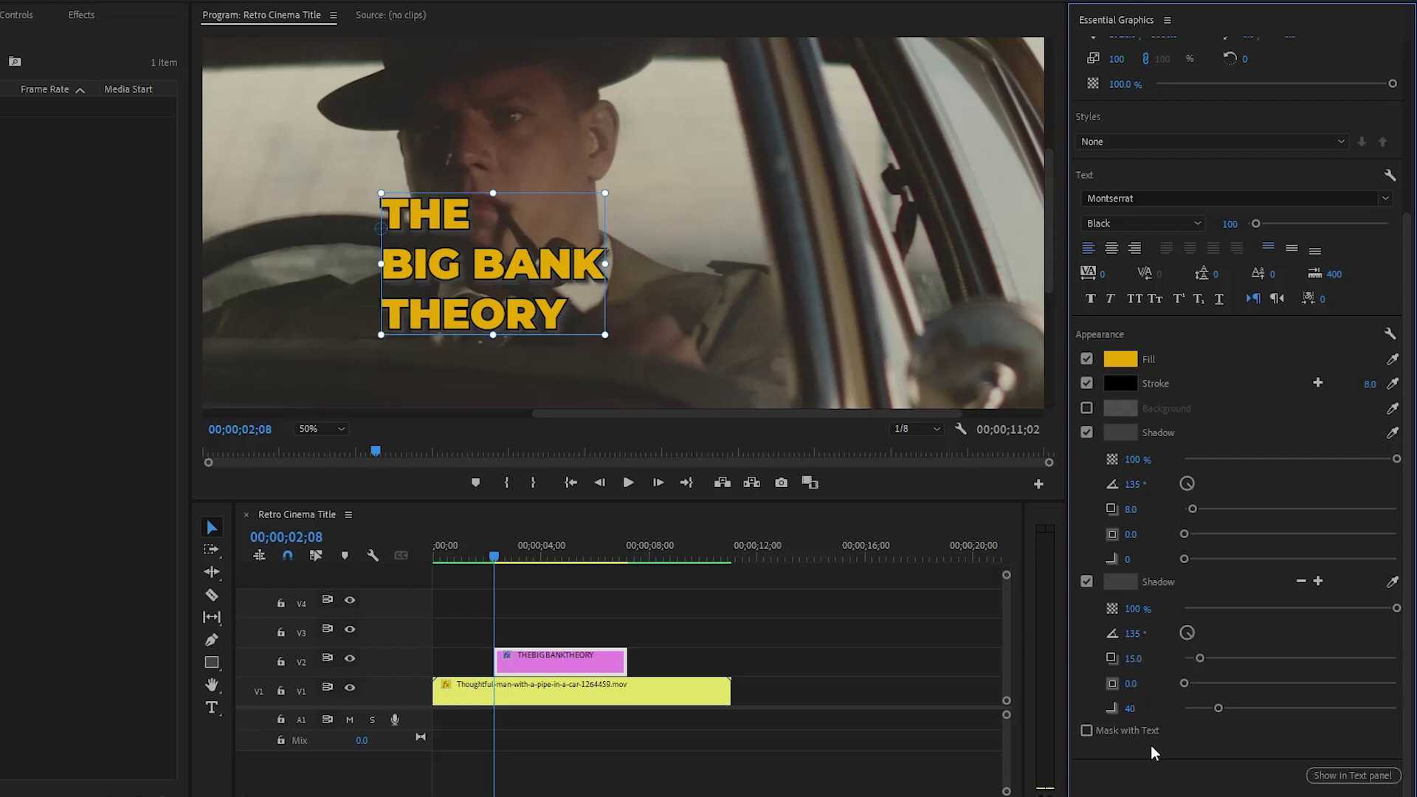
click(1129, 707)
text(0)
key(Return)
Step: Add a third shadow to the title with 100% opacity, a distance of 20 and a blur of 0
click(1318, 582)
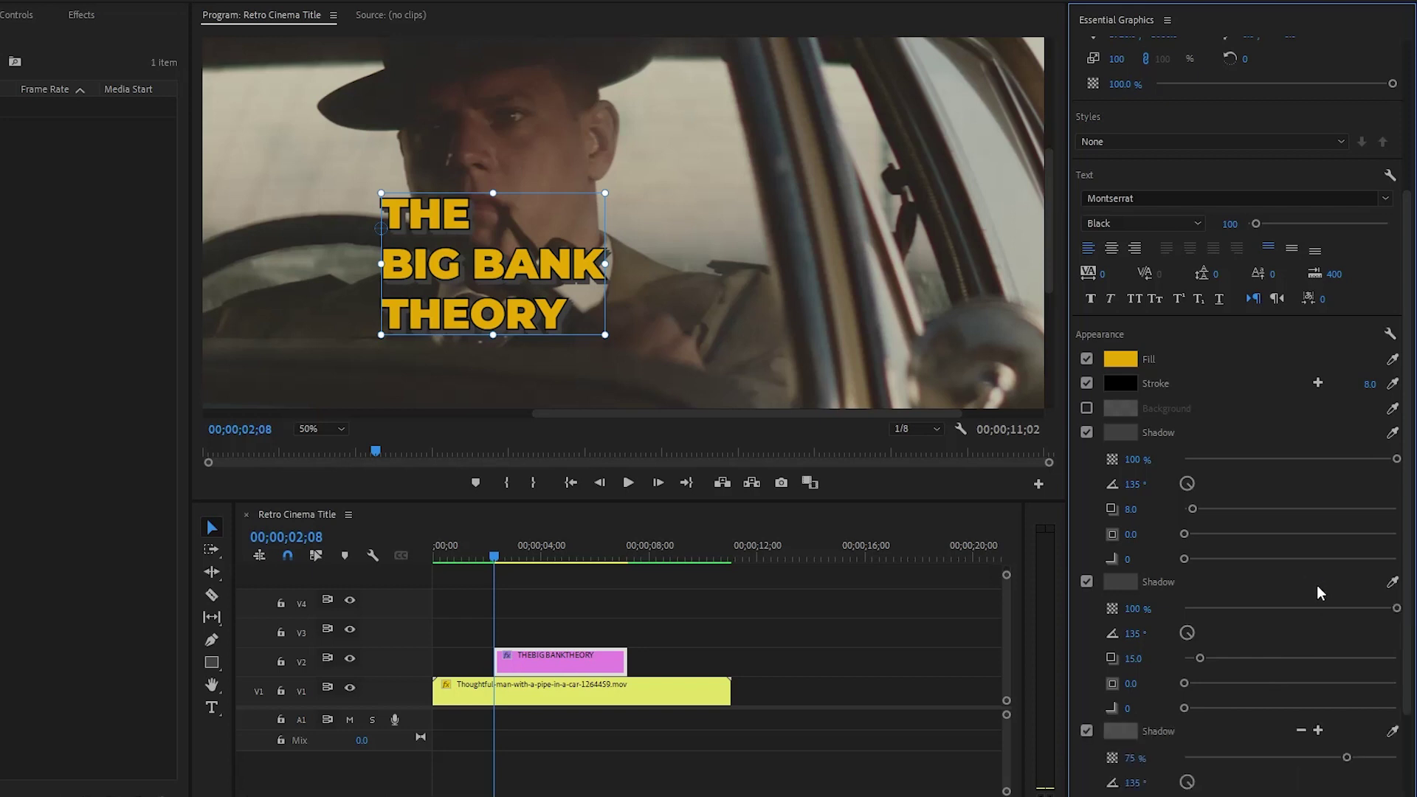
drag(1409, 550, 1408, 658)
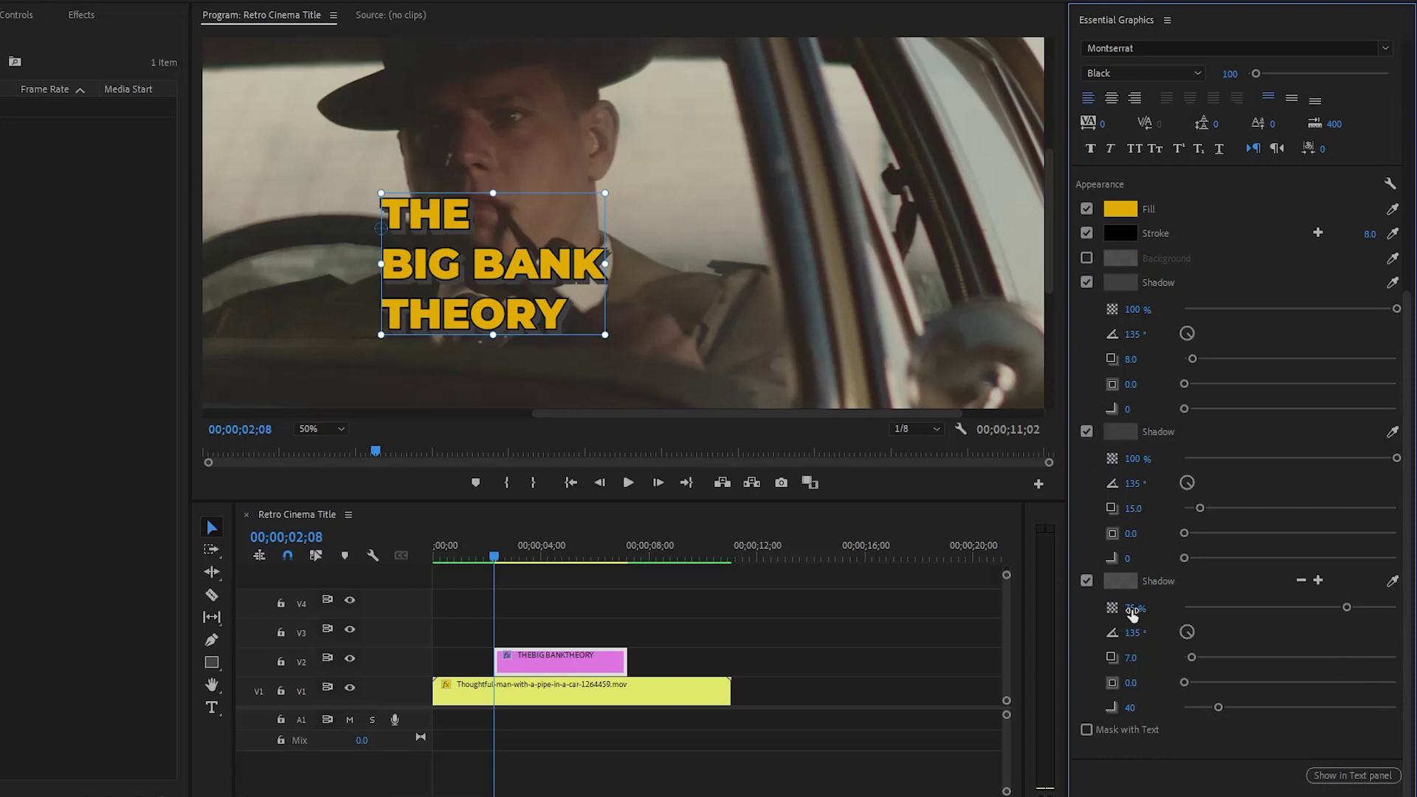
drag(1132, 614, 1152, 614)
click(1135, 657)
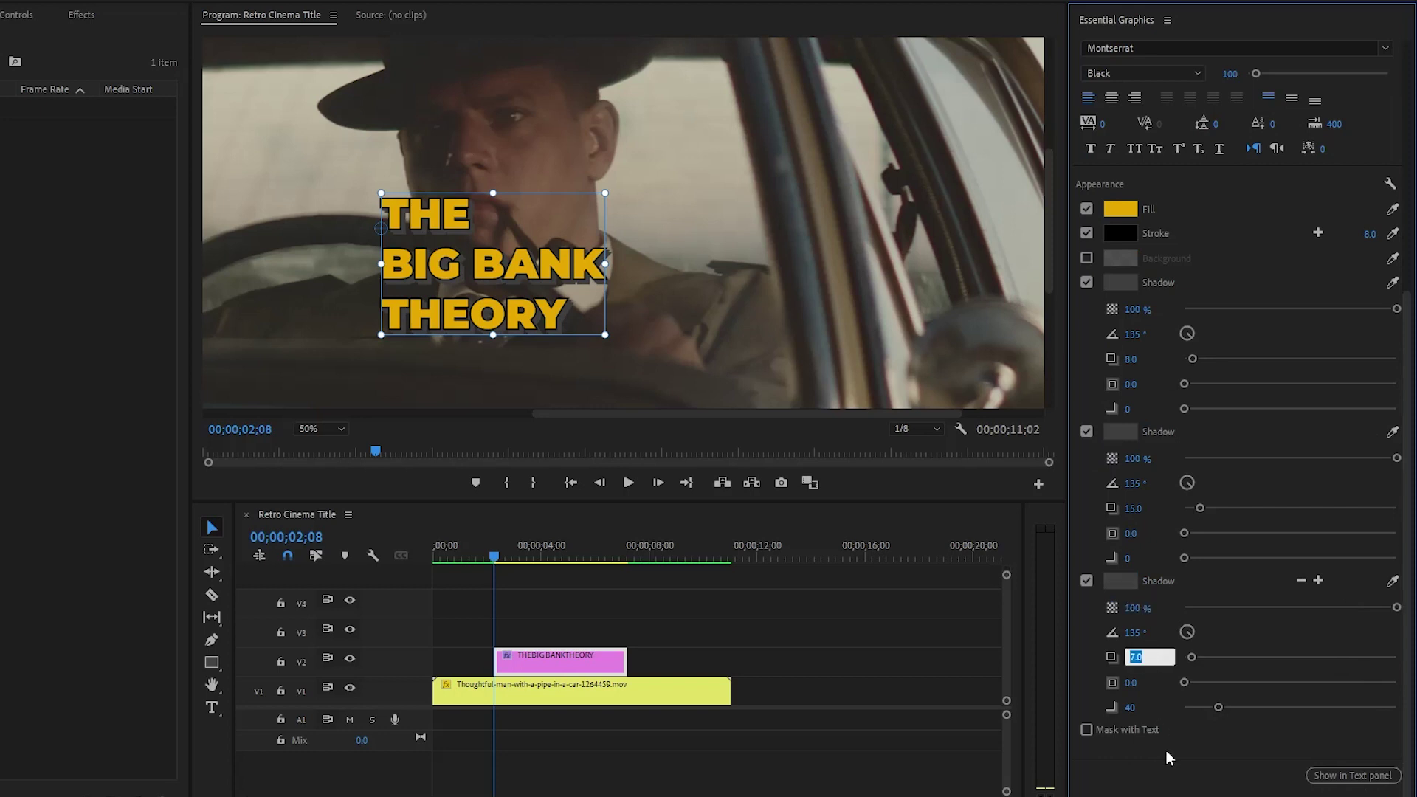
text(20)
key(Return)
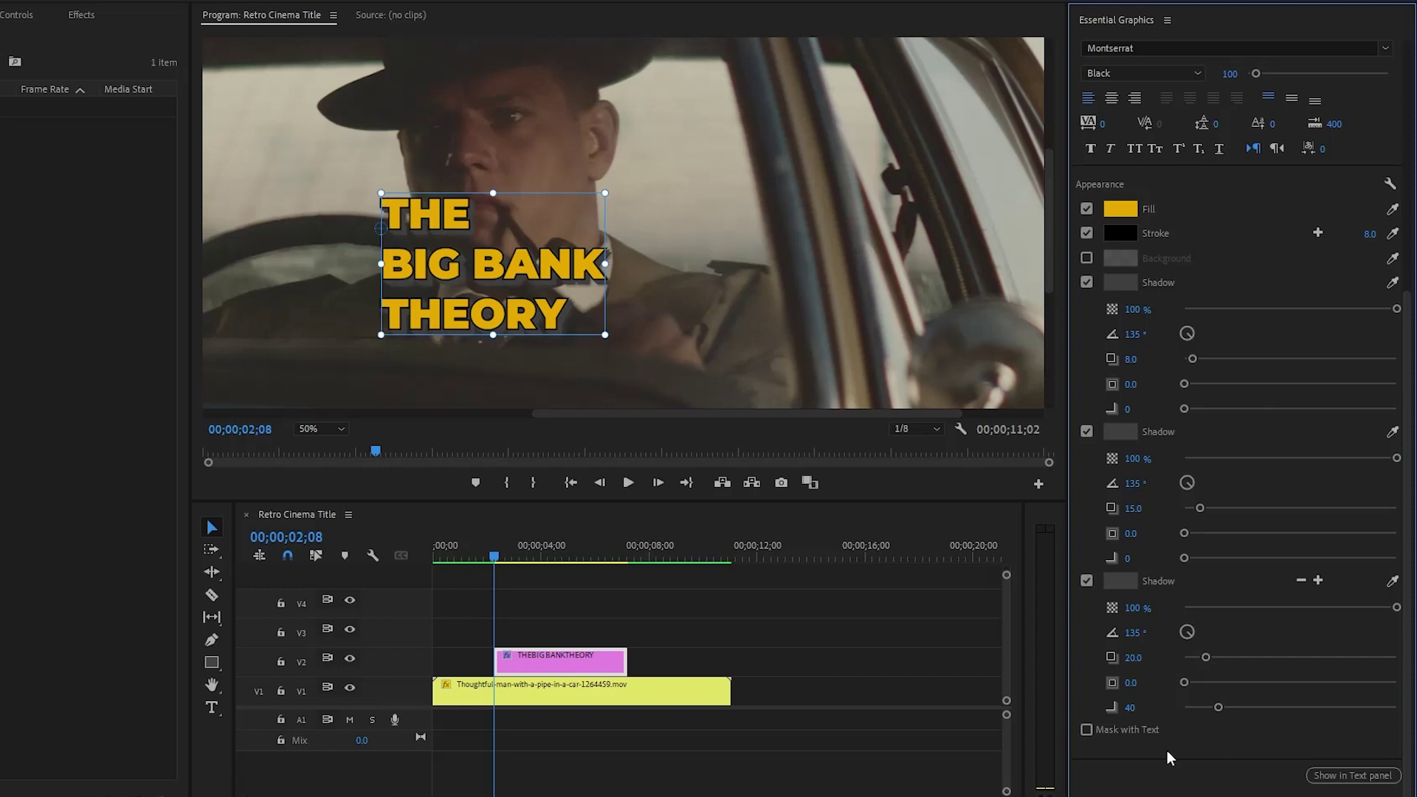
click(1129, 707)
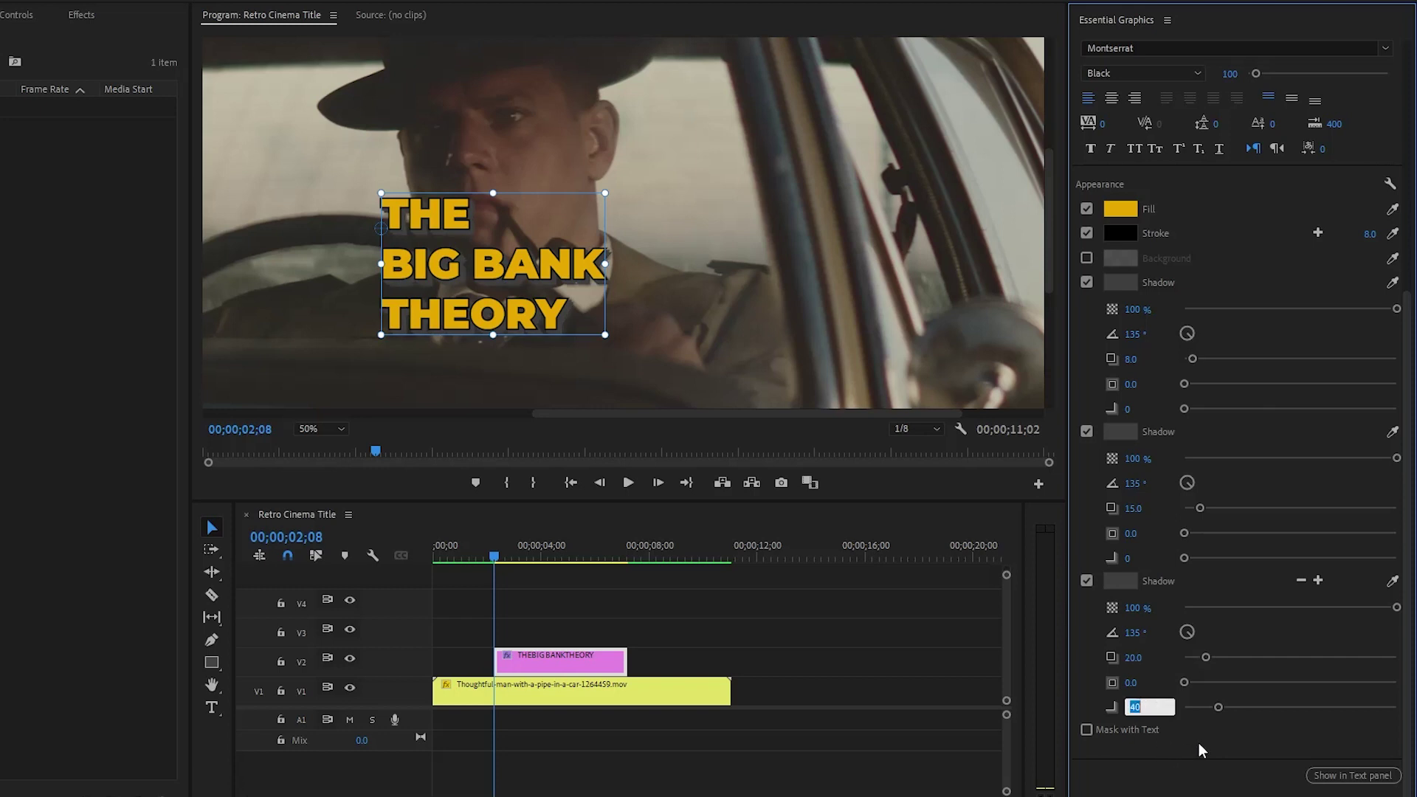
text(0)
key(Return)
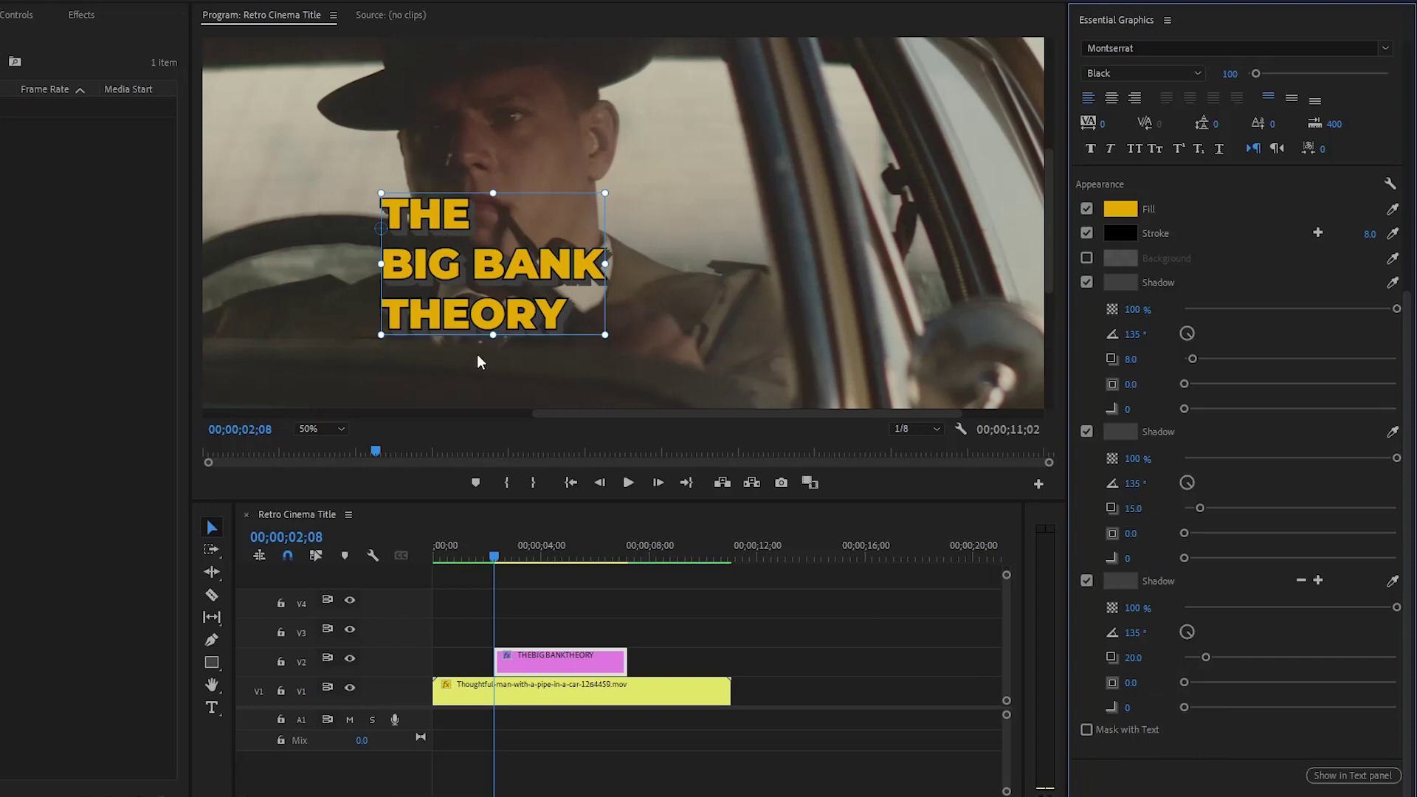
Step: Fit the preview to the frame, center-align the title text and center the title horizontally and vertically in the frame
click(308, 428)
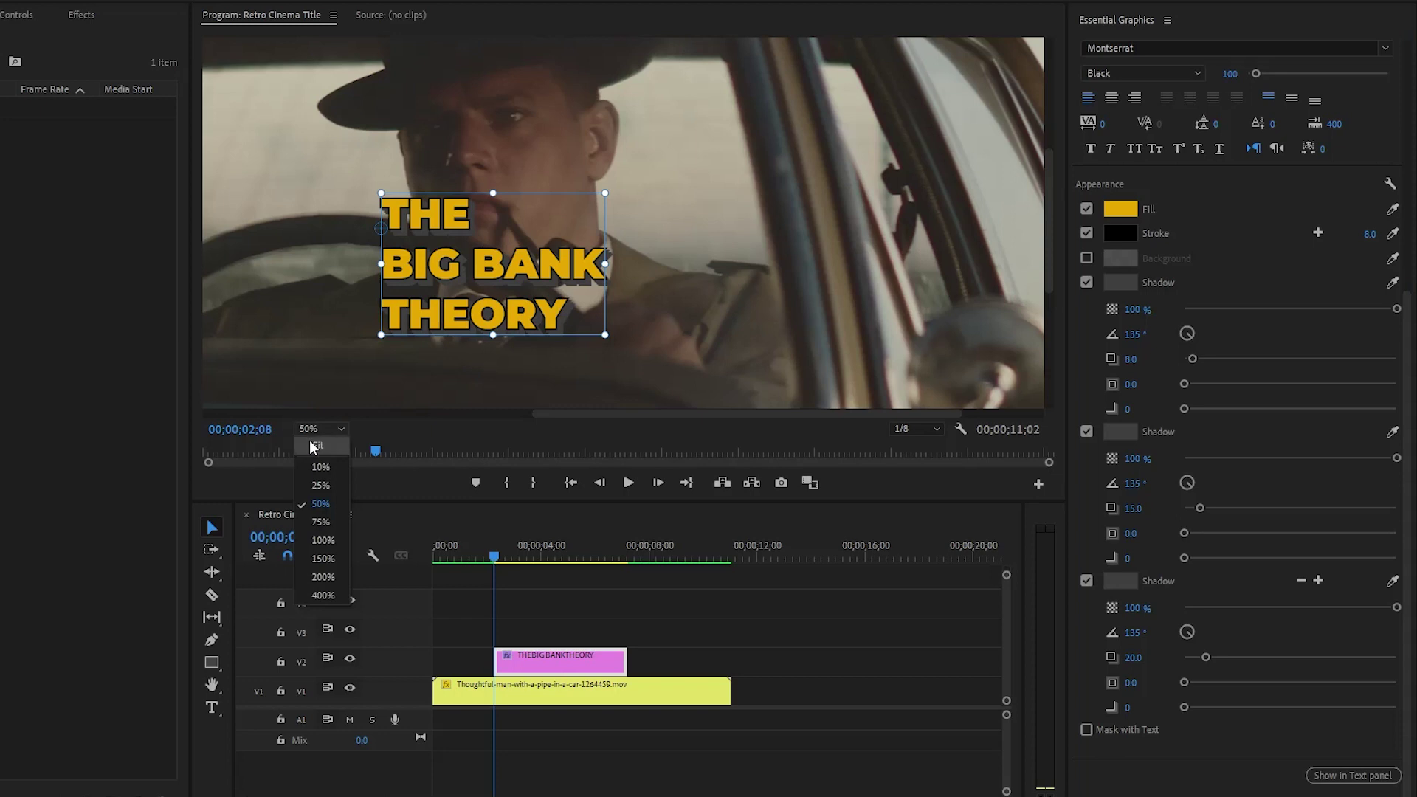
click(310, 445)
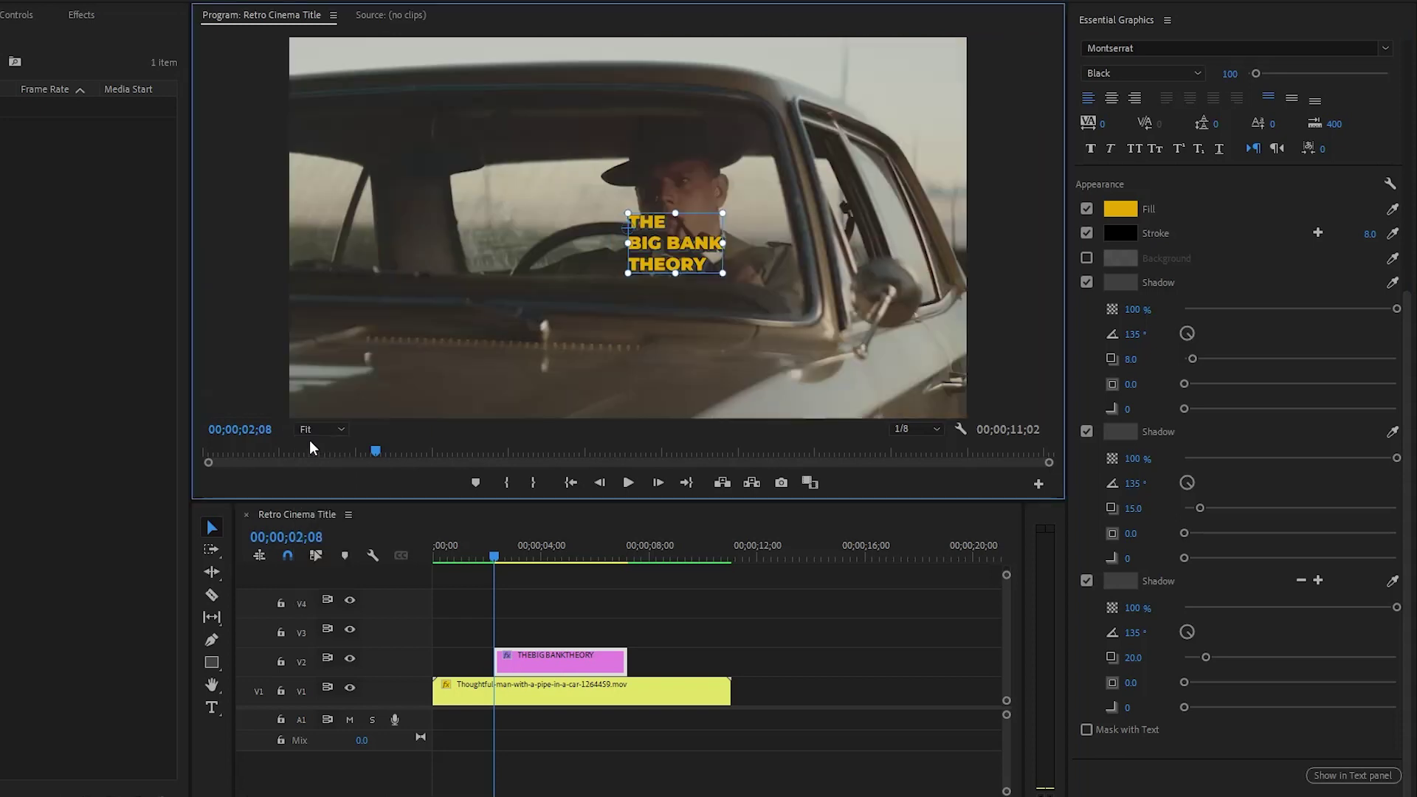
scroll(1239, 369, up, 5)
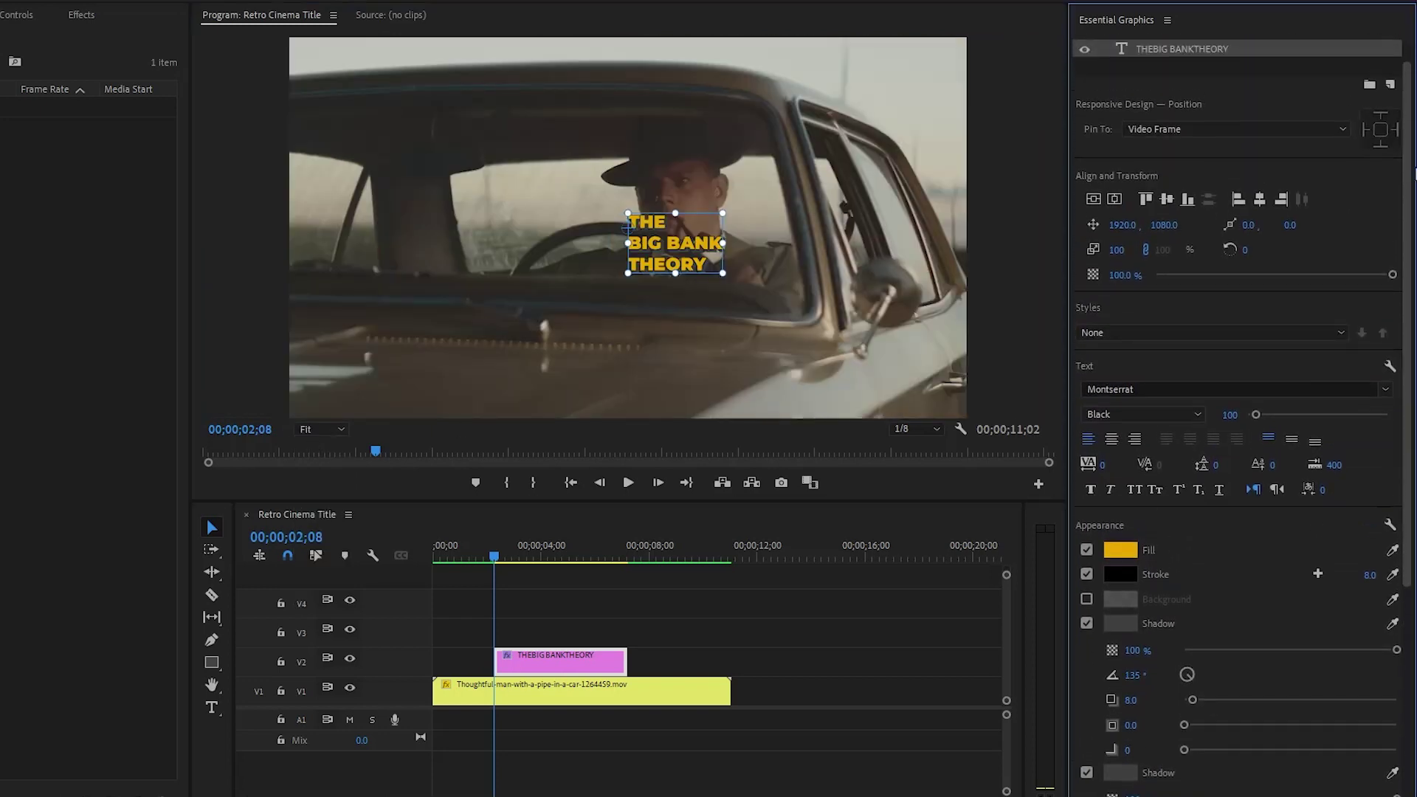
scroll(1415, 174, up, 1)
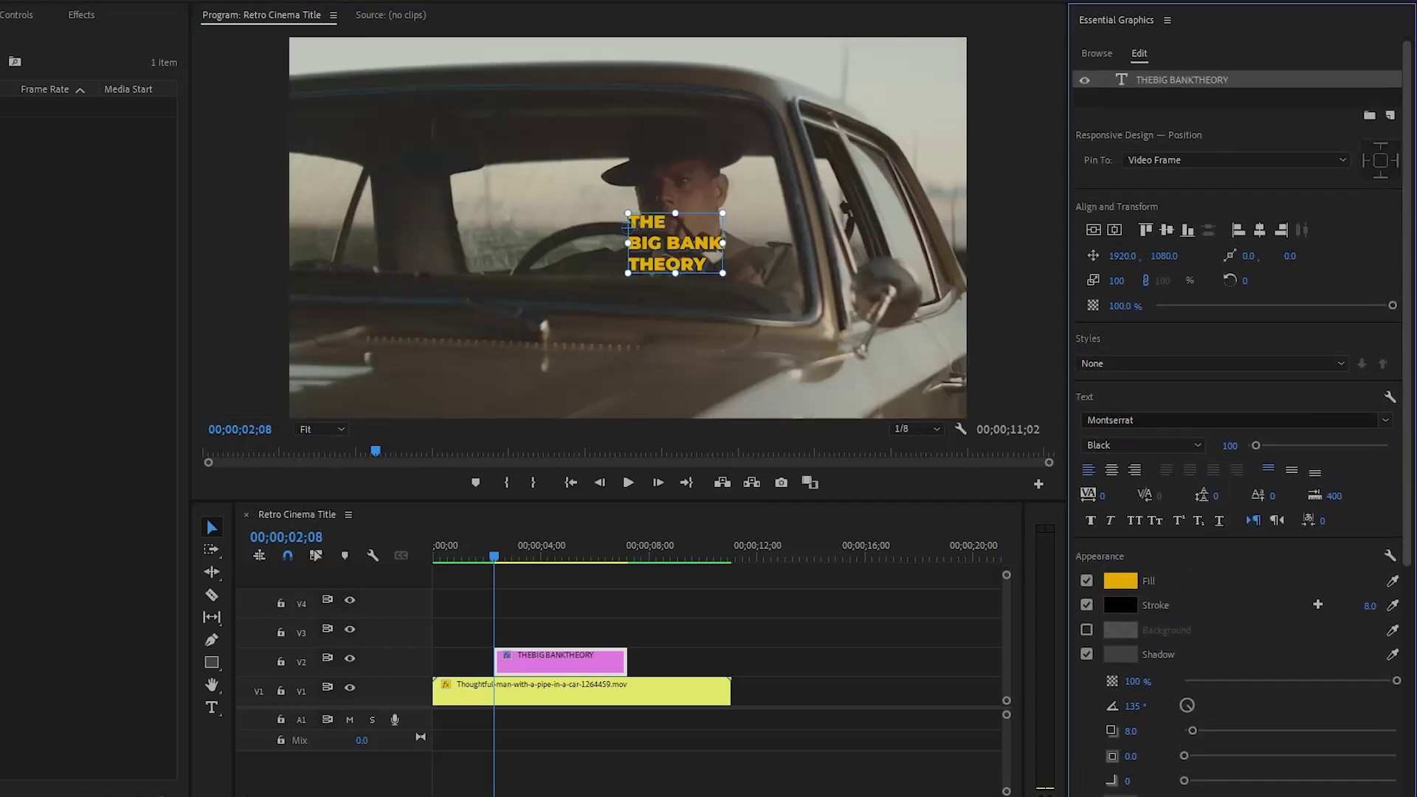
click(1111, 470)
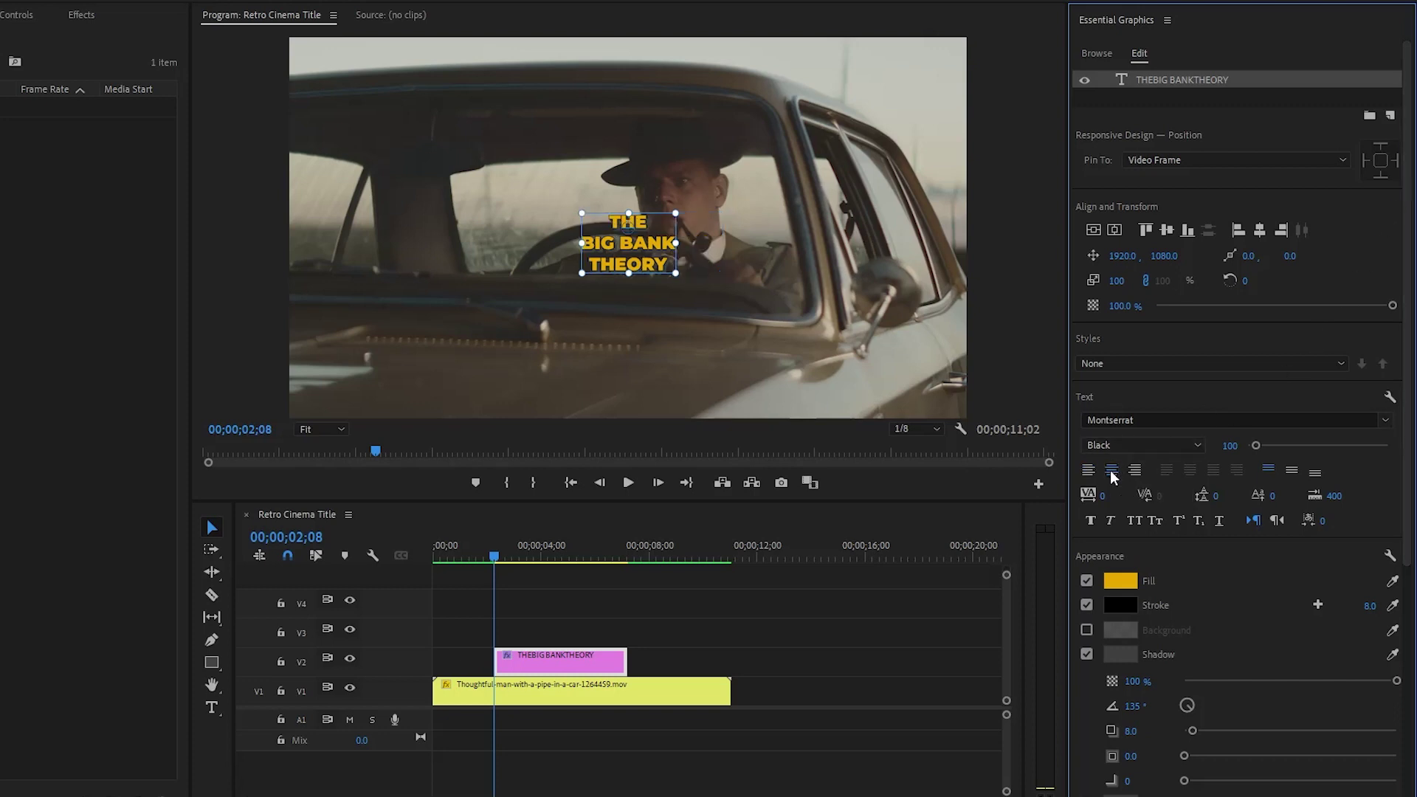
click(1117, 229)
click(1095, 228)
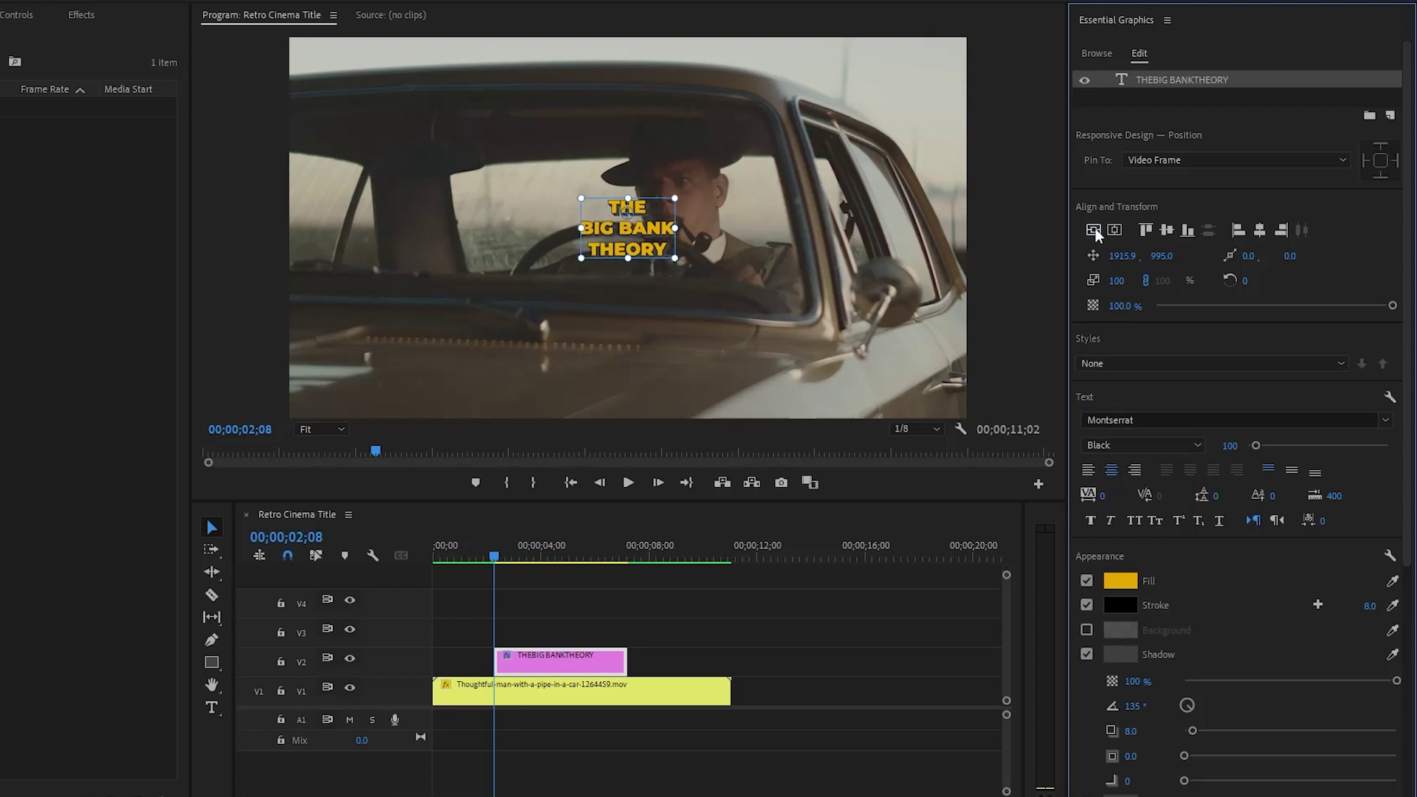
Step: Set the font size of the word THE in the title to 222
click(649, 211)
double_click(650, 211)
double_click(650, 209)
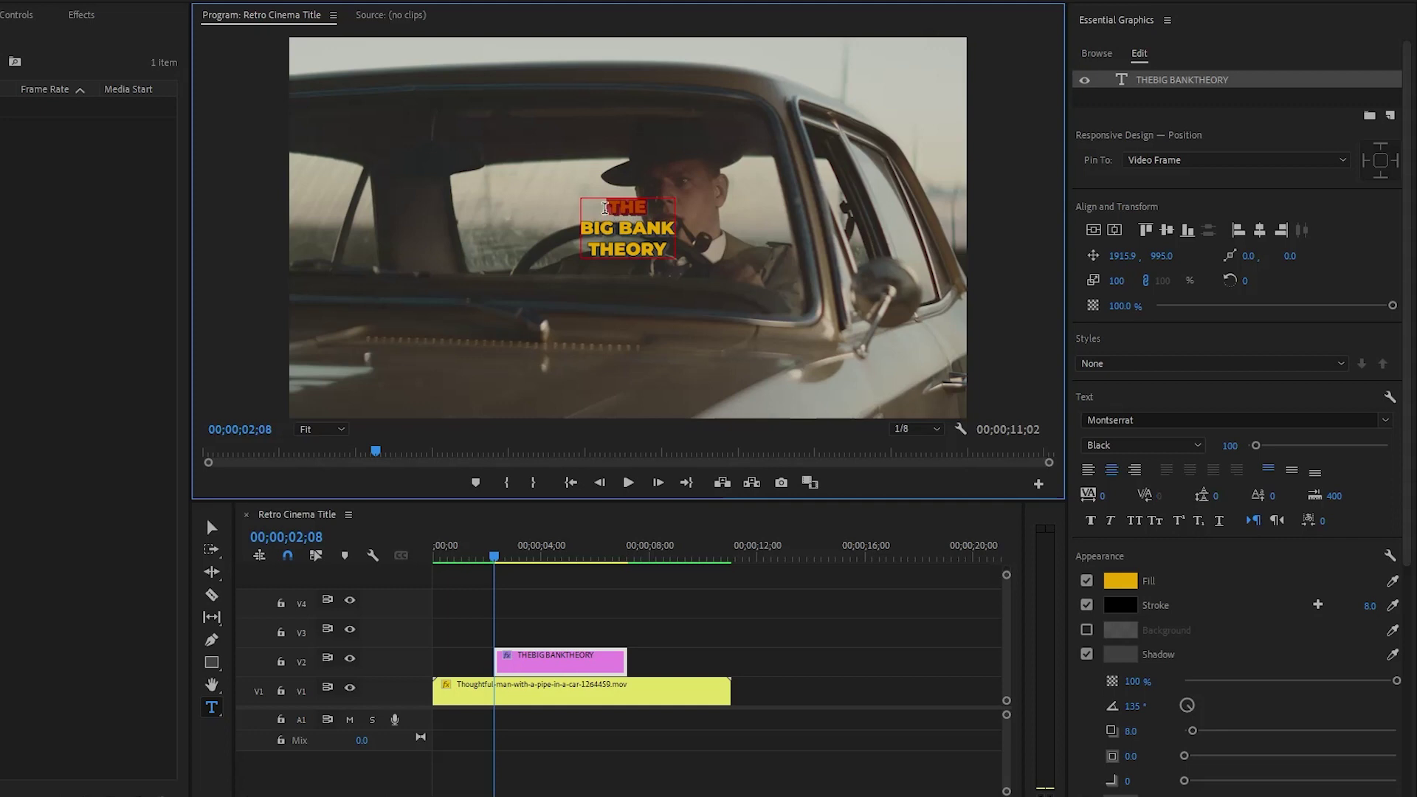
click(1228, 445)
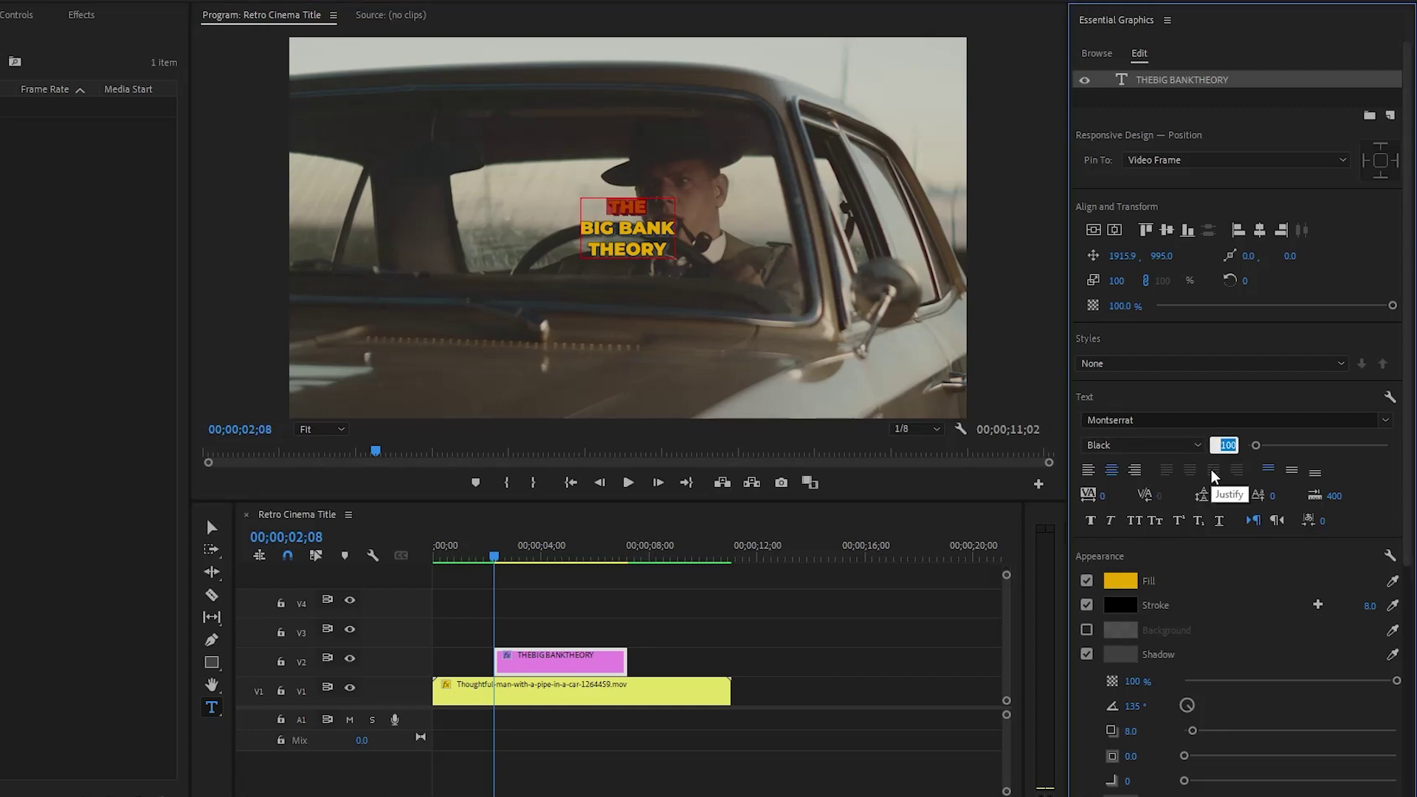
text(222)
key(Return)
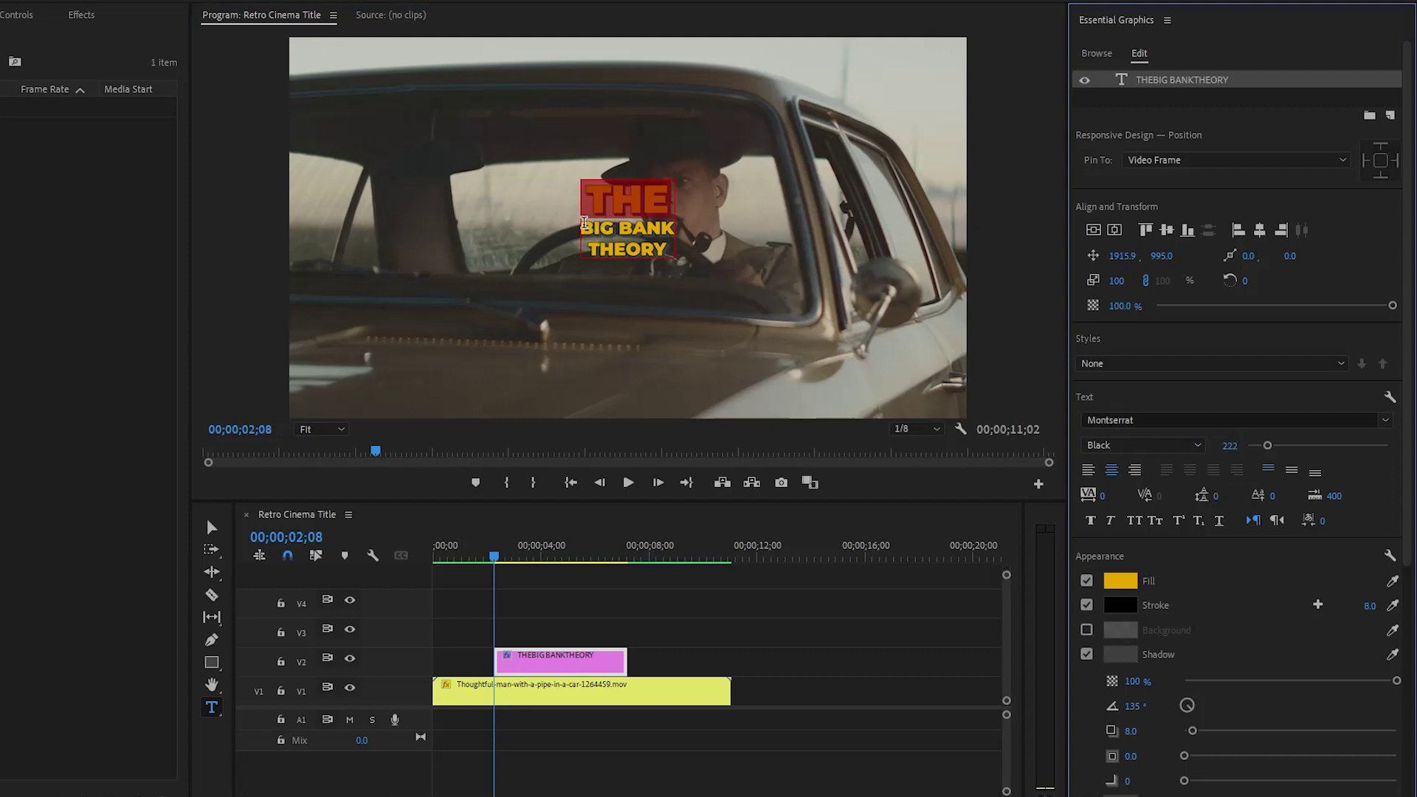
Step: Set the BIG BANK THEORY lines of the title to font size 333 with a leading of -134
click(619, 232)
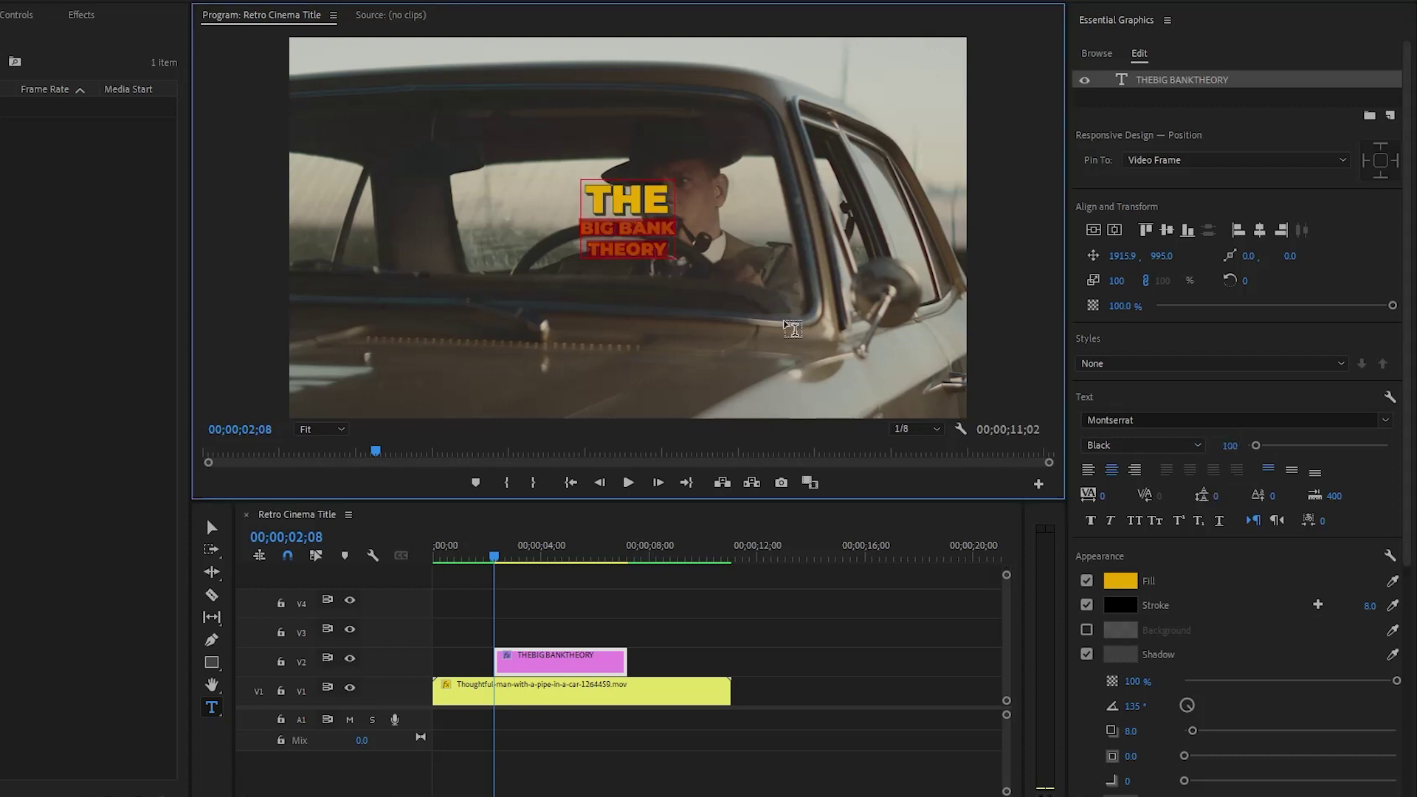
click(1224, 443)
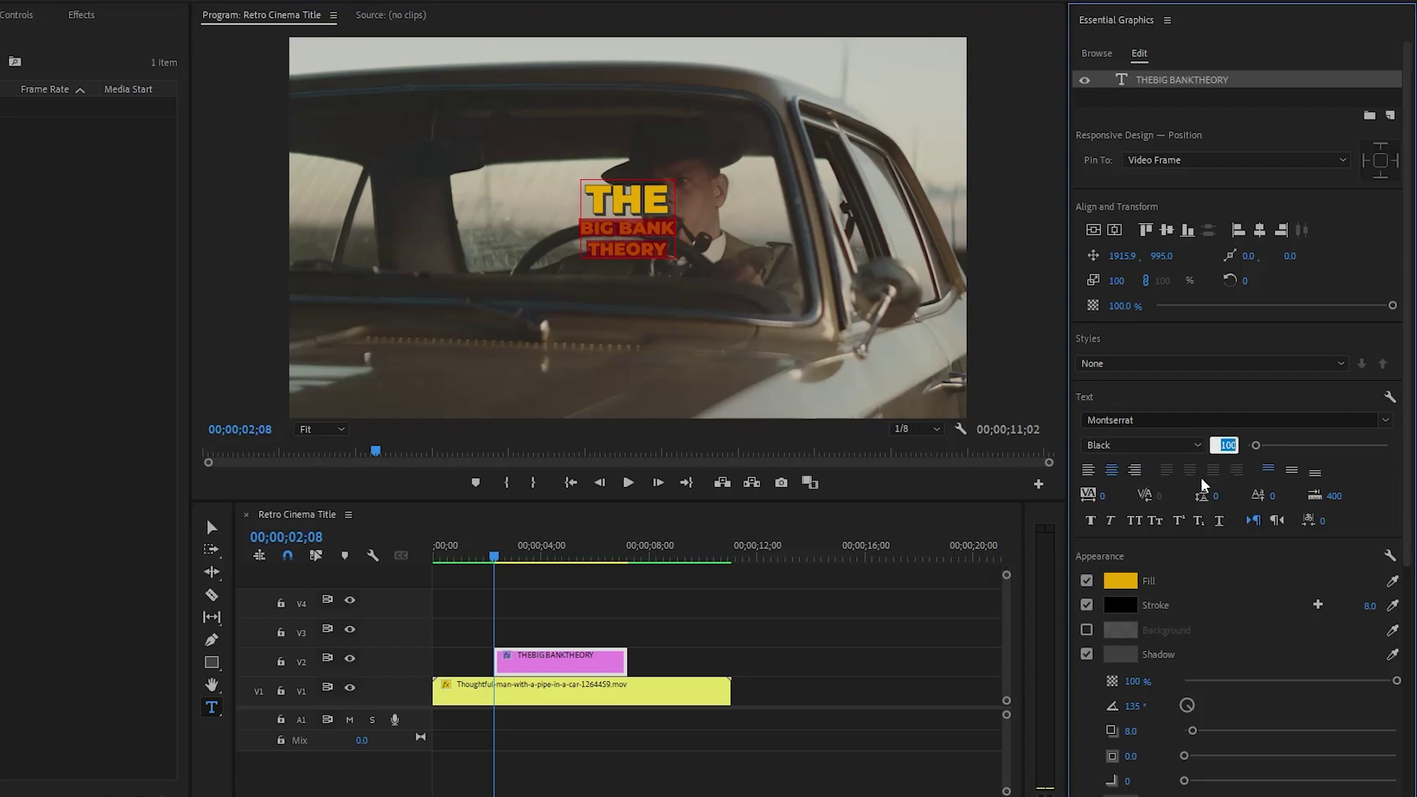
text(333)
key(Return)
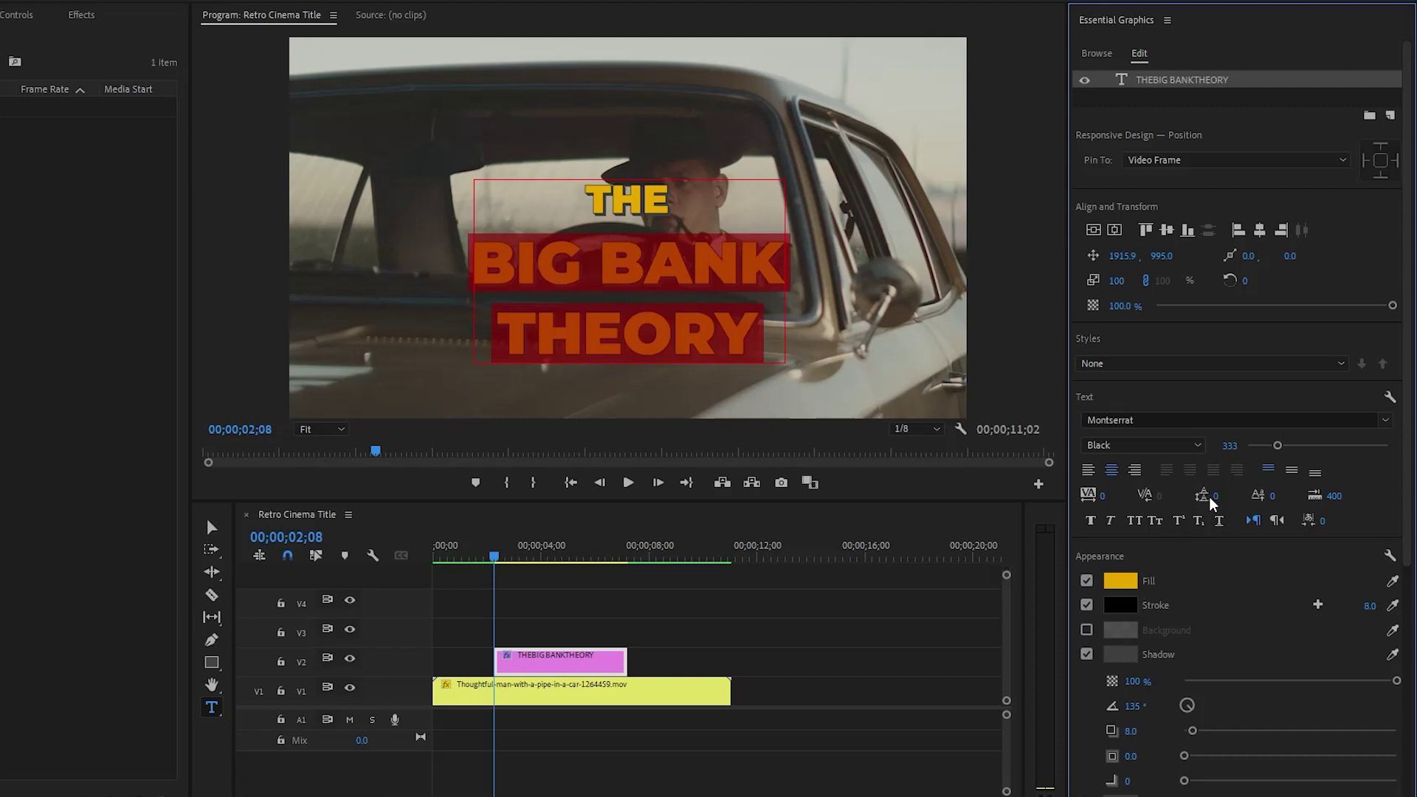
click(1218, 496)
text(-134)
key(Return)
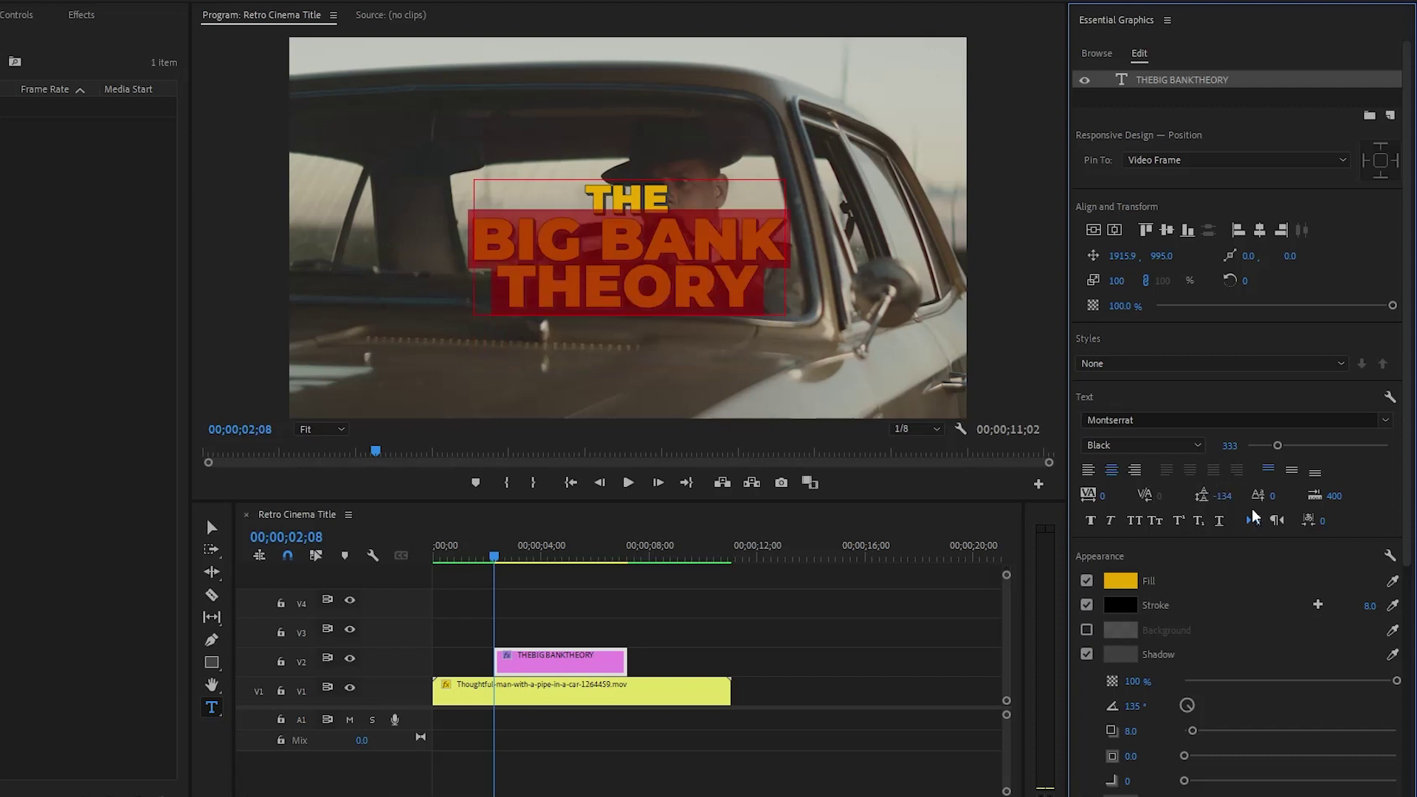
Step: Scale the title text layer to 94 and leave text editing
click(1116, 280)
text(94)
key(Return)
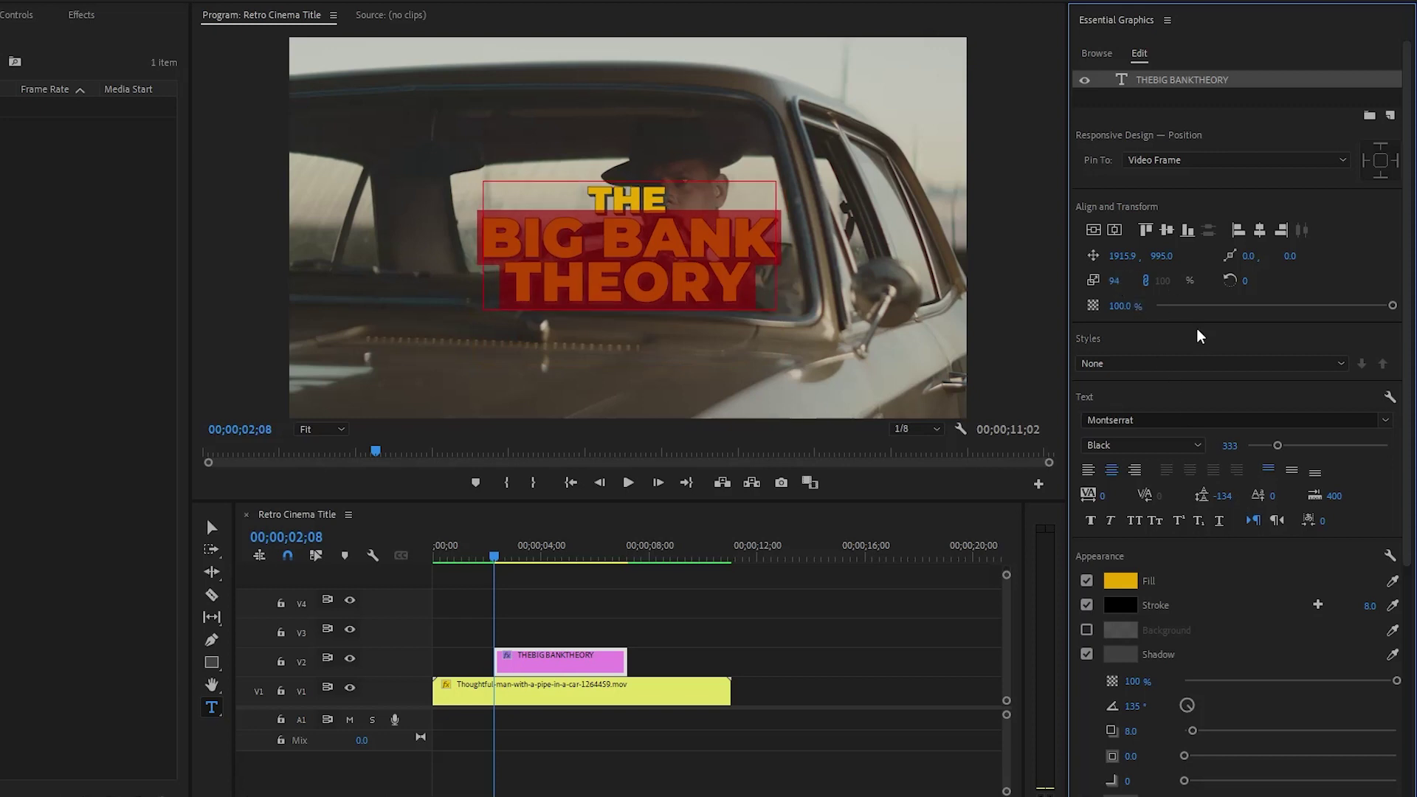
click(211, 527)
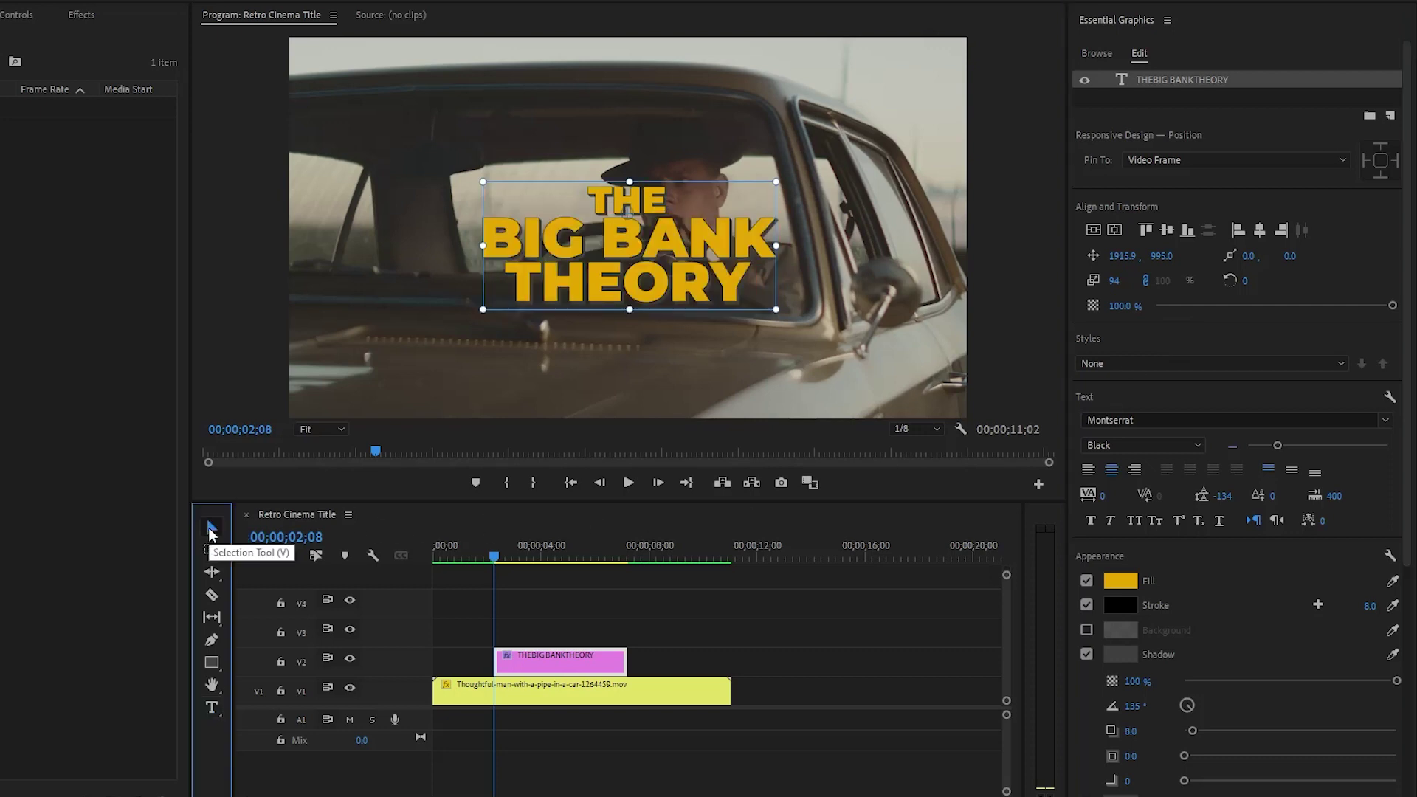
click(1129, 97)
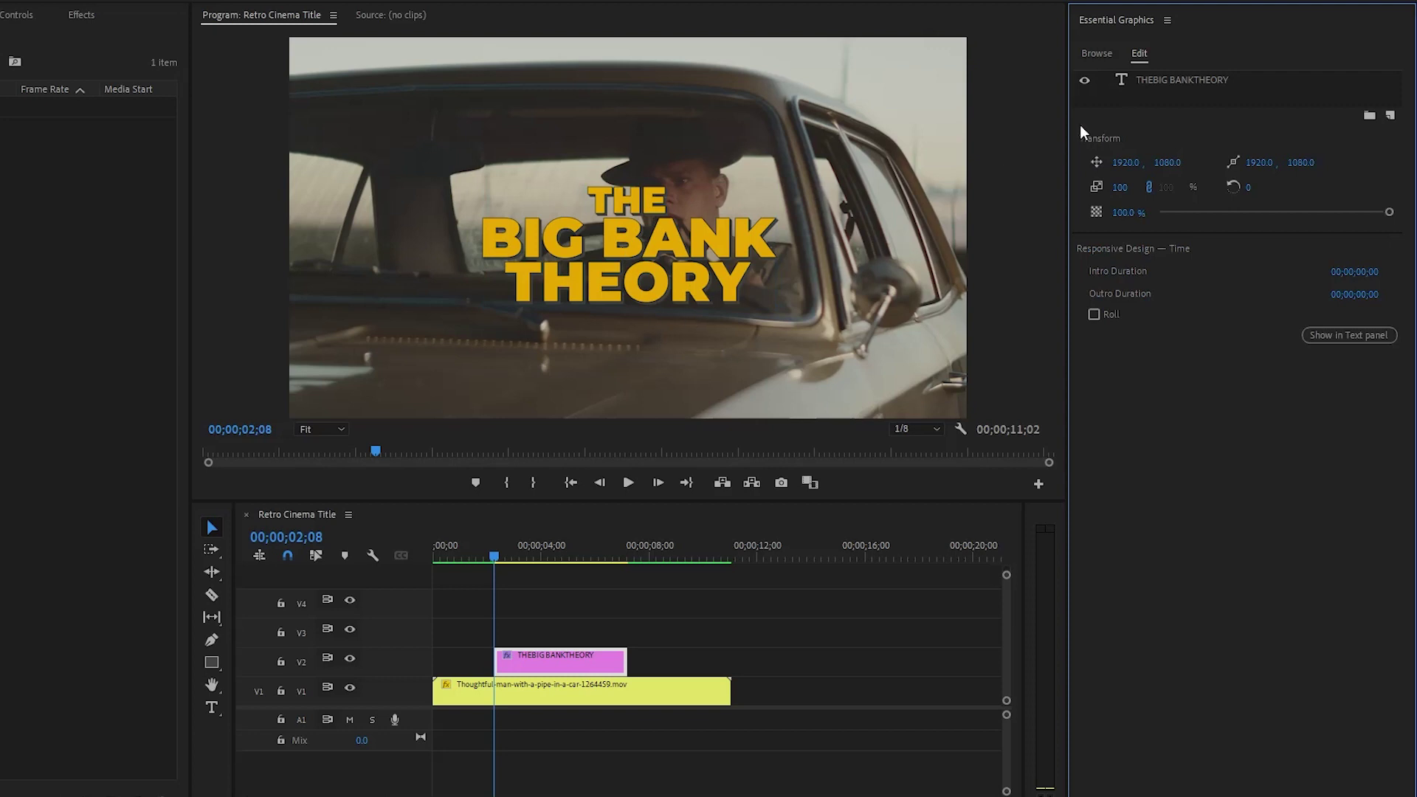
Step: Position the title text layer at X 1907 and Y 443, and deselect it
click(1163, 80)
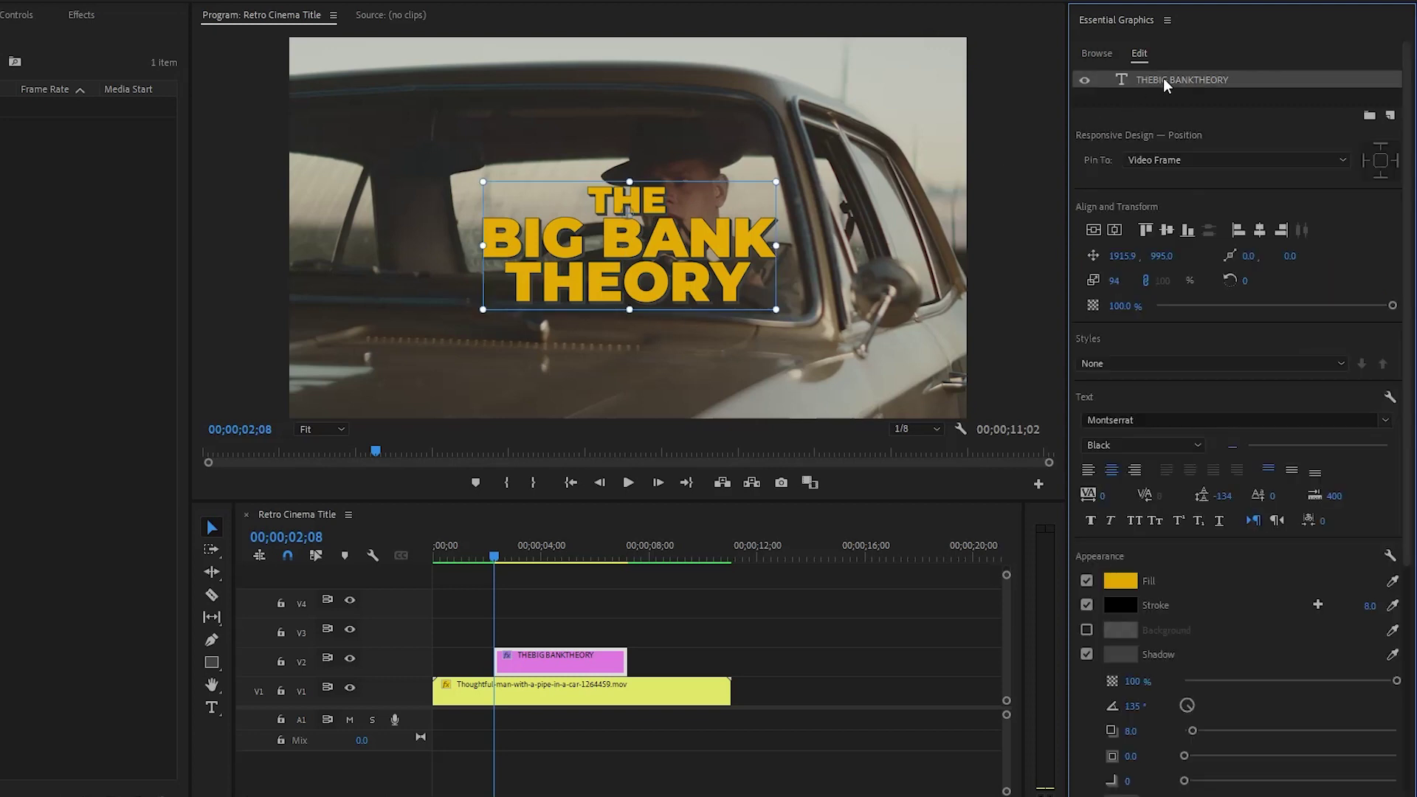
click(1122, 255)
text(1907)
key(Return)
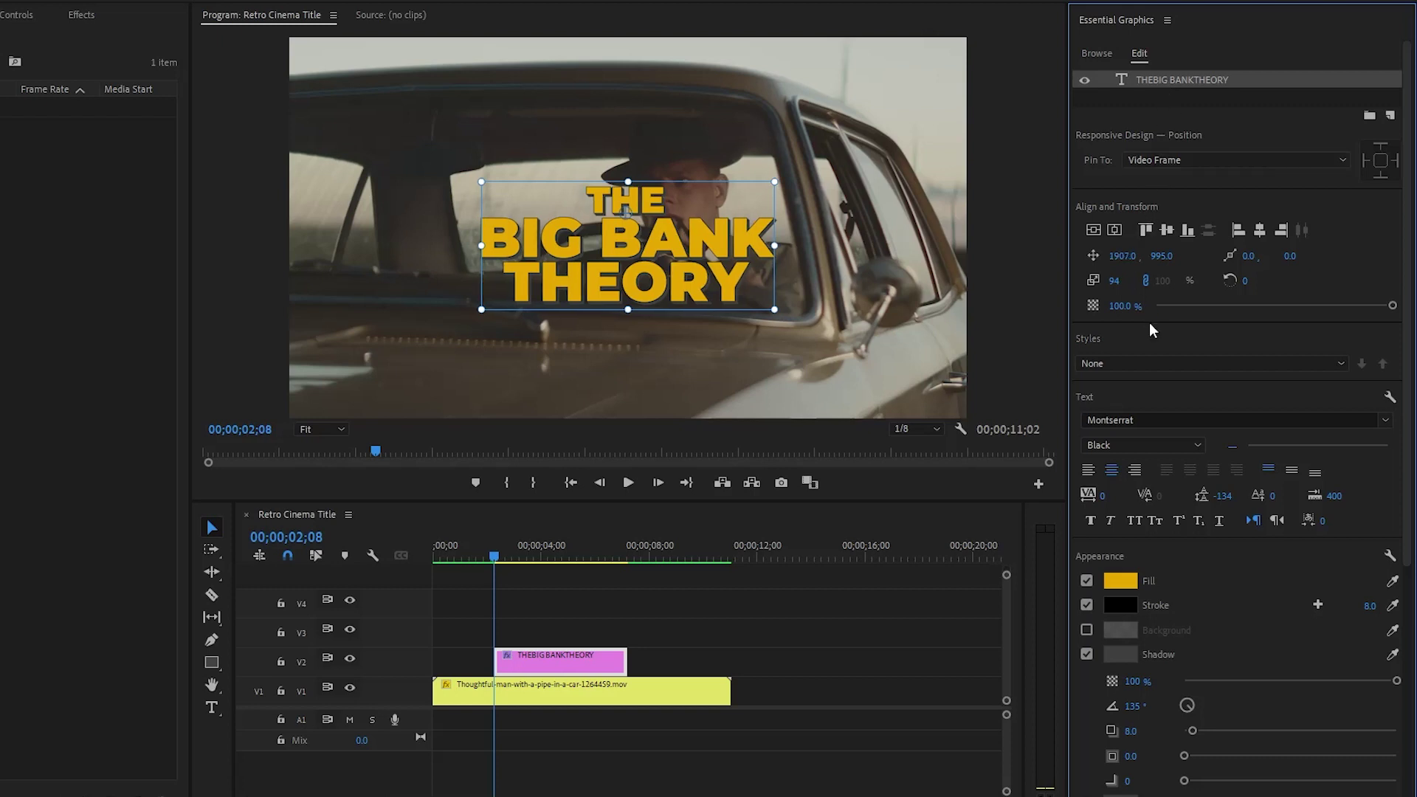
click(1167, 253)
text(443)
key(Return)
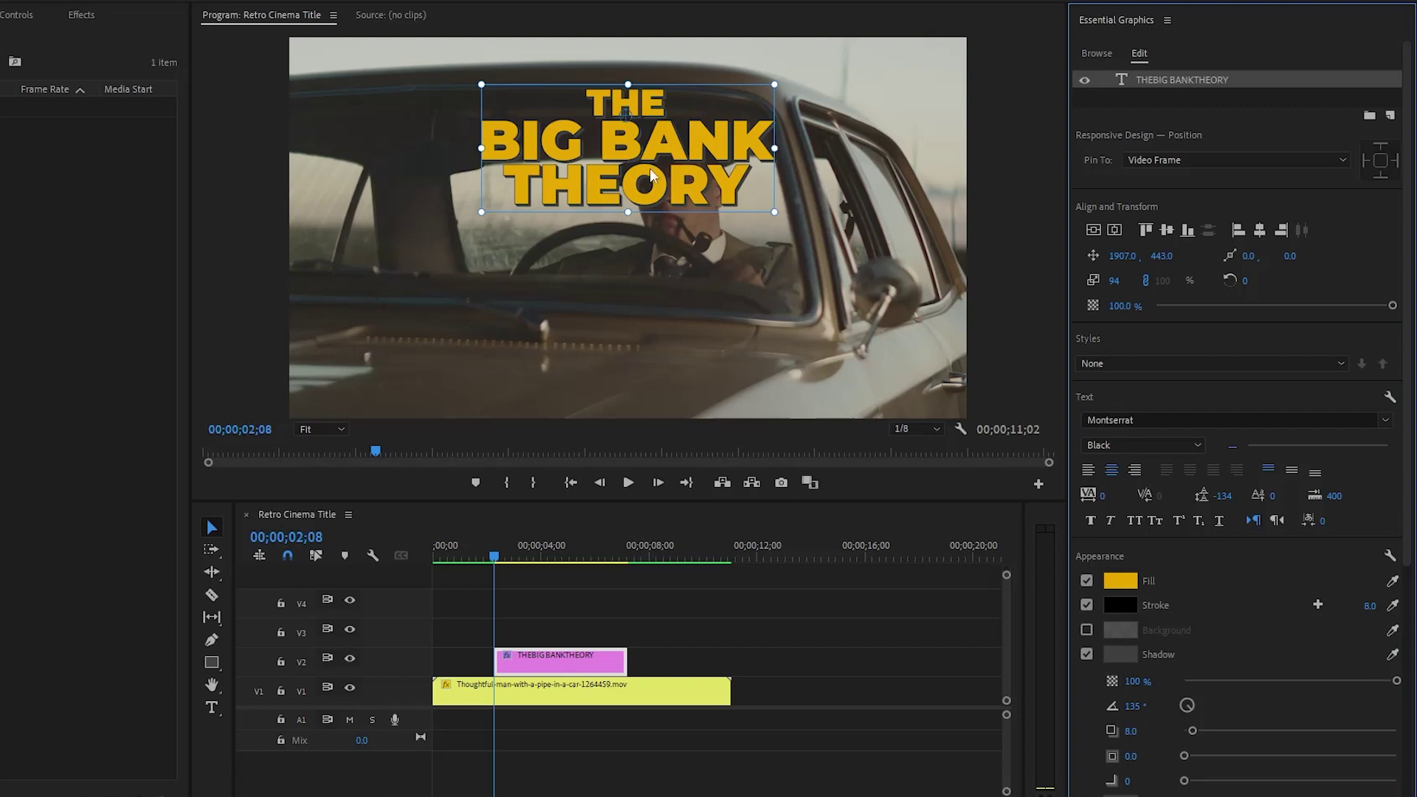
click(1111, 105)
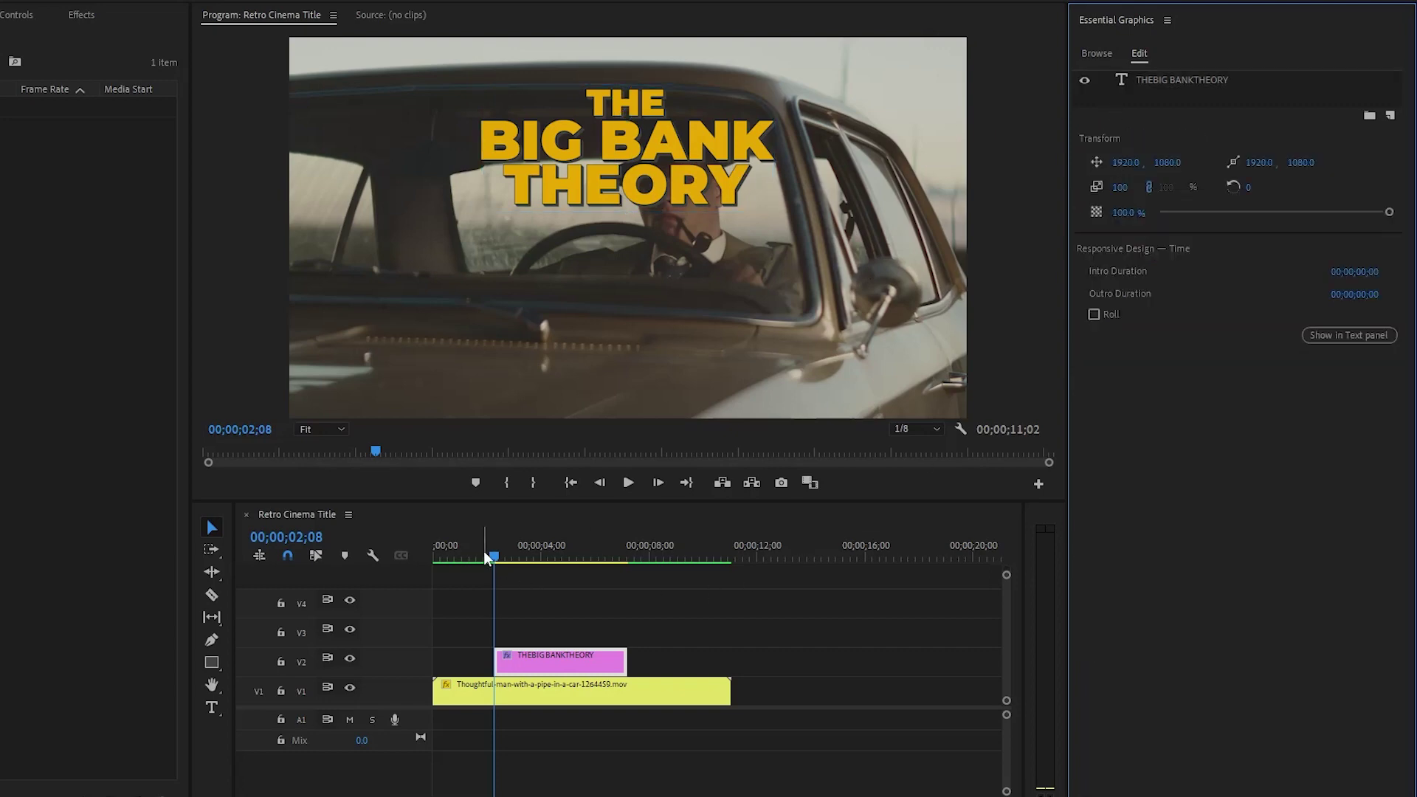
Step: Move the playhead to 00;00;04;09 and apply the Corner Pin video effect to the title clip
drag(484, 551, 547, 595)
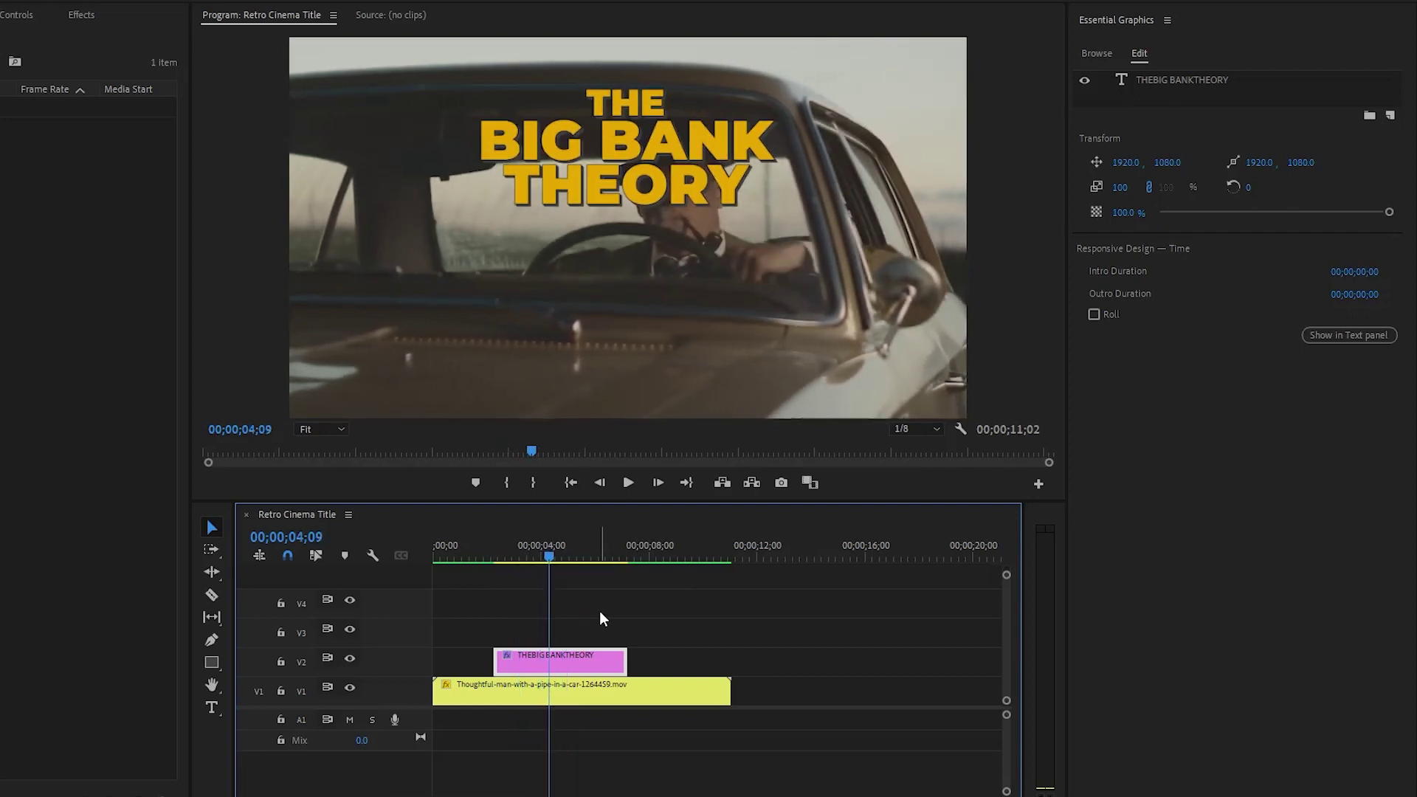
click(599, 609)
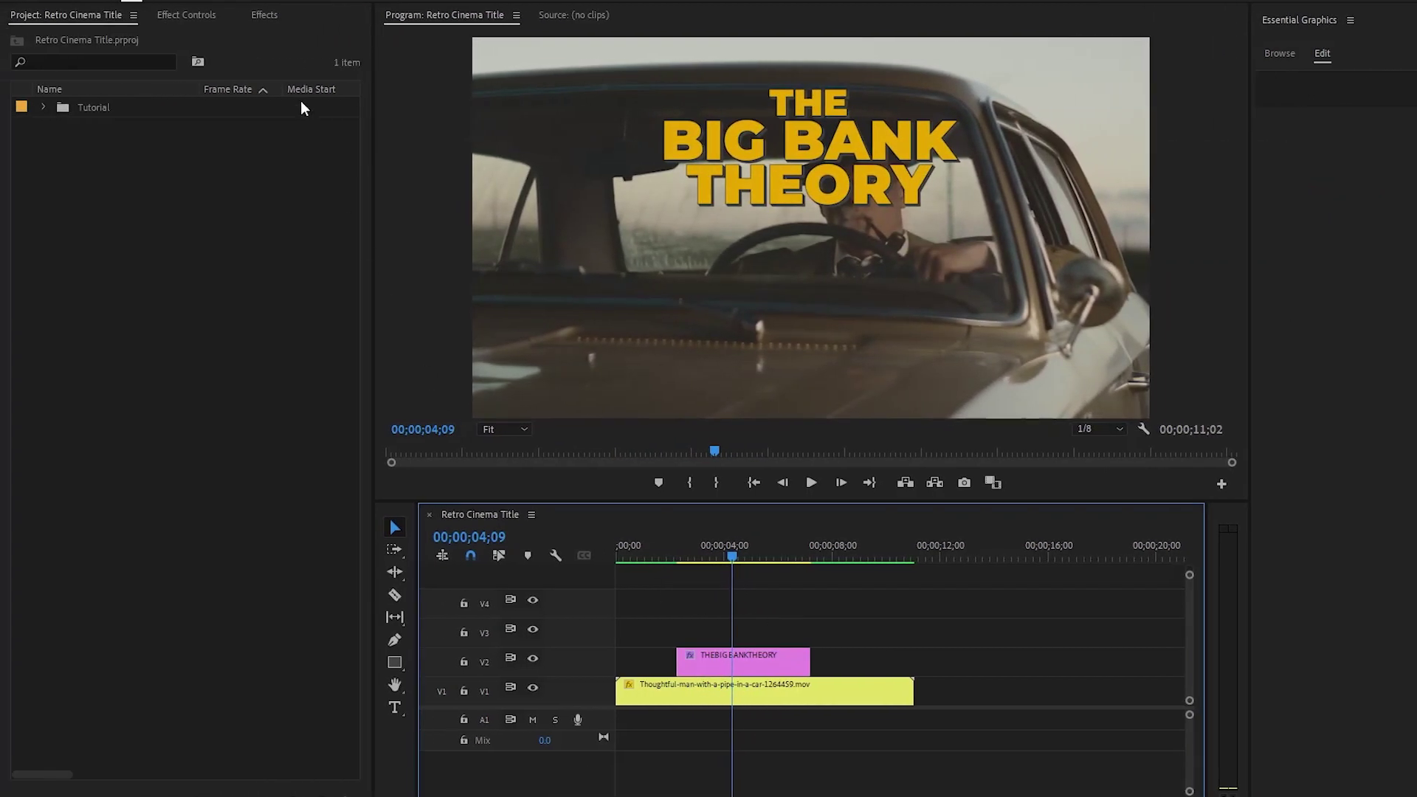
click(268, 15)
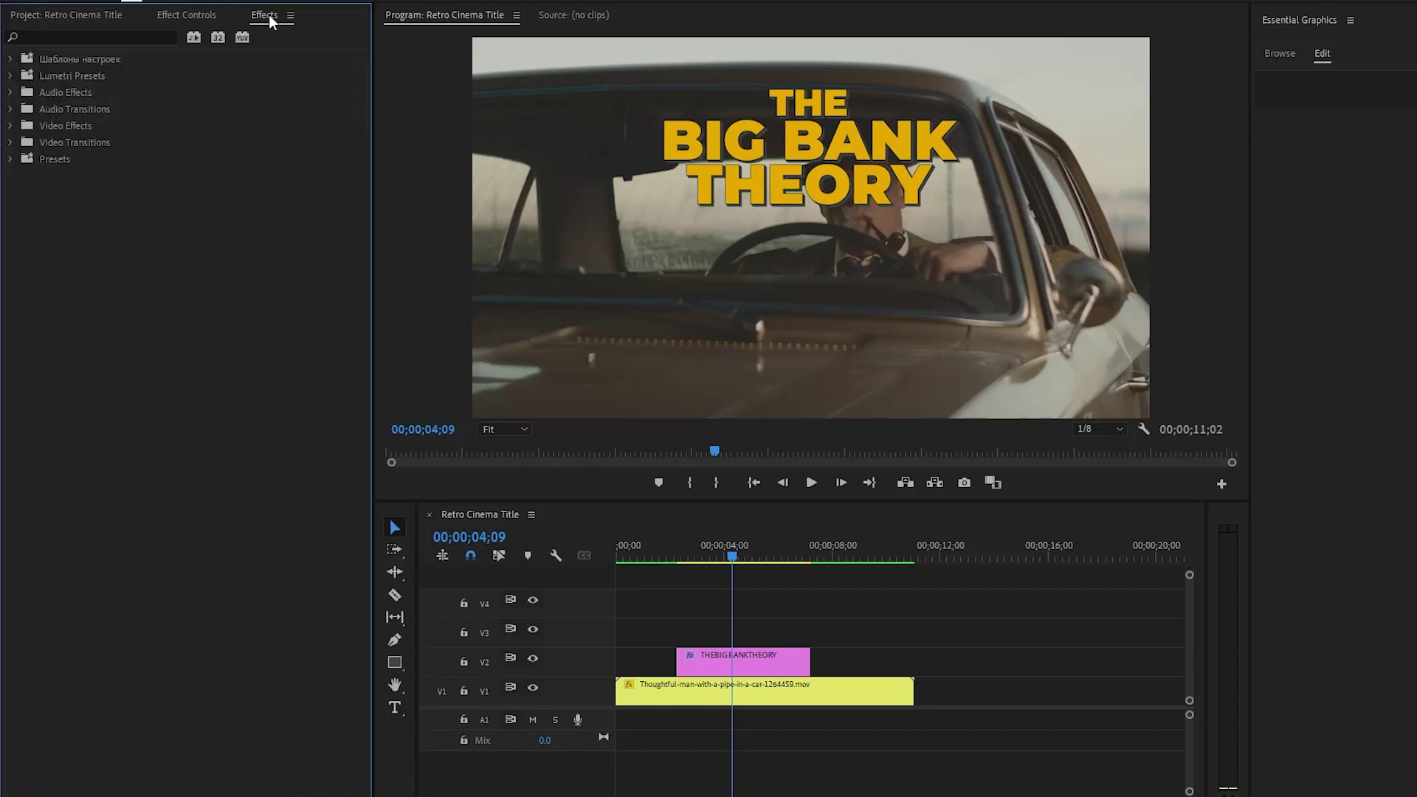
click(140, 38)
text(CORNER)
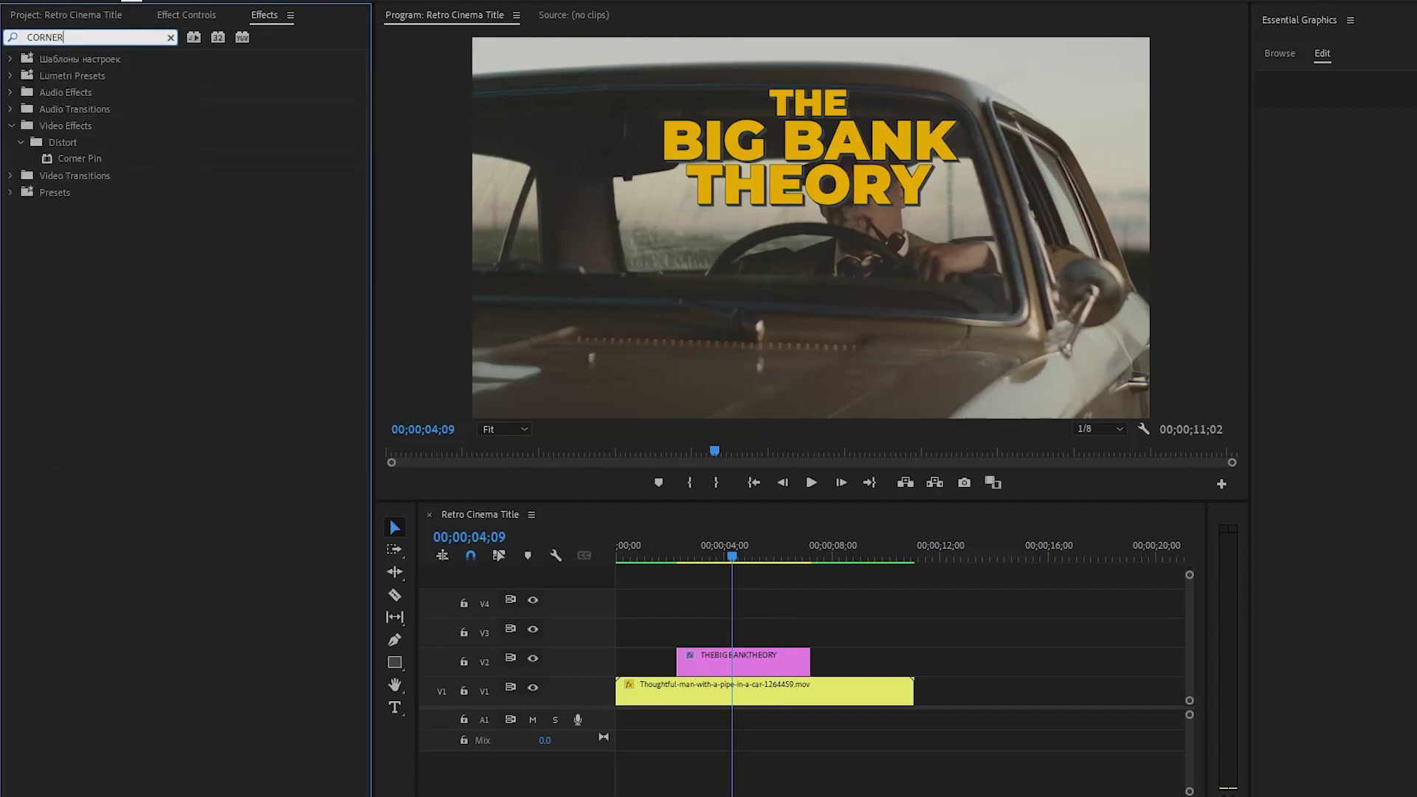
click(82, 163)
drag(89, 157, 764, 660)
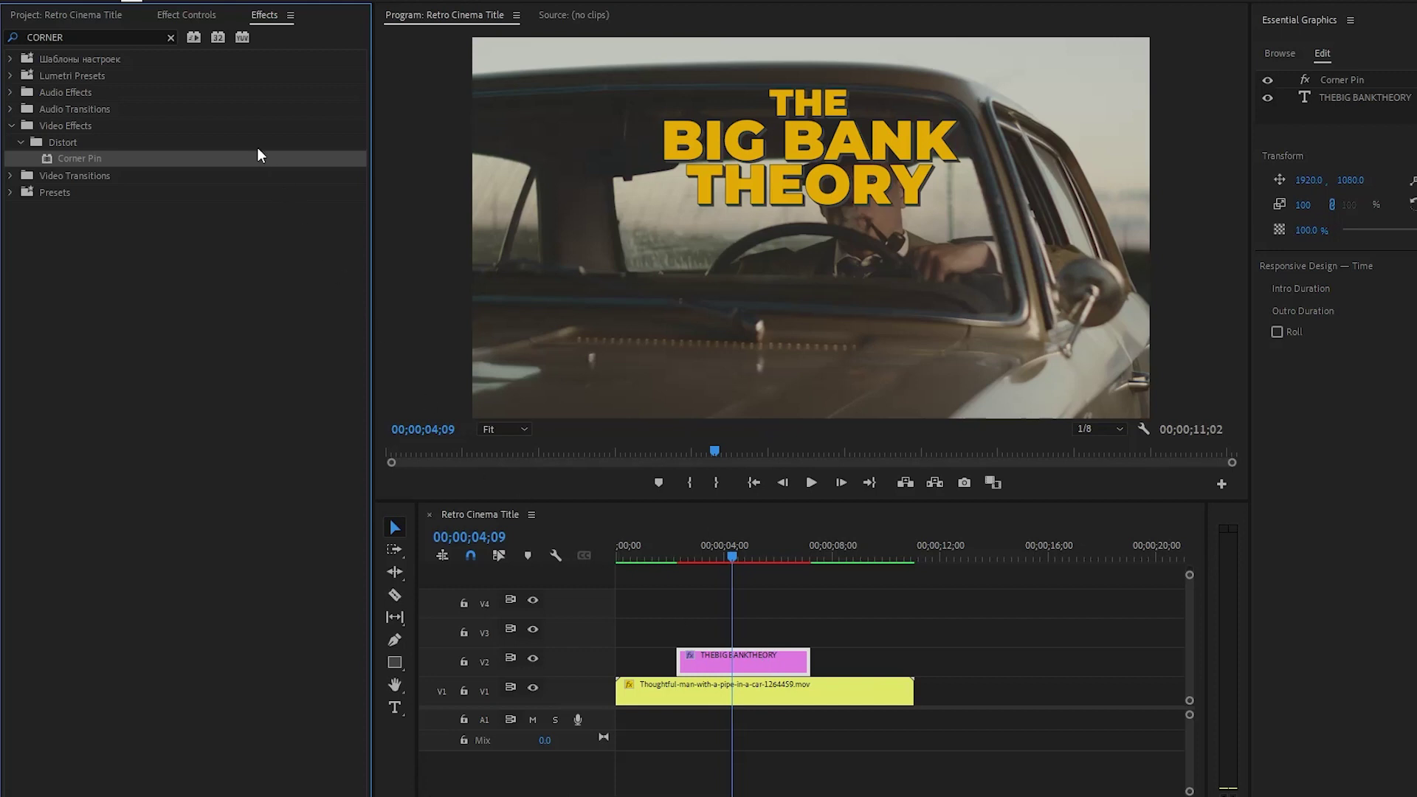
Step: Set the title's Corner Pin Upper Left X to -1200 and Upper Right X to 5040
click(178, 14)
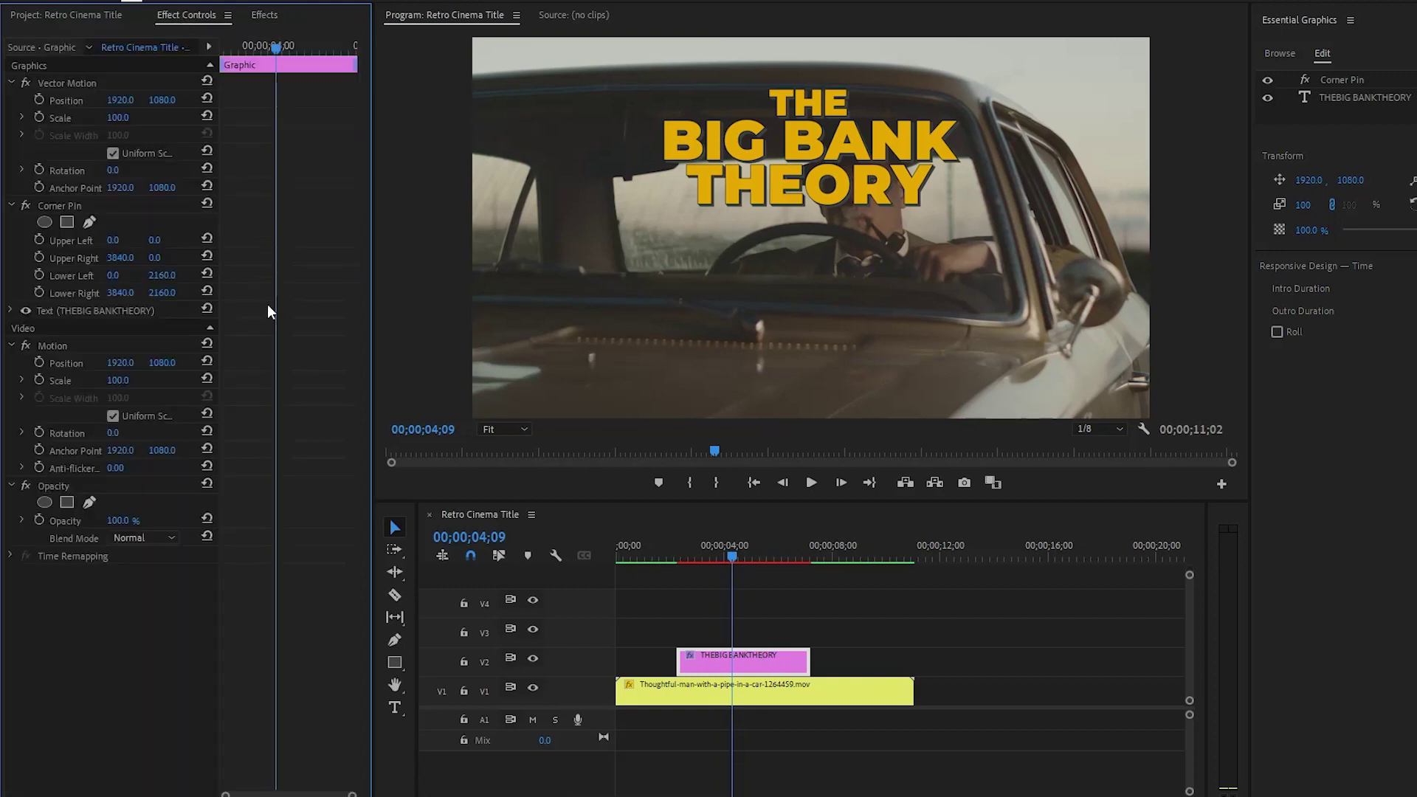
click(63, 206)
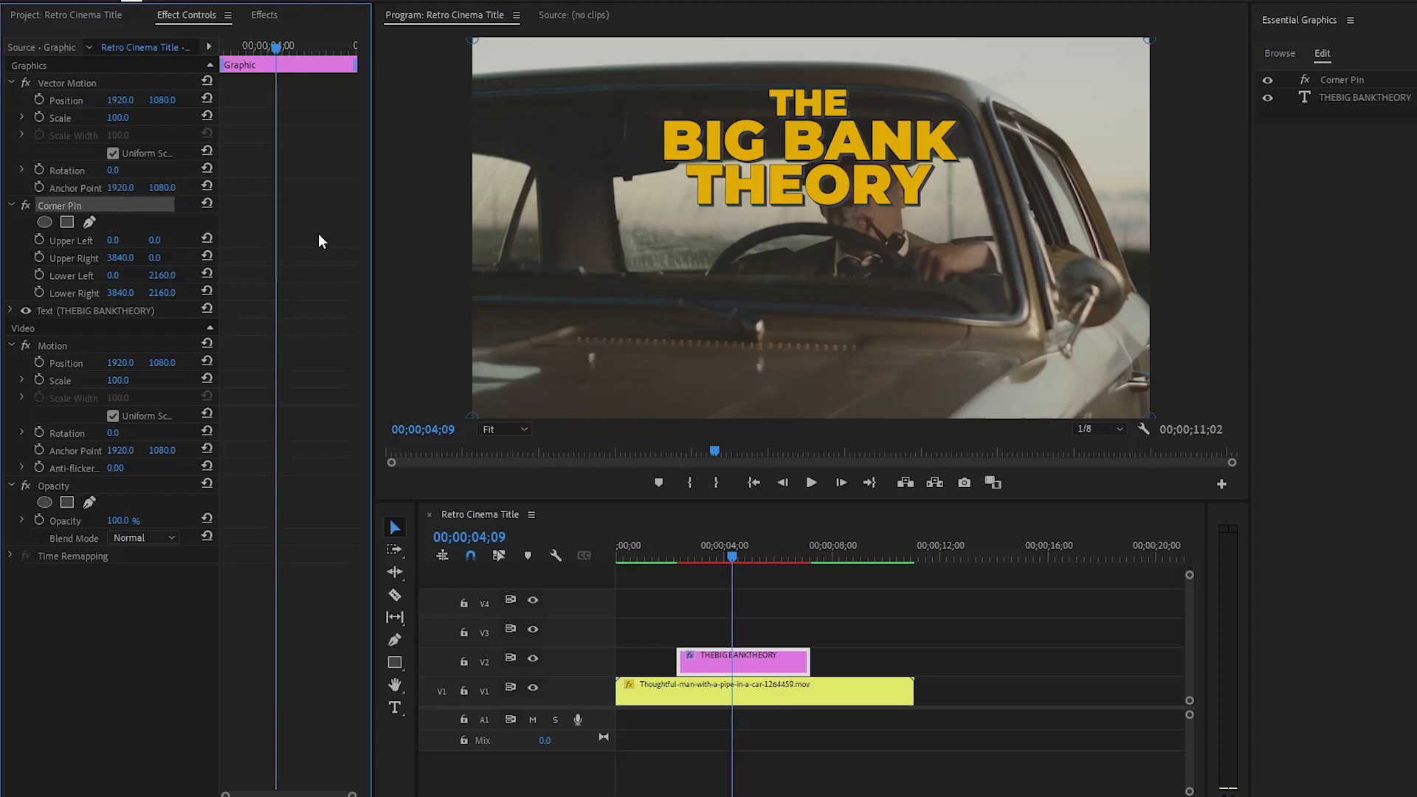
click(117, 240)
text(-1200)
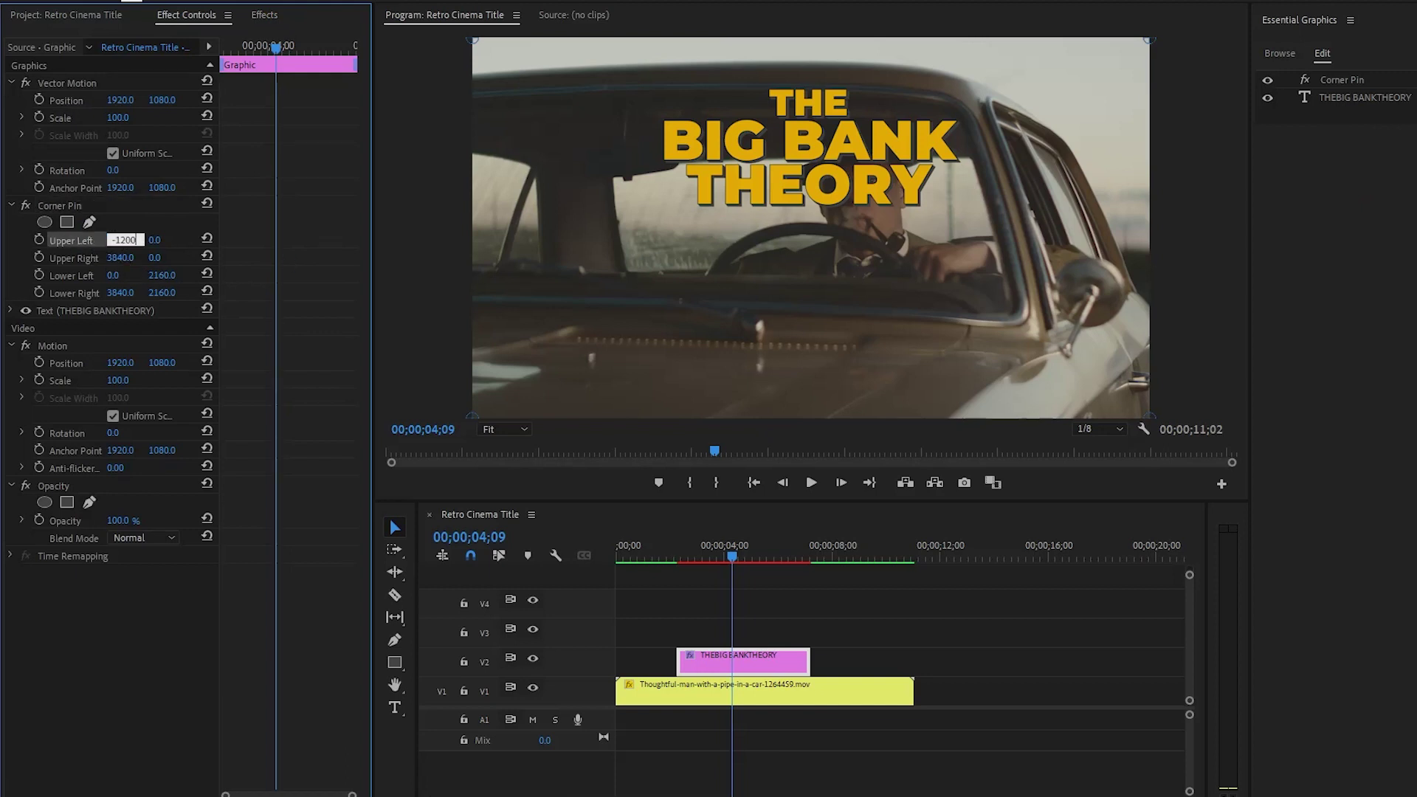
key(Return)
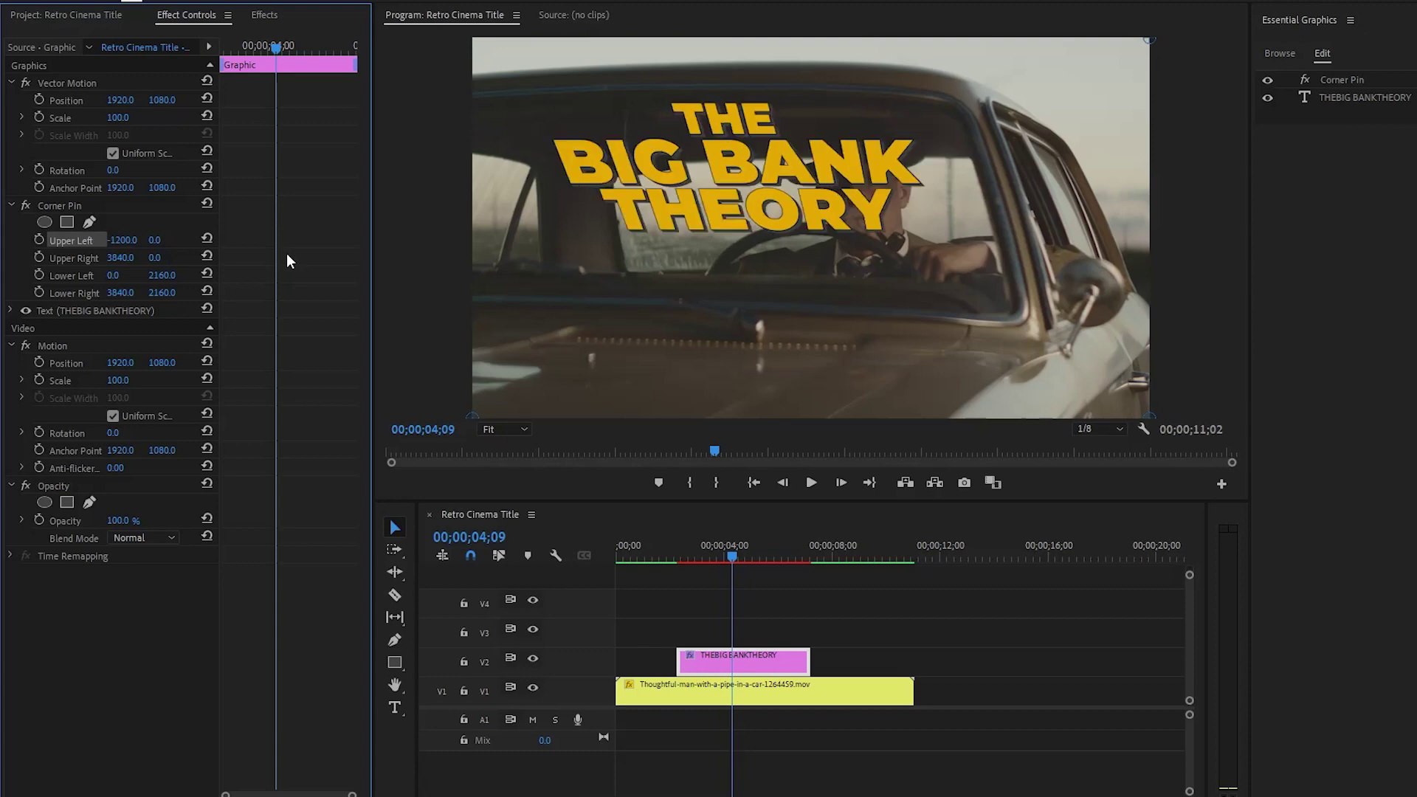
click(63, 259)
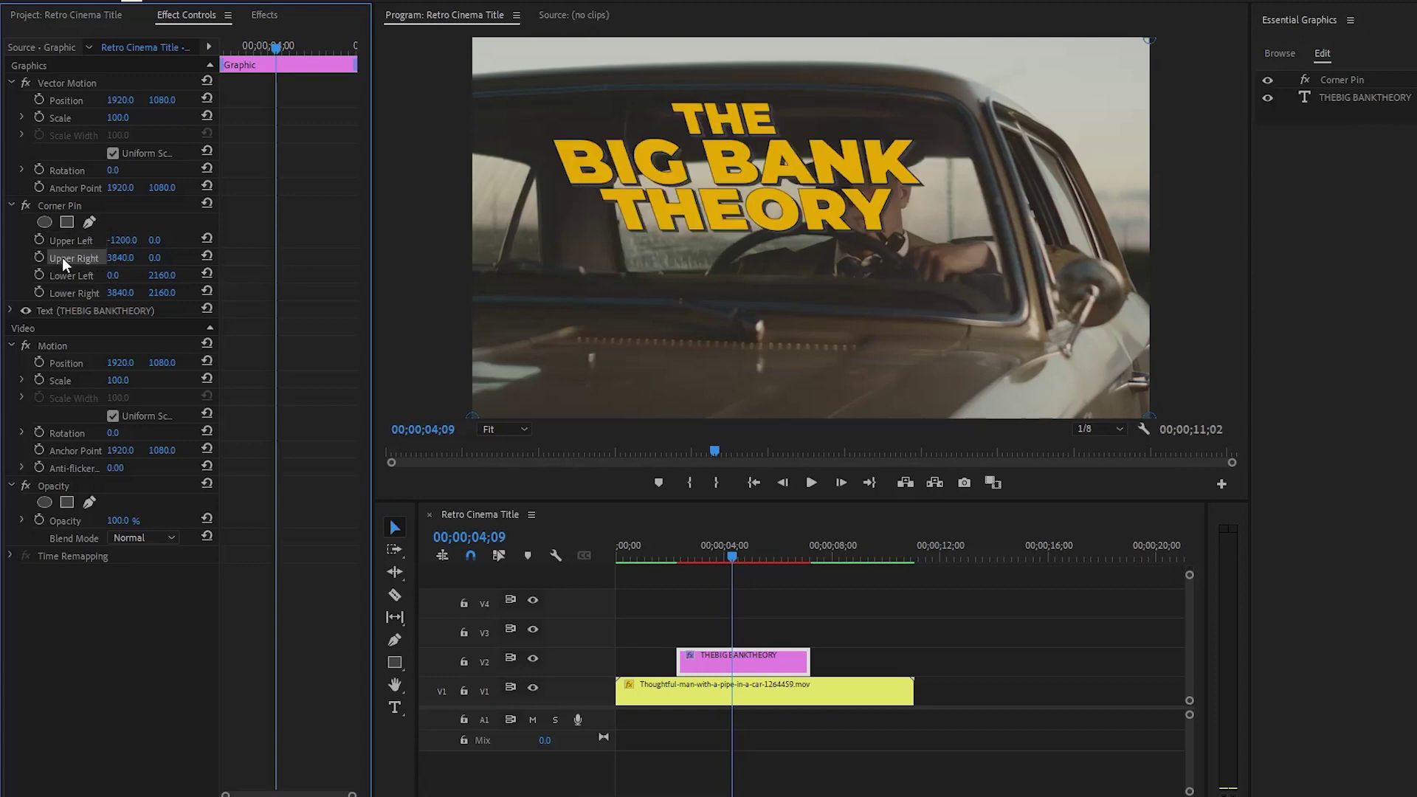
click(115, 258)
text(5040)
key(Return)
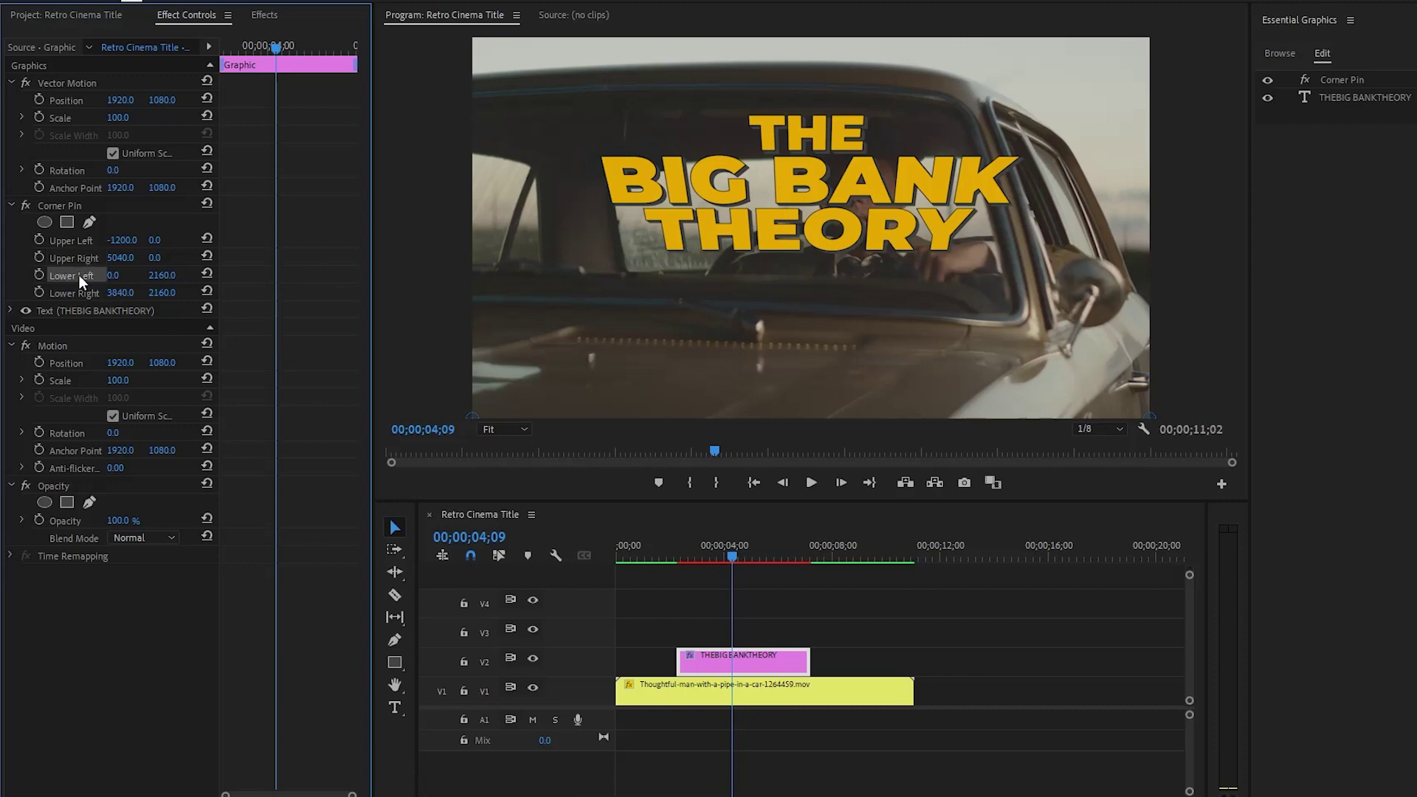
Step: Set the title's Corner Pin Lower Left X to 200 and Lower Right X to 3640
click(113, 274)
text(200)
key(Return)
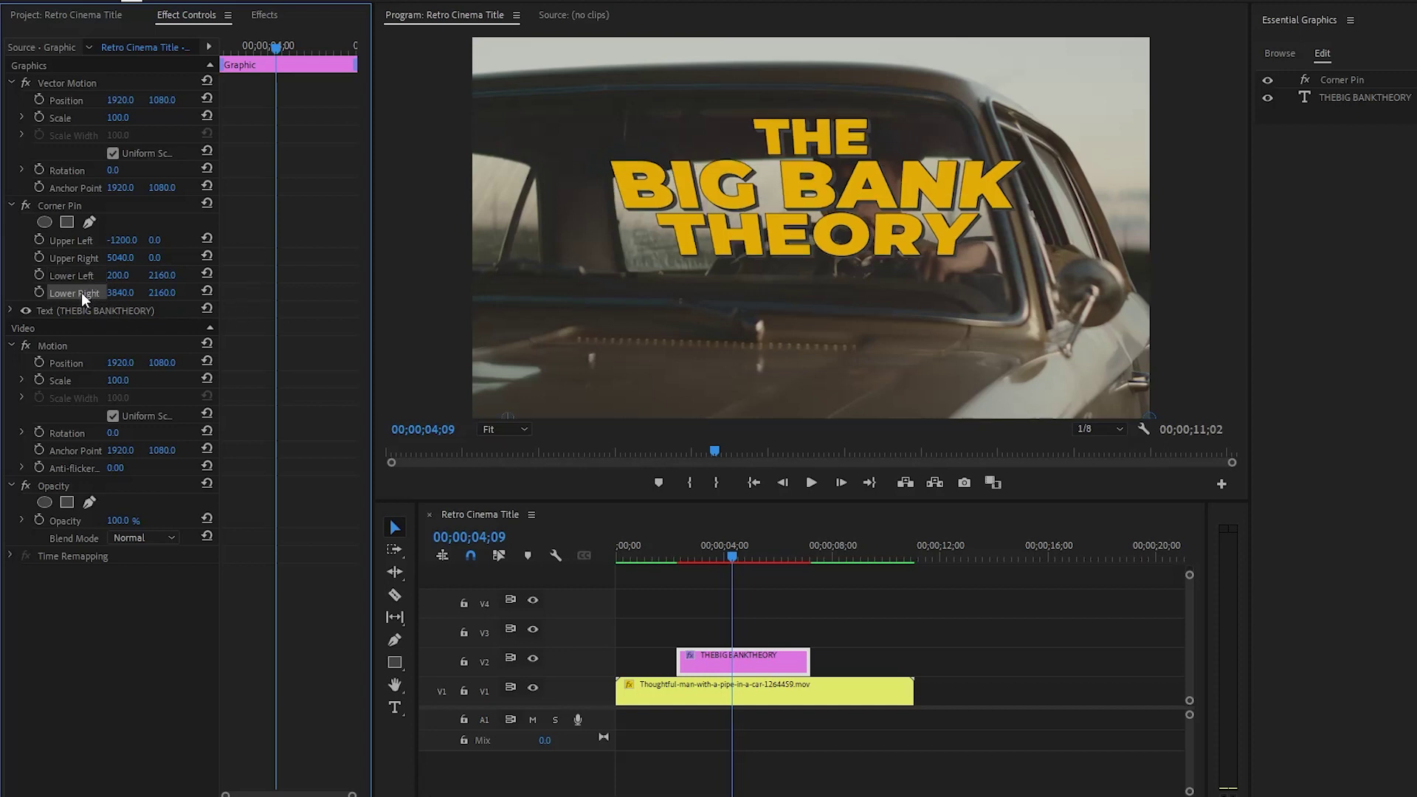
click(120, 292)
text(3640)
key(Return)
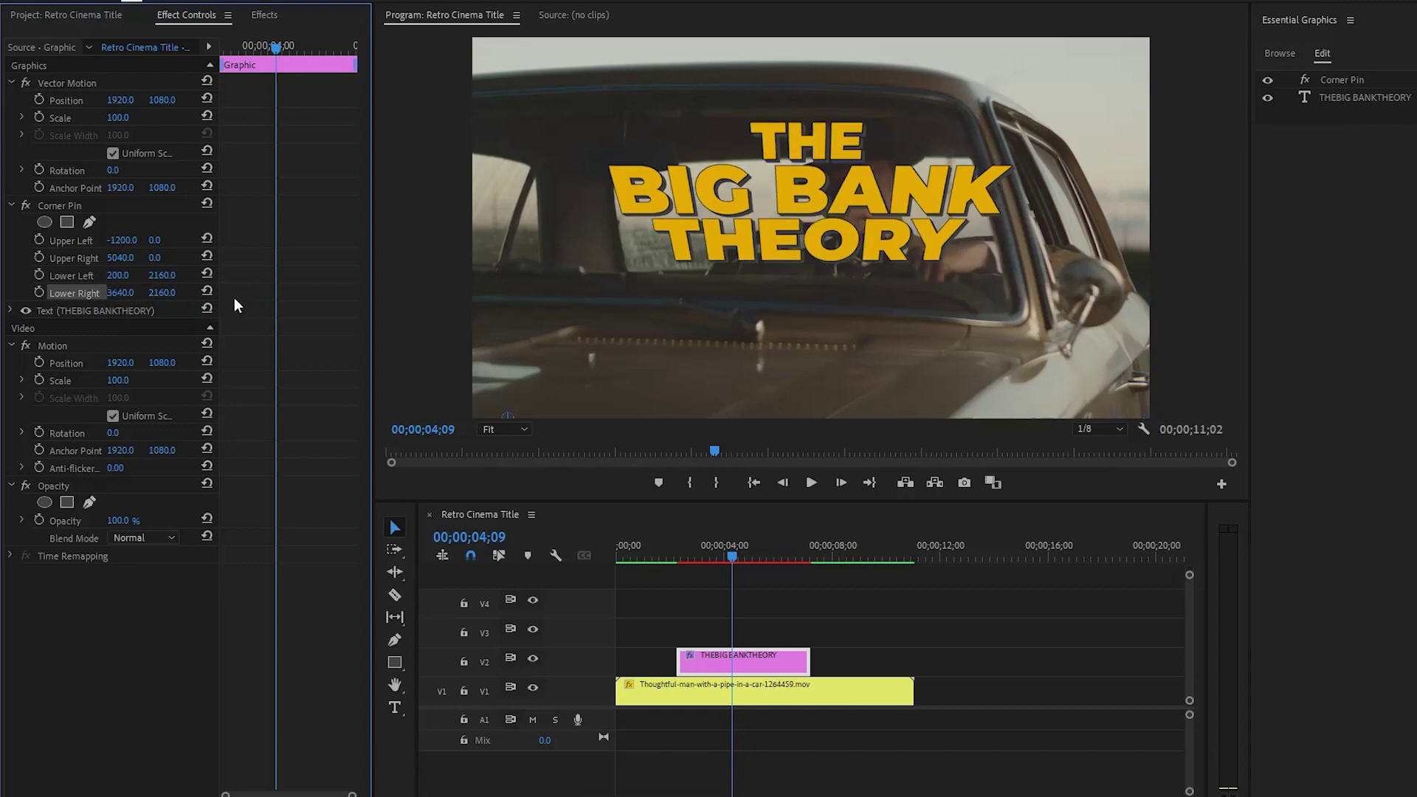
click(233, 298)
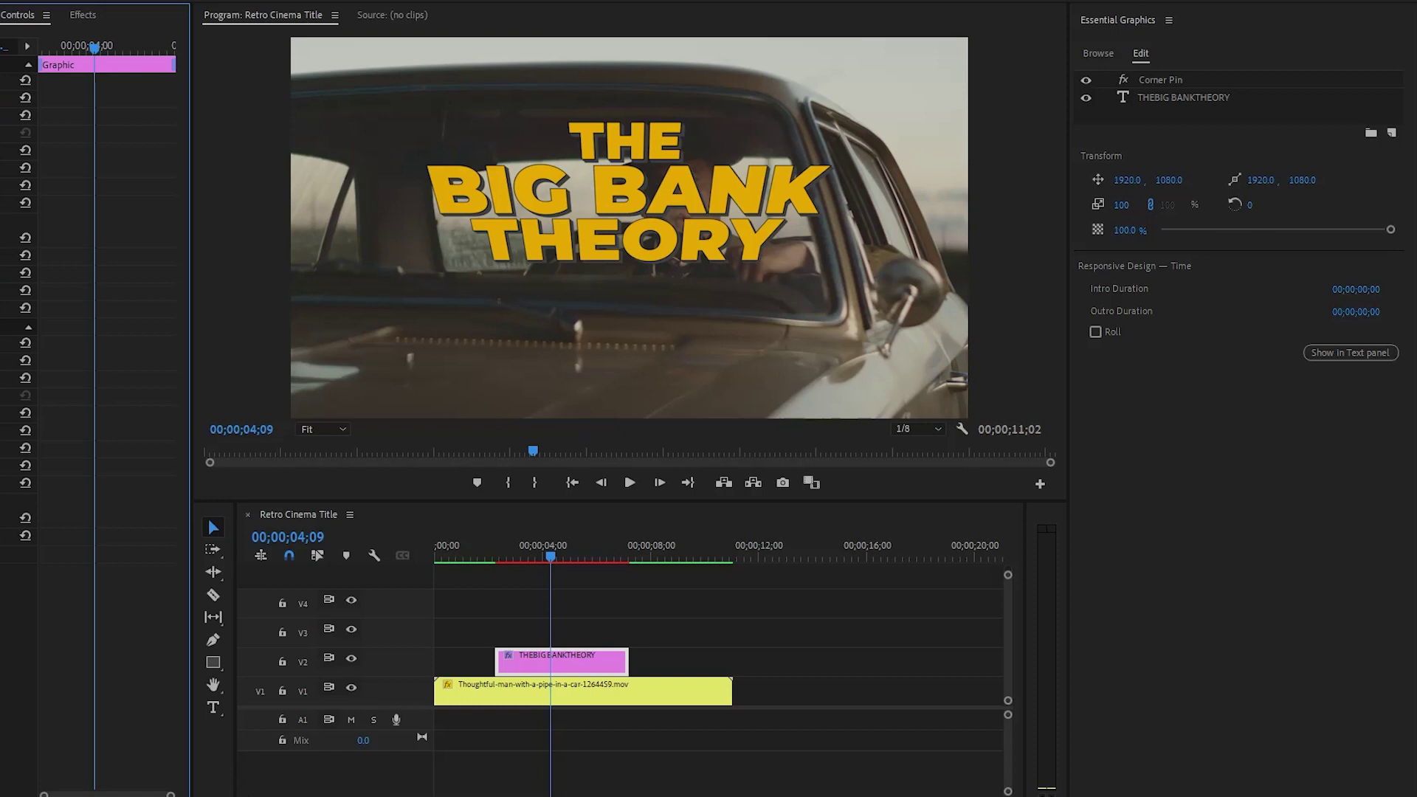
Step: Switch to Notepad, copy the two lines "Copyright" and "© 2023 - zomafy.", and minimize the window
key(alt+Tab)
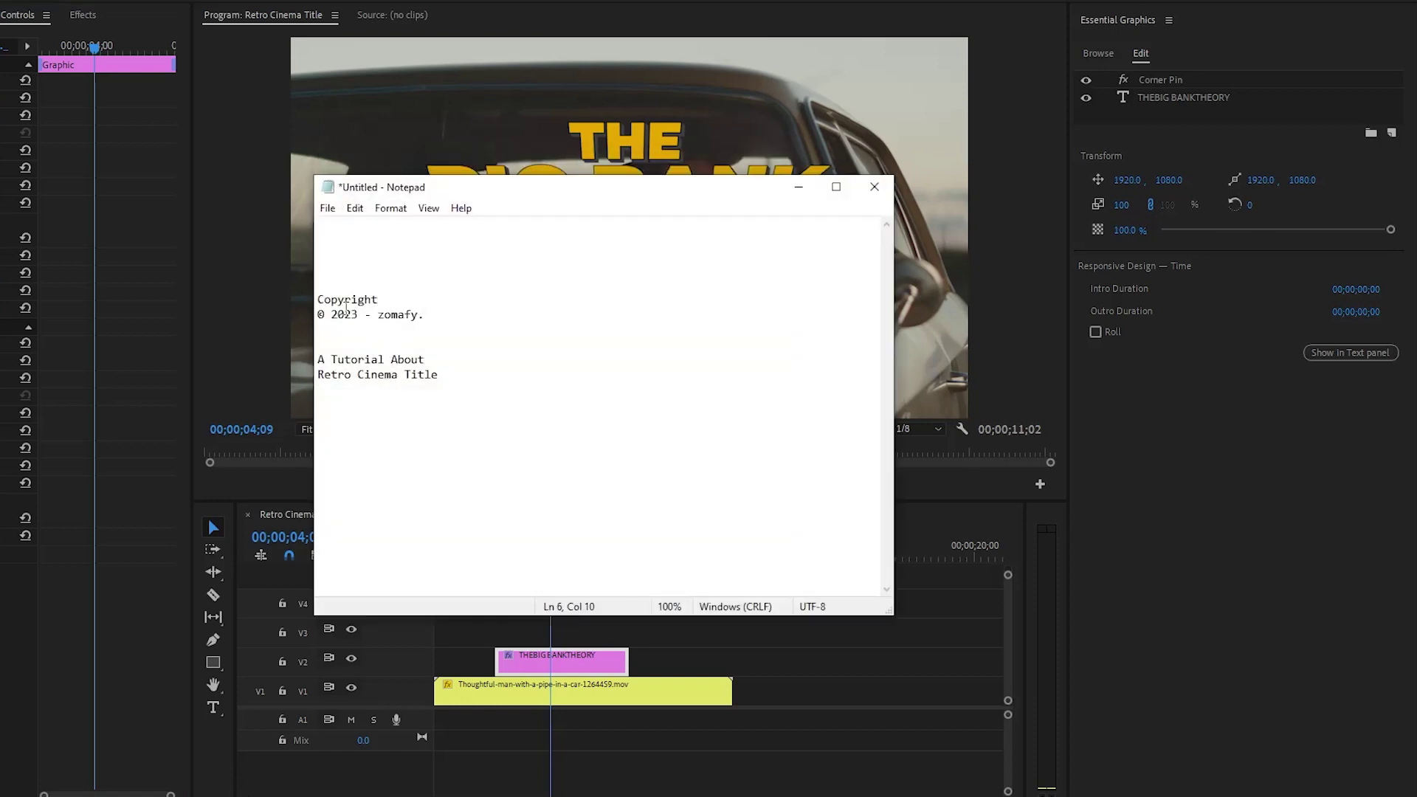
drag(318, 300, 426, 316)
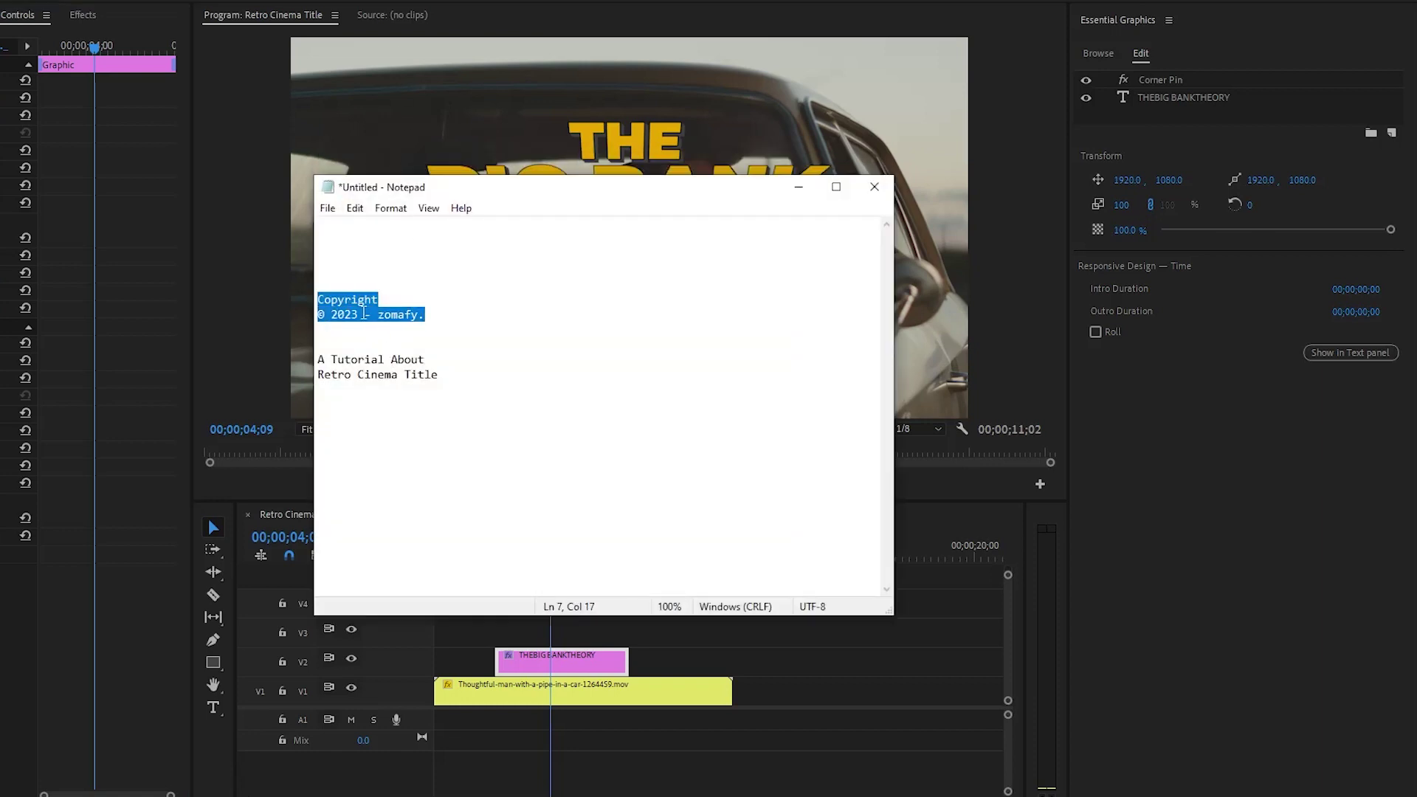
right_click(361, 307)
click(384, 367)
click(798, 188)
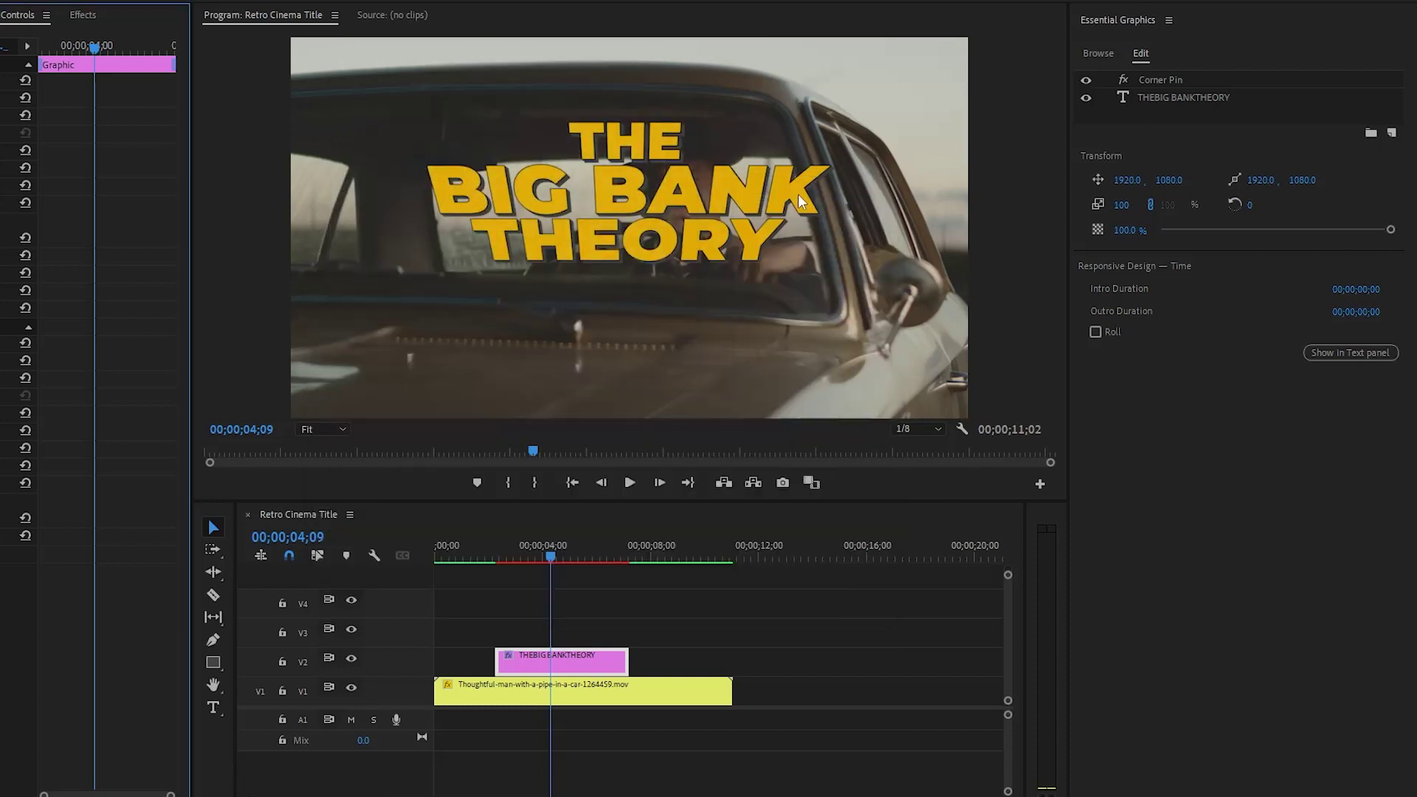
Step: Add a text layer below the title at about X 563, Y 1784, containing the copied "Copyright © 2023 - zomafy." text
click(1119, 19)
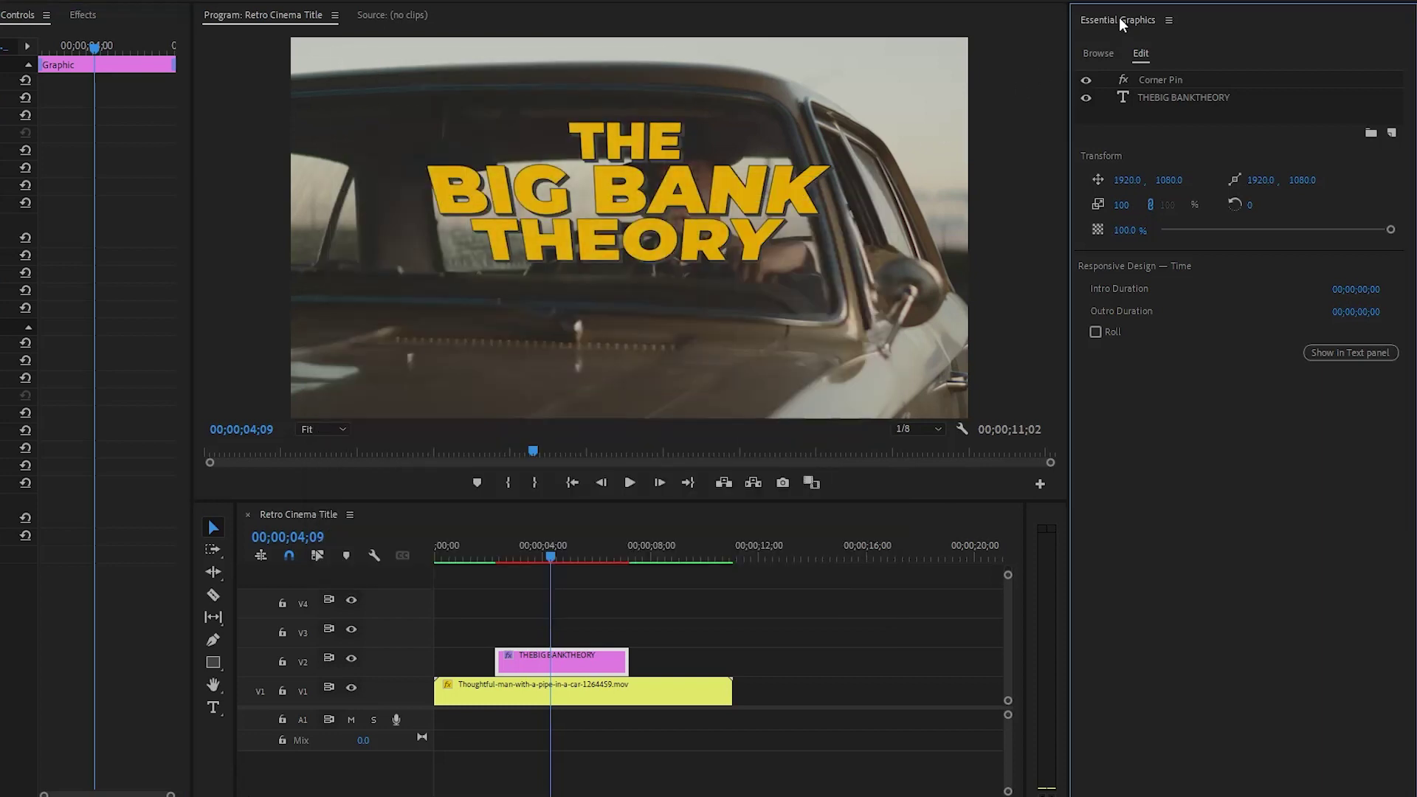
click(1390, 134)
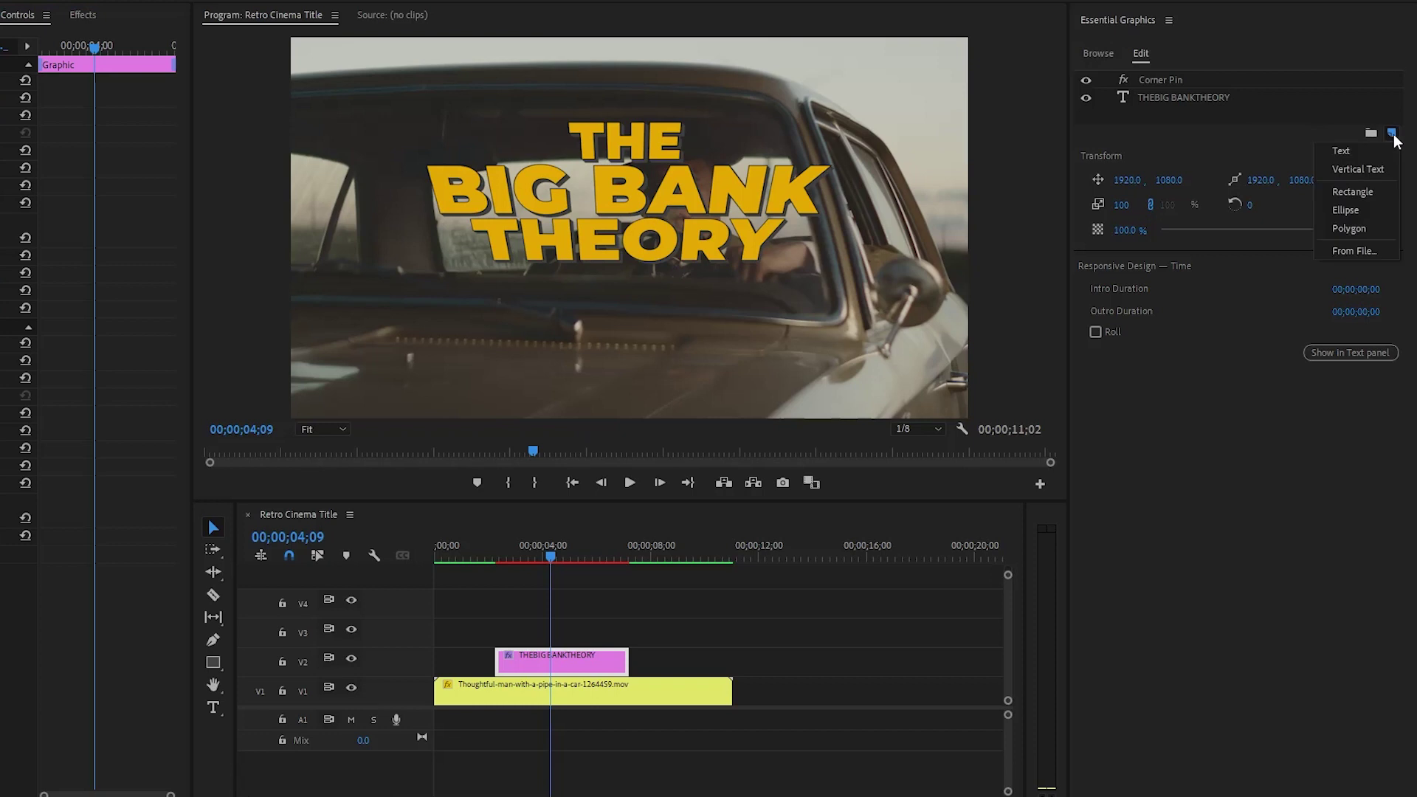
click(1347, 155)
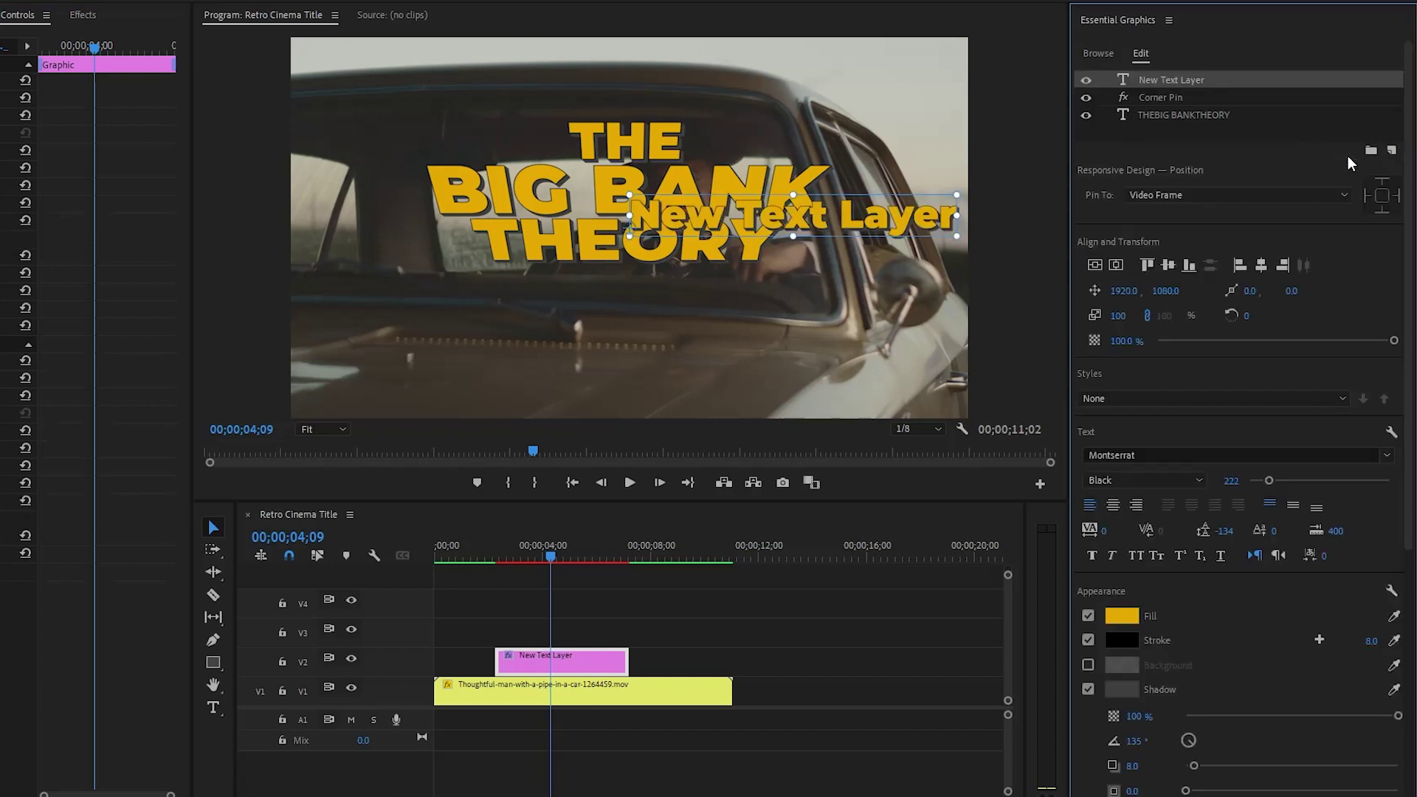
drag(865, 221, 624, 344)
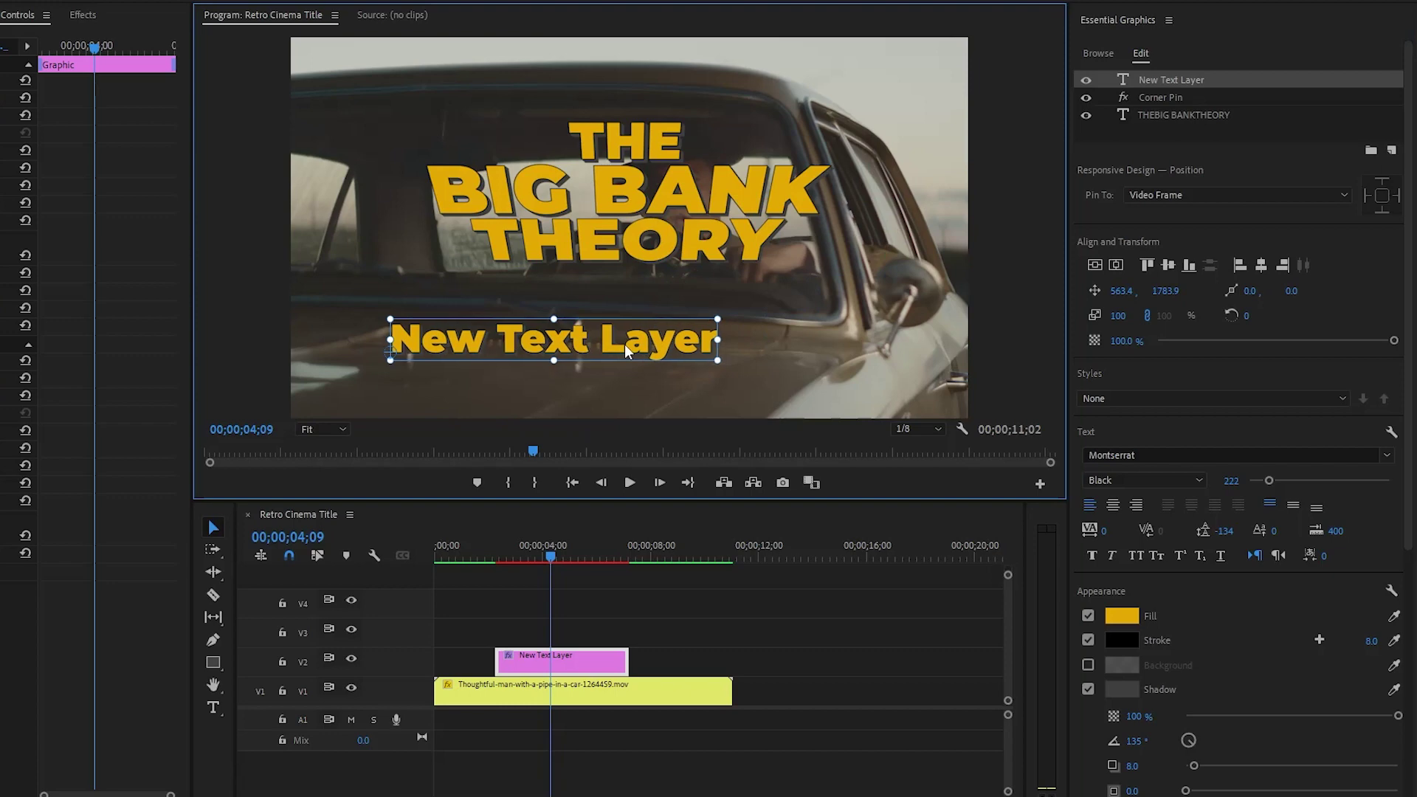
double_click(624, 344)
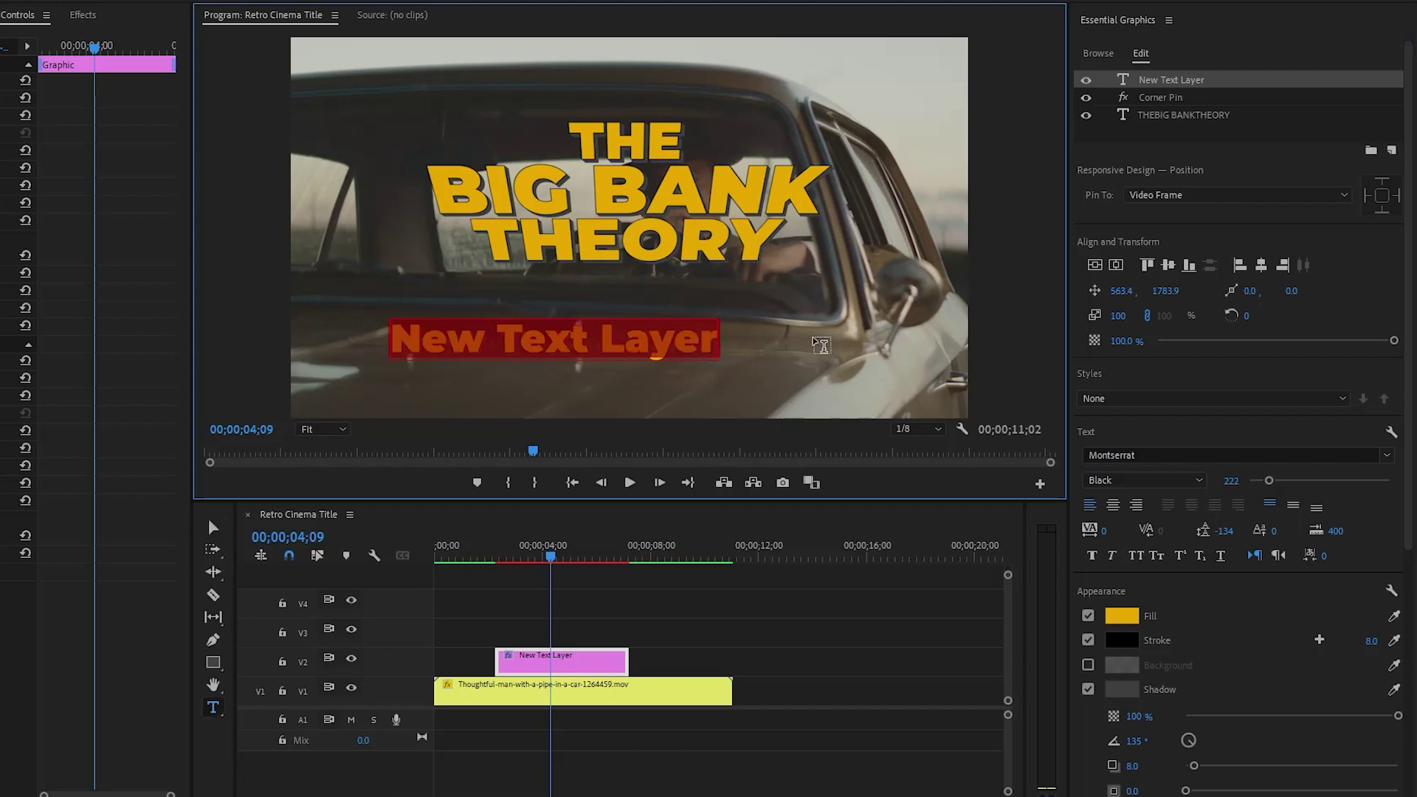
key(ctrl+v)
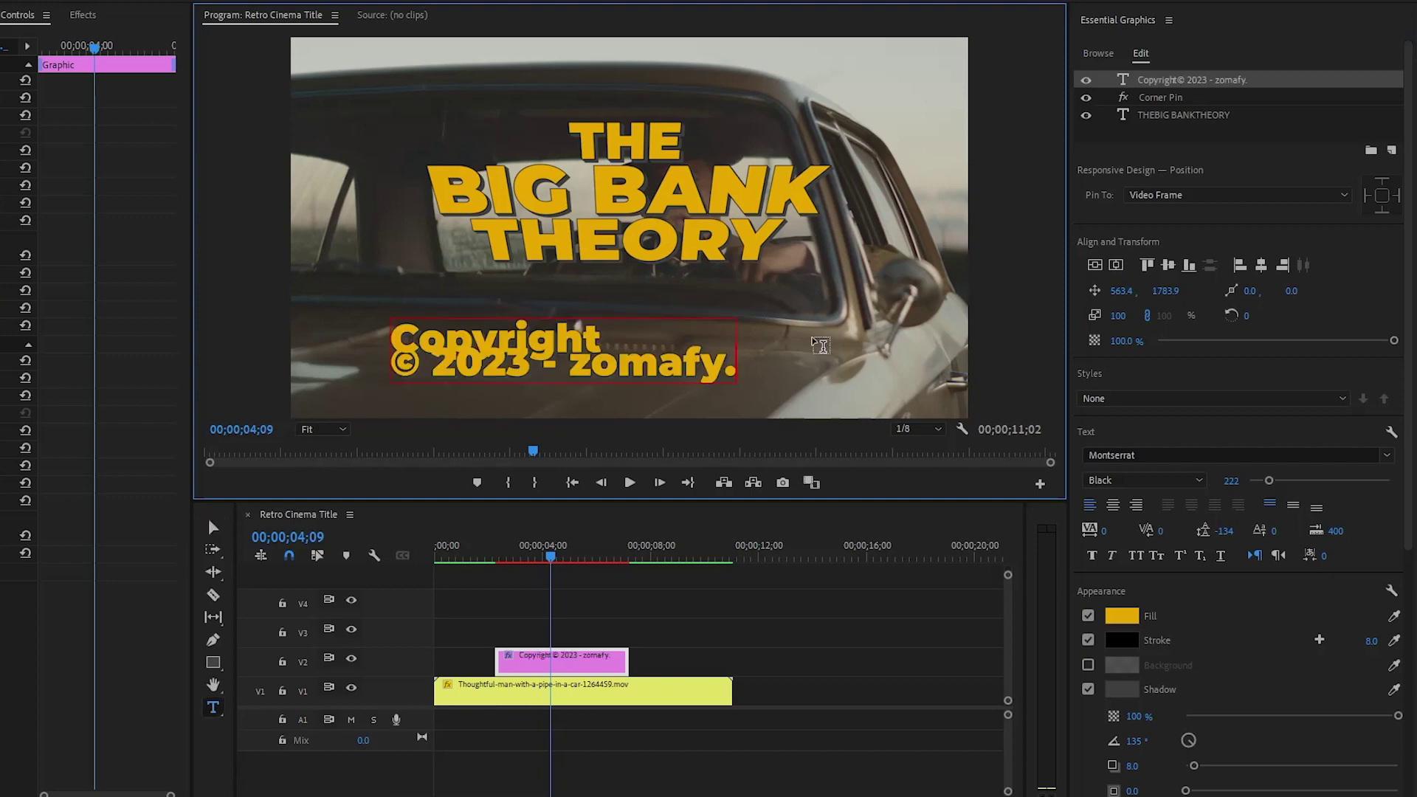
click(213, 526)
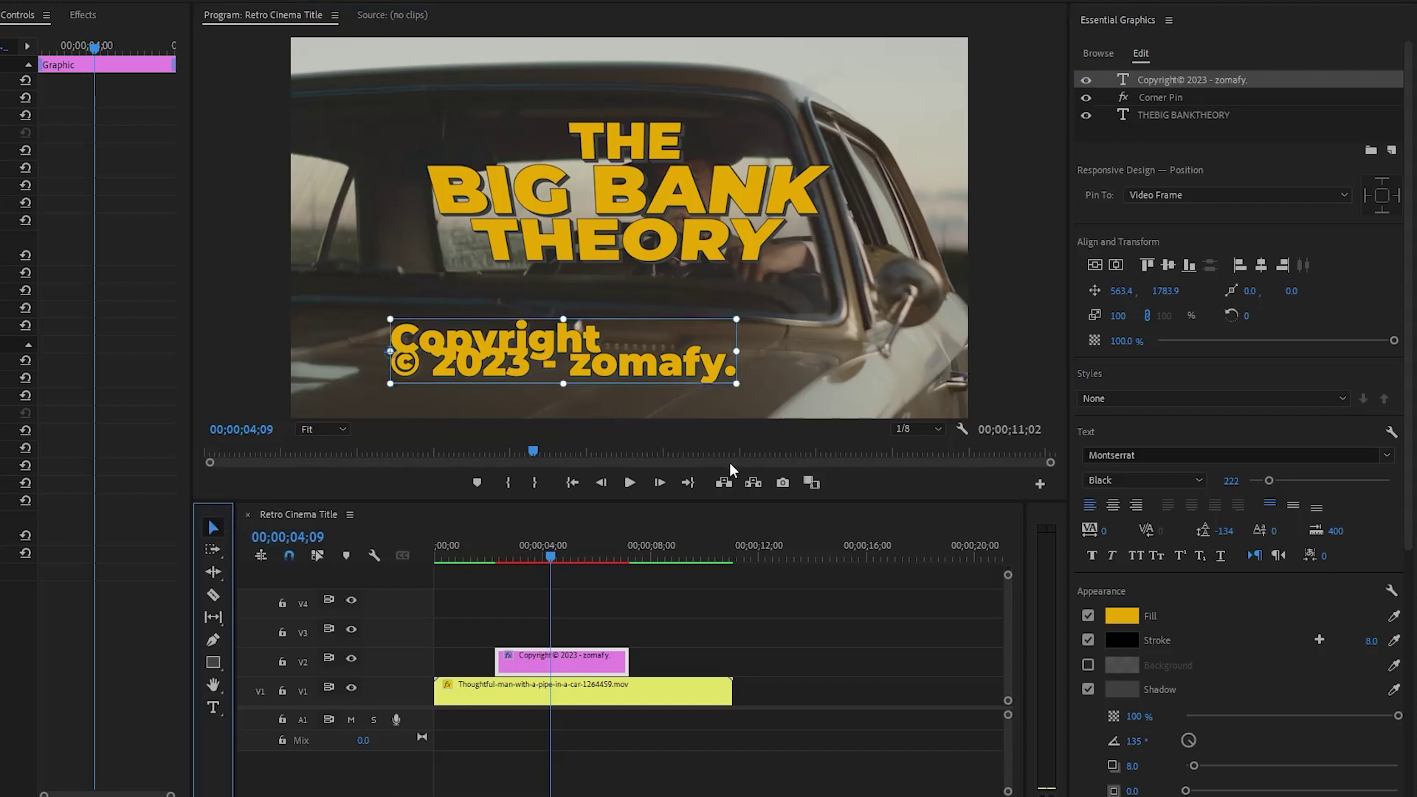
Step: Set the leading of the copyright text to 0
click(1226, 533)
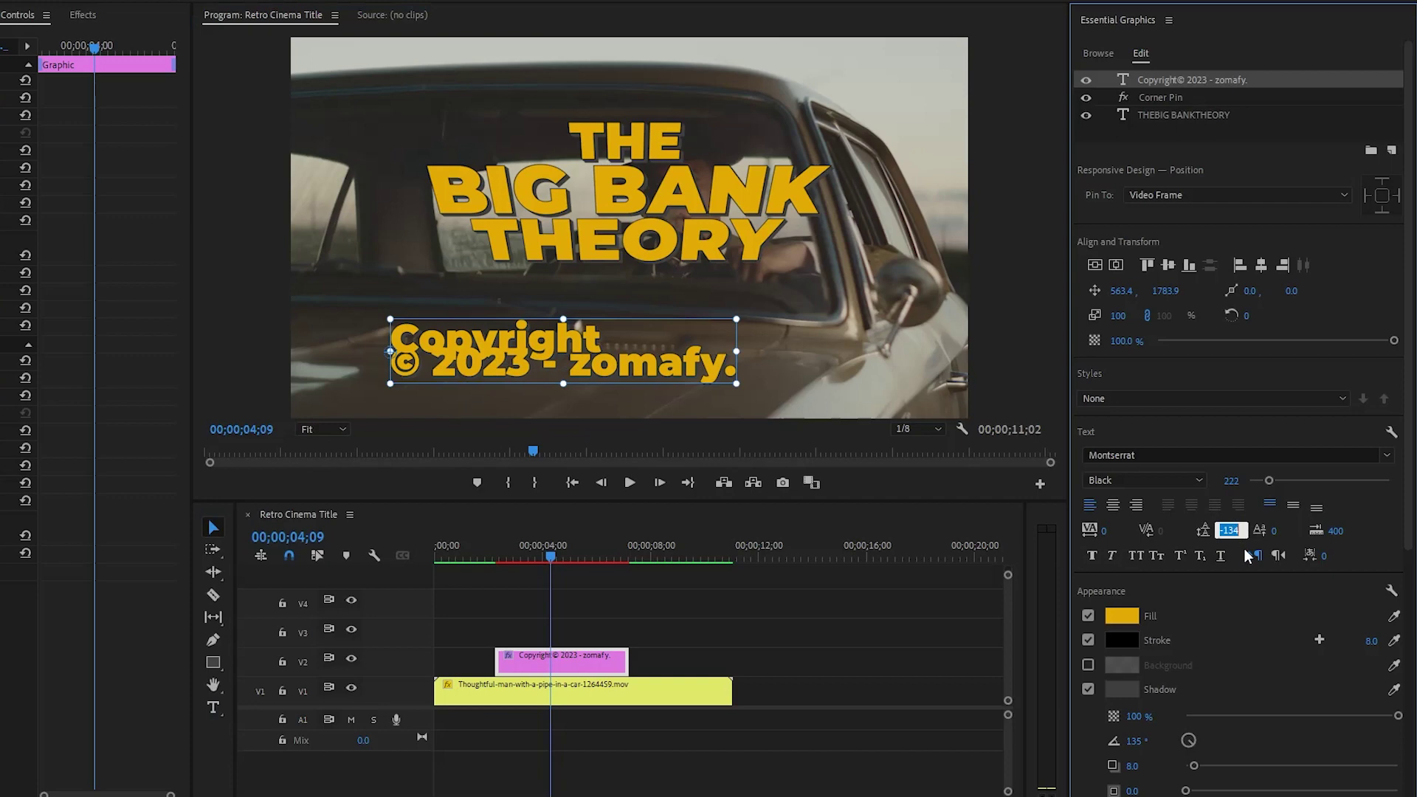
text(0)
key(Return)
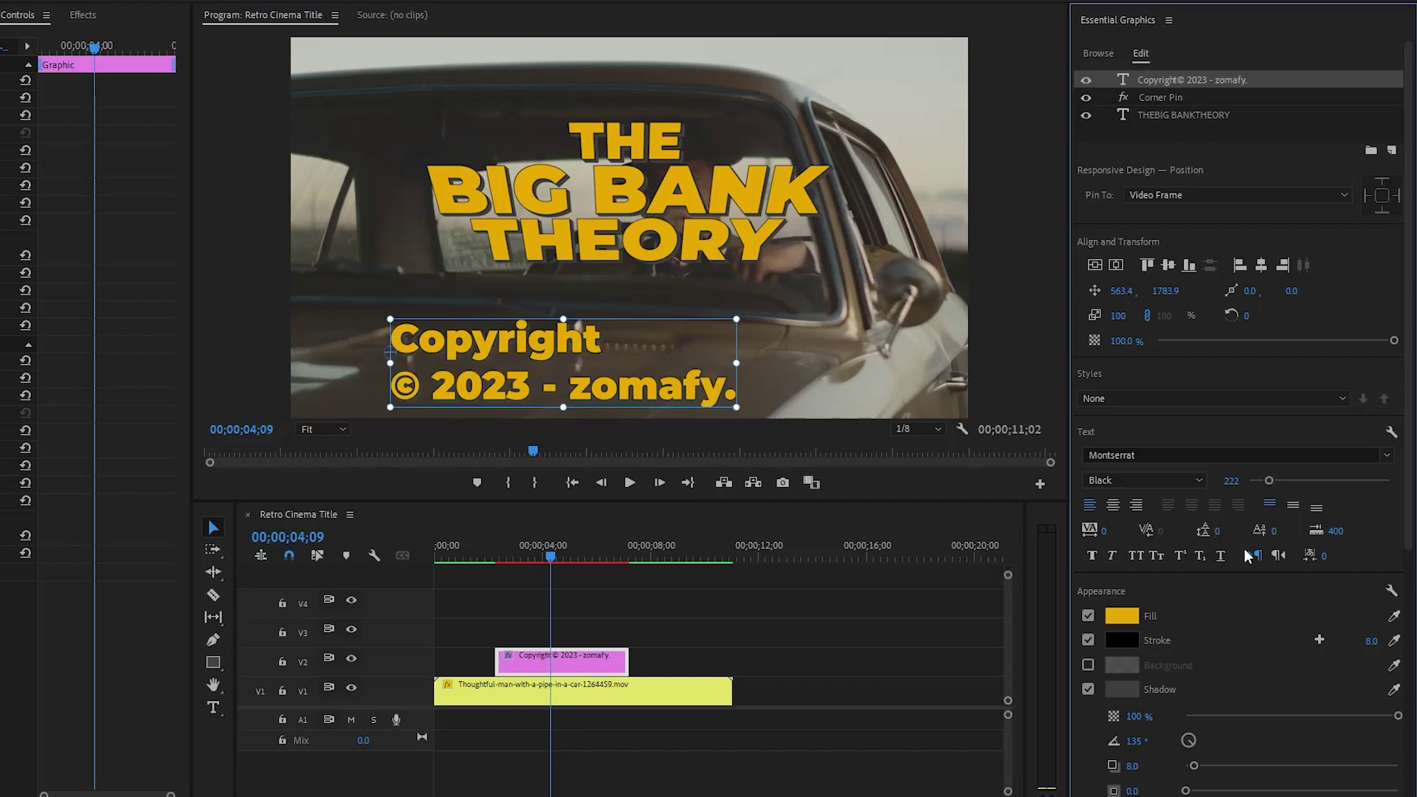
Step: Scale the copyright text to 33% and set its Montserrat font style to ExtraBold
click(1122, 316)
text(33)
key(Return)
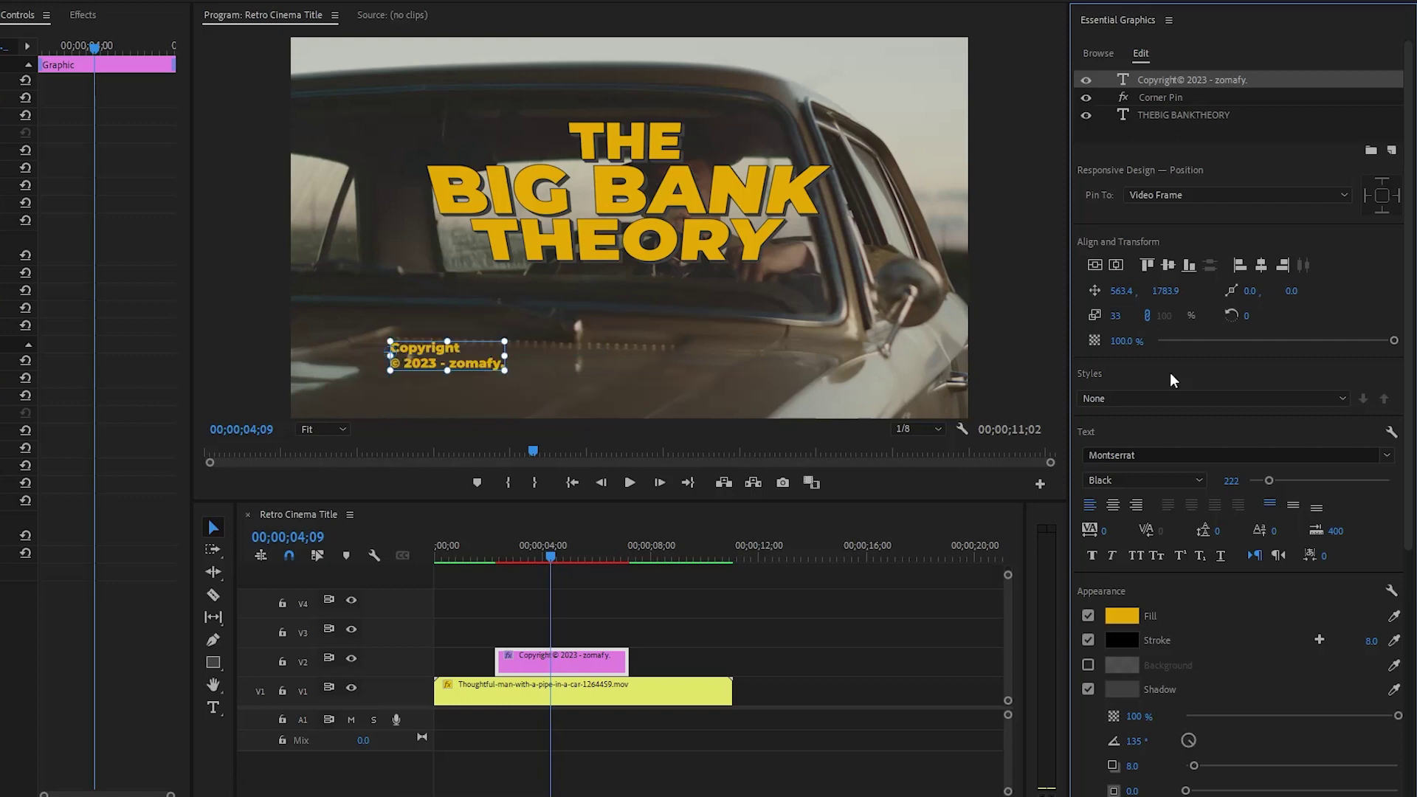
click(1158, 484)
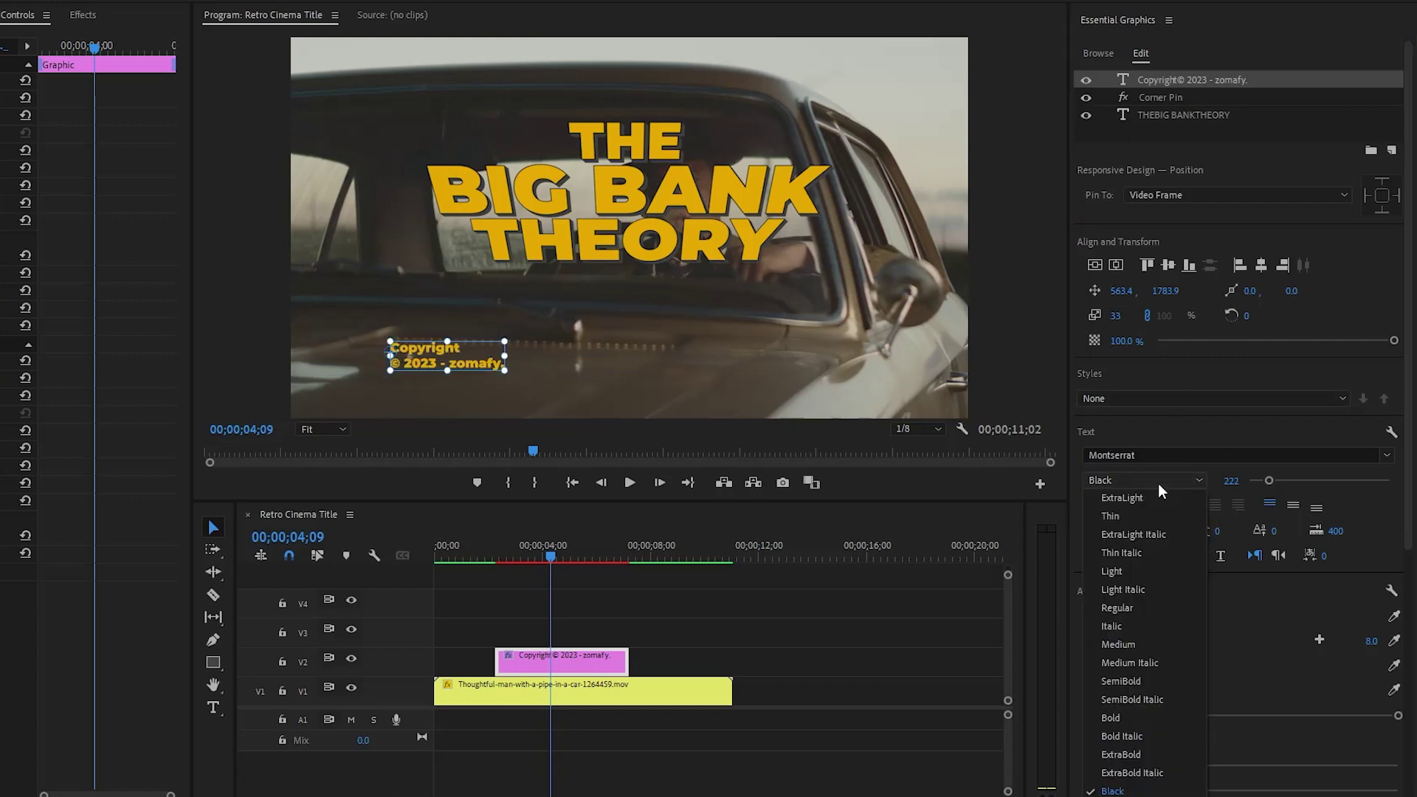
click(1145, 754)
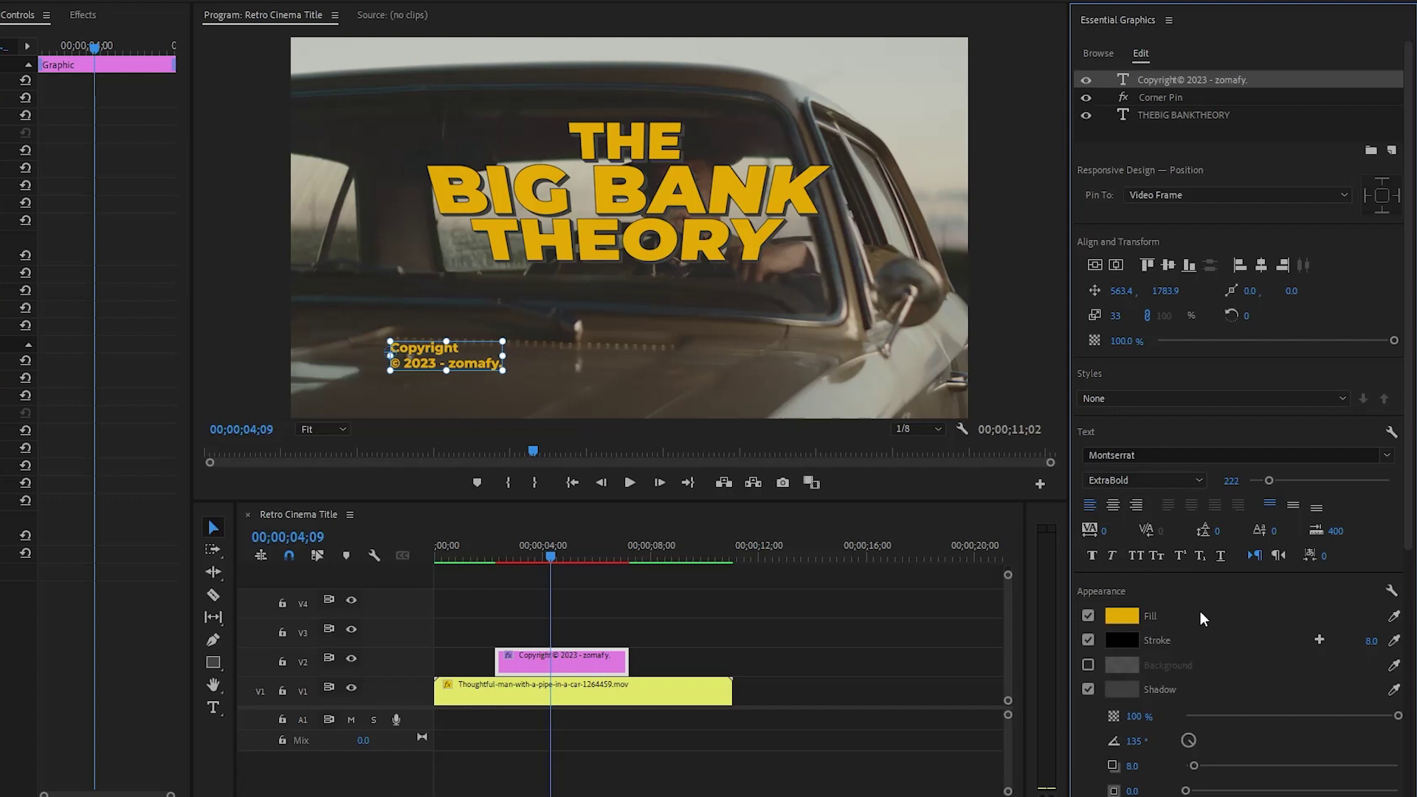
Step: Position the copyright text at X 1230 and Y 1710, and right-align its lines
click(1124, 290)
text(1230)
key(Return)
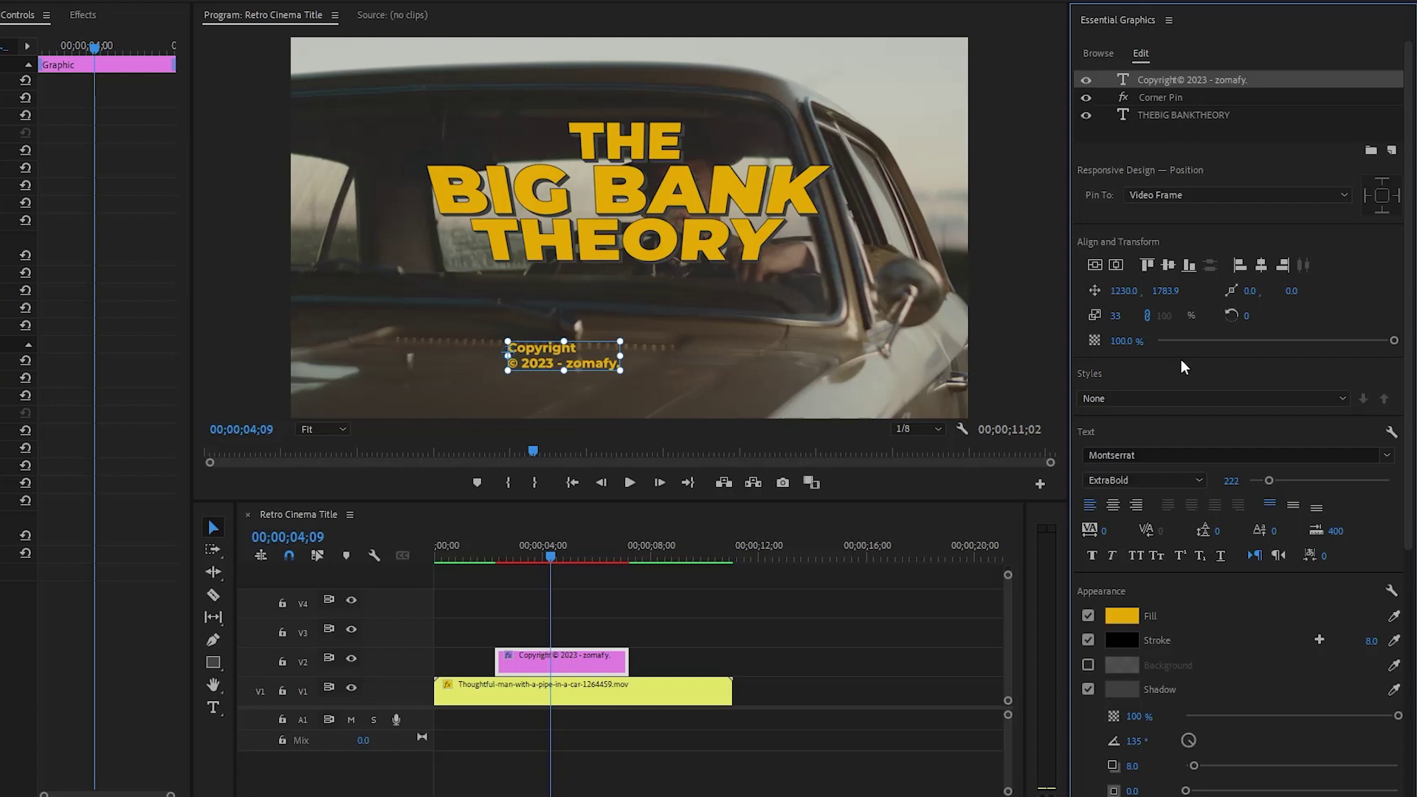
click(1166, 291)
text(1710)
key(Return)
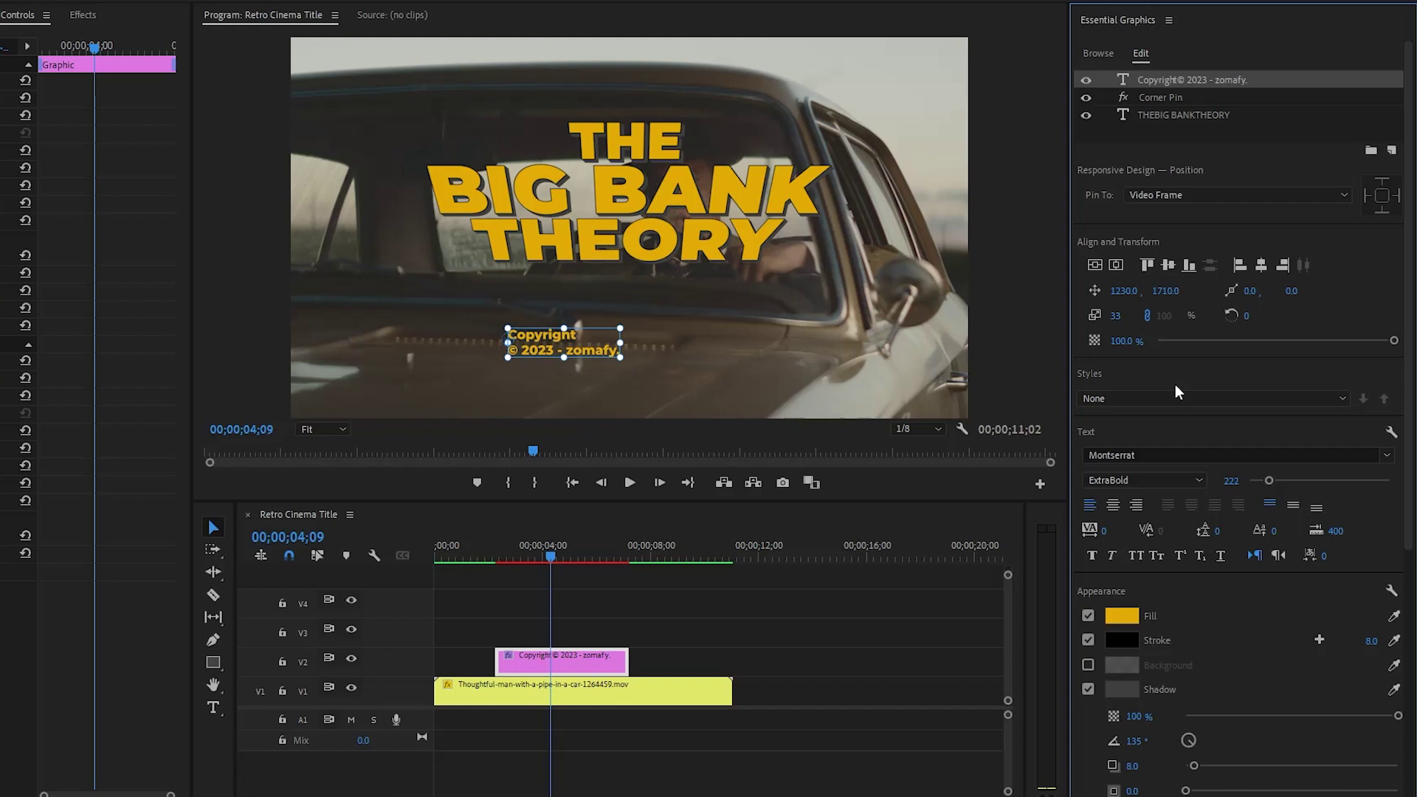
click(1136, 505)
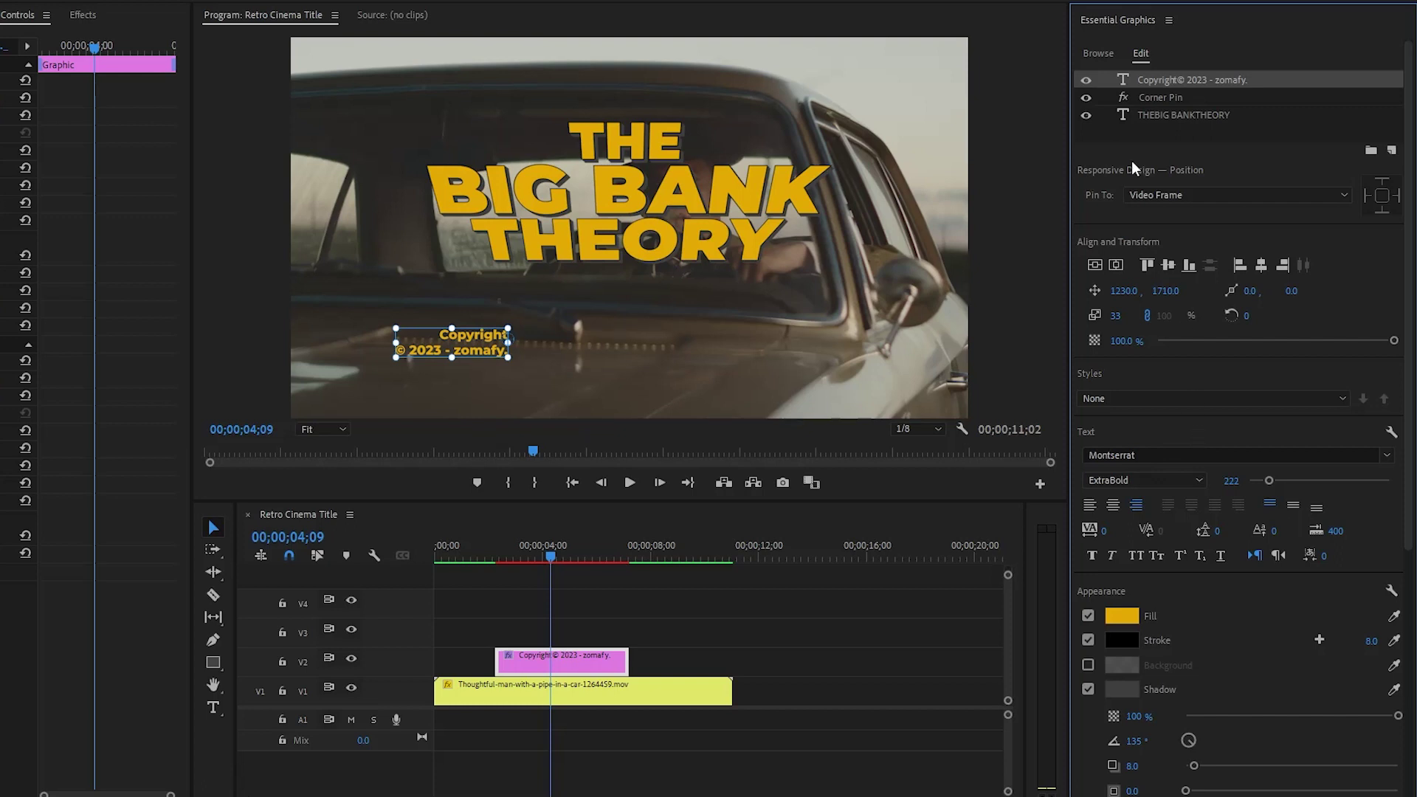
Step: Duplicate the copyright text layer and set the duplicate's X position to 3499
right_click(1193, 81)
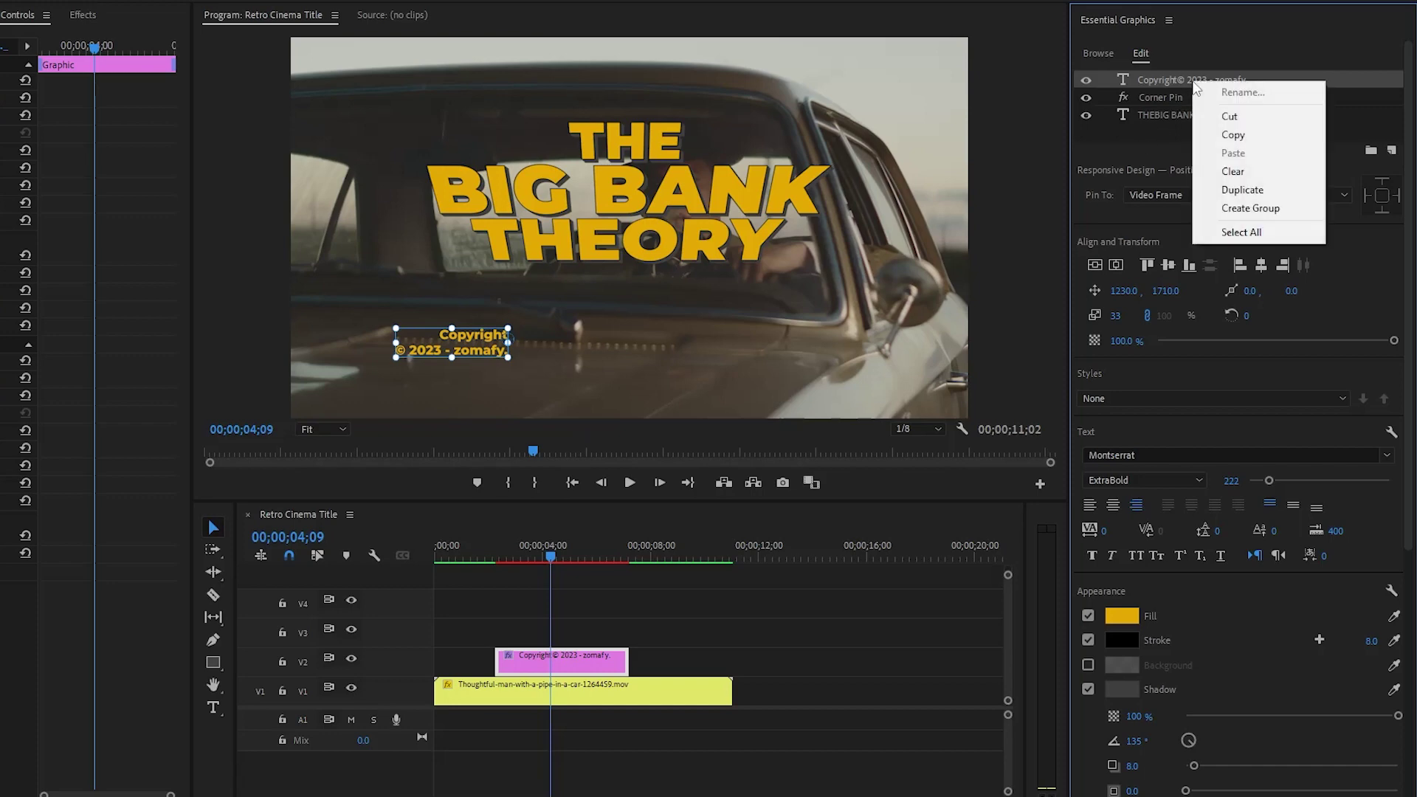
click(1241, 189)
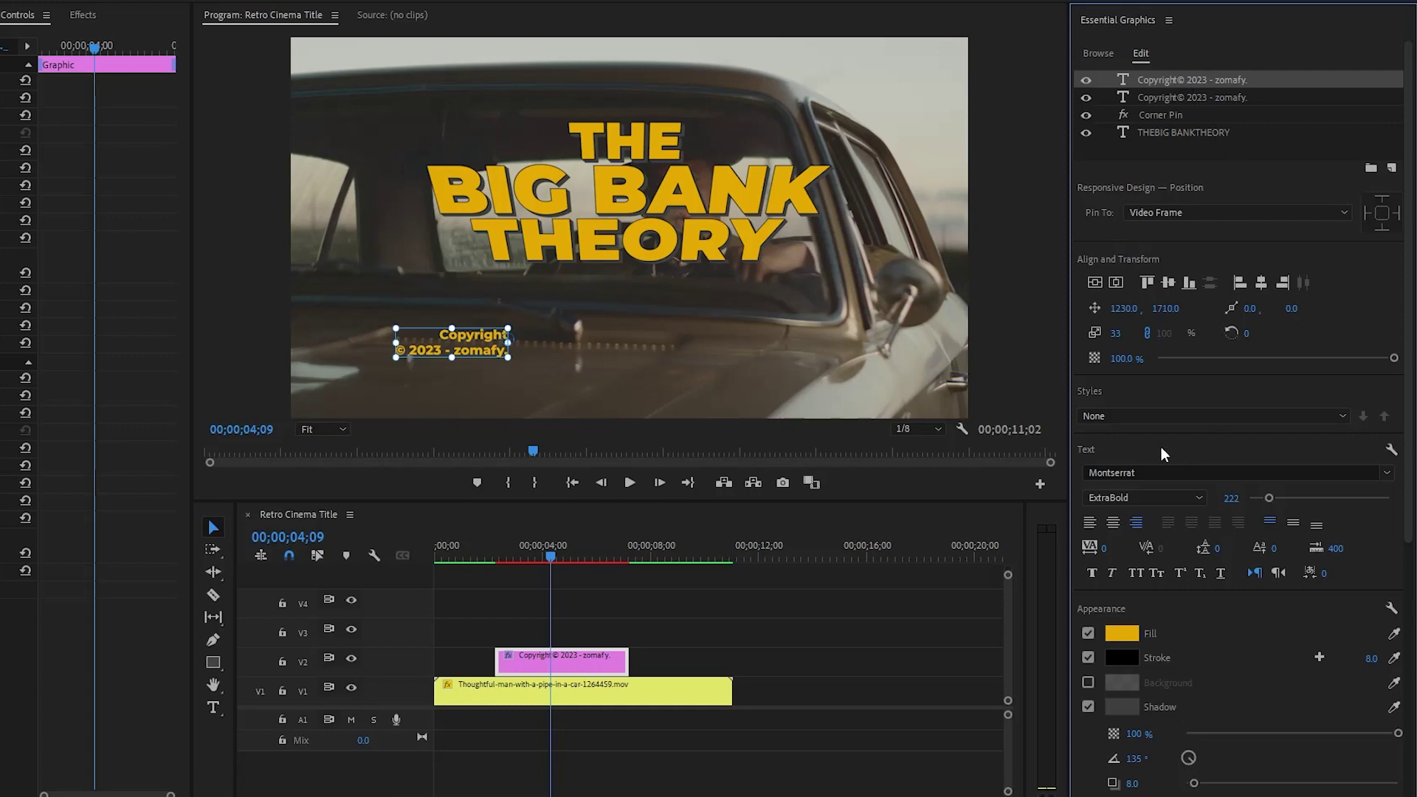
click(1129, 306)
text(3499)
key(Return)
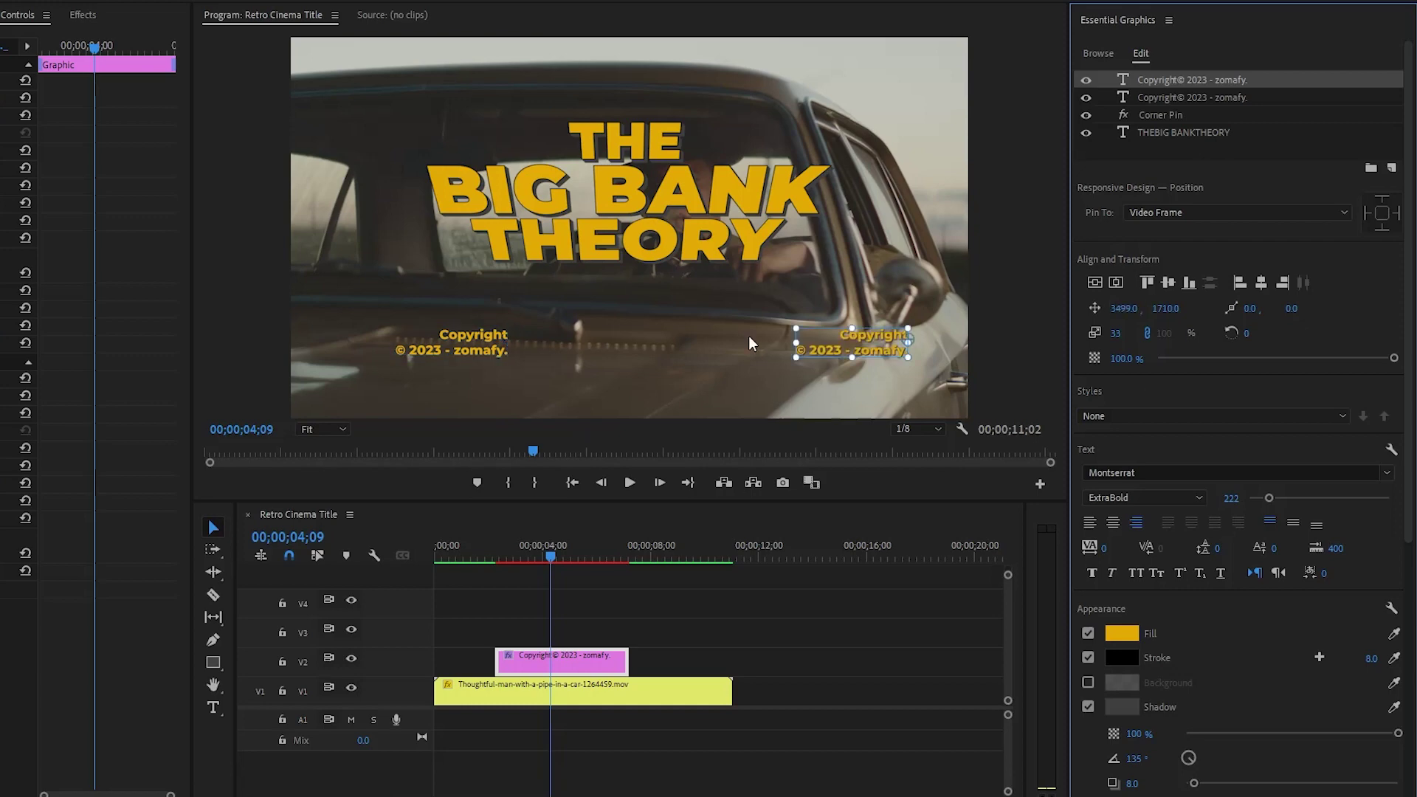
Step: Switch to Notepad, copy the two lines "A Tutorial About" and "Retro Cinema Title", and minimize the window
key(alt+Tab)
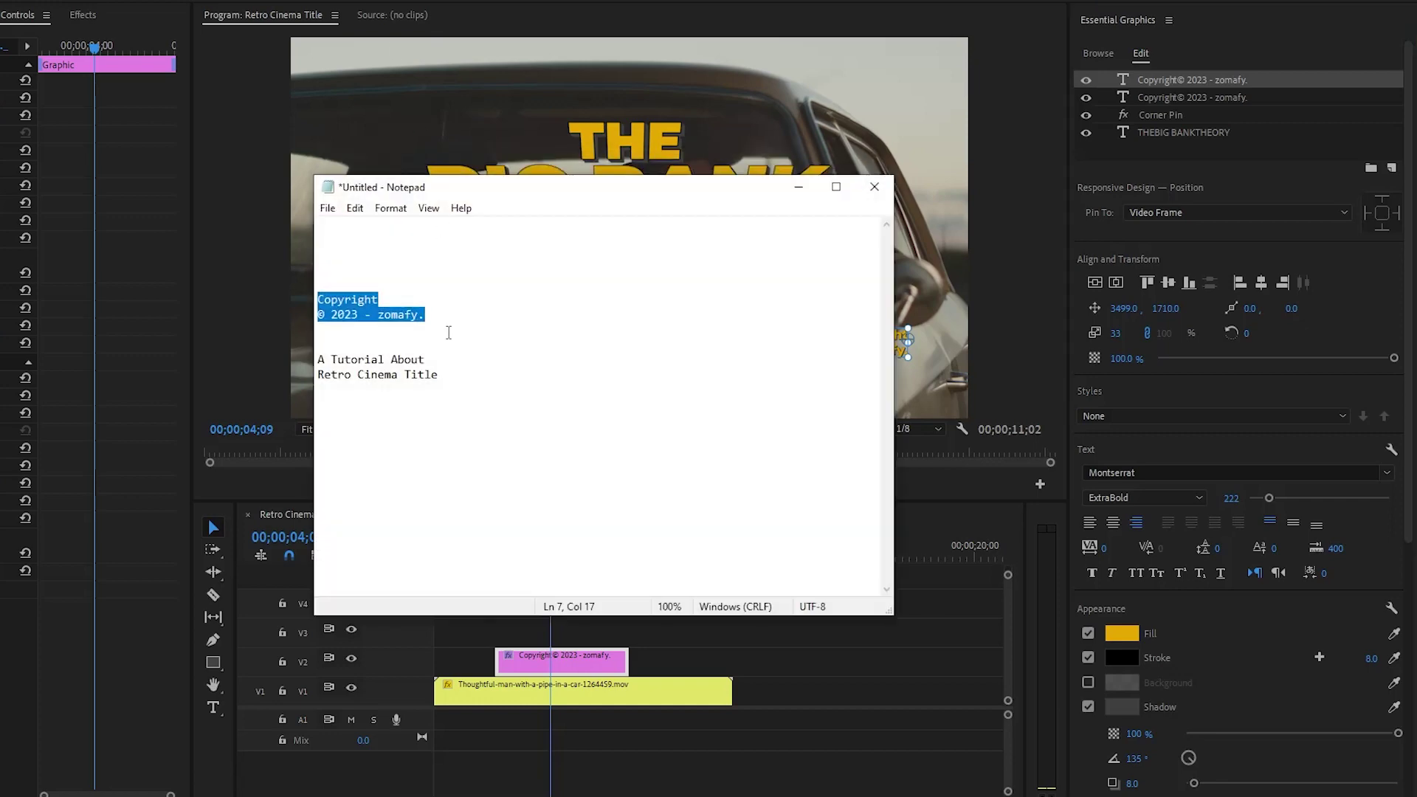
click(320, 360)
drag(319, 360, 438, 374)
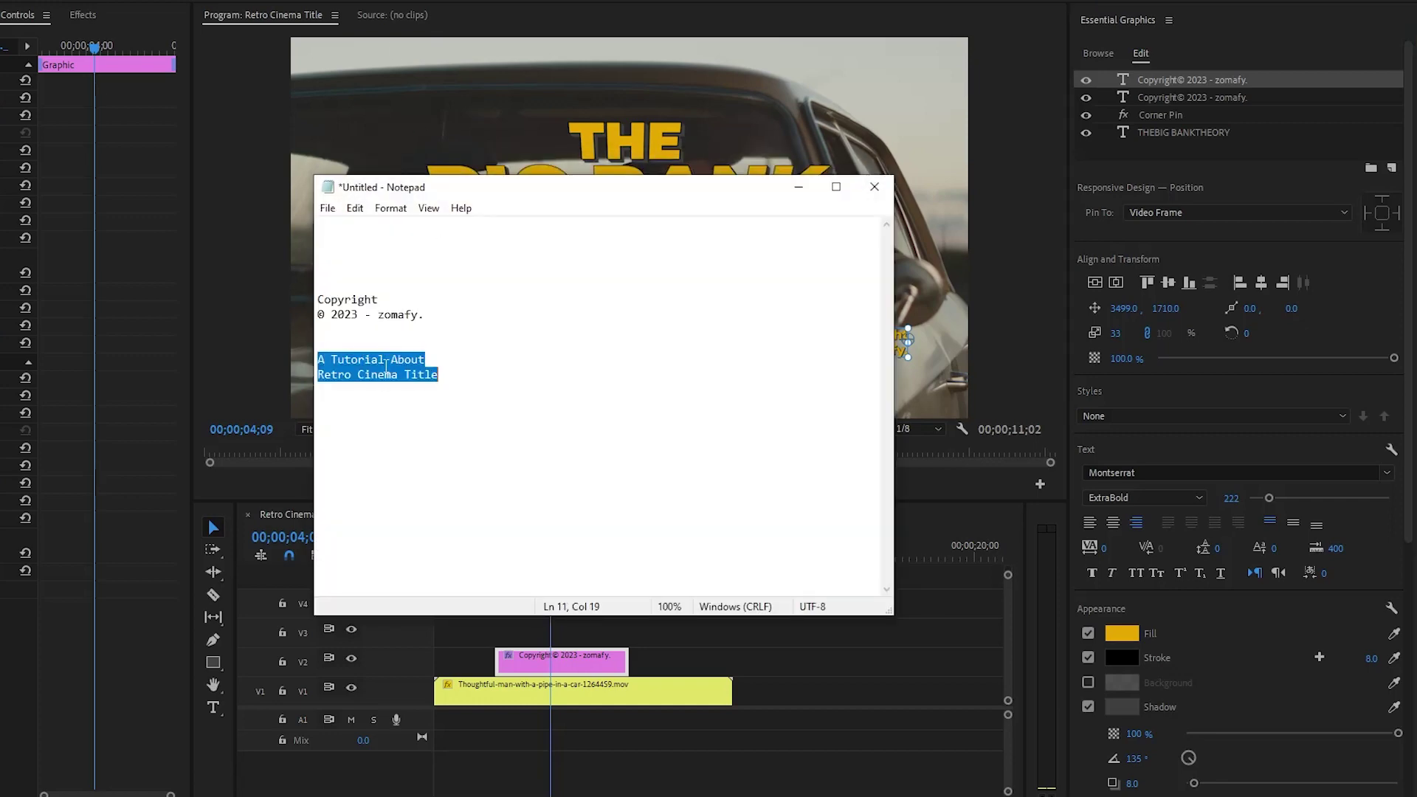
right_click(382, 362)
click(422, 418)
click(799, 187)
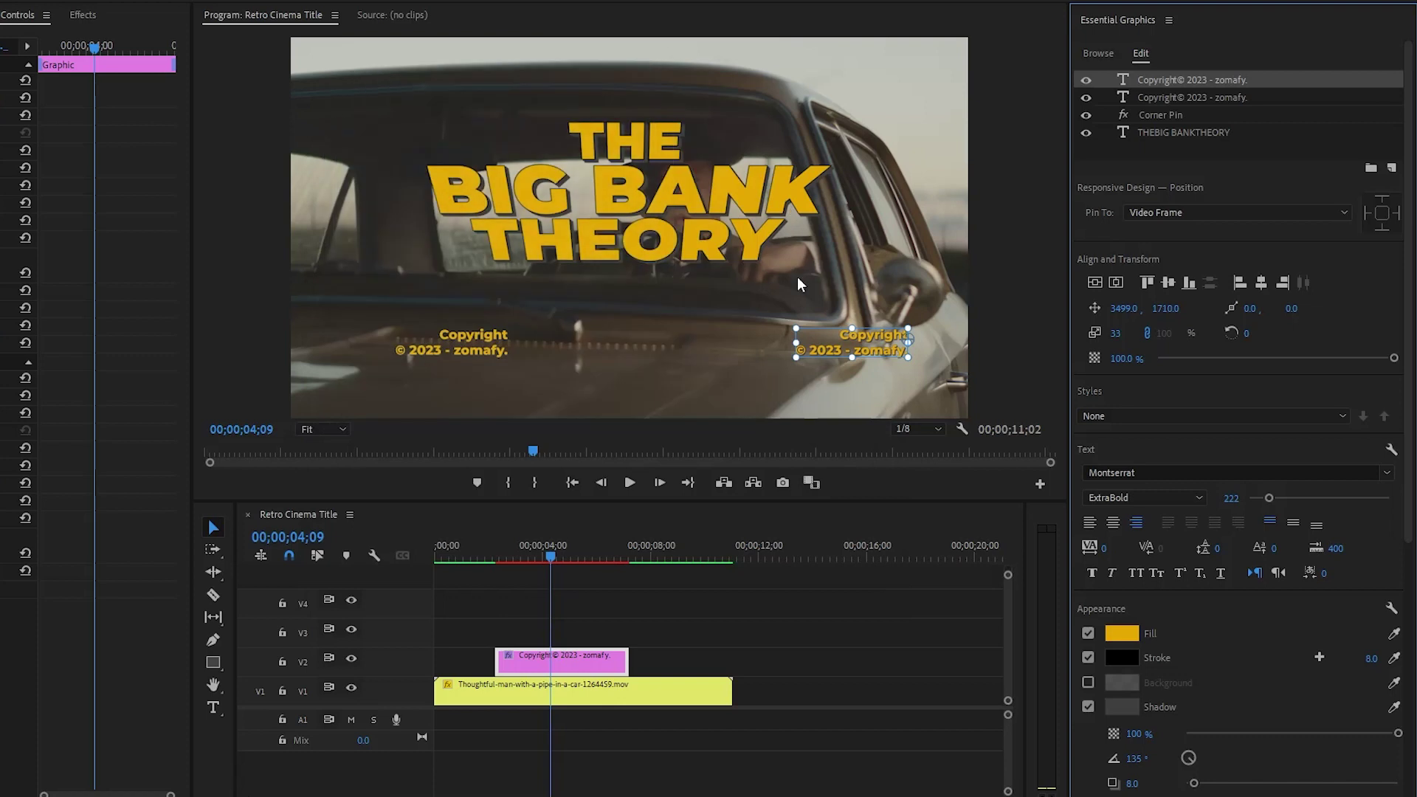
Step: Replace the duplicated layer's text with the copied "A Tutorial About Retro Cinema Title"
double_click(861, 341)
key(ctrl+v)
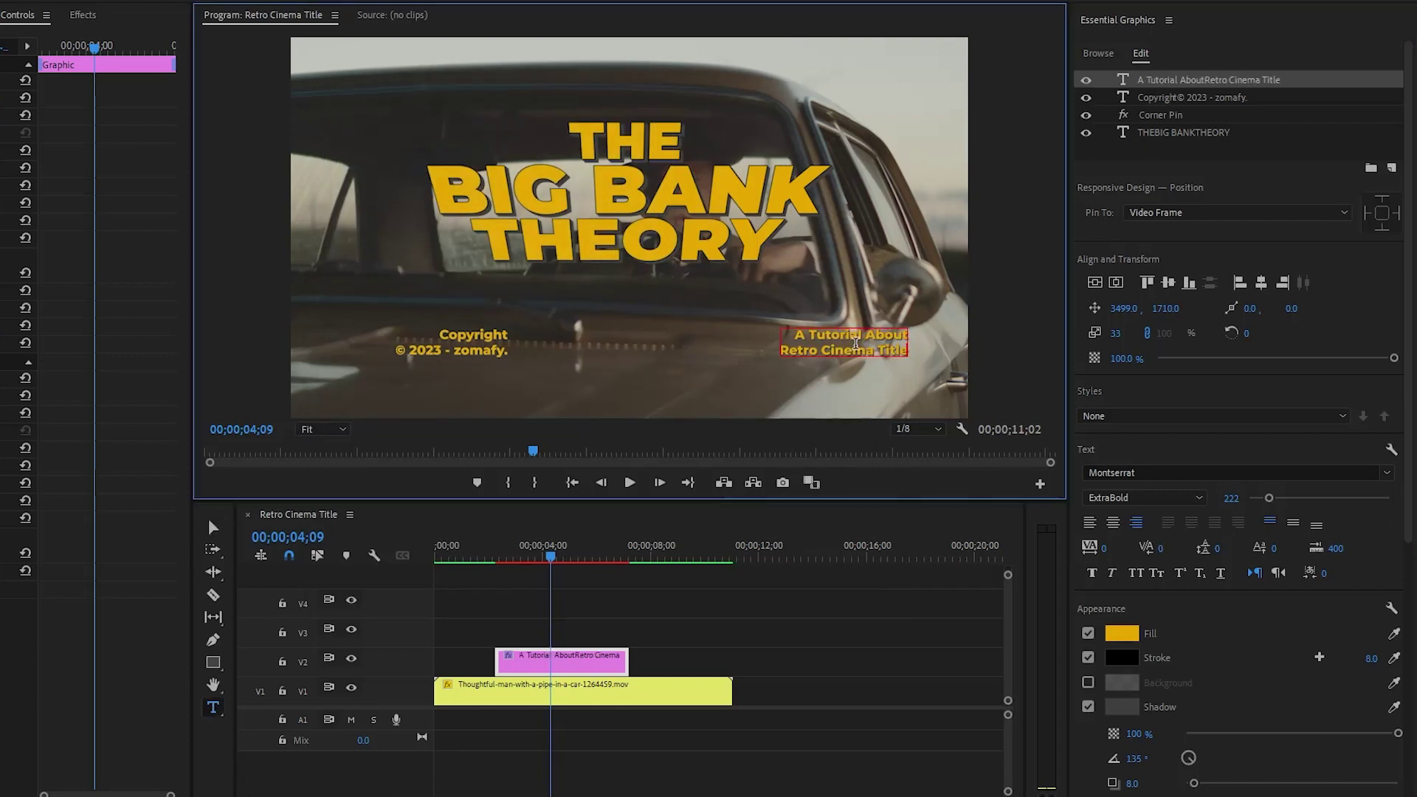
click(210, 528)
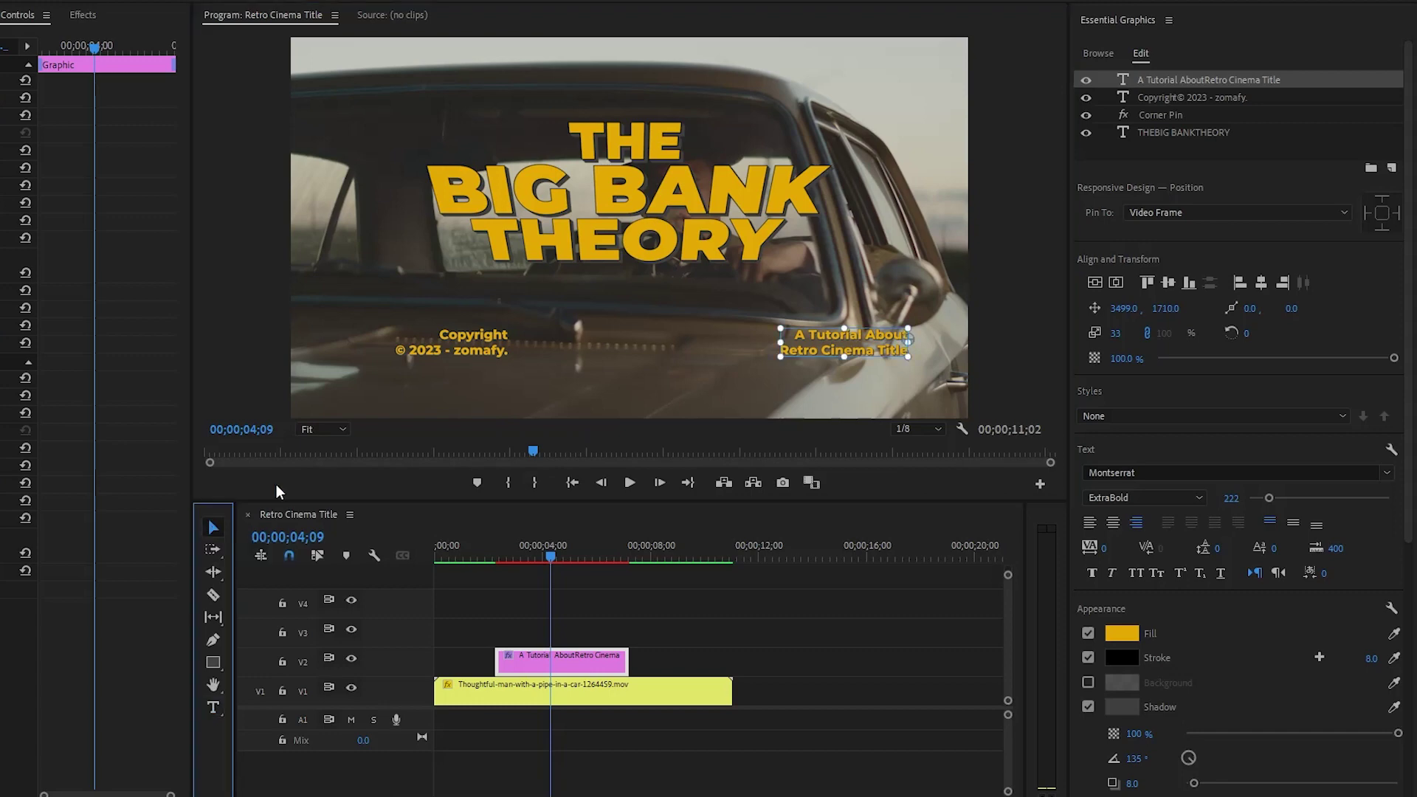
Step: Apply All Caps to both the copyright text and the tutorial text
click(472, 336)
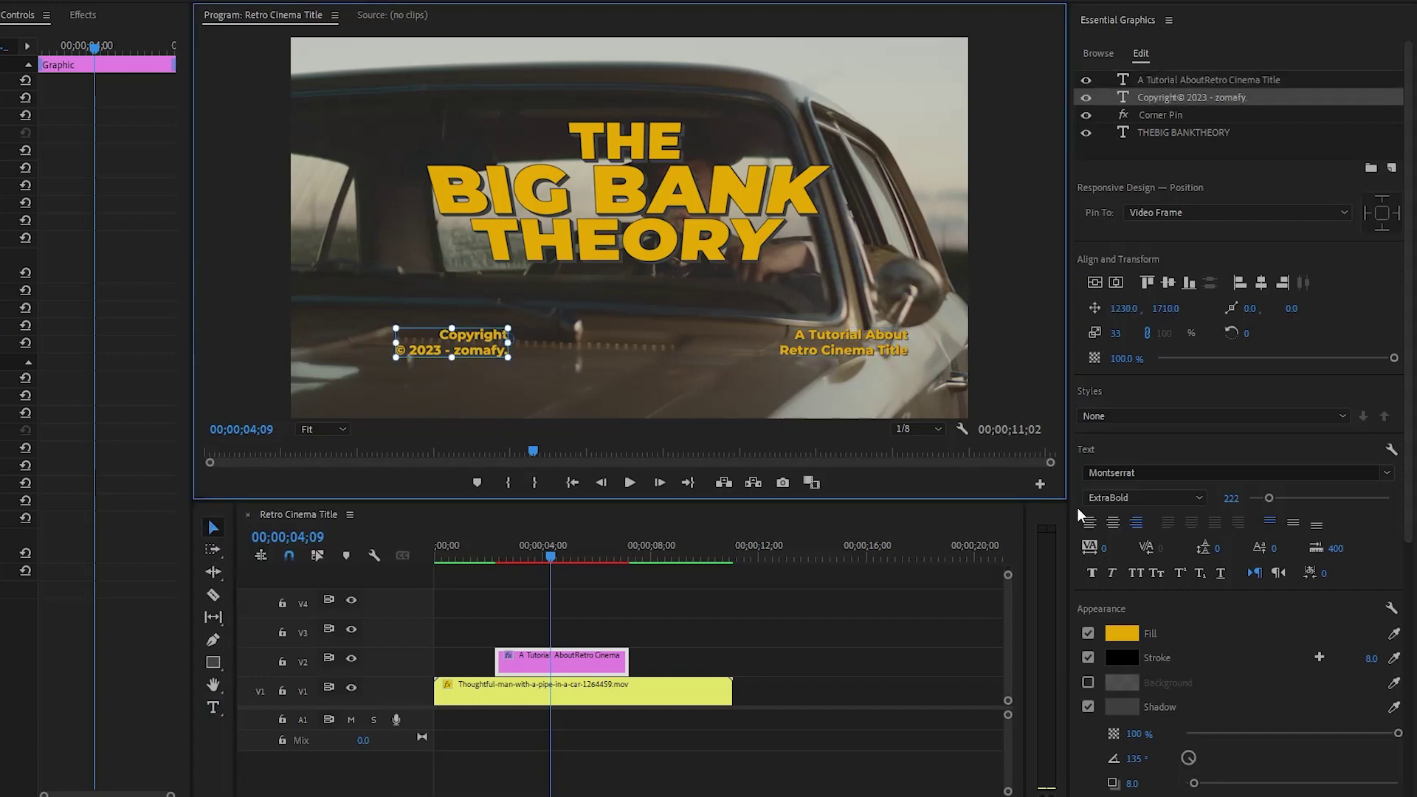
click(1135, 571)
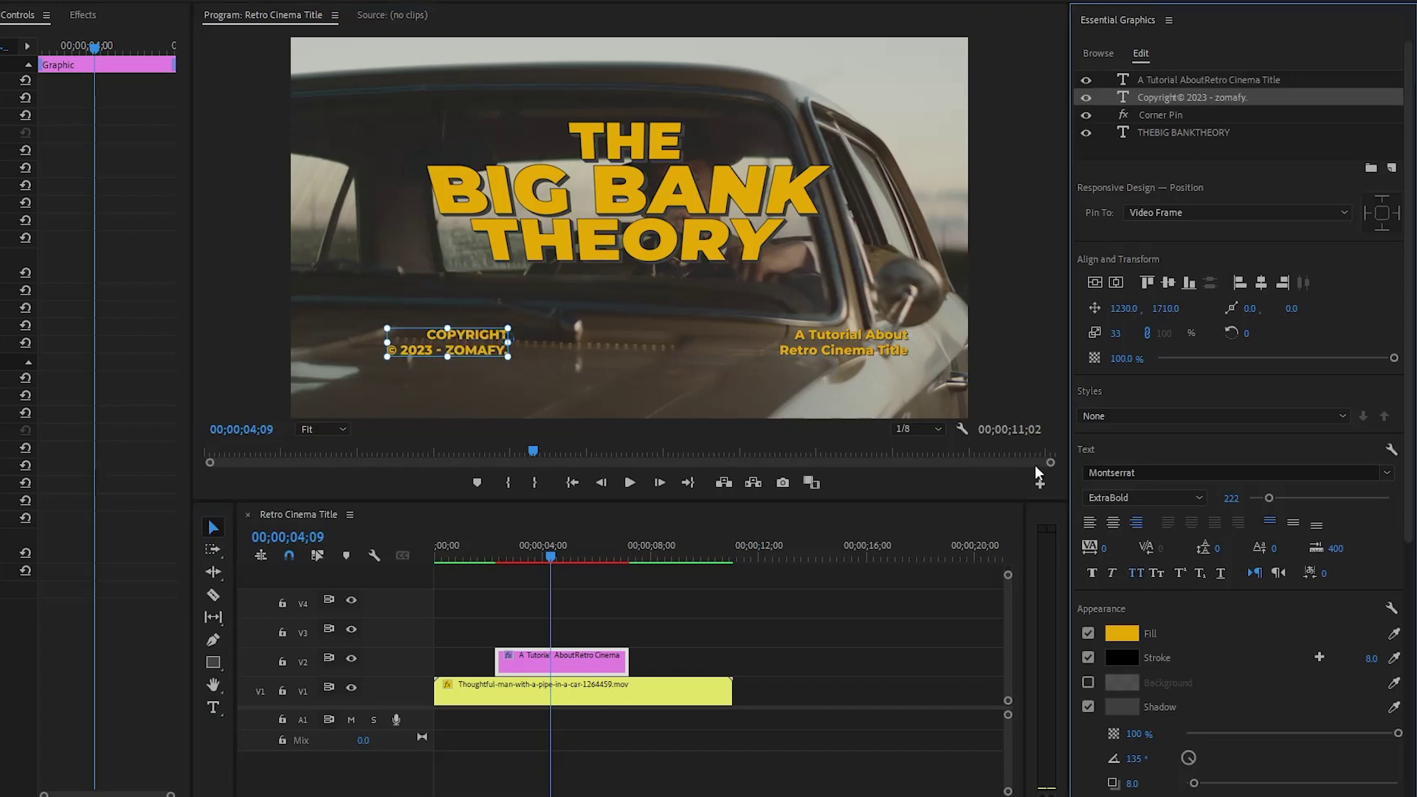
click(862, 351)
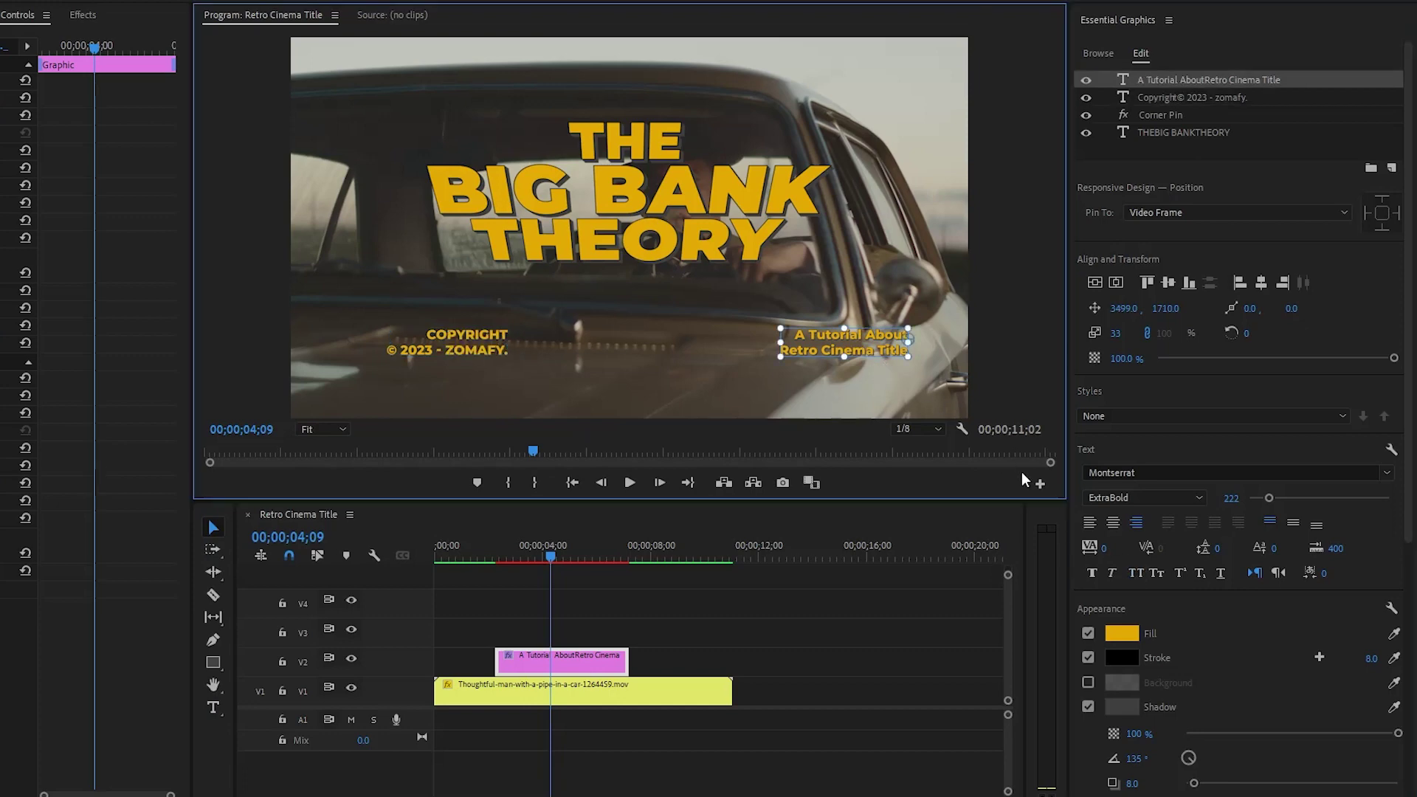
click(1139, 575)
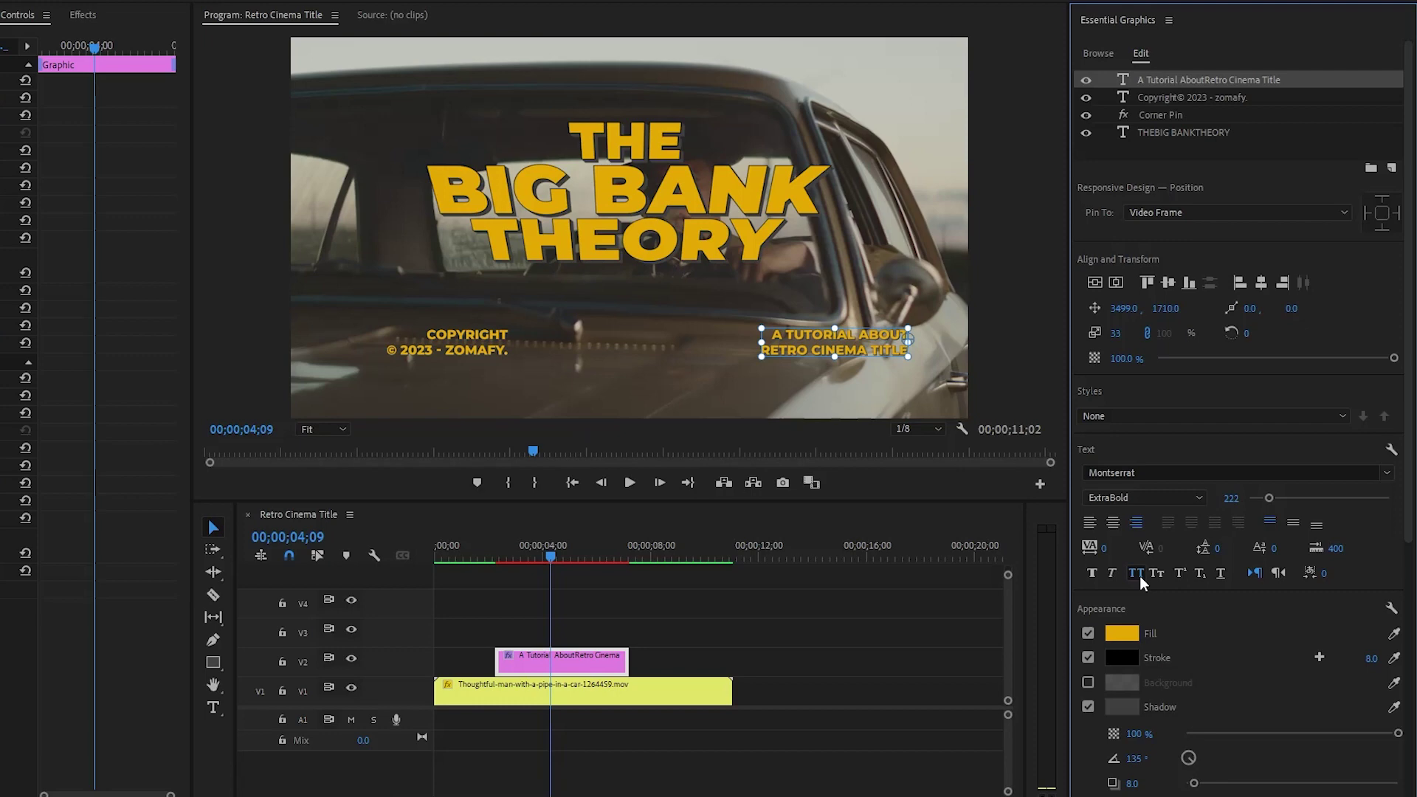
Step: Shift the copyright text to X 1053 and deselect it
click(469, 345)
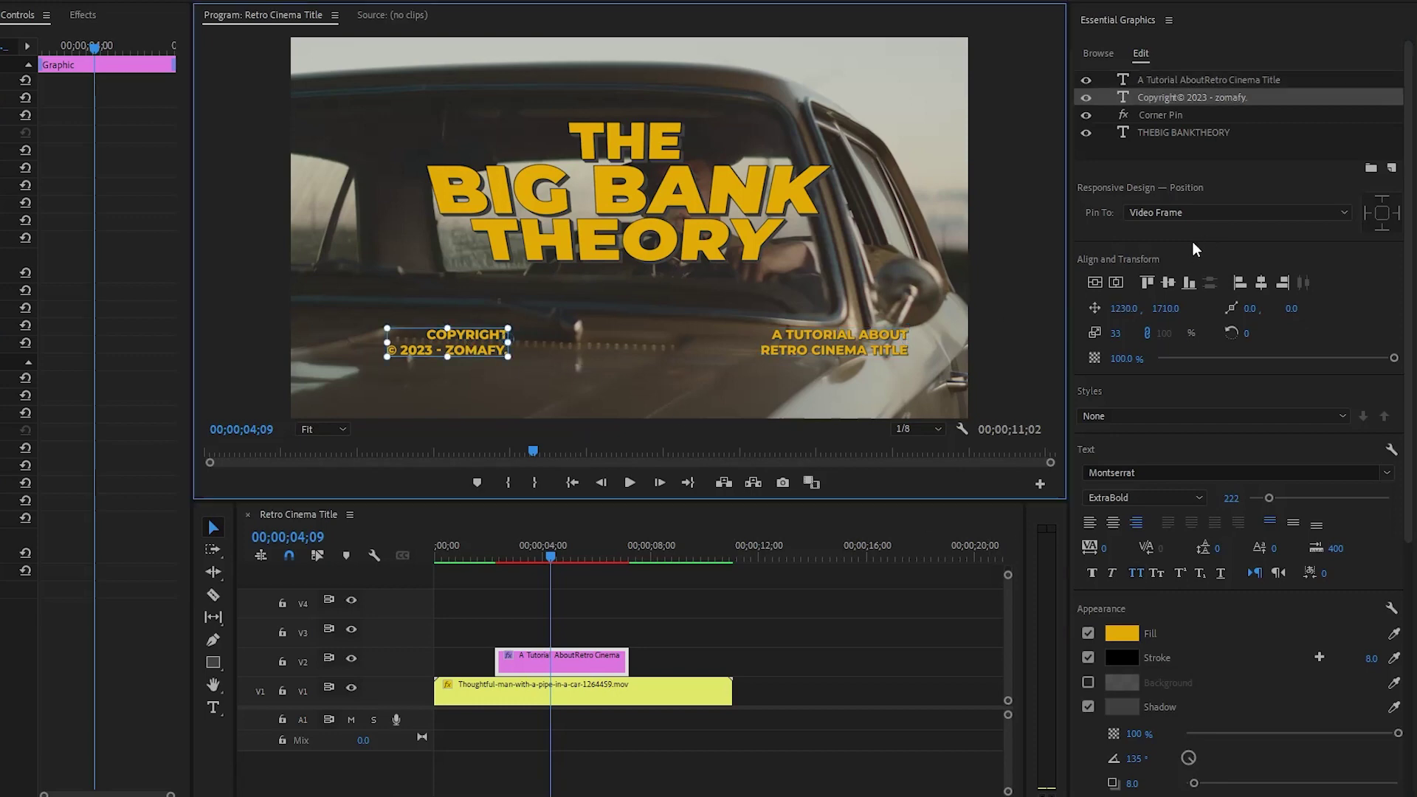
drag(1124, 307, 1058, 308)
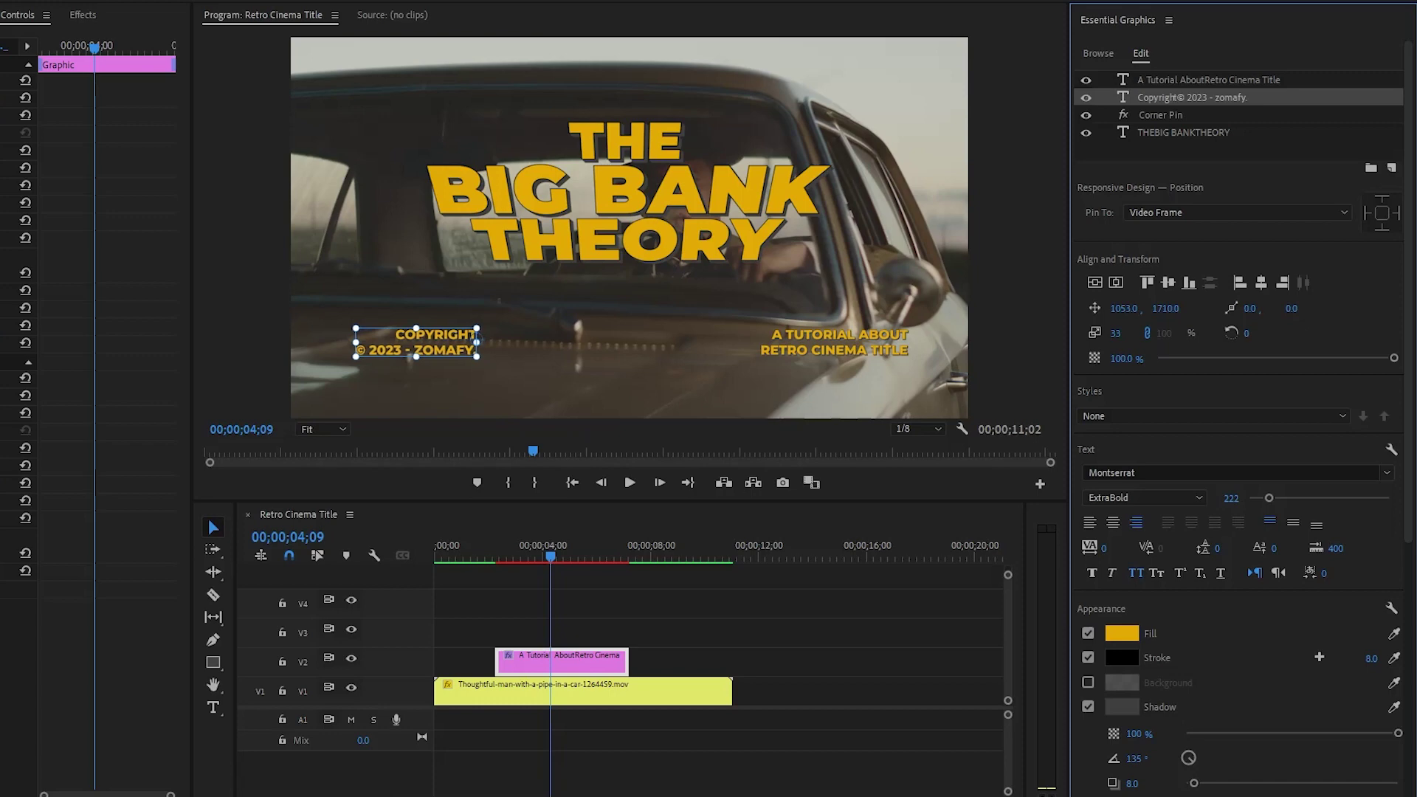
click(1145, 152)
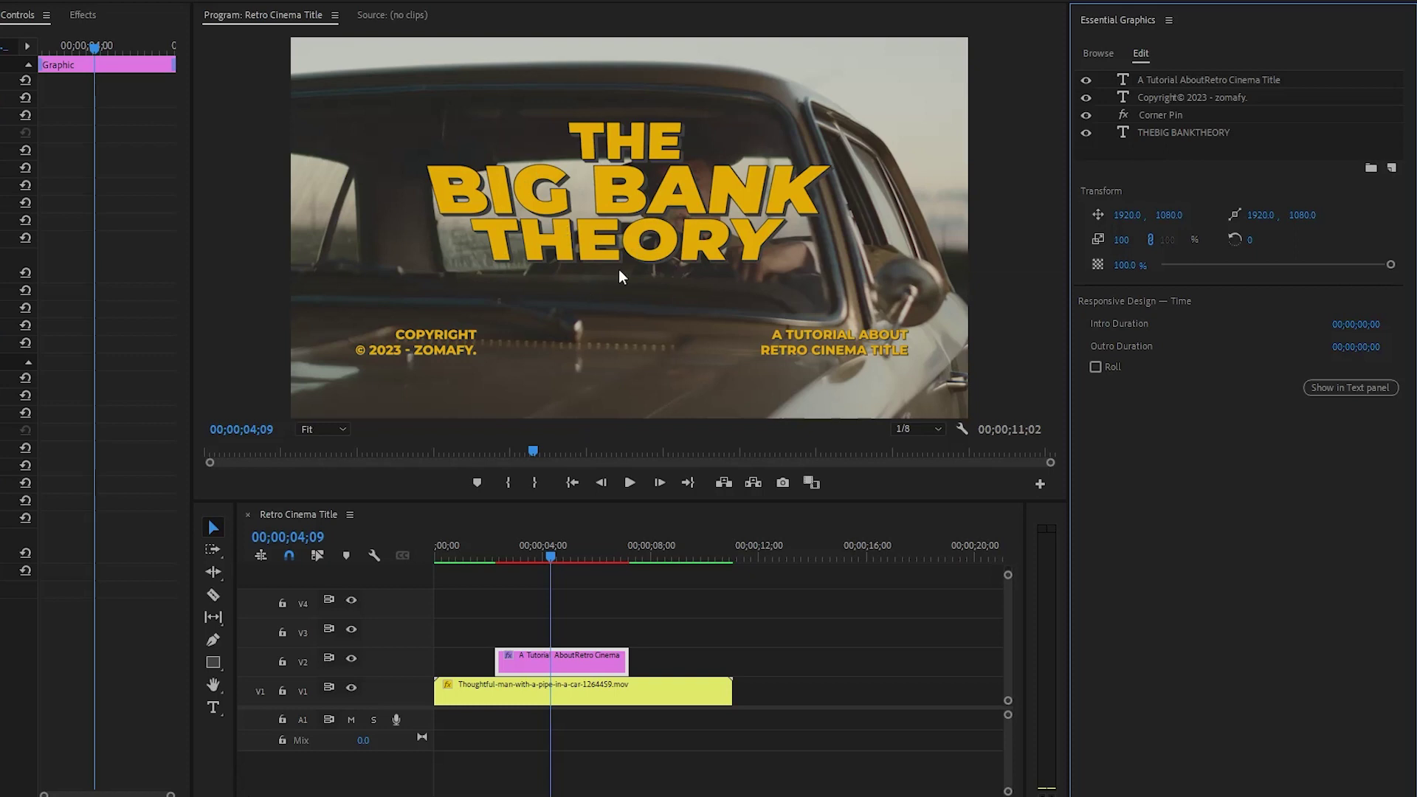
Step: Narrow the Essential Graphics and audio meter panels, and widen the Effect Controls panel
drag(1143, 416, 1185, 416)
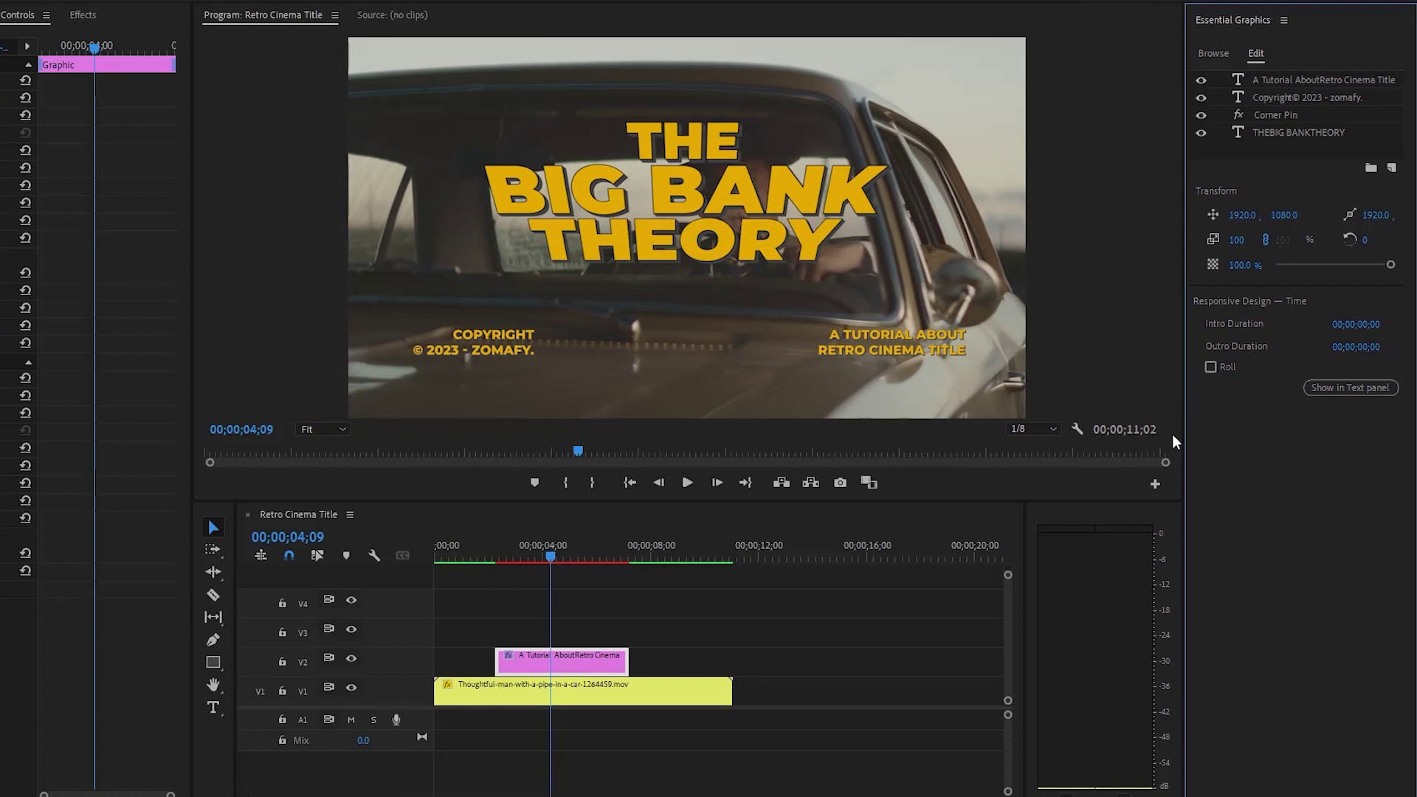
drag(1027, 546, 1179, 546)
drag(194, 414, 290, 414)
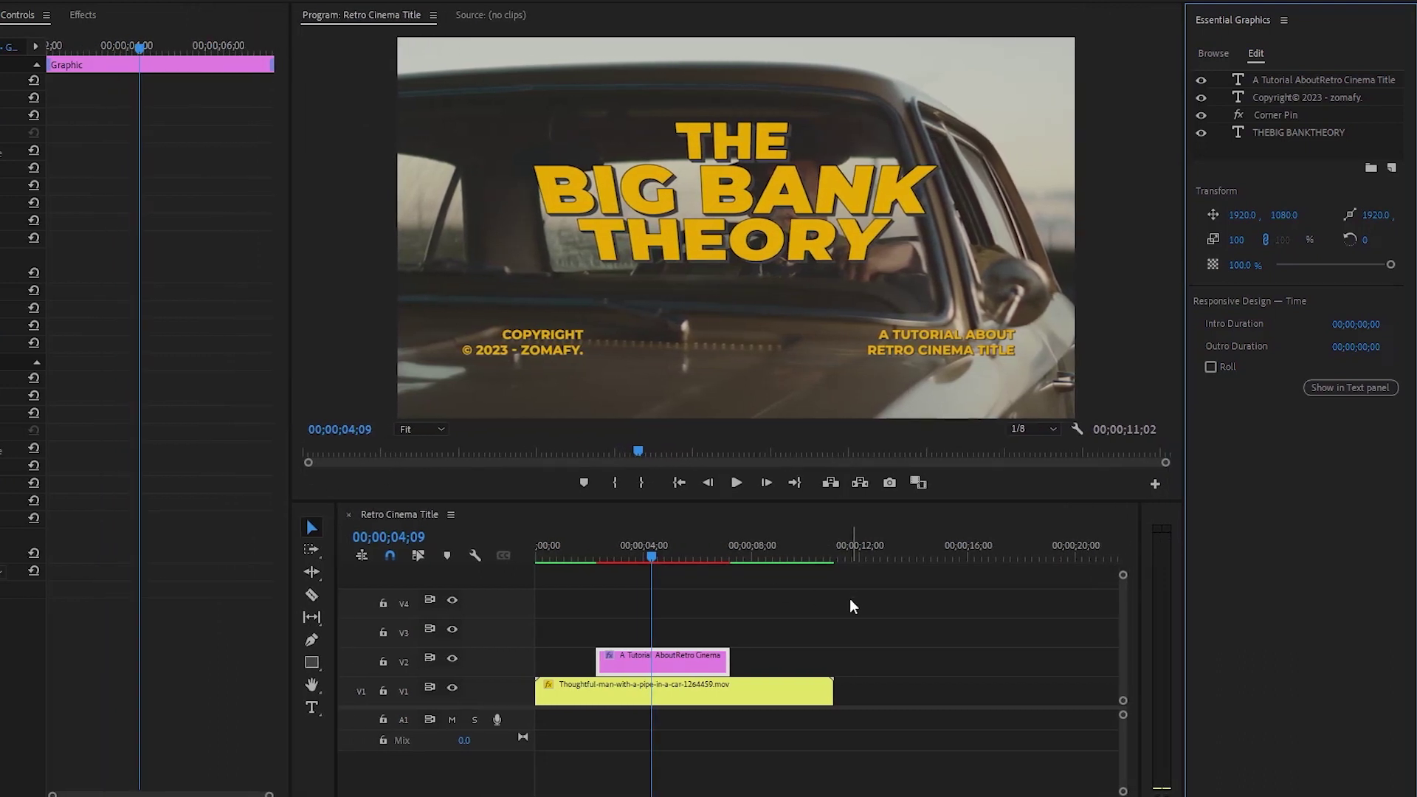
Step: Start an Opacity animation on the title graphic with a 0% keyframe at its first frame, 00;00;02;08
scroll(790, 684, up, 3)
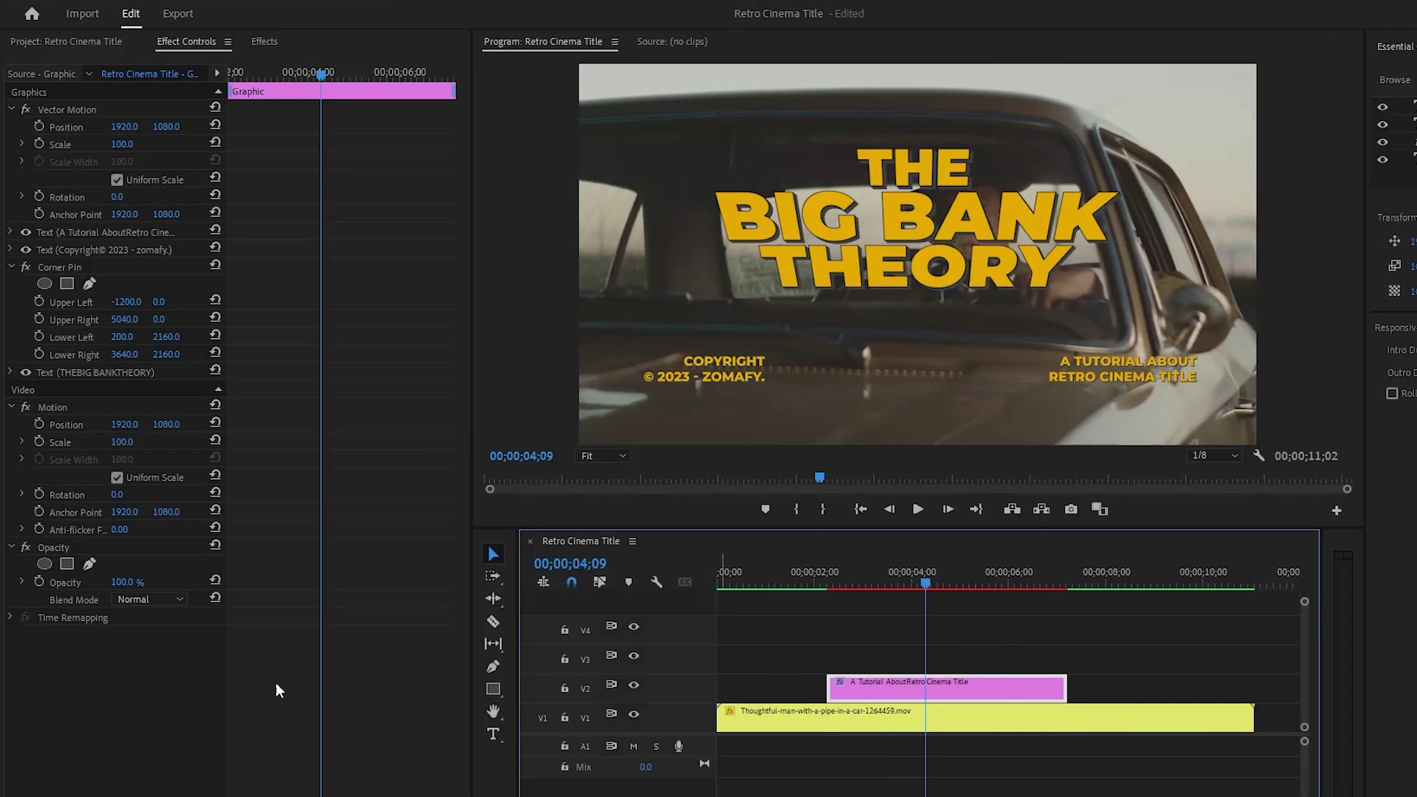
click(22, 651)
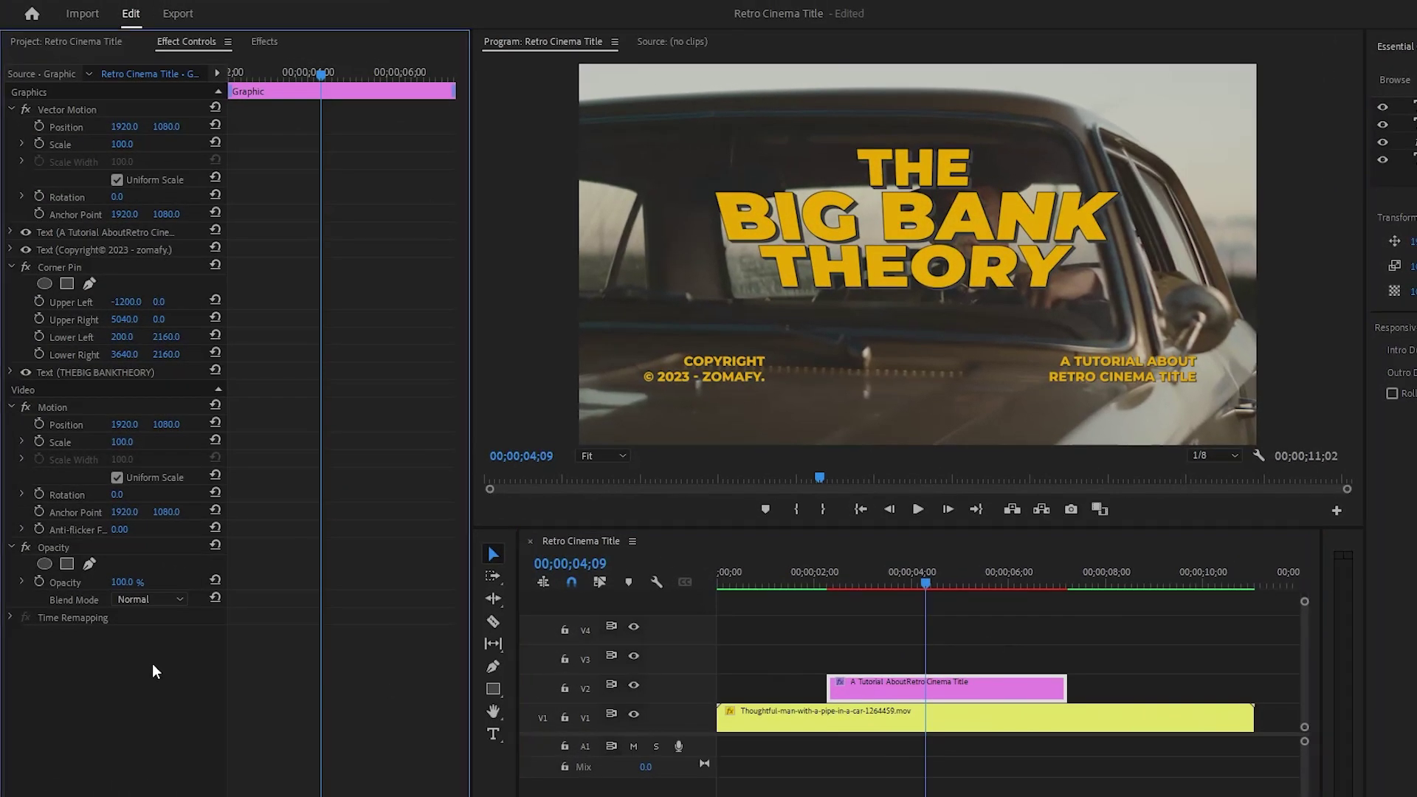
drag(319, 73, 186, 74)
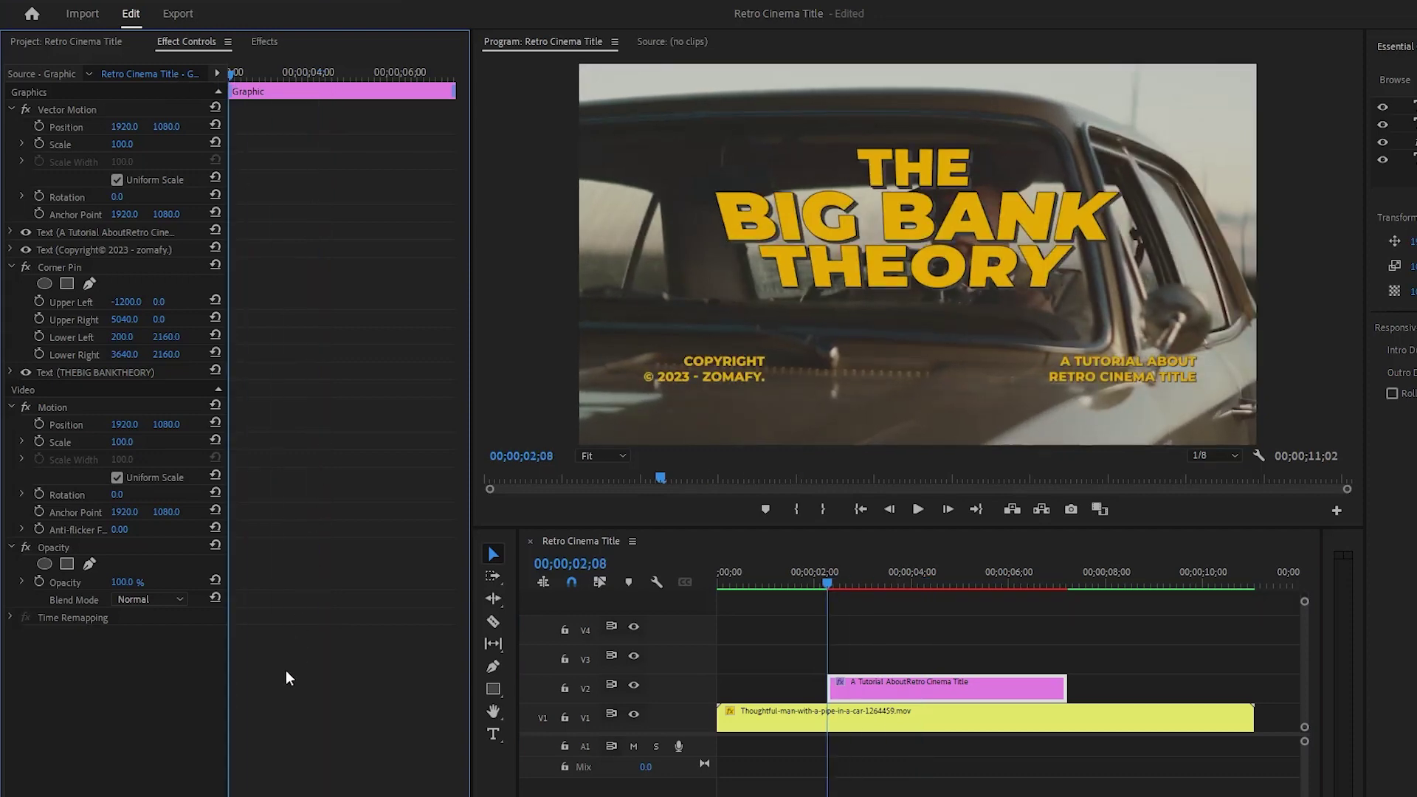
click(41, 582)
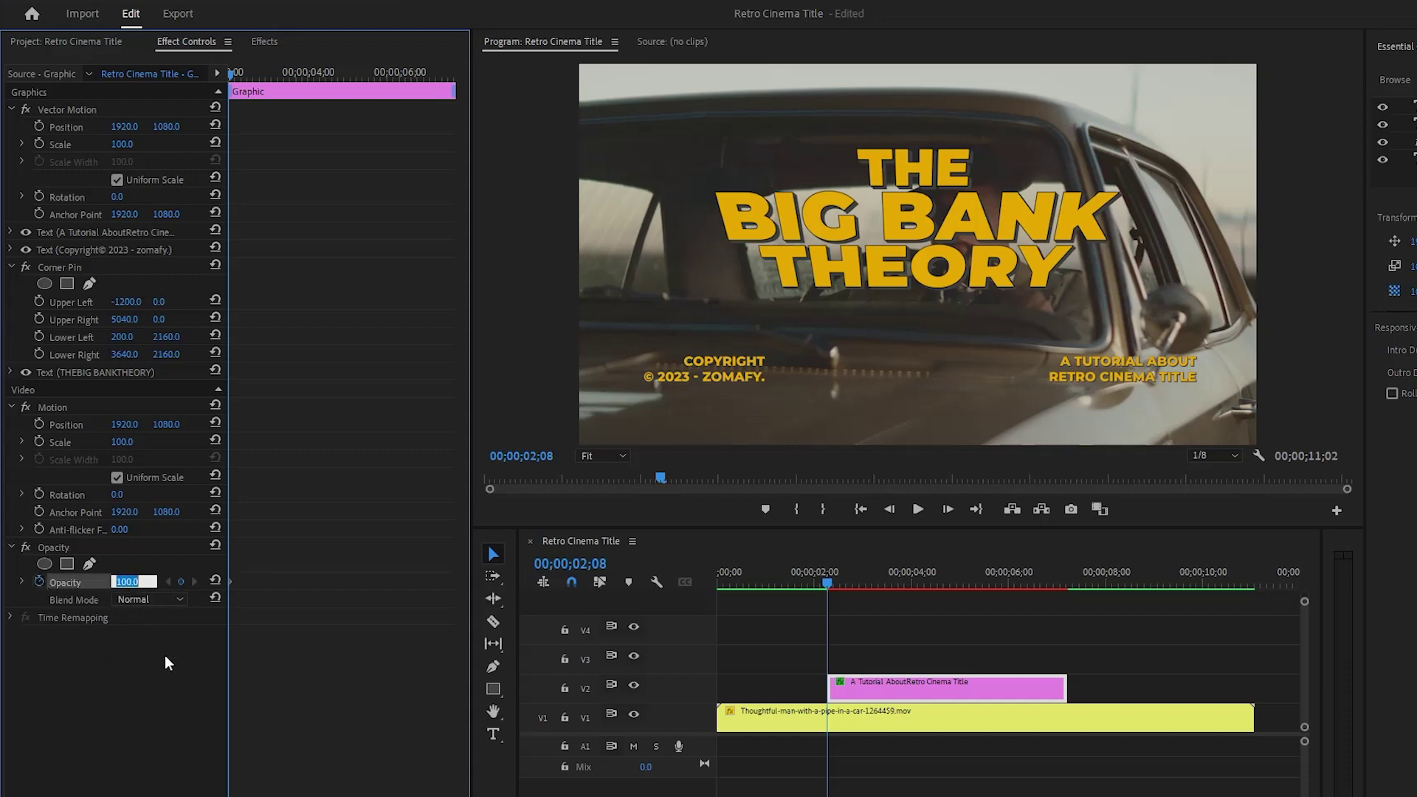
text(0)
key(Return)
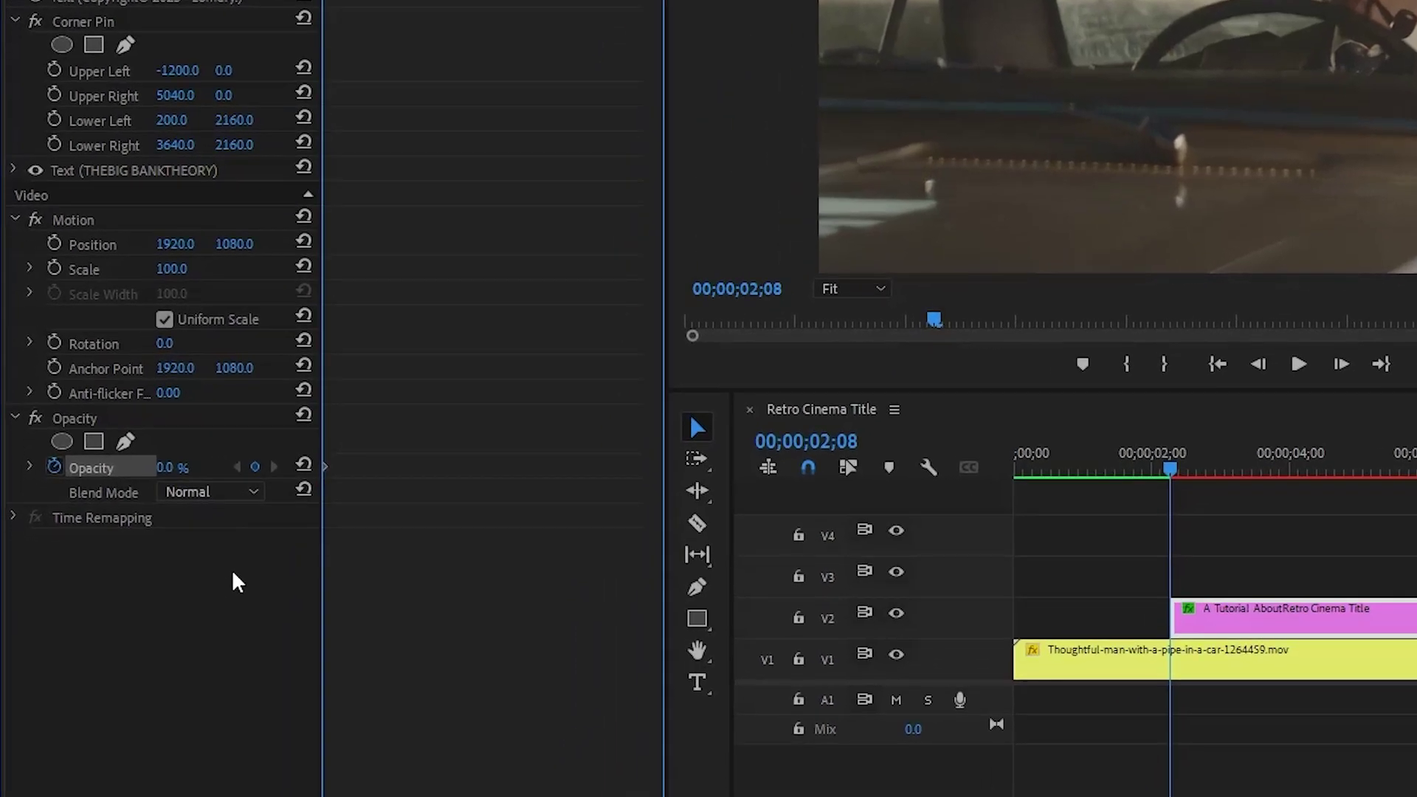
Step: Add a 100% Opacity keyframe to the title graphic at 00;00;02;19 to complete the fade-in
key(shift+Right)
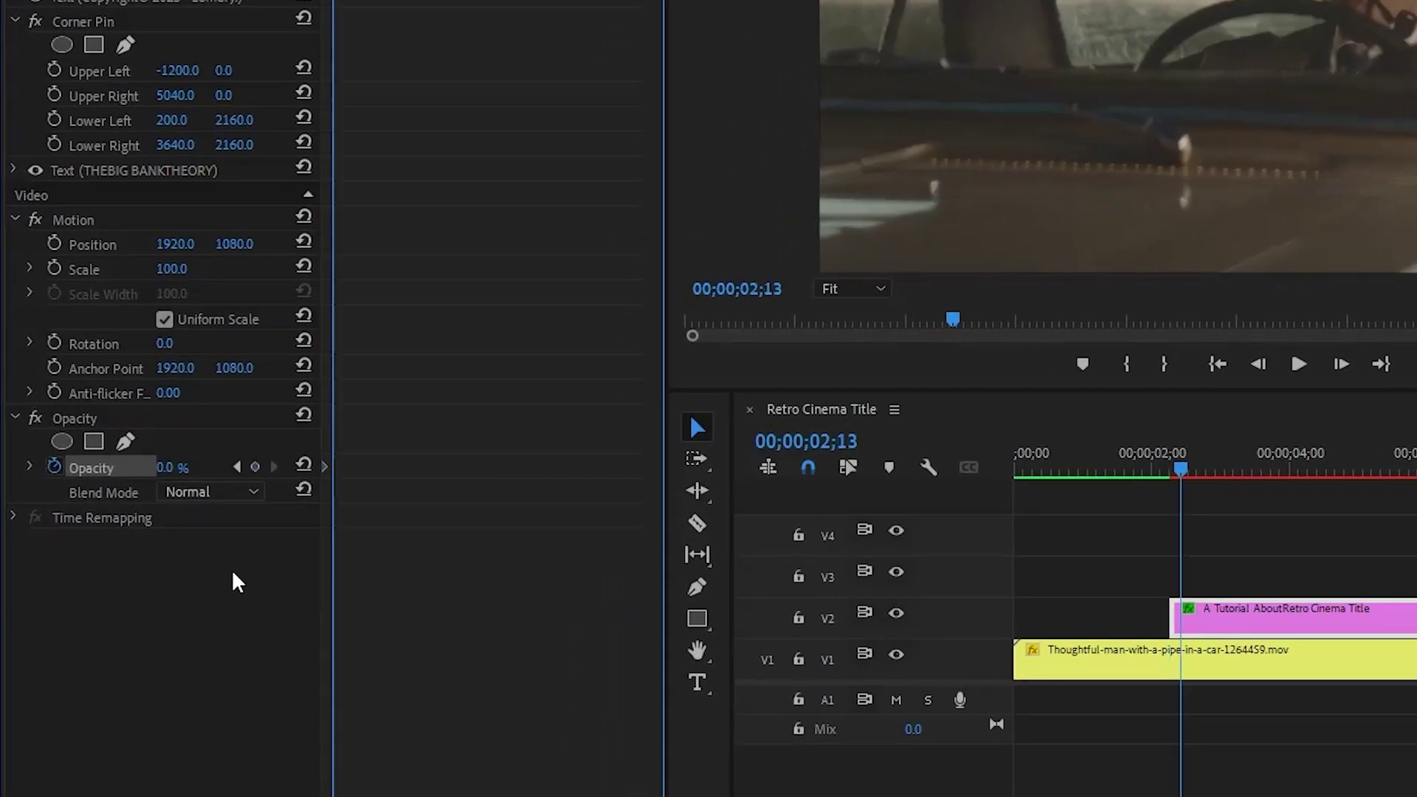
key(shift+Right)
key(Right)
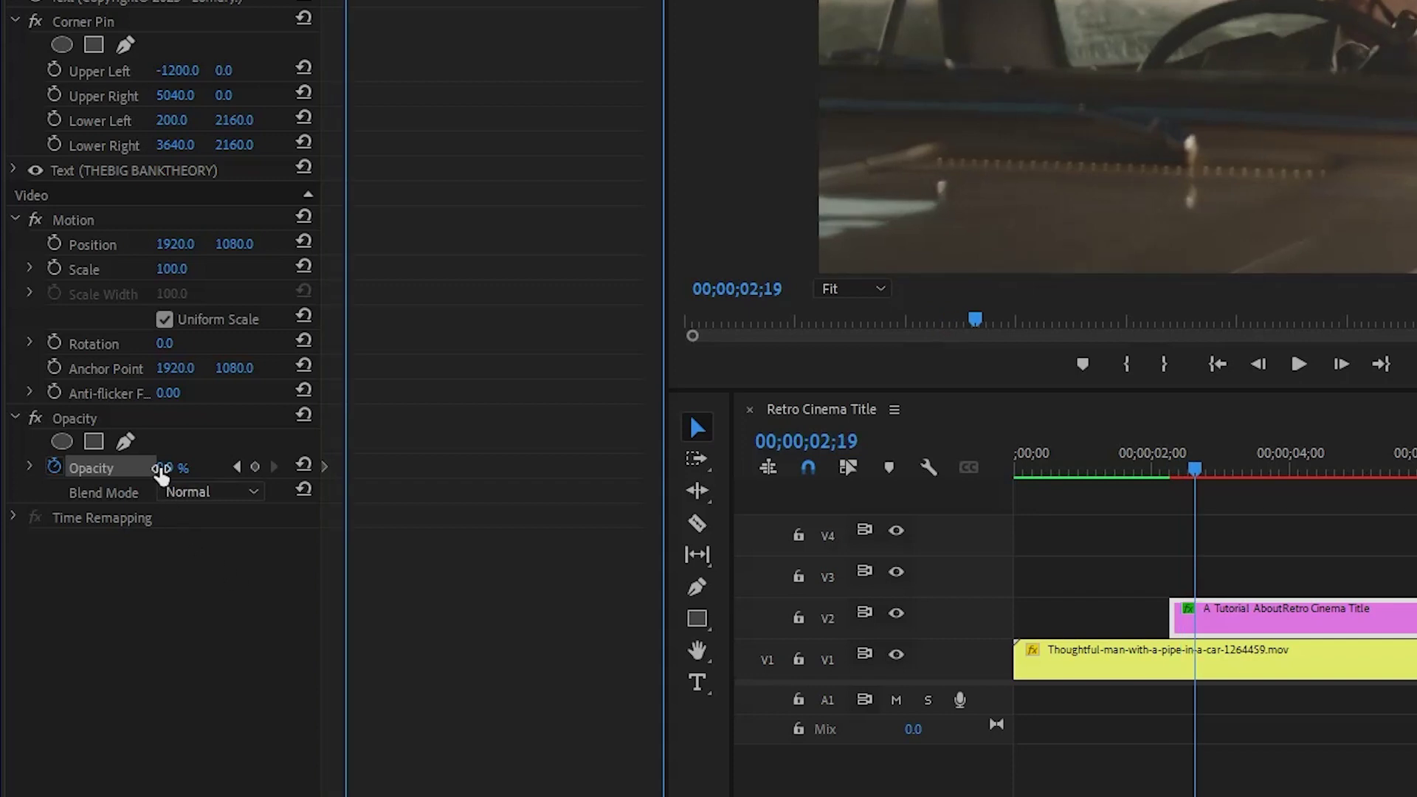
click(164, 468)
text(100)
key(Return)
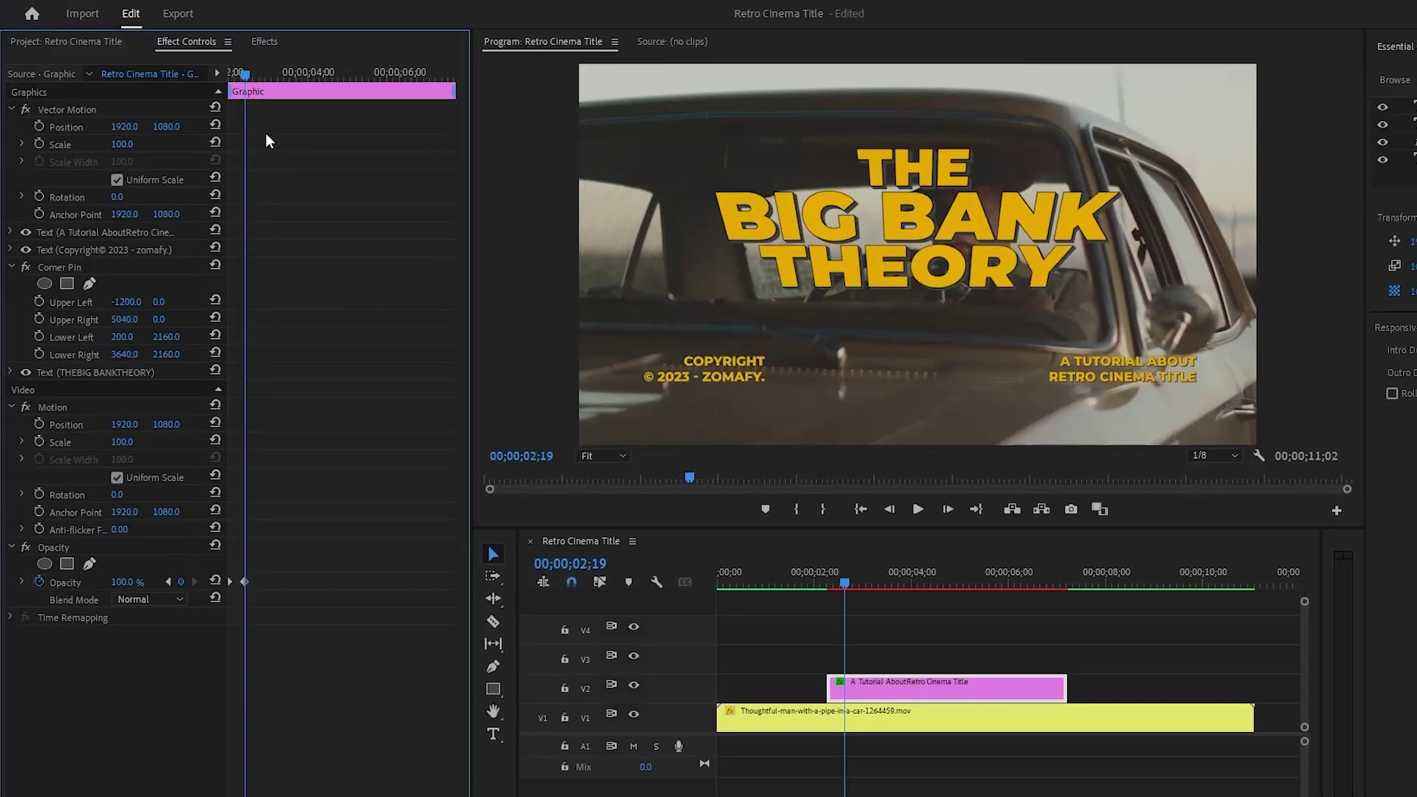
Step: Add a 0% Opacity keyframe at the end of the title graphic, at 00;00;07;06
drag(248, 71, 466, 126)
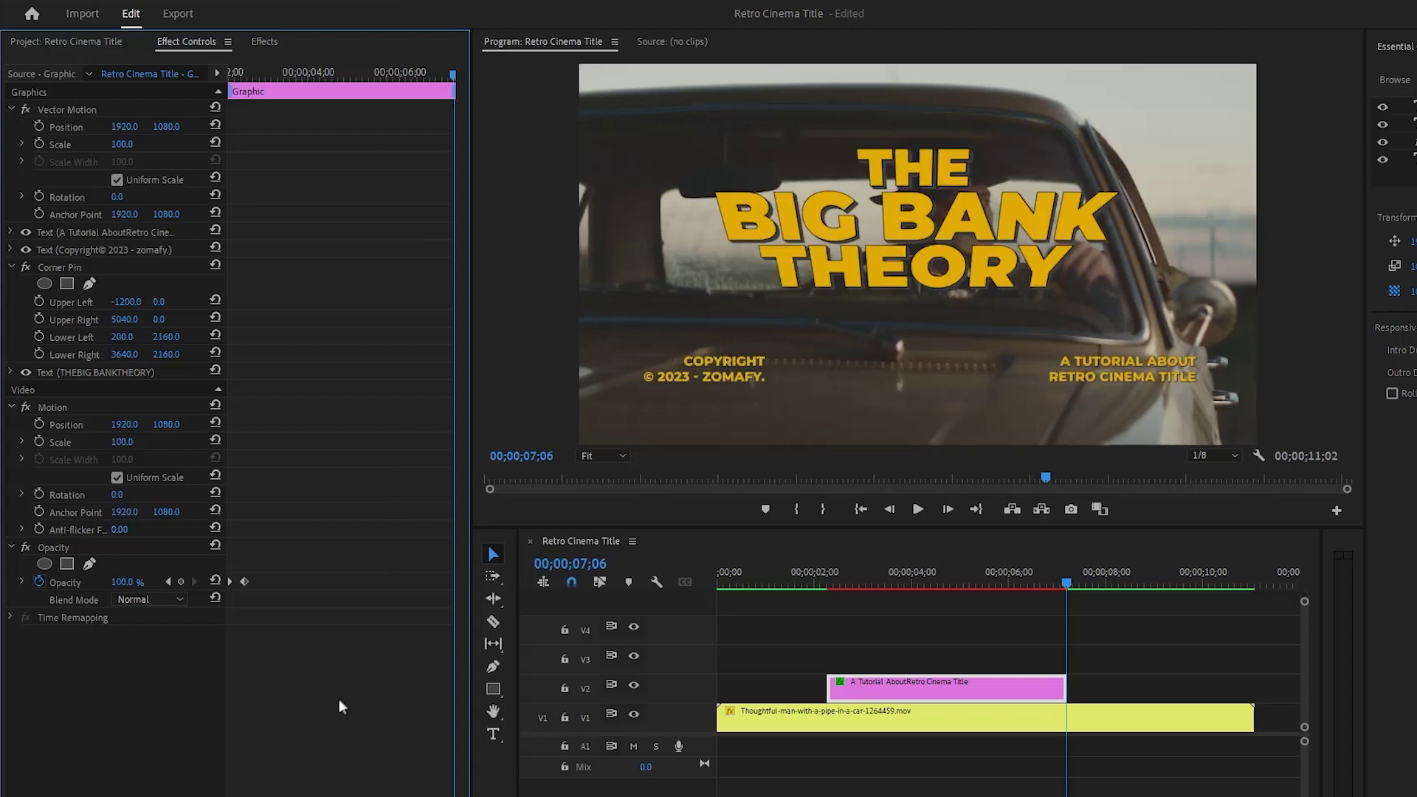
click(181, 582)
click(135, 580)
text(0)
key(Return)
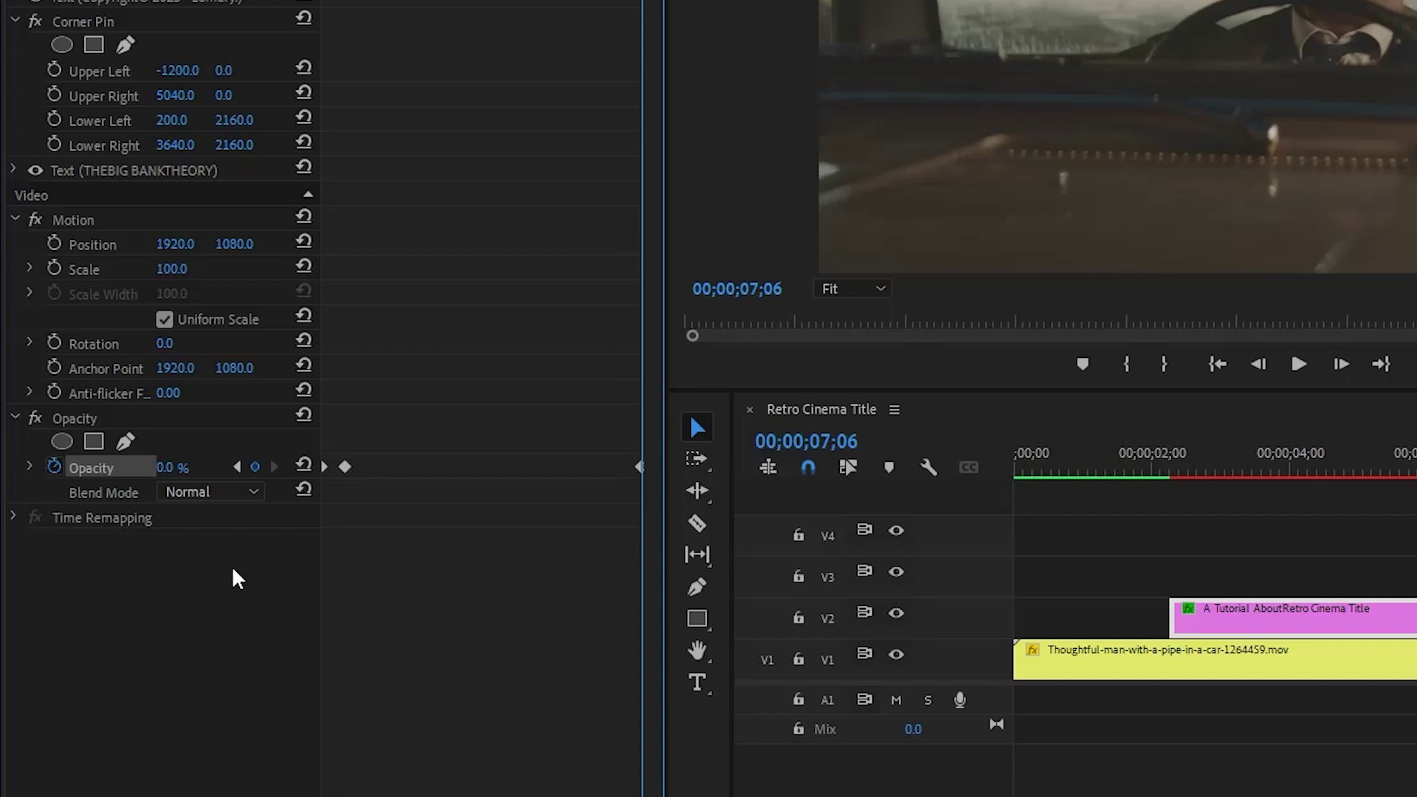
Step: Add a 100% Opacity keyframe at 00;00;06;25 so the title fades out from there
key(Left)
key(Left)
key(Left)
key(Left)
key(Left)
key(Left)
key(Left)
key(Left)
key(Left)
key(Left)
key(Left)
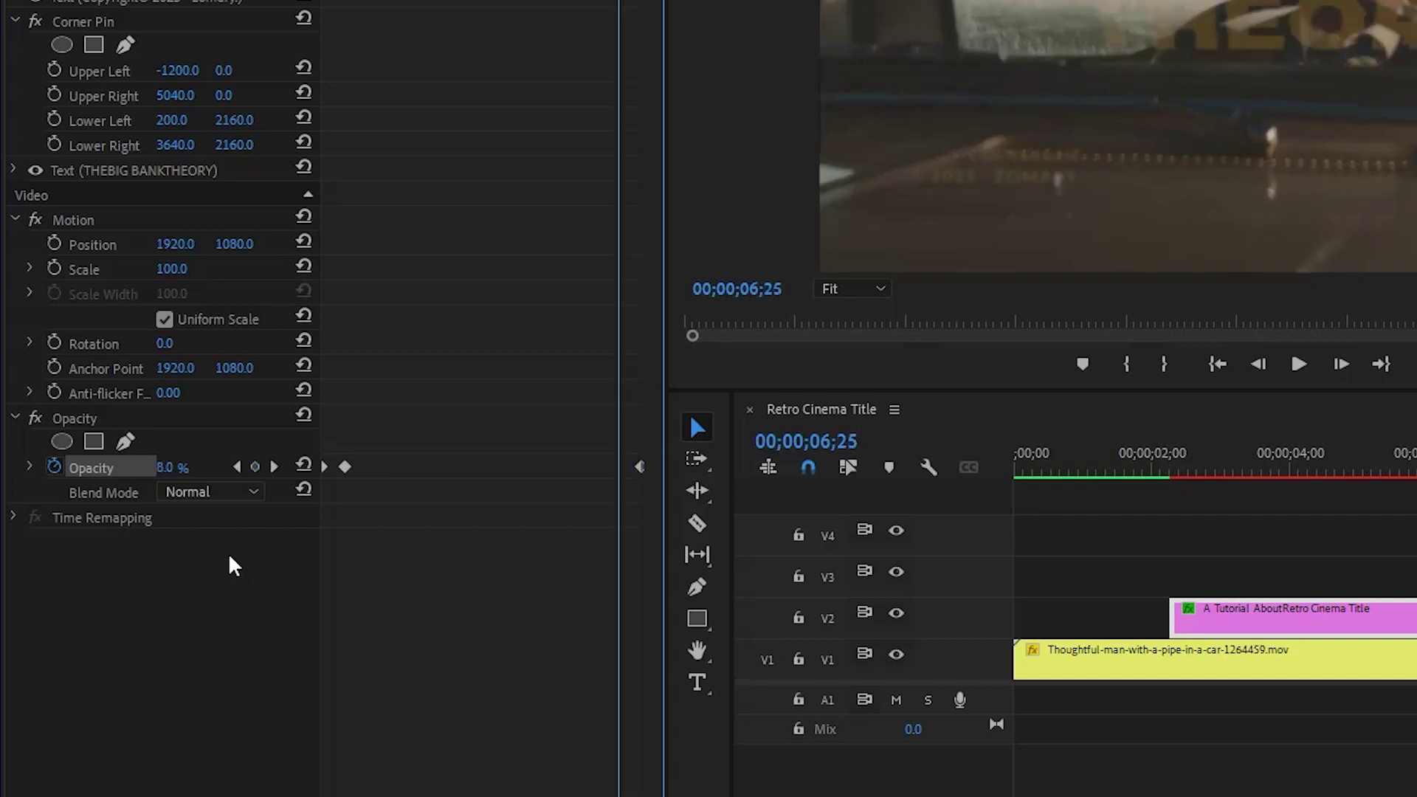
click(174, 467)
text(100)
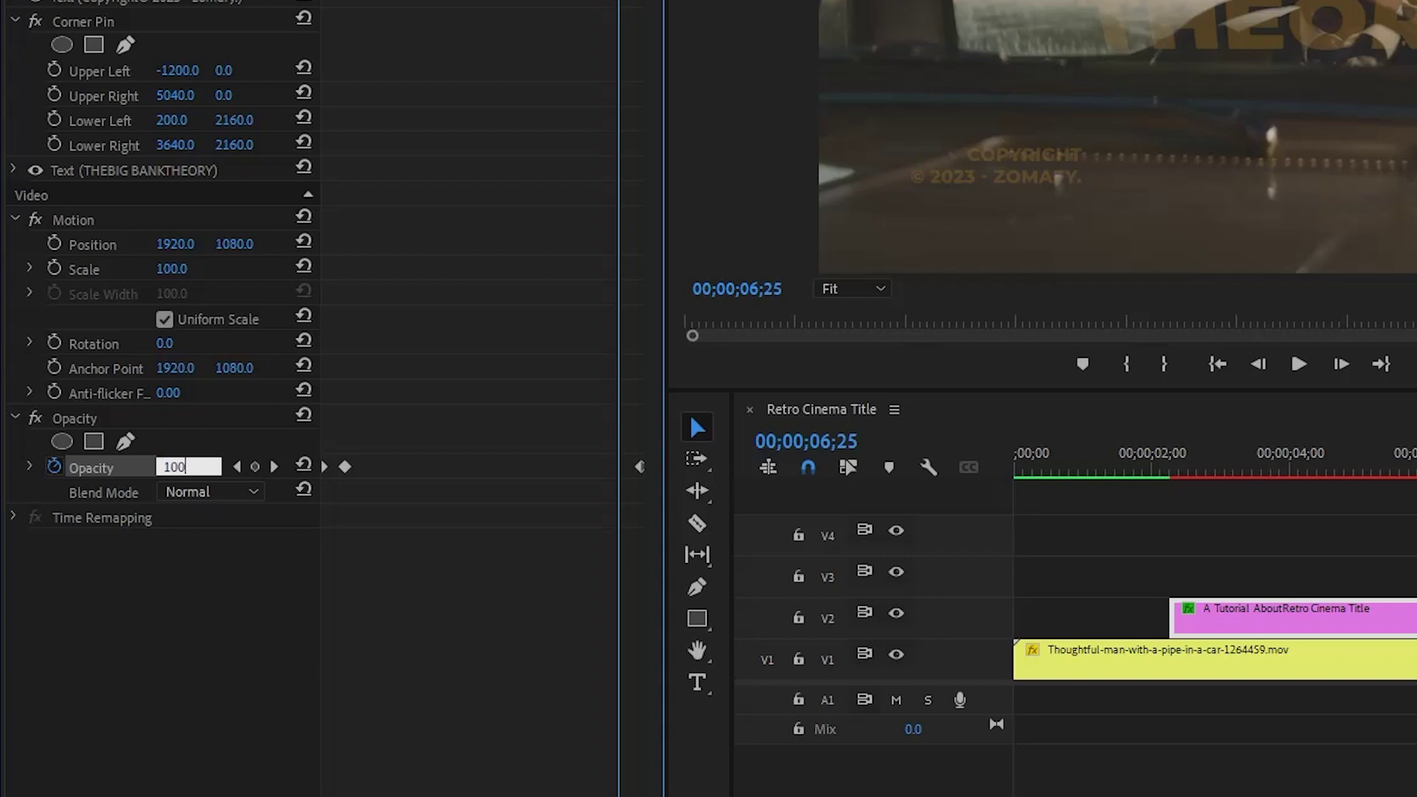
key(Return)
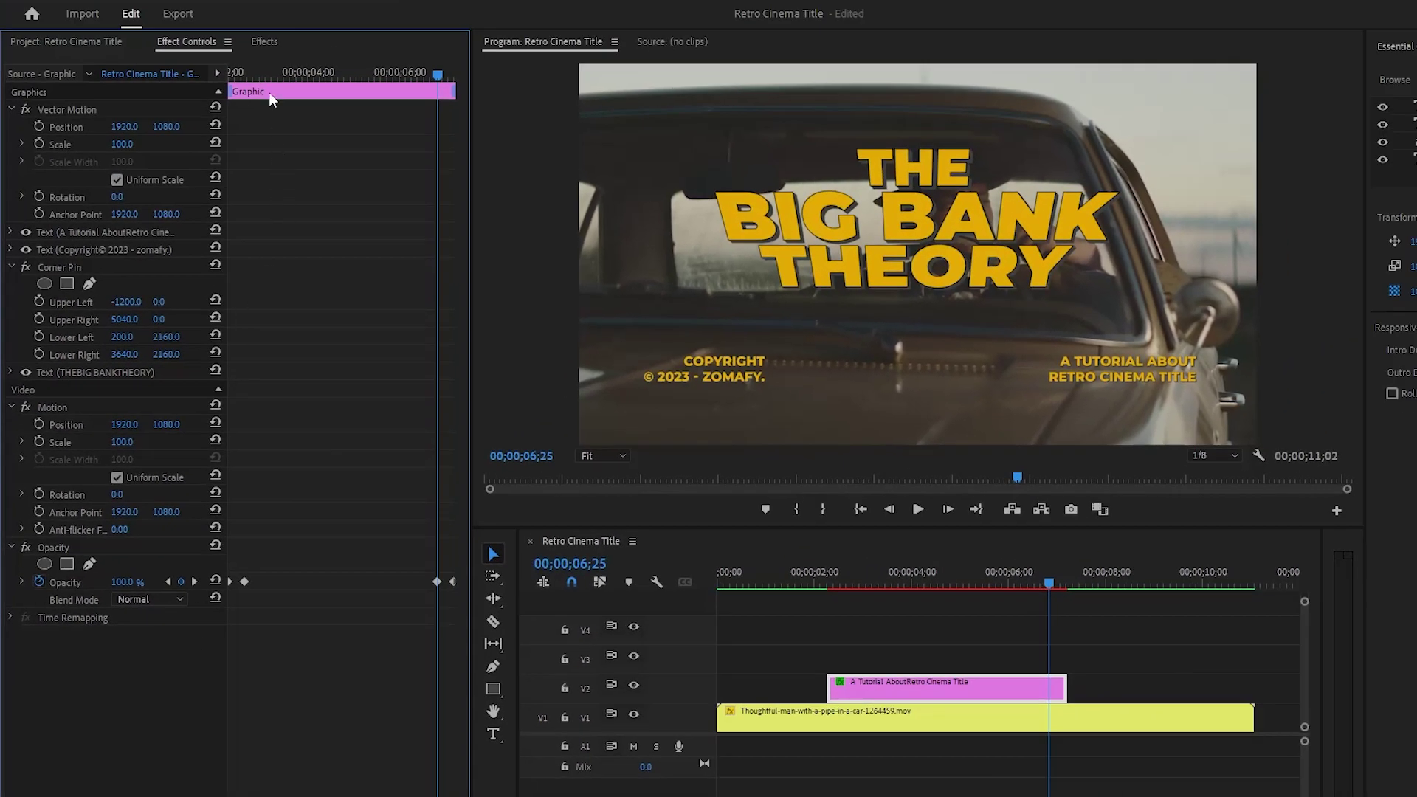
Step: Play the title graphic from its beginning to review the opacity fade
drag(260, 73, 214, 91)
key(space)
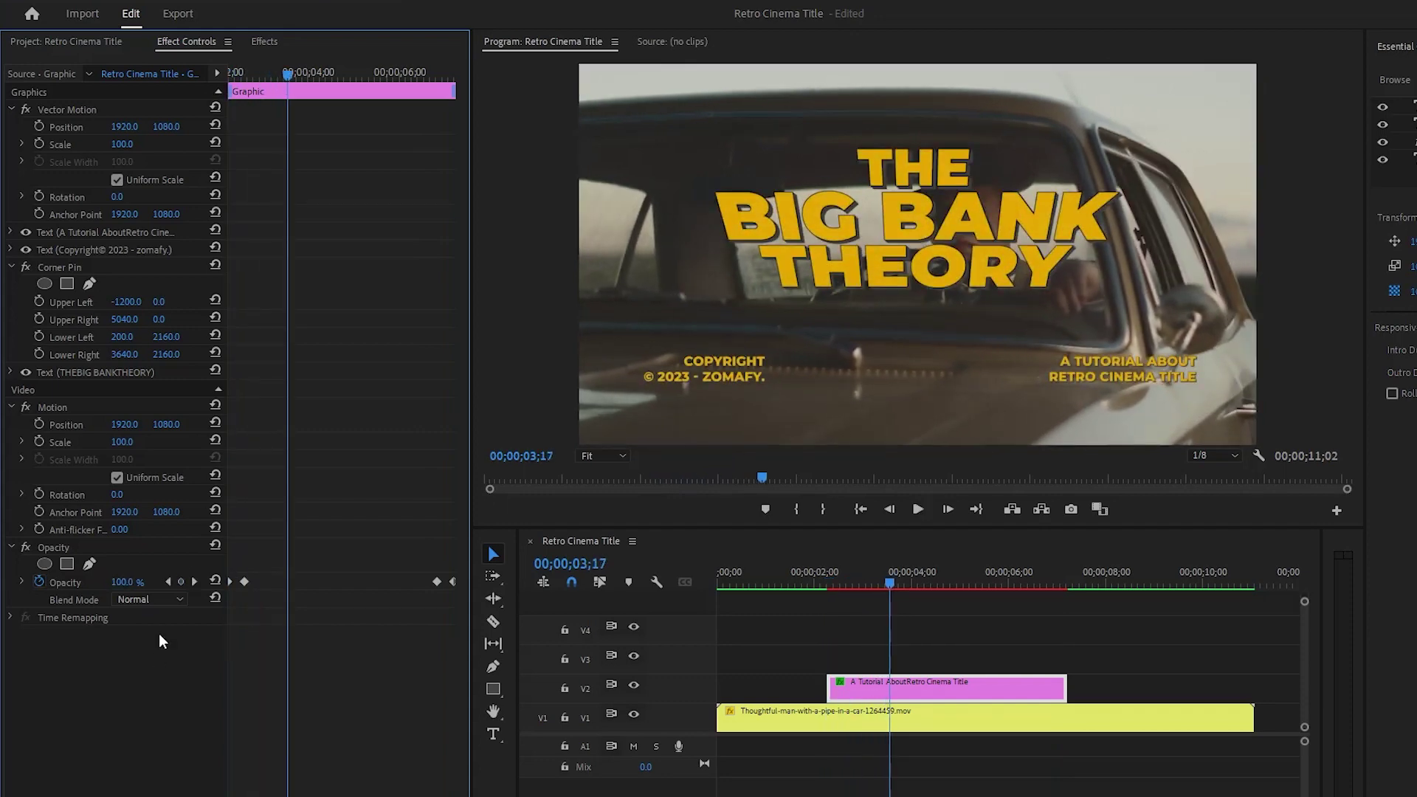
drag(260, 77, 188, 101)
key(space)
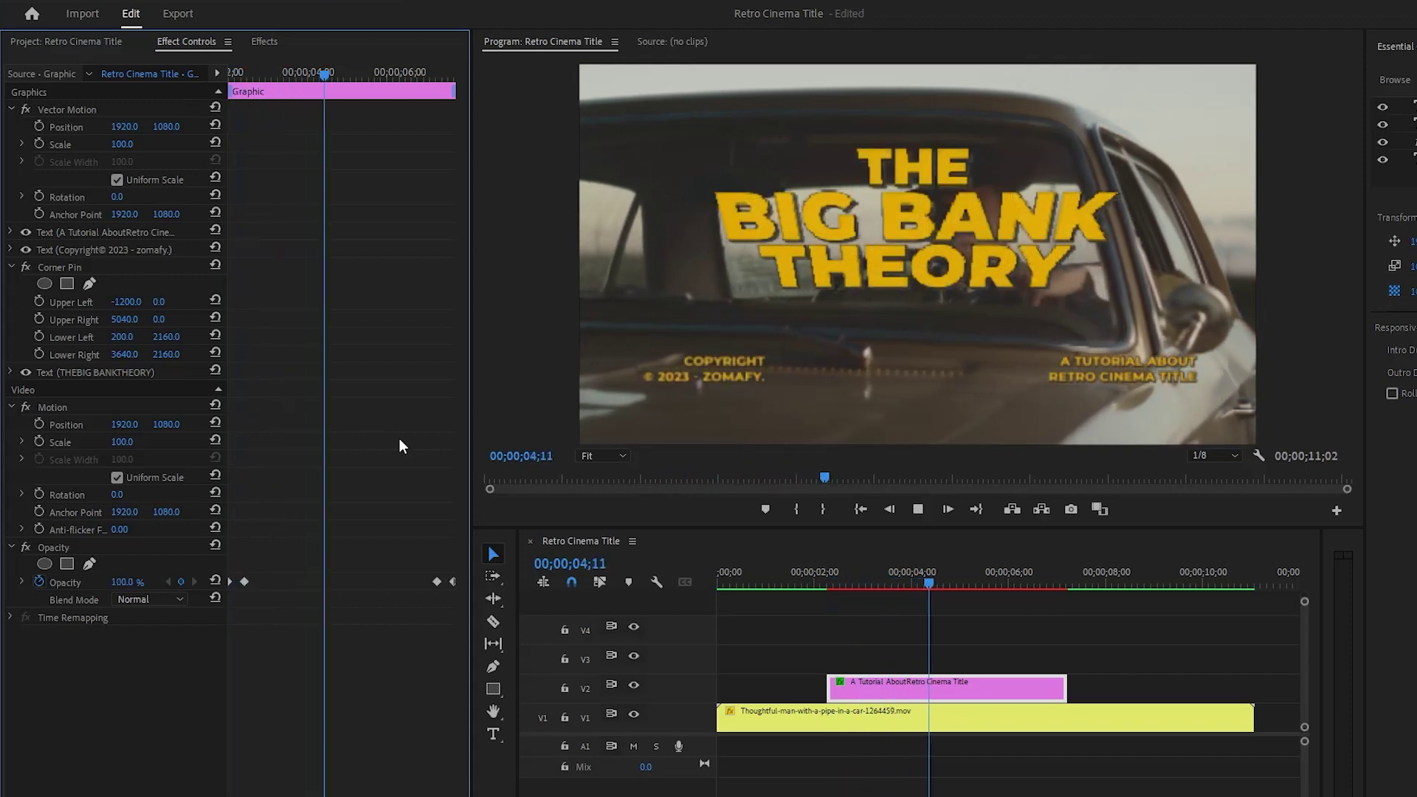
key(space)
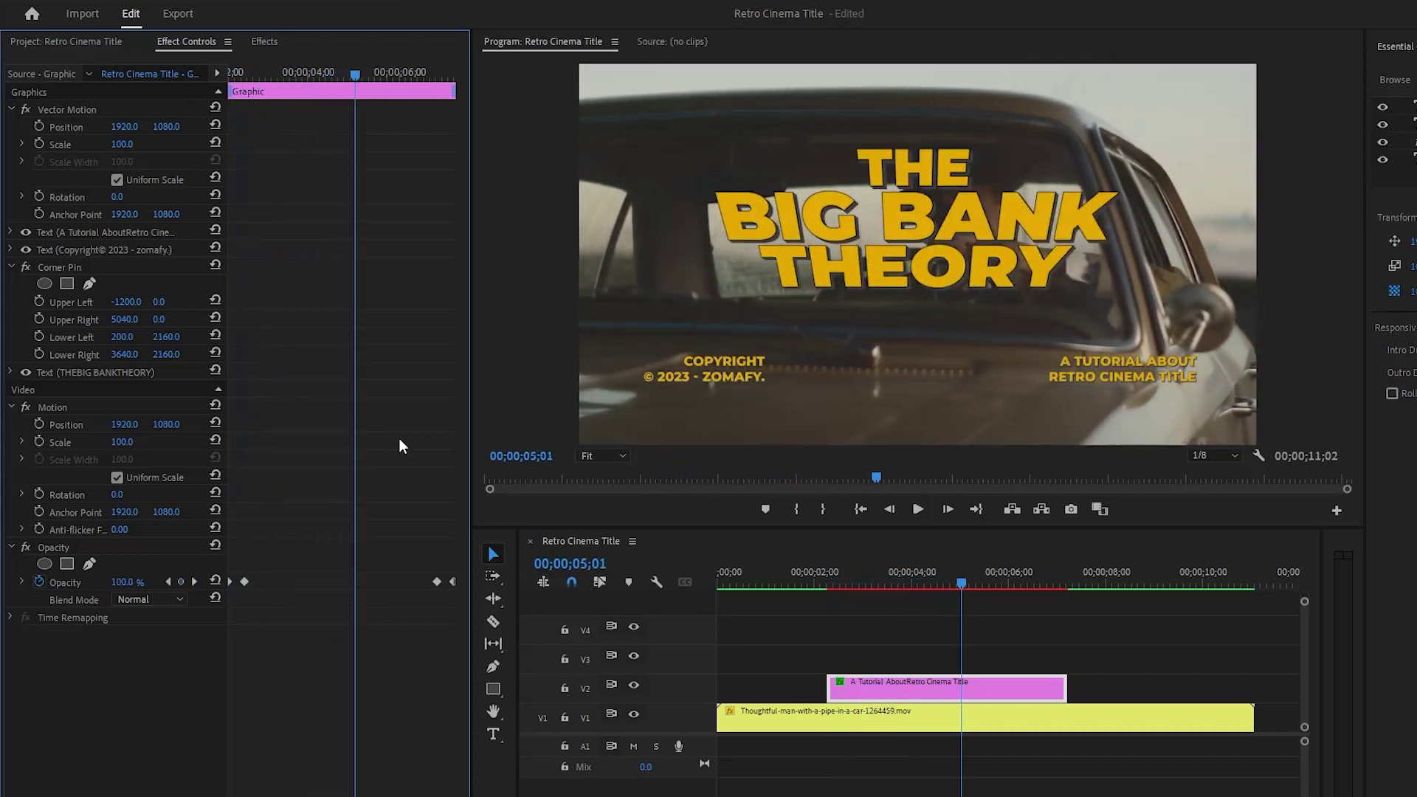
Step: Find the Tint video effect and apply it to the title graphic on track V2
click(265, 42)
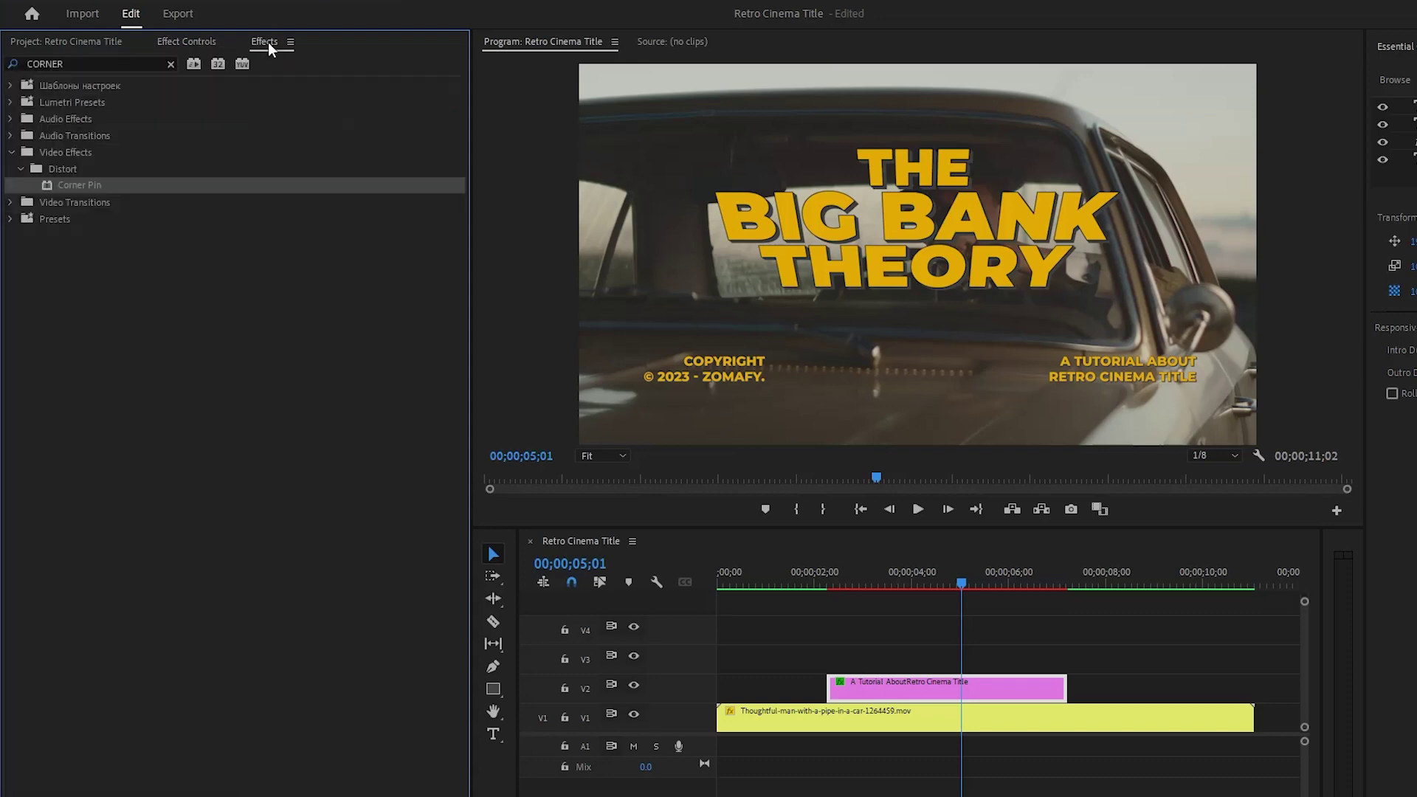
click(171, 64)
text(TINT)
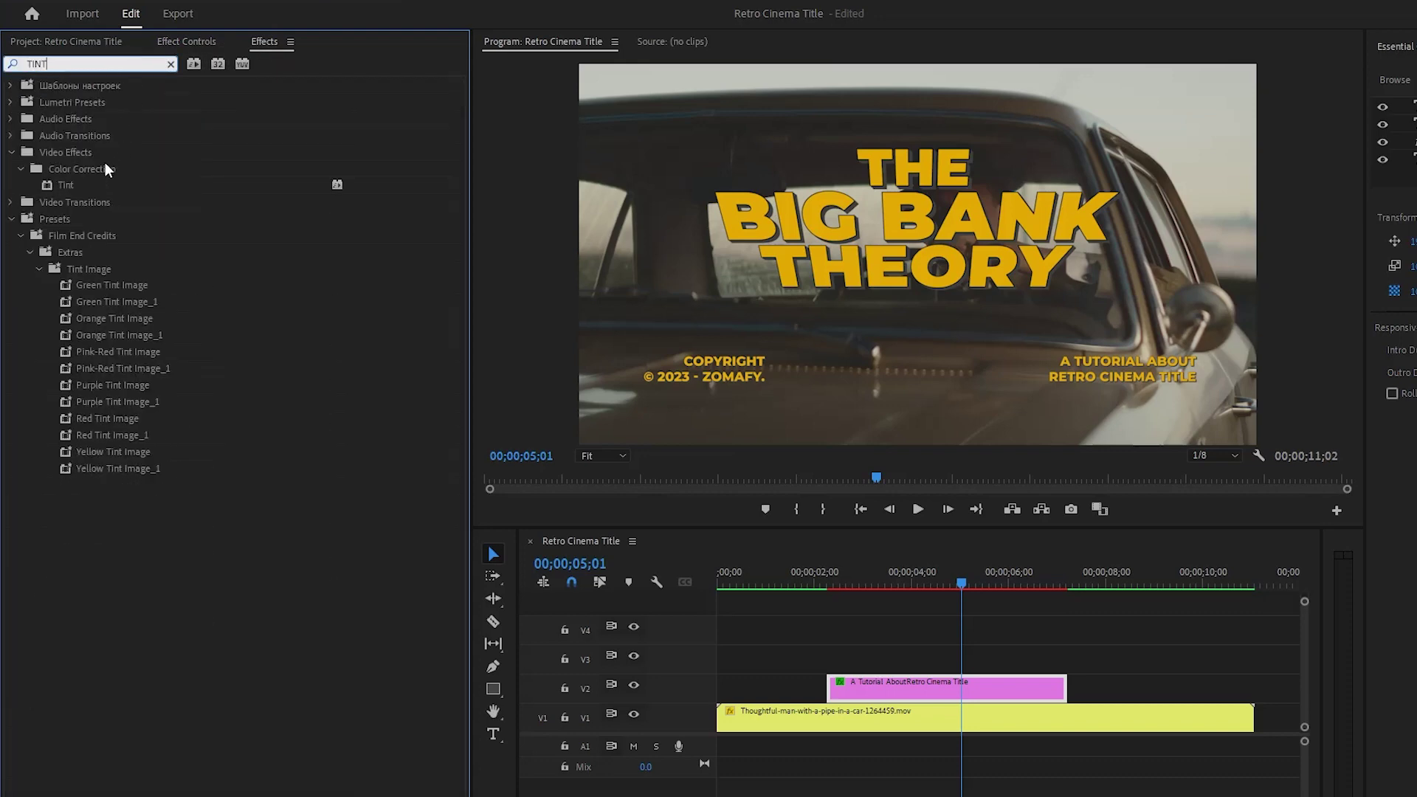
click(68, 185)
drag(68, 186, 861, 682)
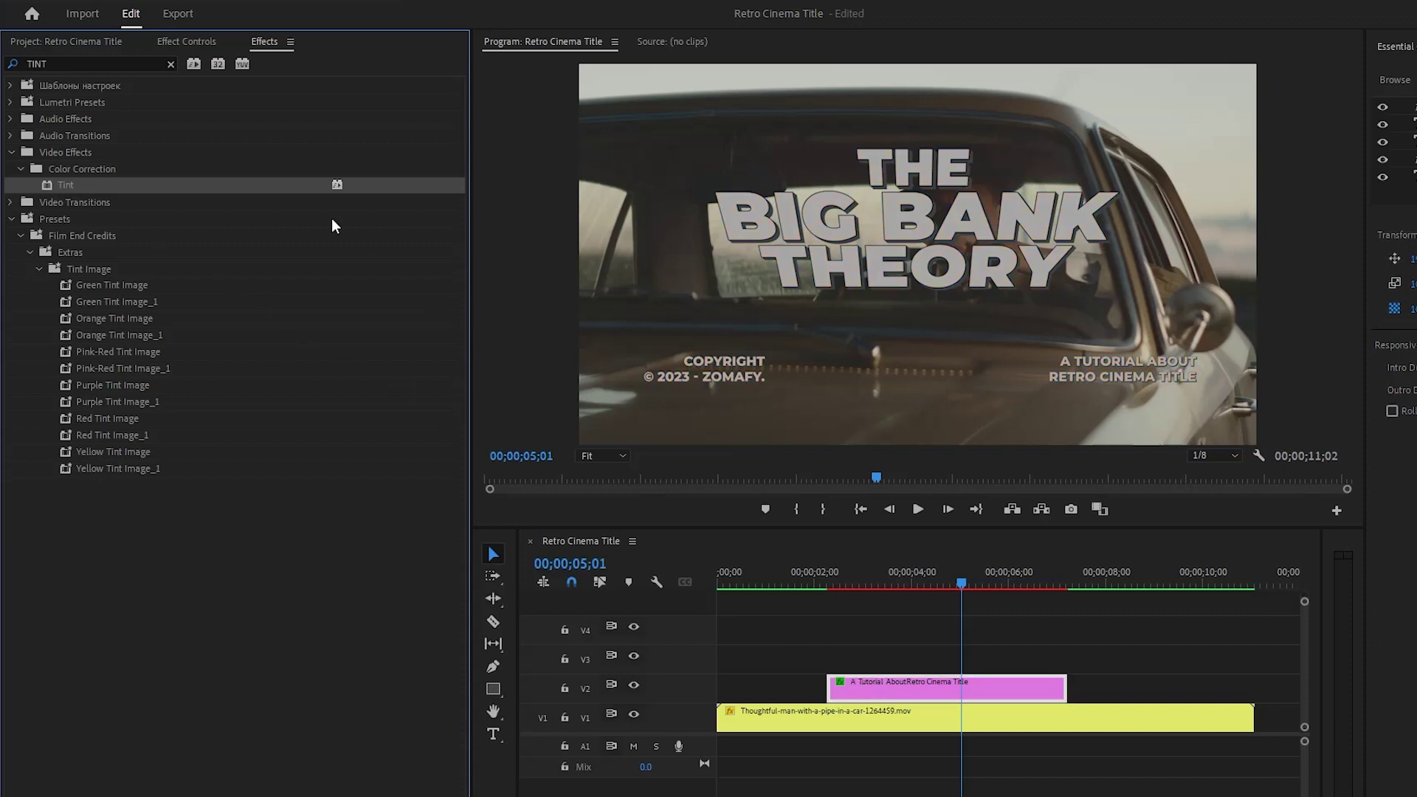
Step: Set the Tint effect's Map Black To colour to E50000 and copy that red to Map White To
click(188, 43)
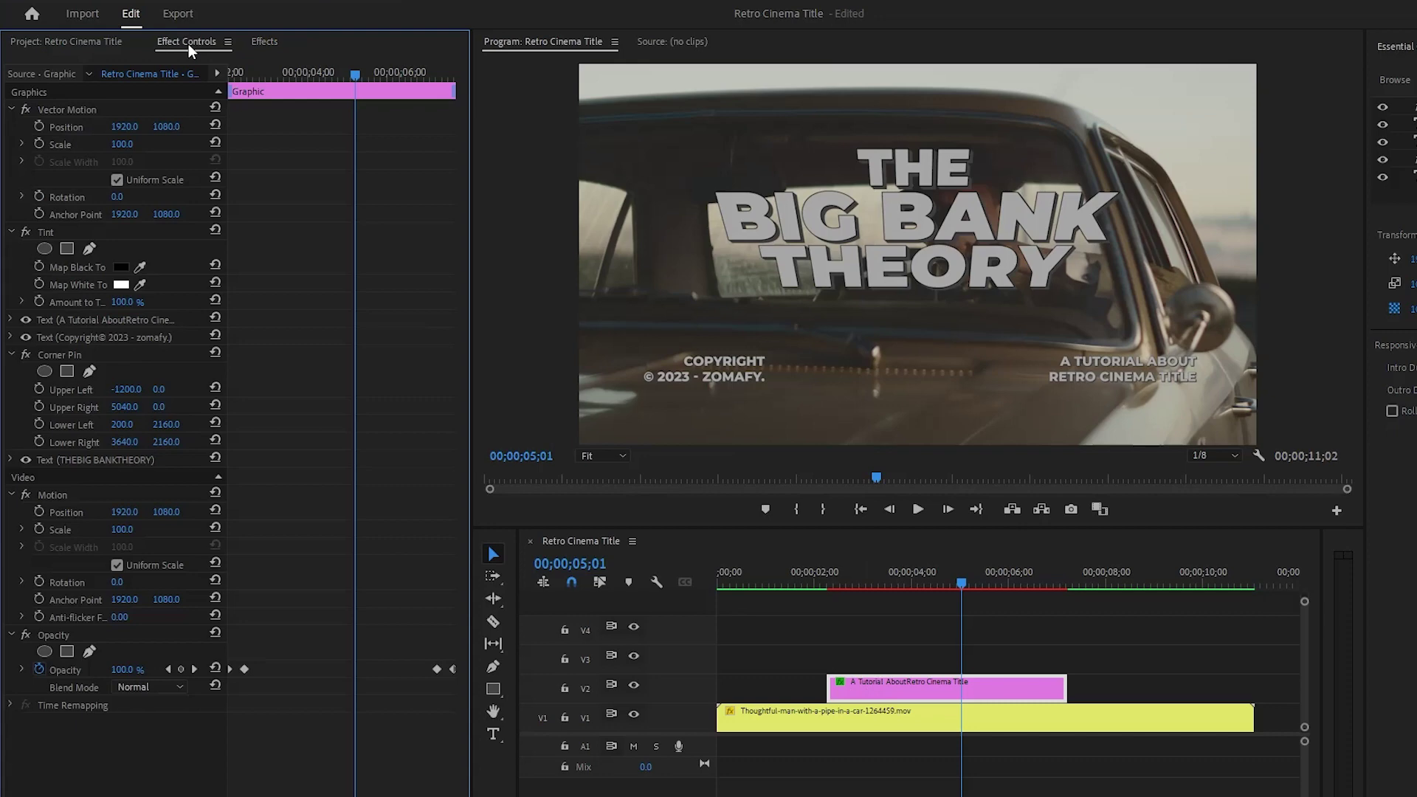
click(121, 267)
click(889, 528)
text(E50000)
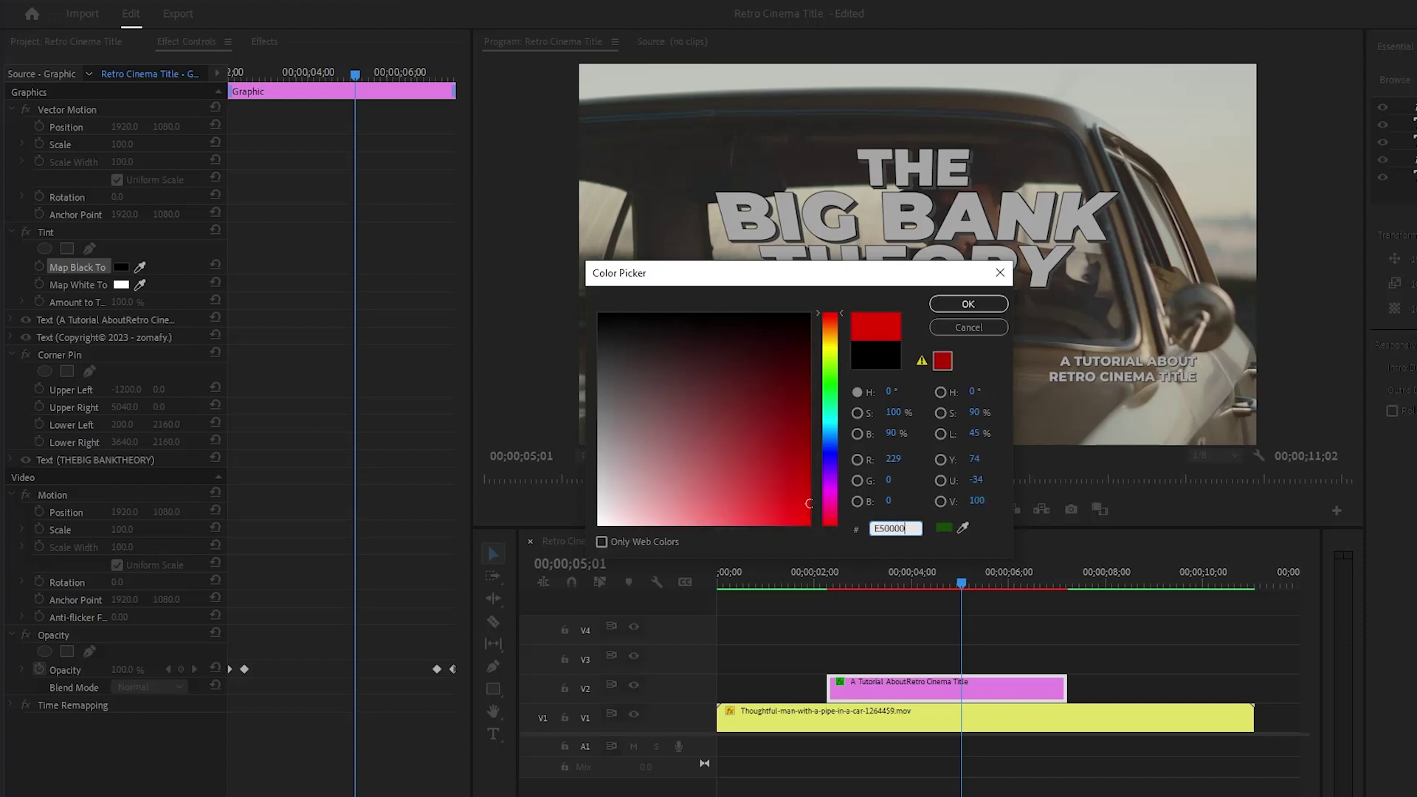
click(967, 304)
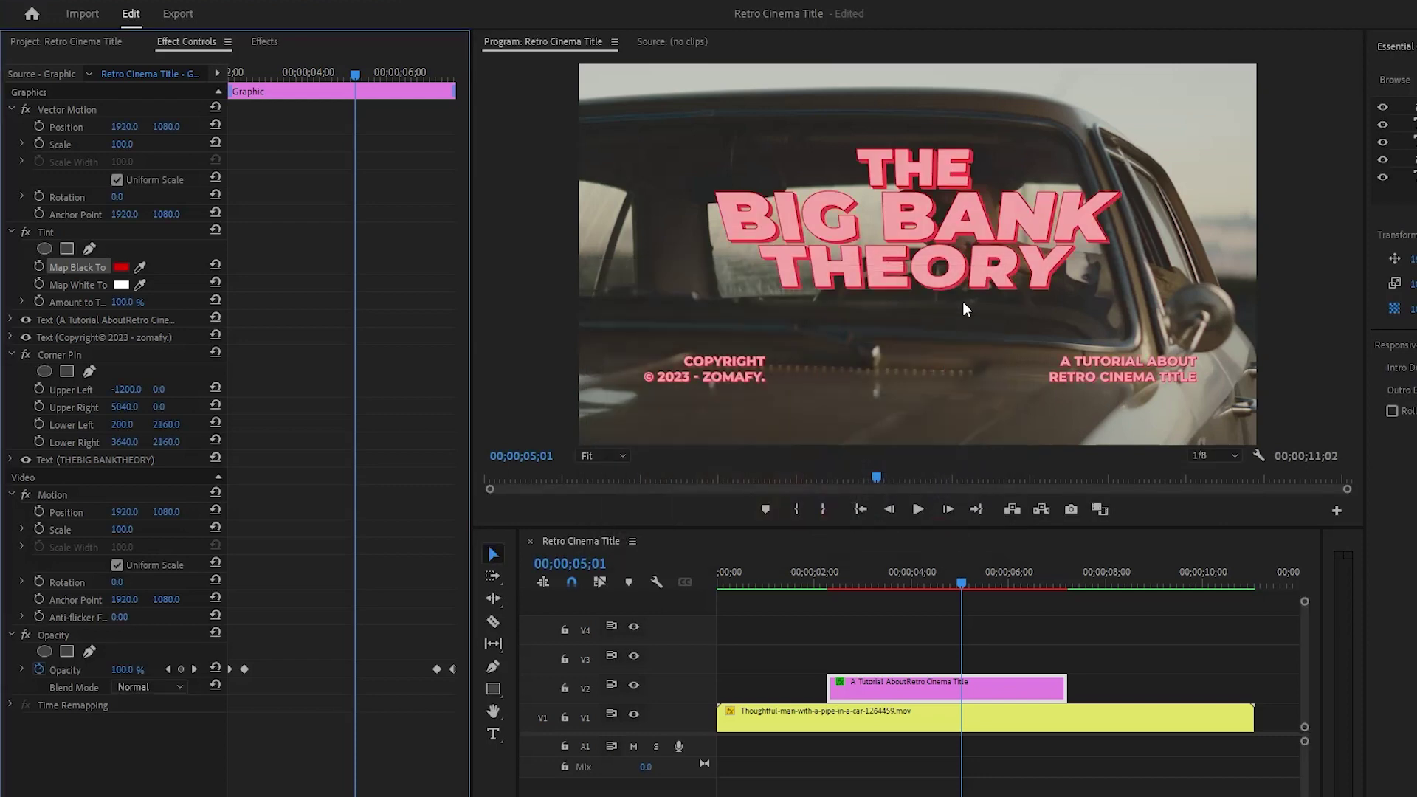
drag(144, 280, 121, 267)
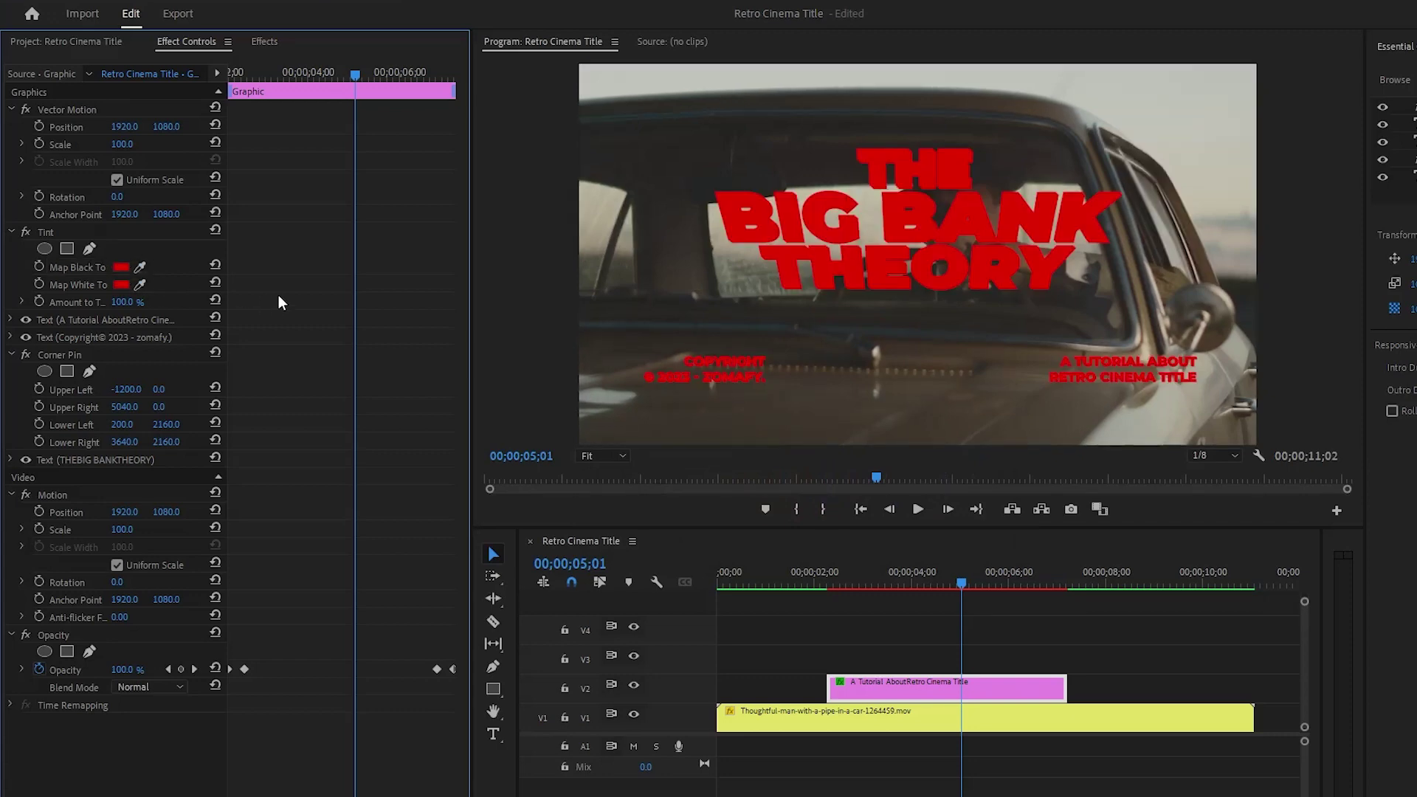
Step: Add a 100% Amount to Tint keyframe four frames after the graphic's start, at 00;00;02;12
drag(353, 68, 236, 121)
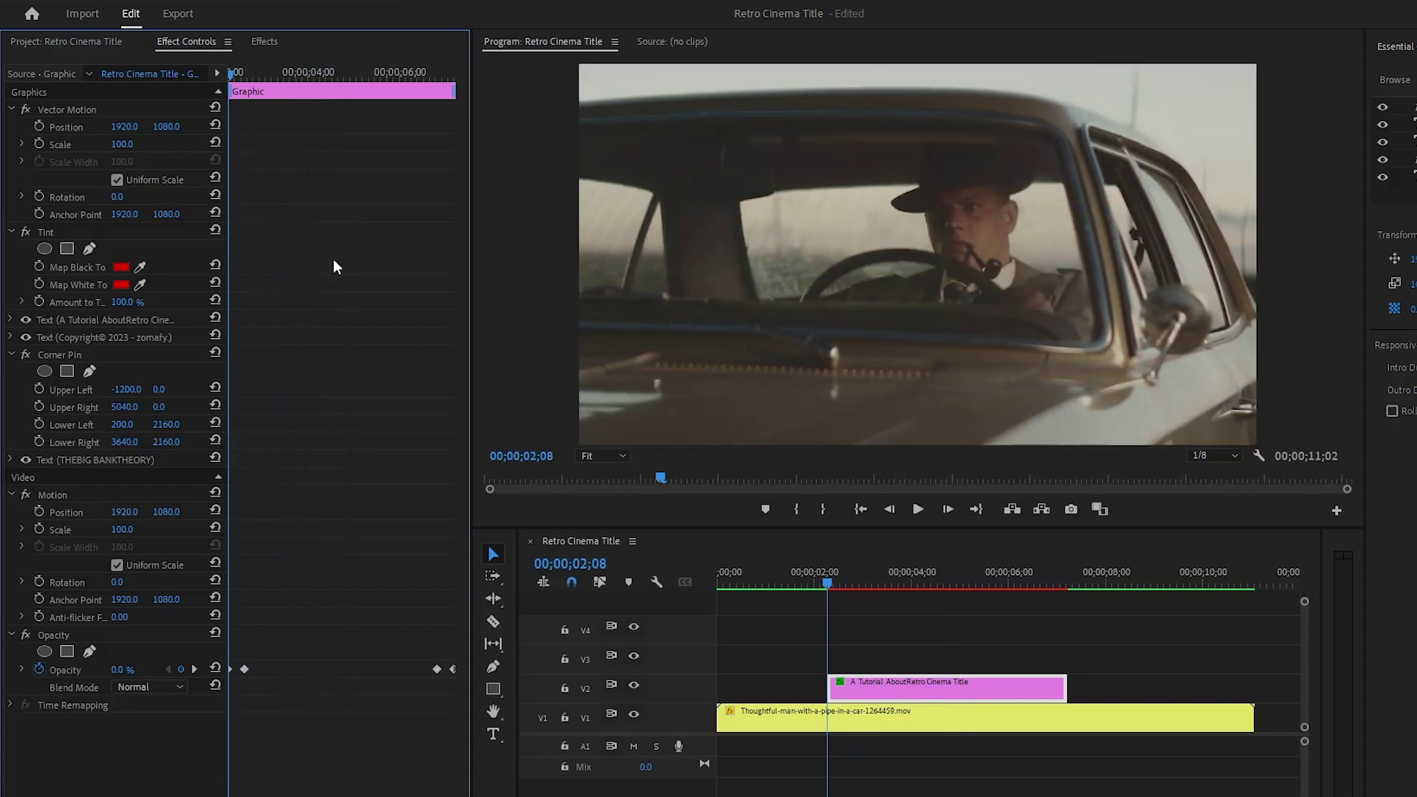
key(equal)
key(equal)
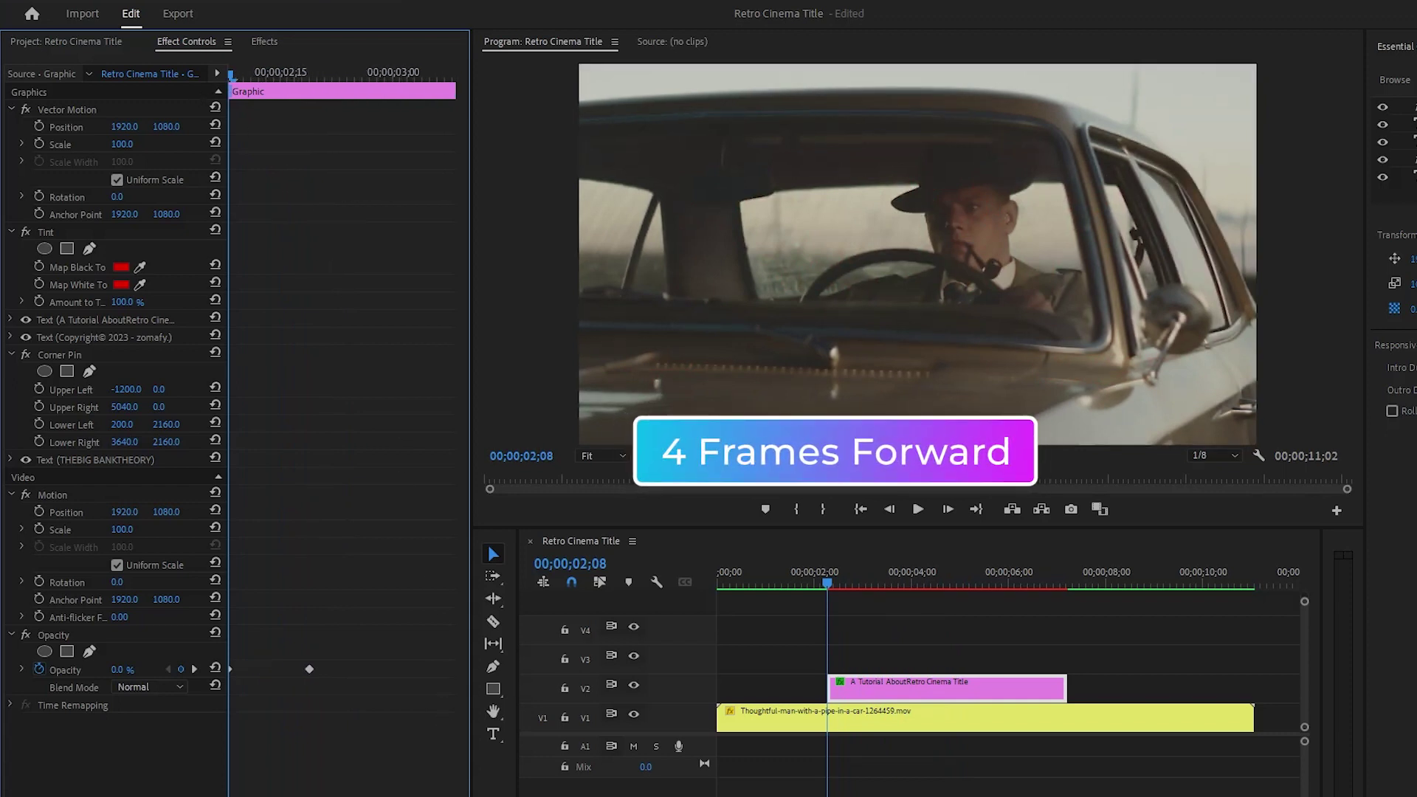
key(Right)
key(Right)
key(Right)
key(Right)
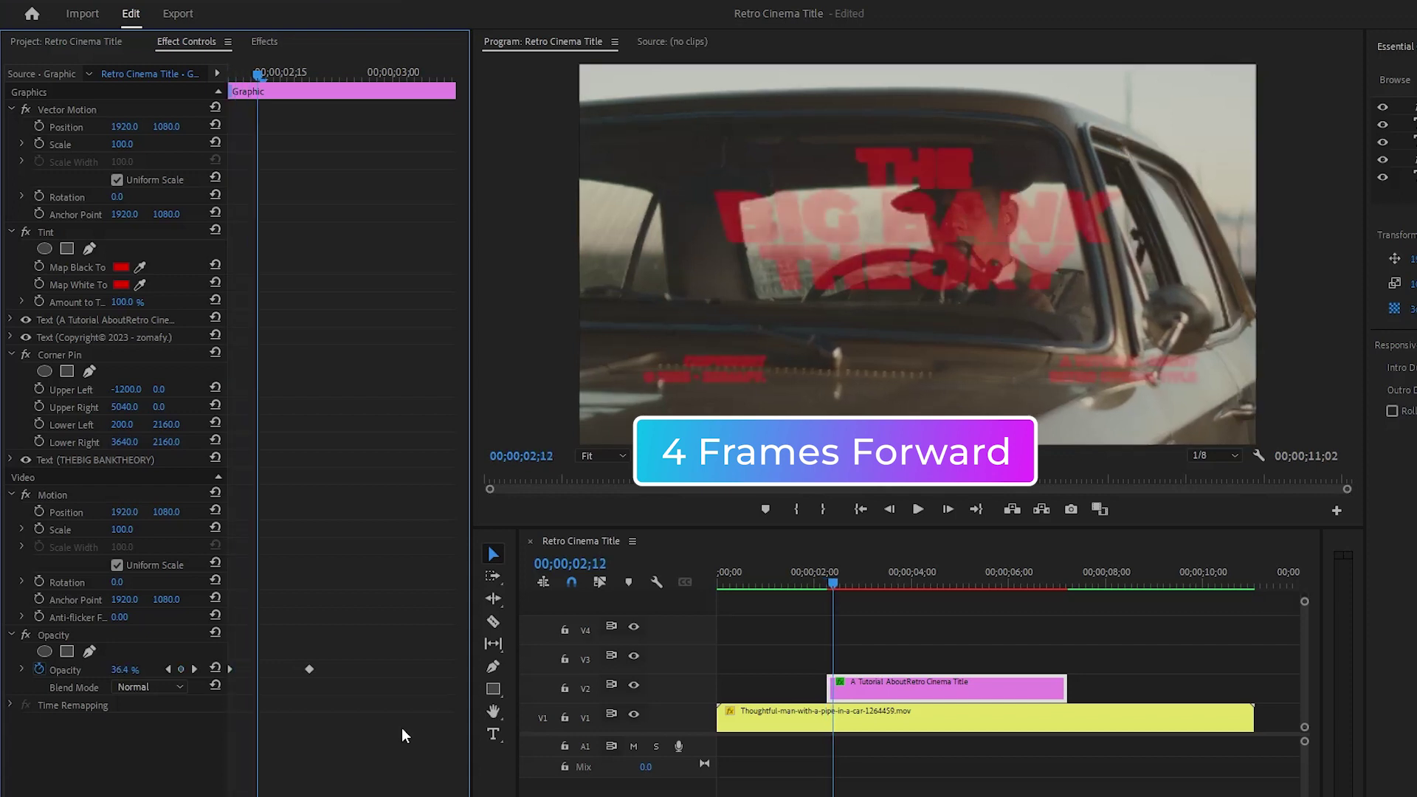
click(40, 301)
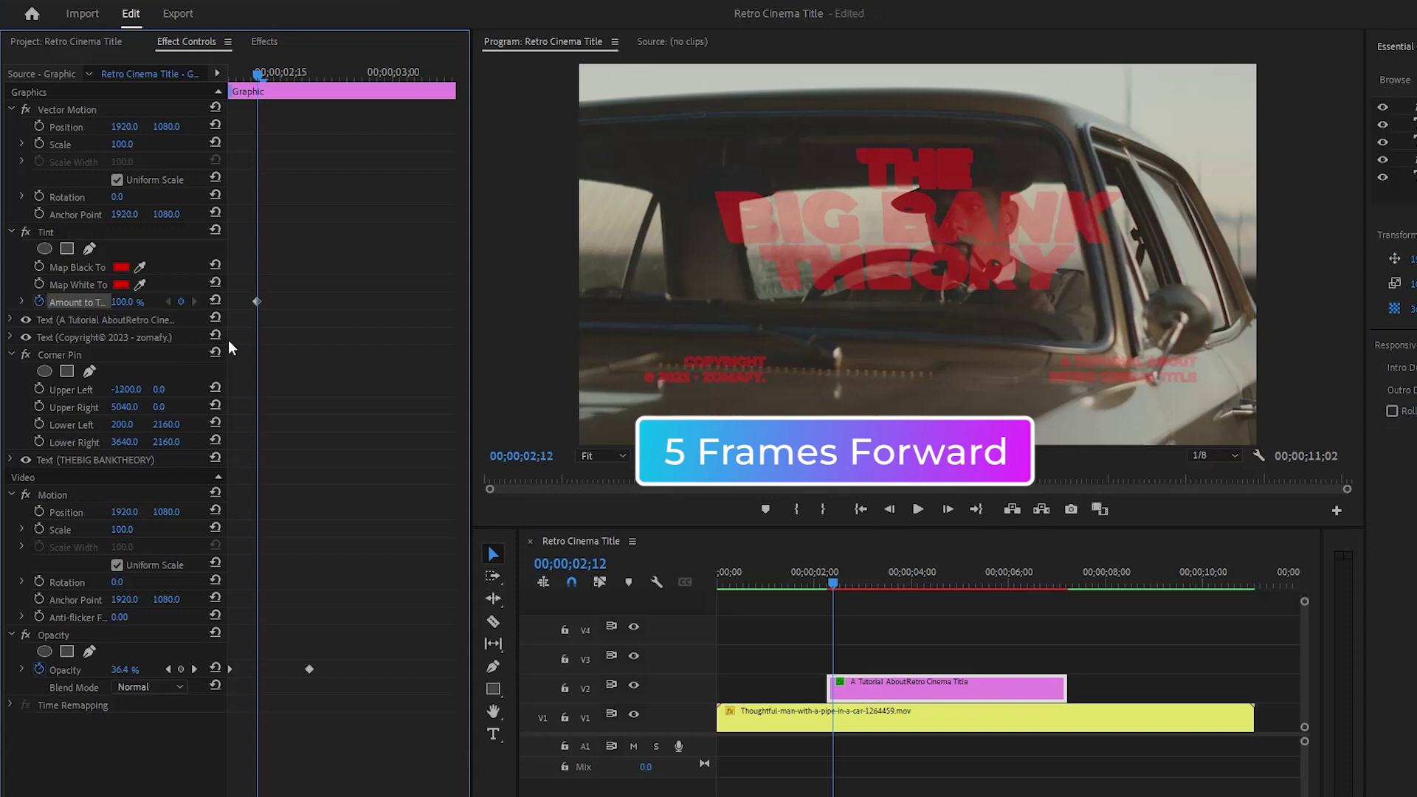
Step: Add a 0% Amount to Tint keyframe five frames further on, at 00;00;02;17
key(Right)
key(Right)
key(Right)
key(Right)
key(Right)
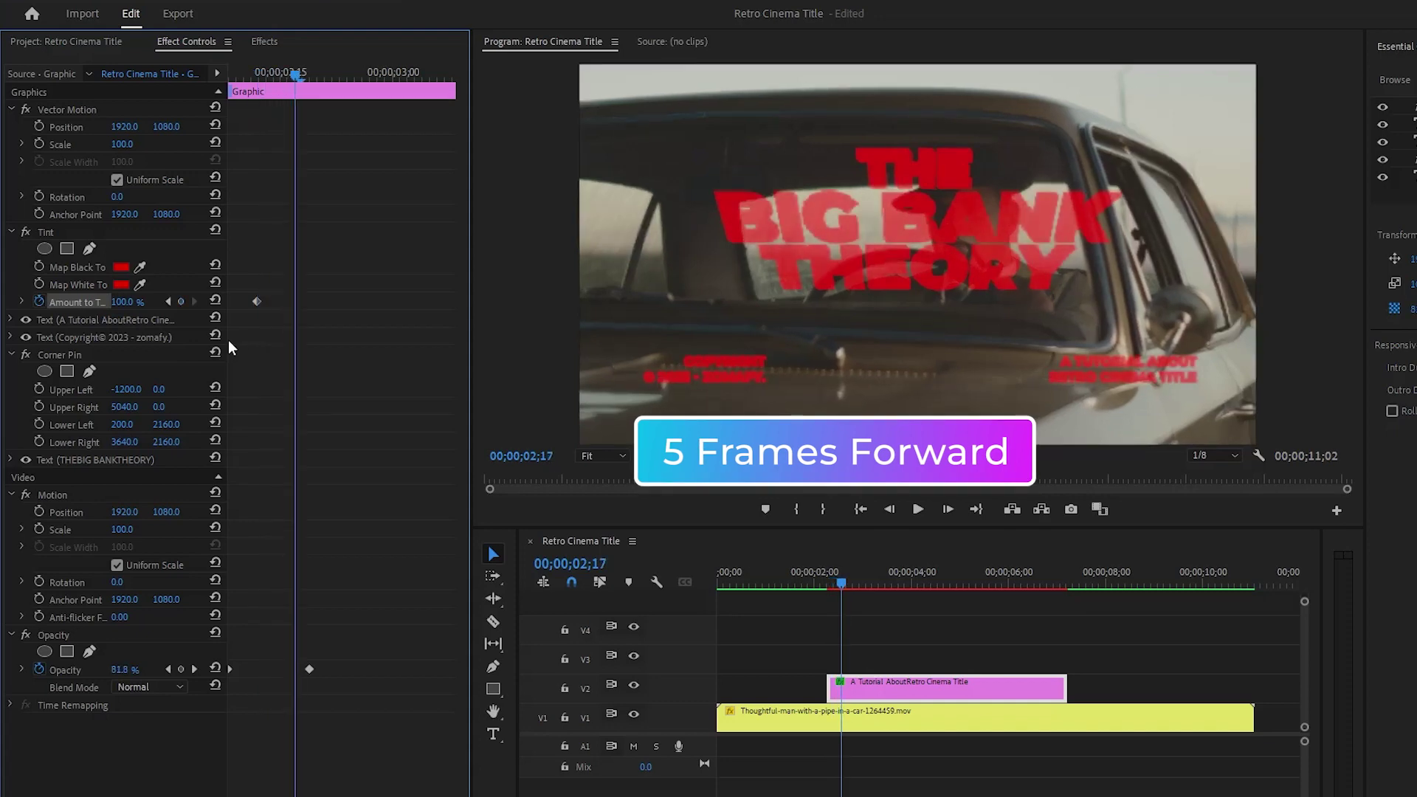
click(180, 301)
click(134, 301)
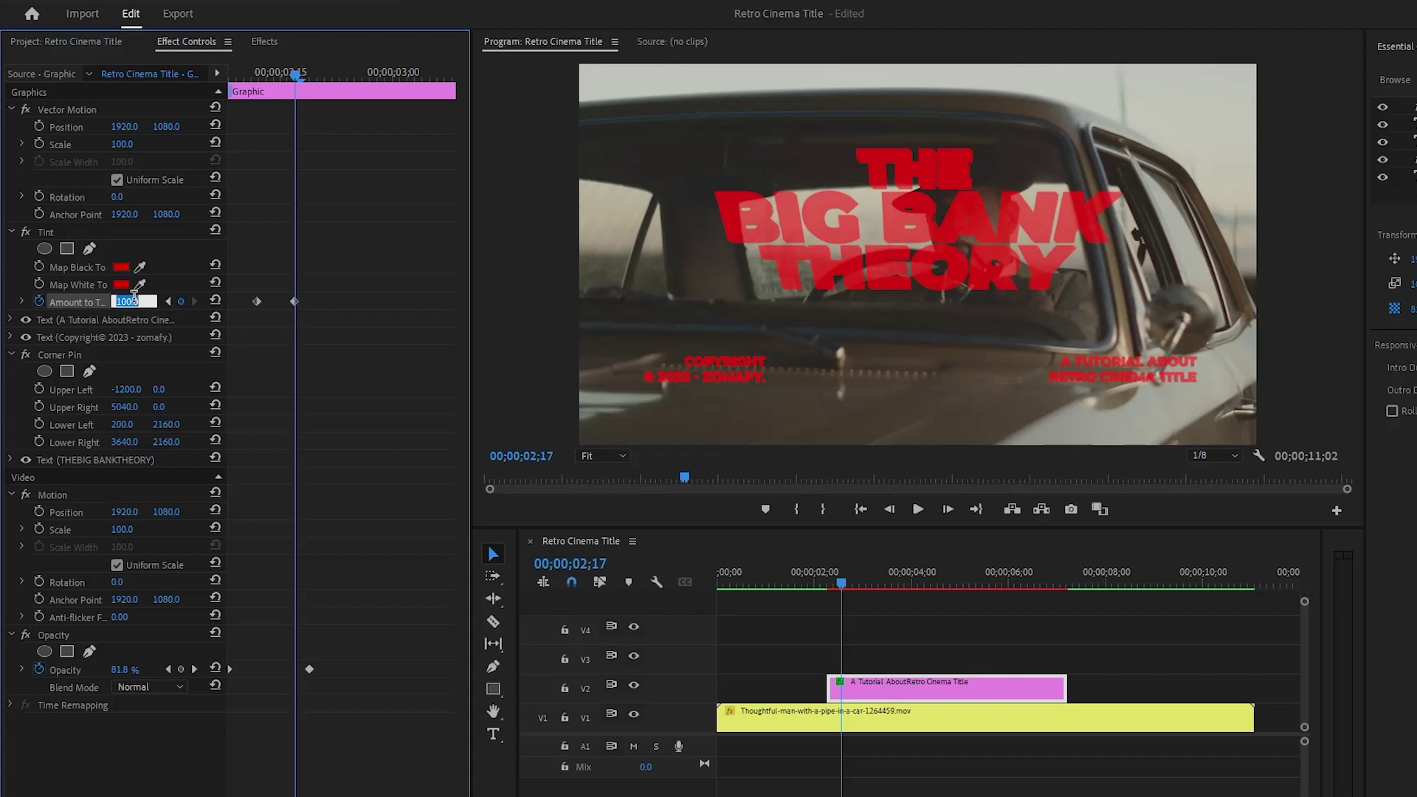
text(0)
key(Return)
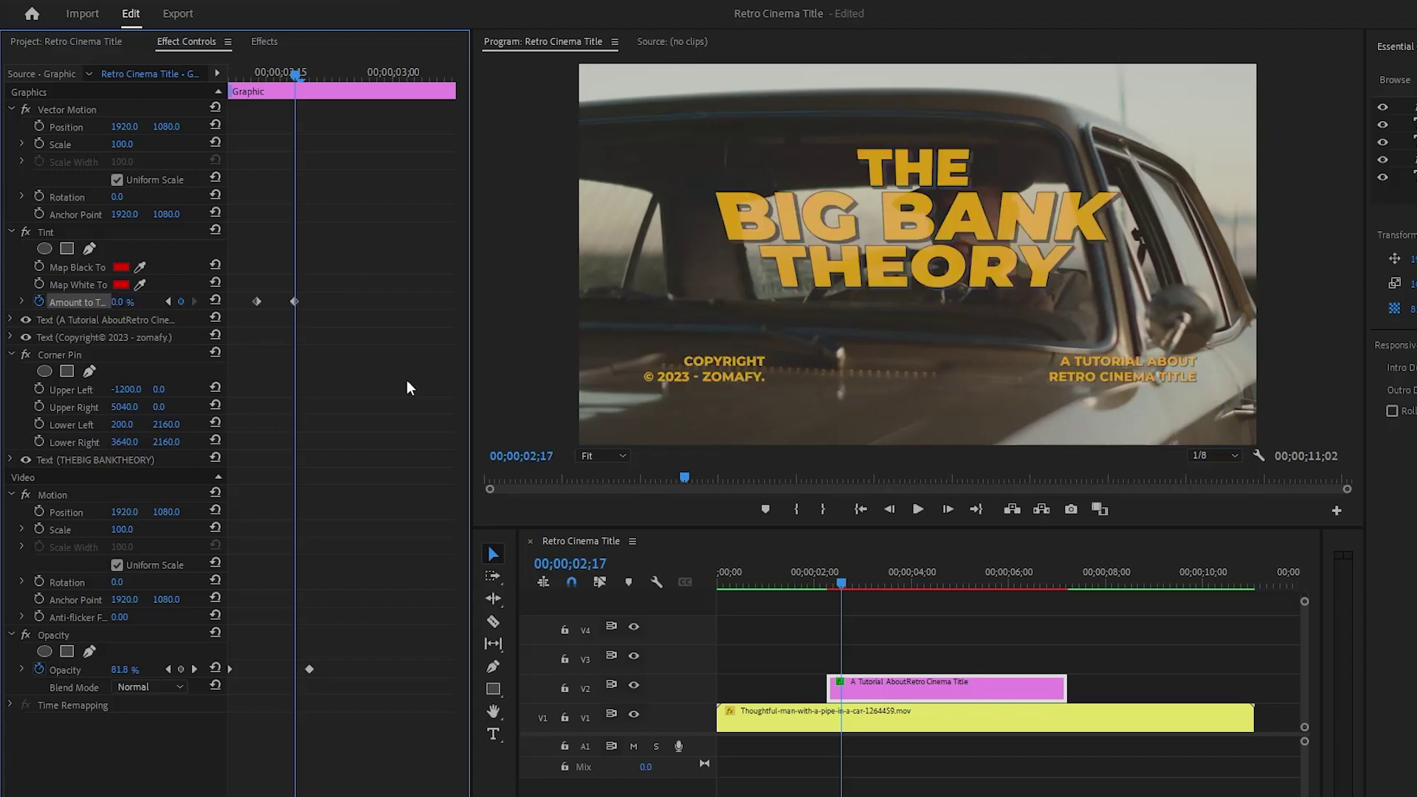
Step: Add a 100% Amount to Tint keyframe four frames before the final Opacity keyframe, at 00;00;07;02
drag(325, 791, 413, 791)
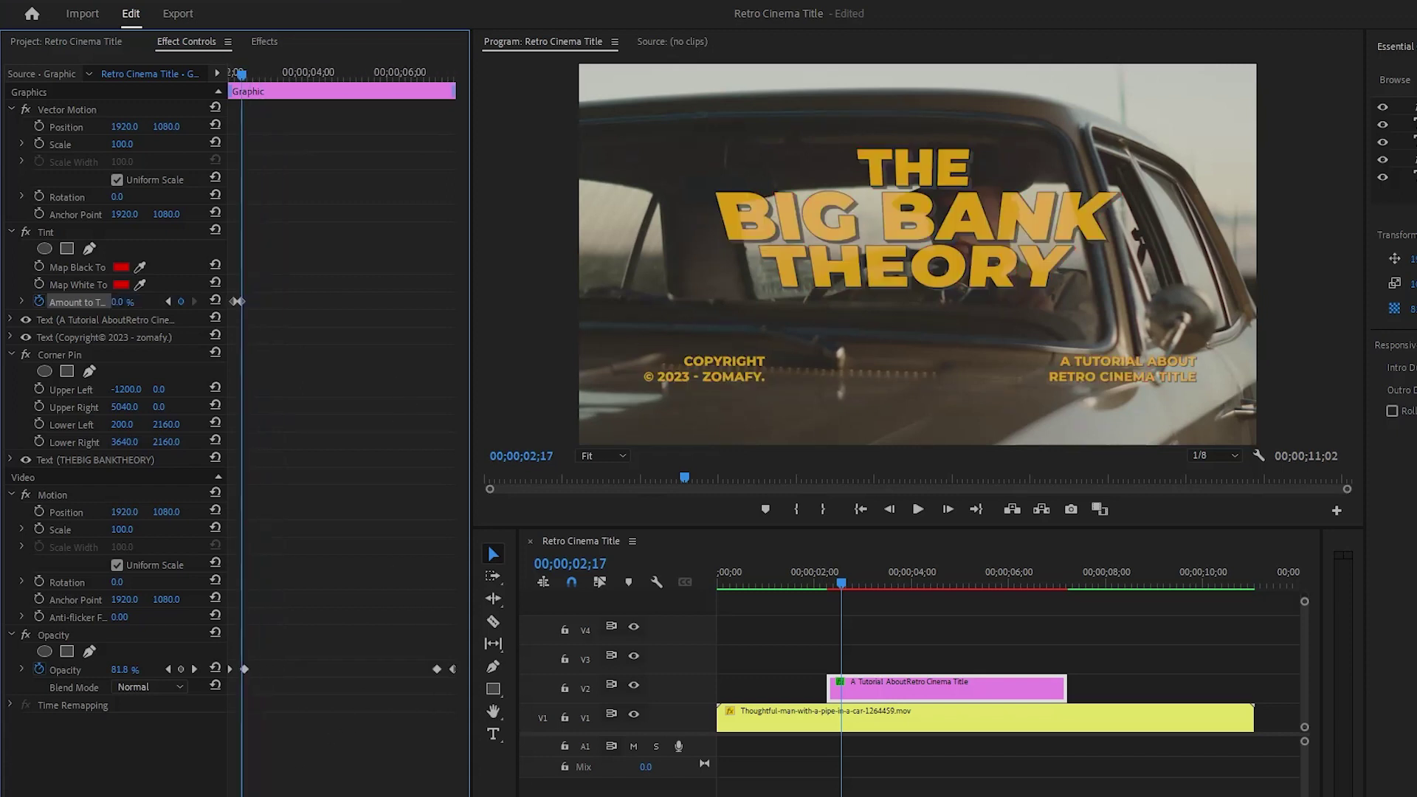
drag(242, 74, 472, 147)
key(Left)
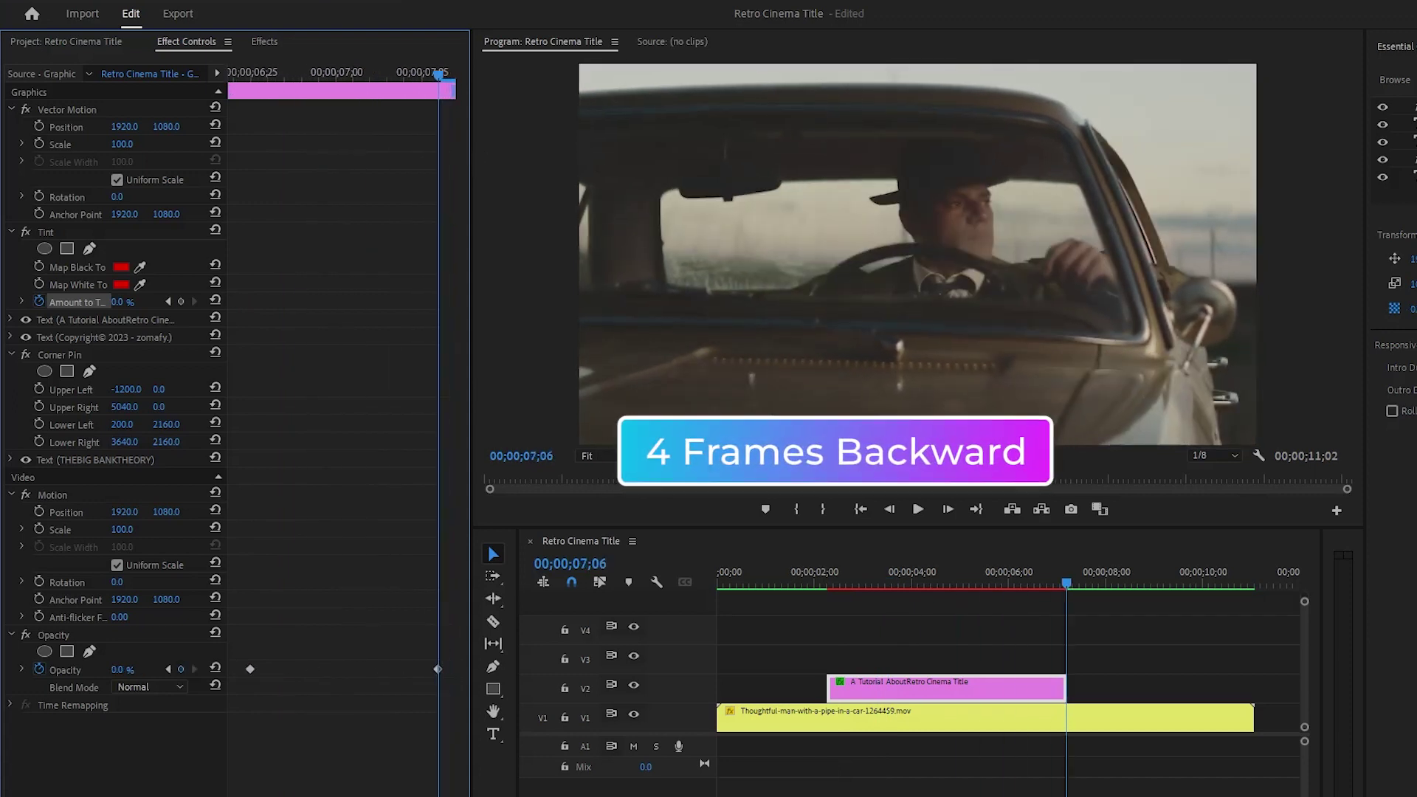
key(Left)
key(Left)
key(Left)
key(Left)
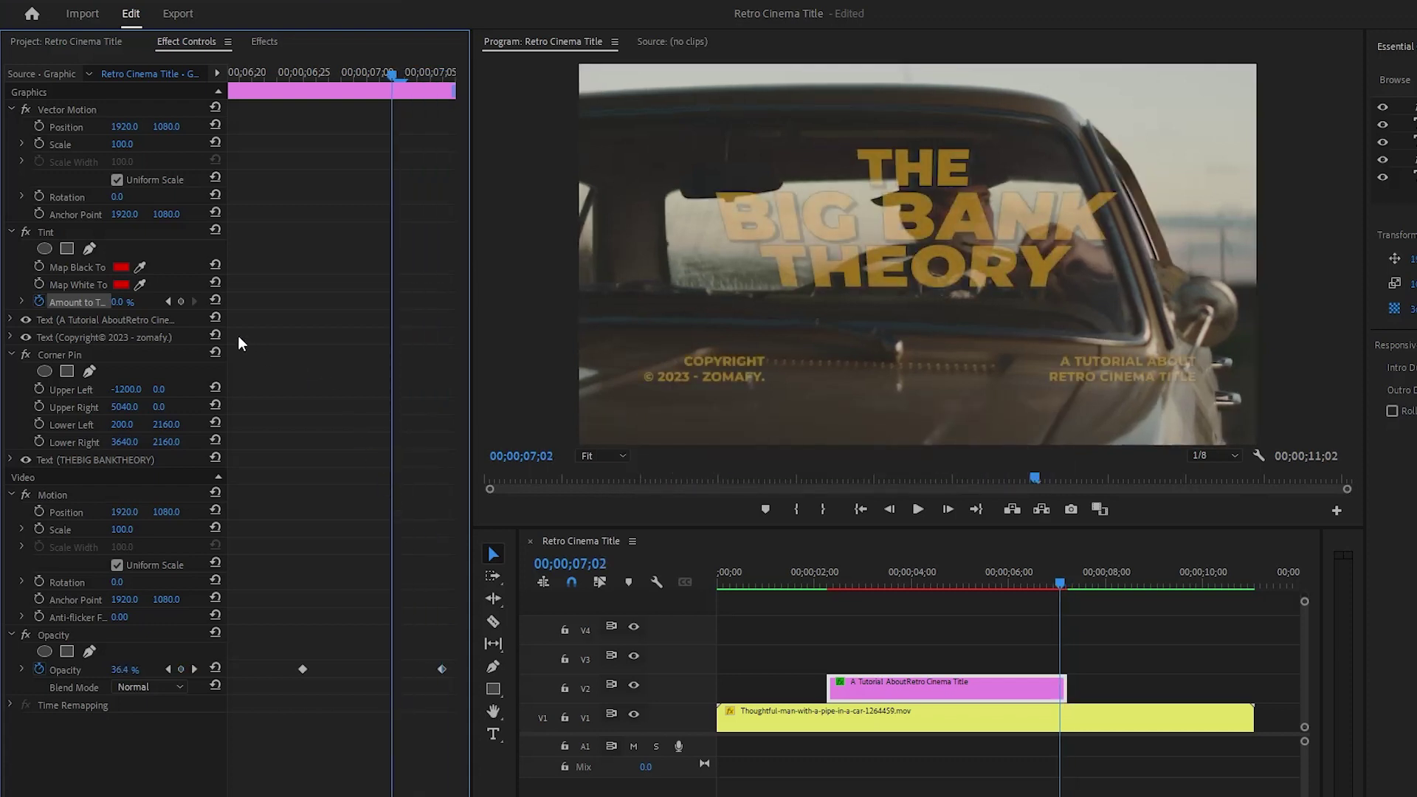
click(181, 302)
click(139, 303)
text(100)
key(Return)
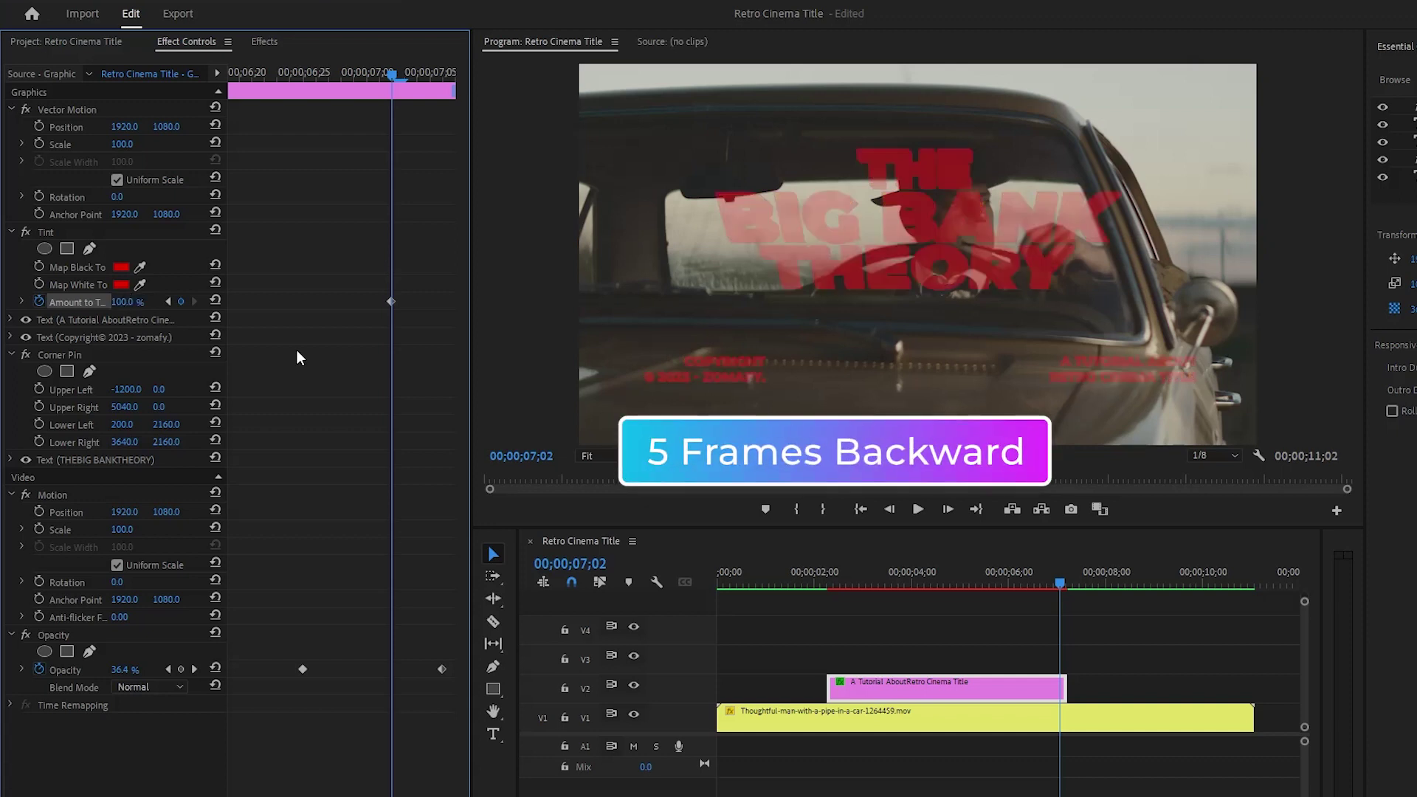
Step: Add a 0% Amount to Tint keyframe five frames before the last tint keyframe, at 00;00;06;27
key(Left)
key(Left)
key(Left)
key(Left)
key(Left)
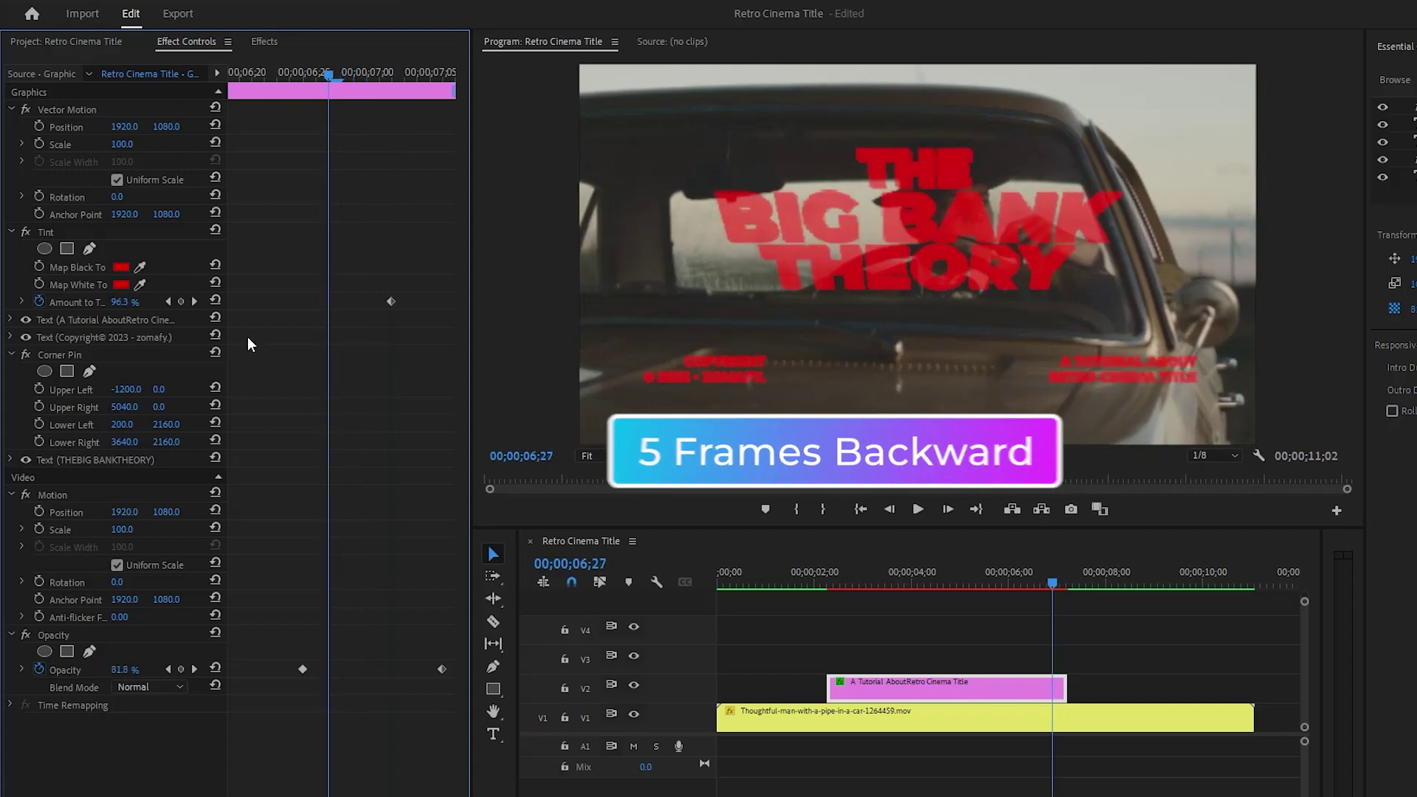
click(182, 302)
click(122, 302)
text(0)
key(Return)
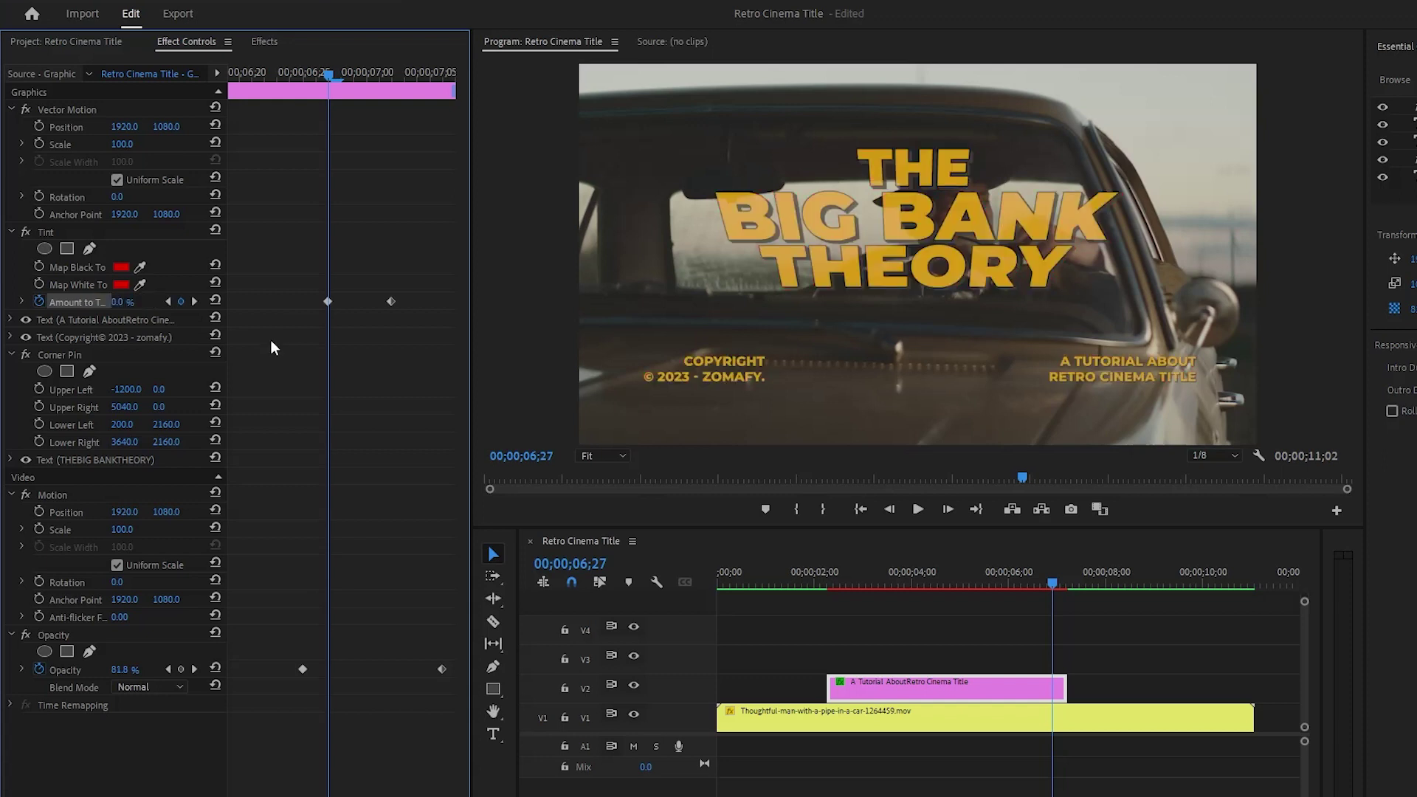
Step: Play back the sequence from the graphic's start to check the title's opacity and tint animation
click(862, 630)
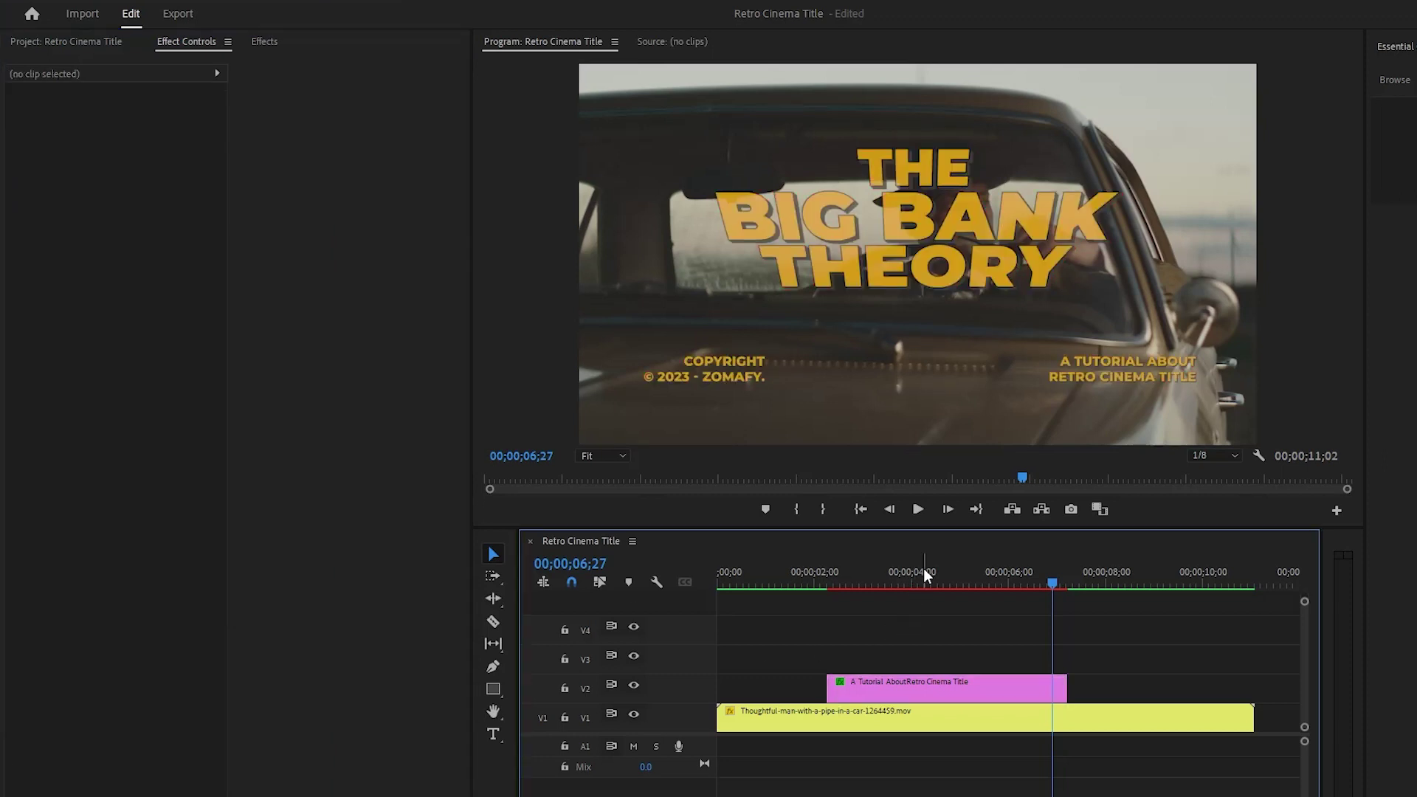
click(823, 584)
drag(823, 586, 822, 623)
key(space)
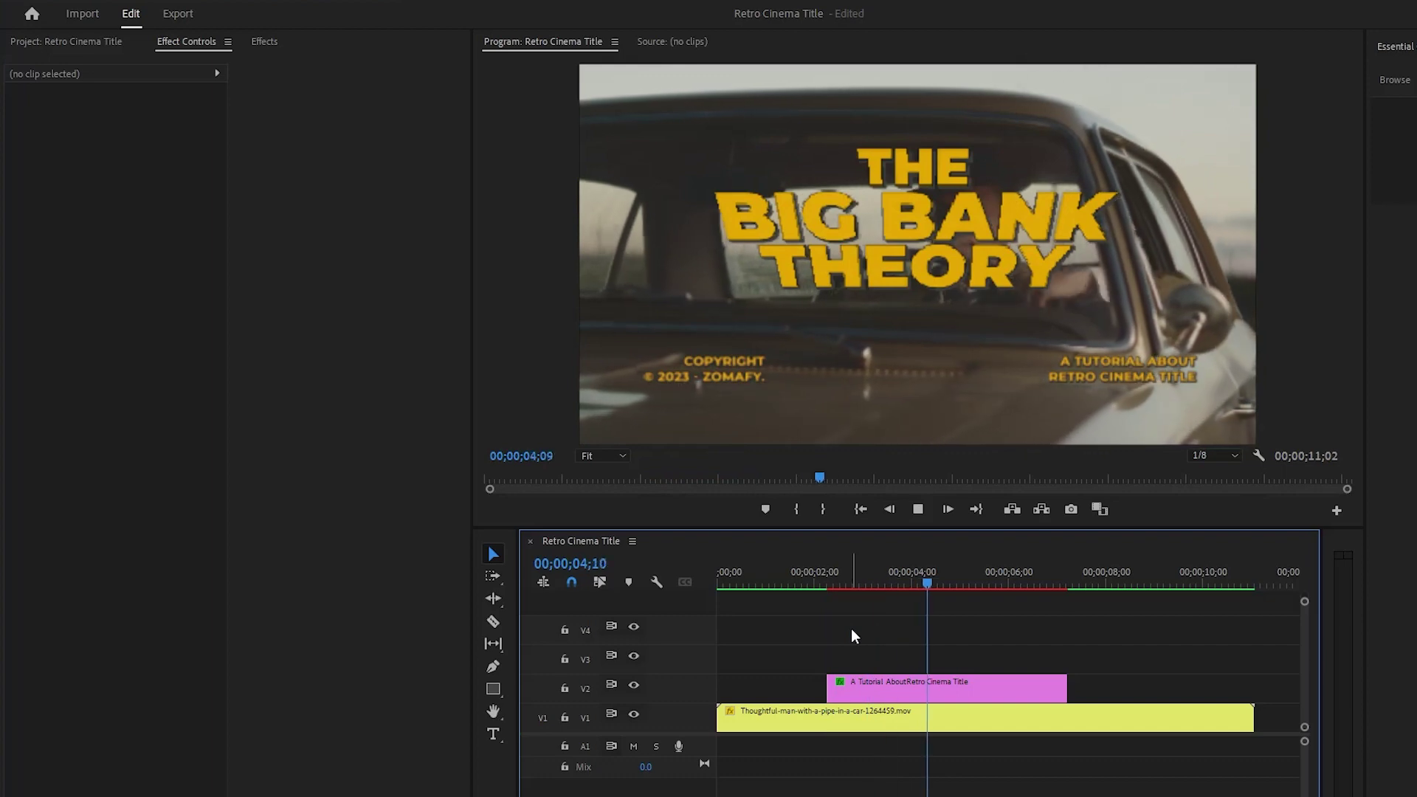
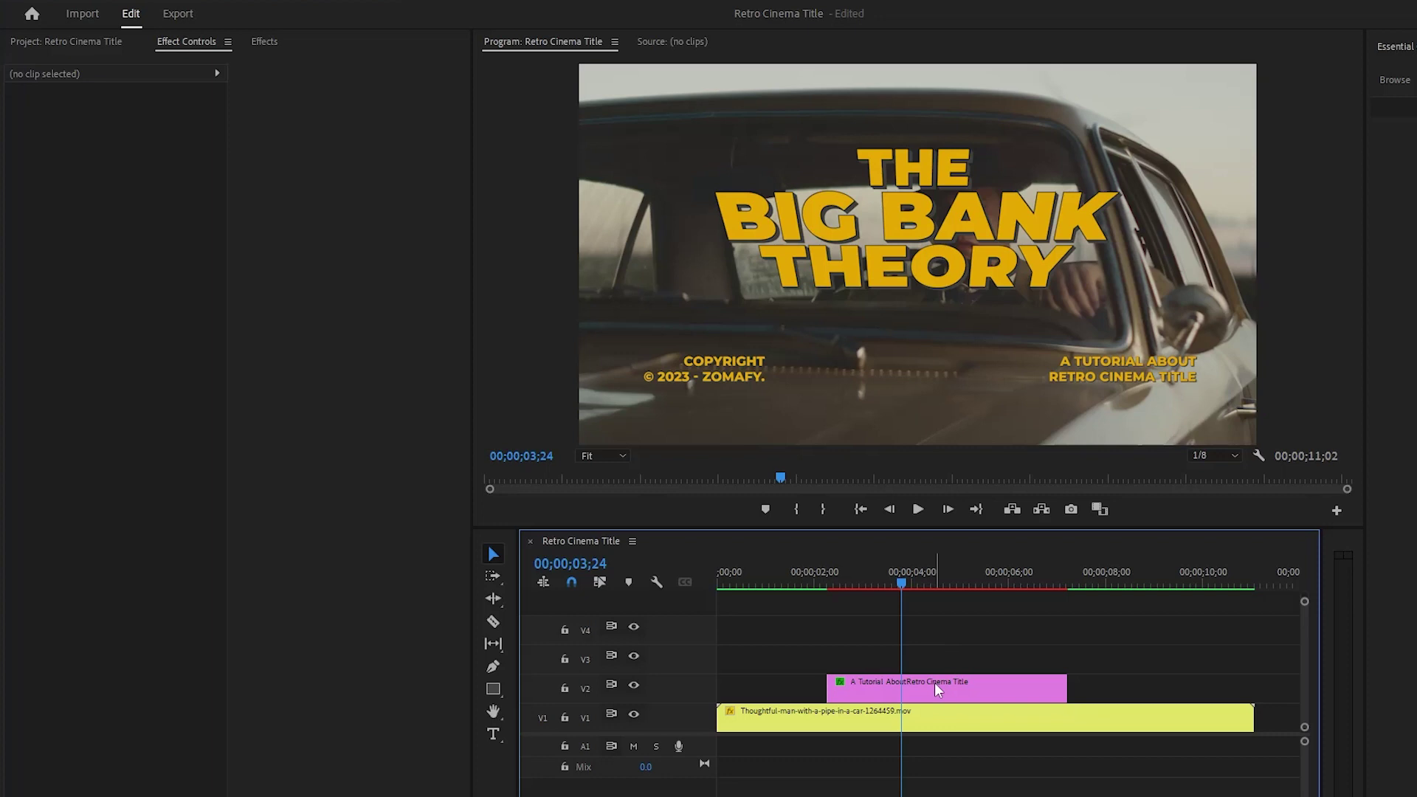
Step: Clear the TINT search from the effects library and expand the Presets folder
mouse_move(934, 684)
click(267, 43)
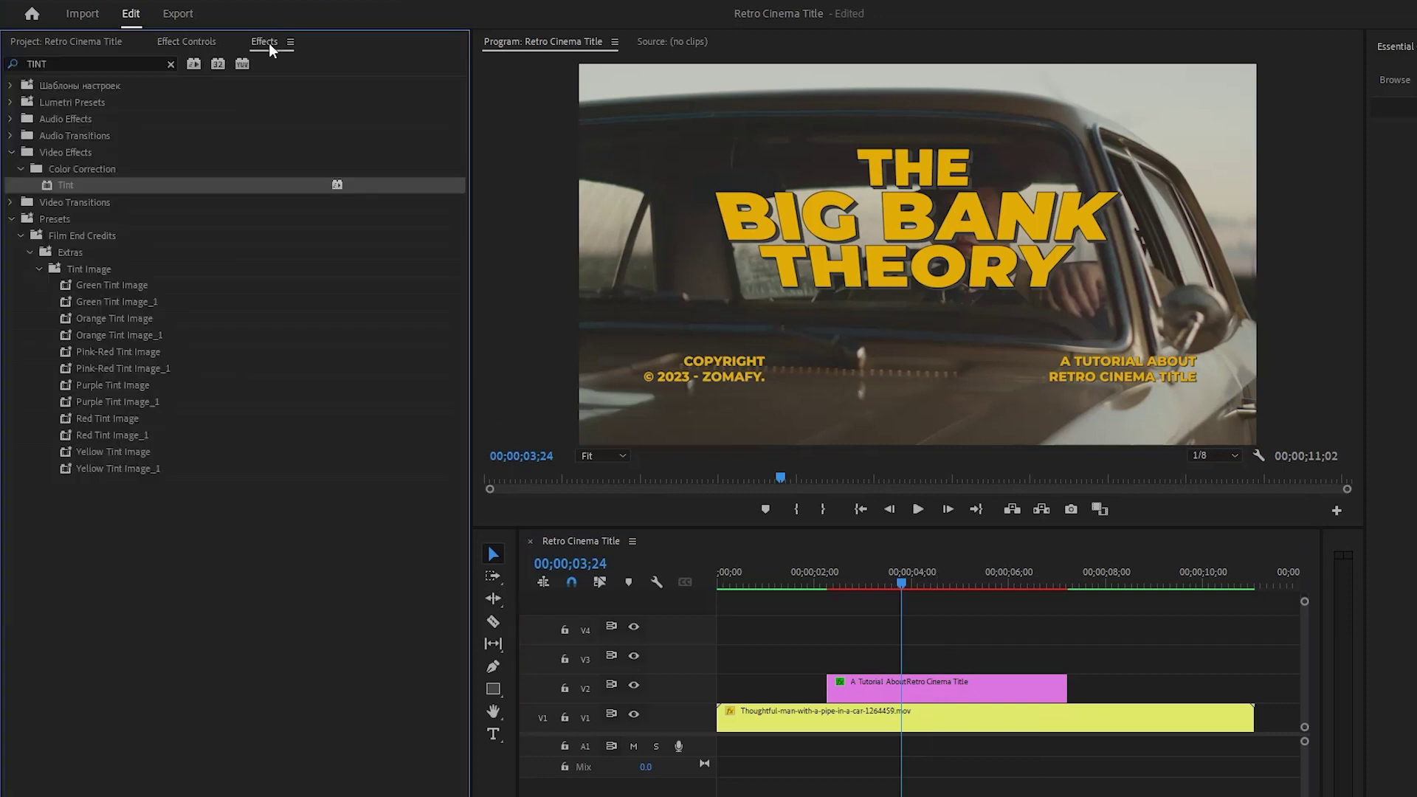
click(171, 65)
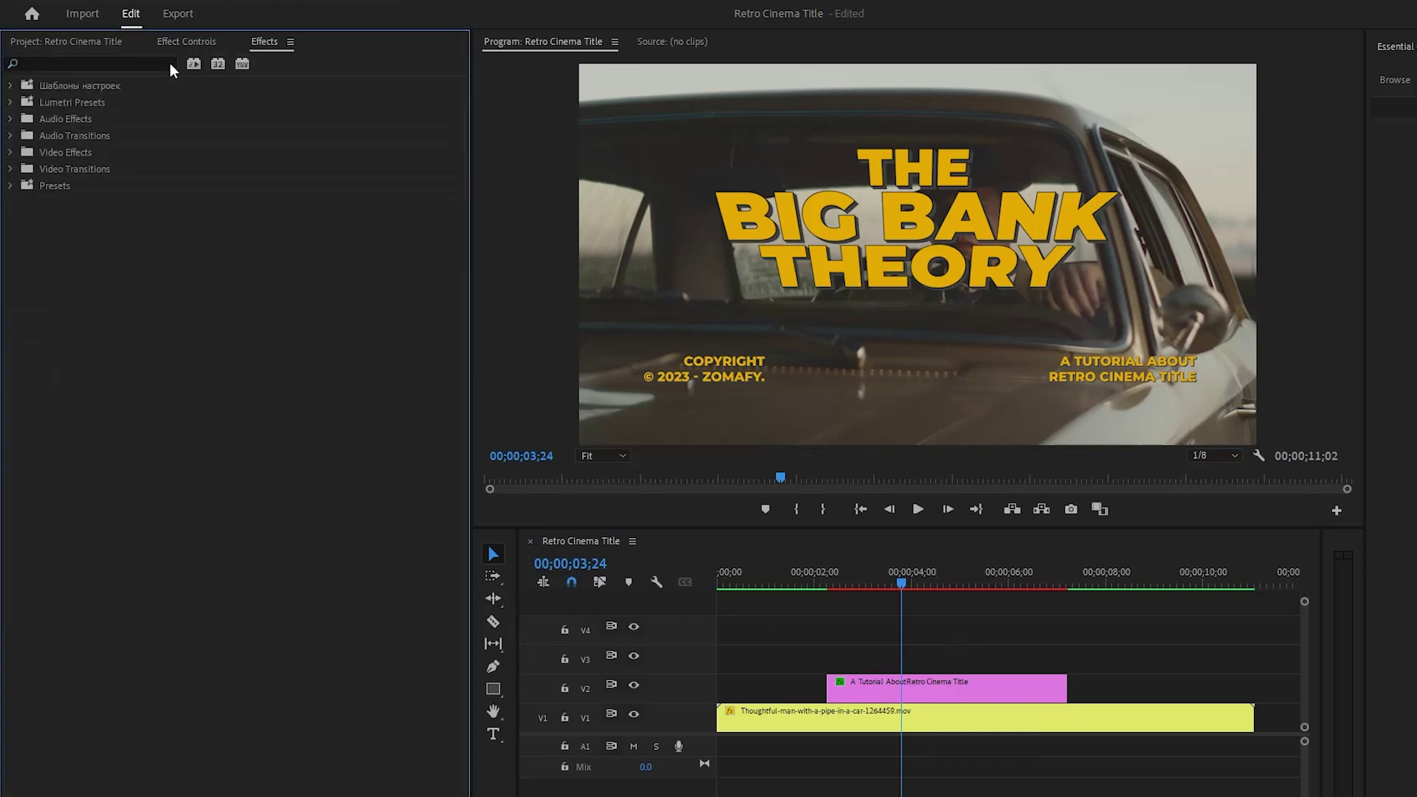
click(11, 187)
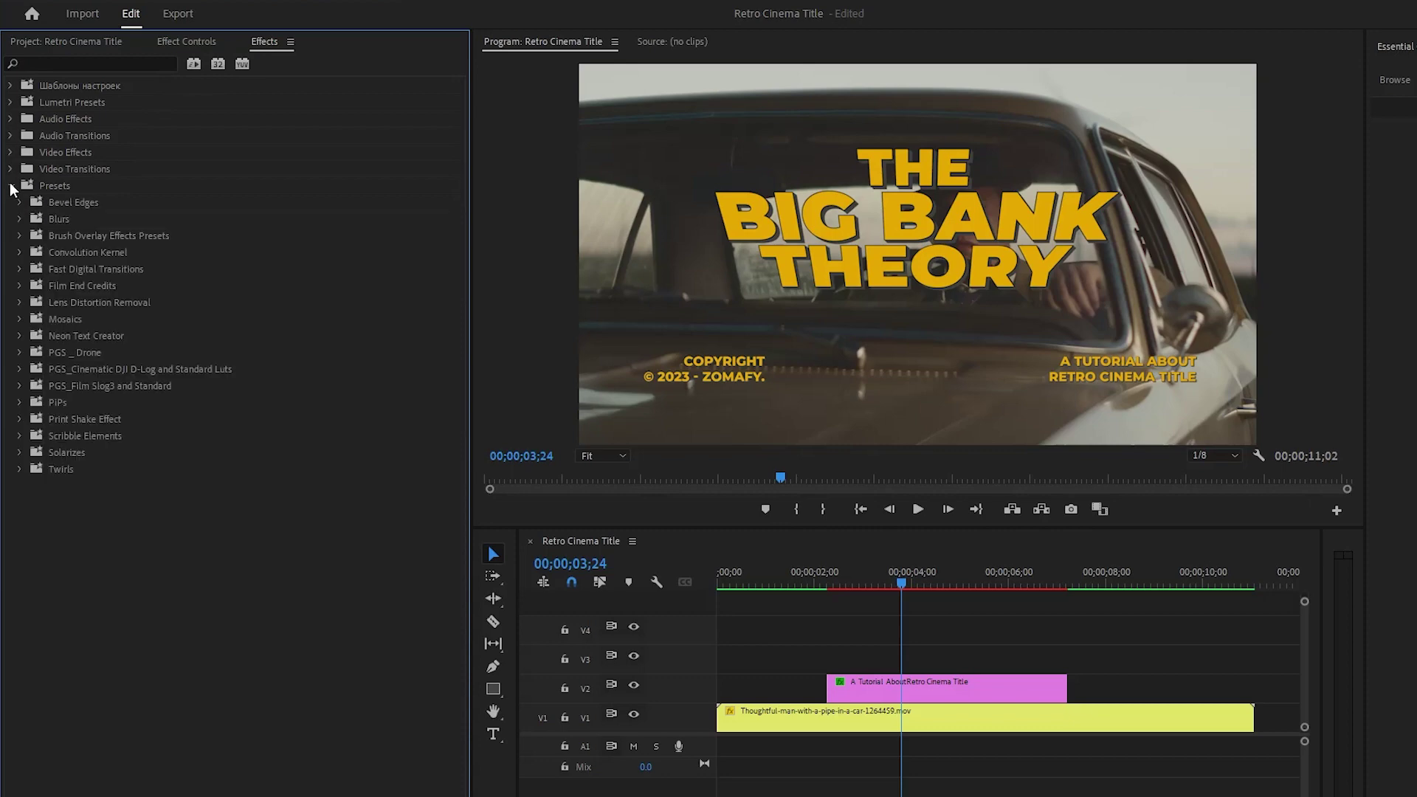
right_click(101, 186)
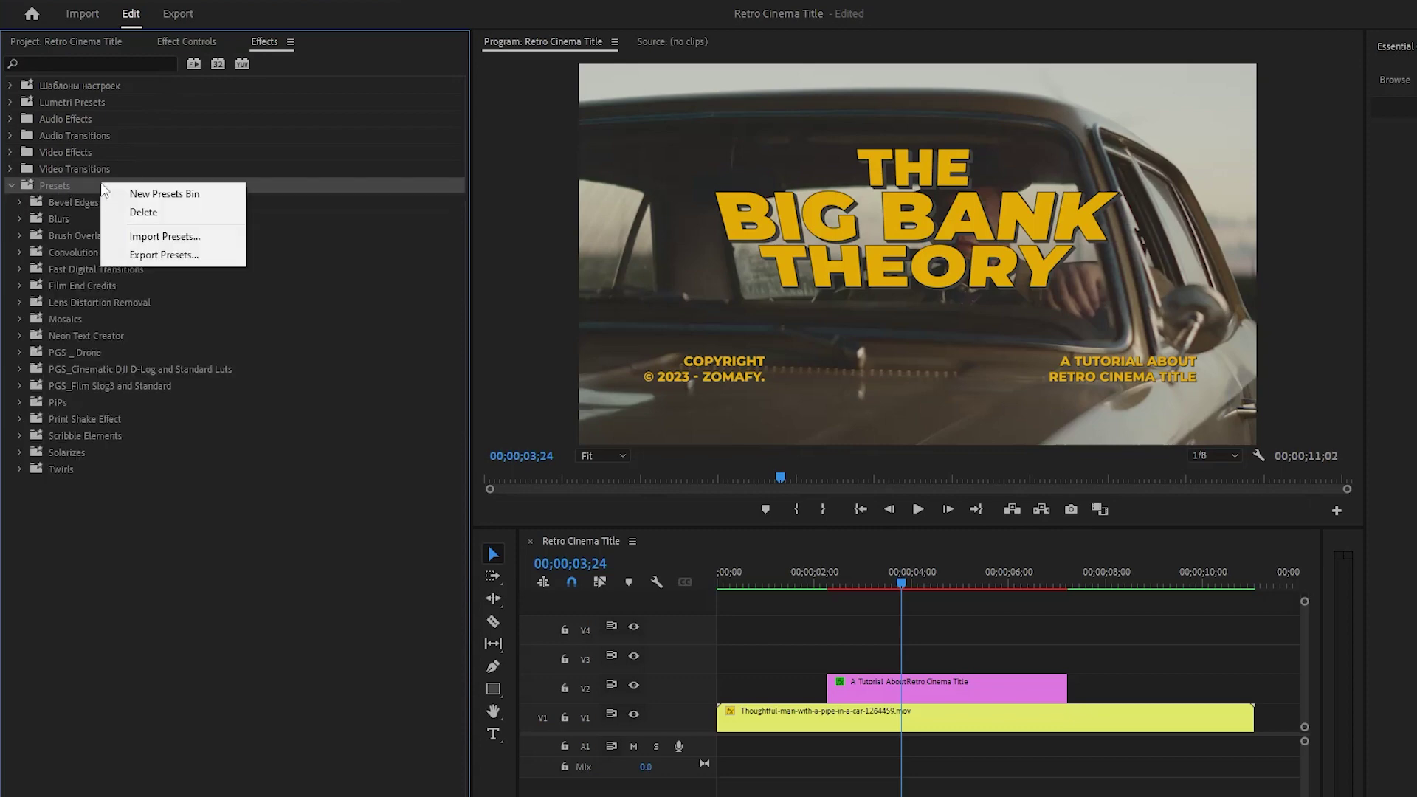
click(144, 237)
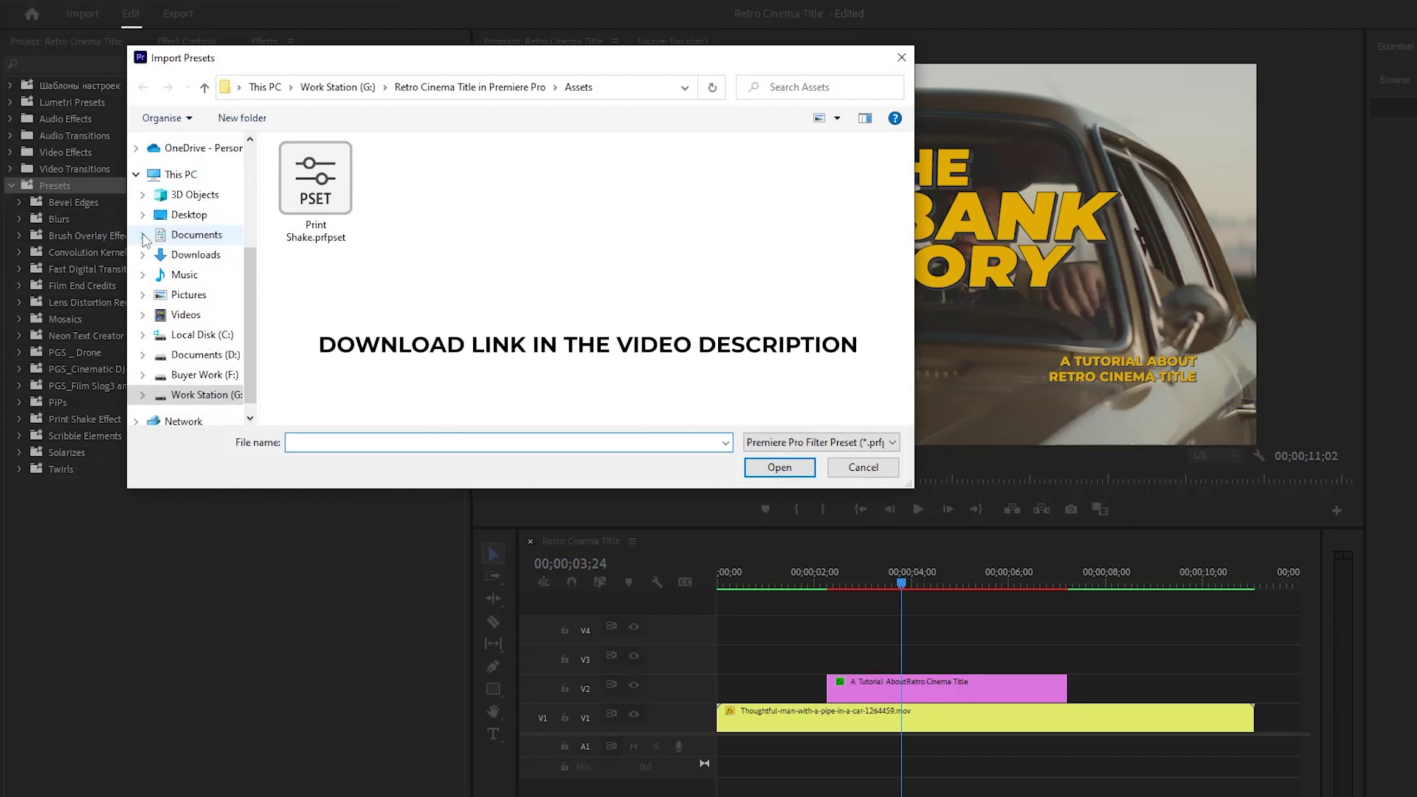
click(310, 198)
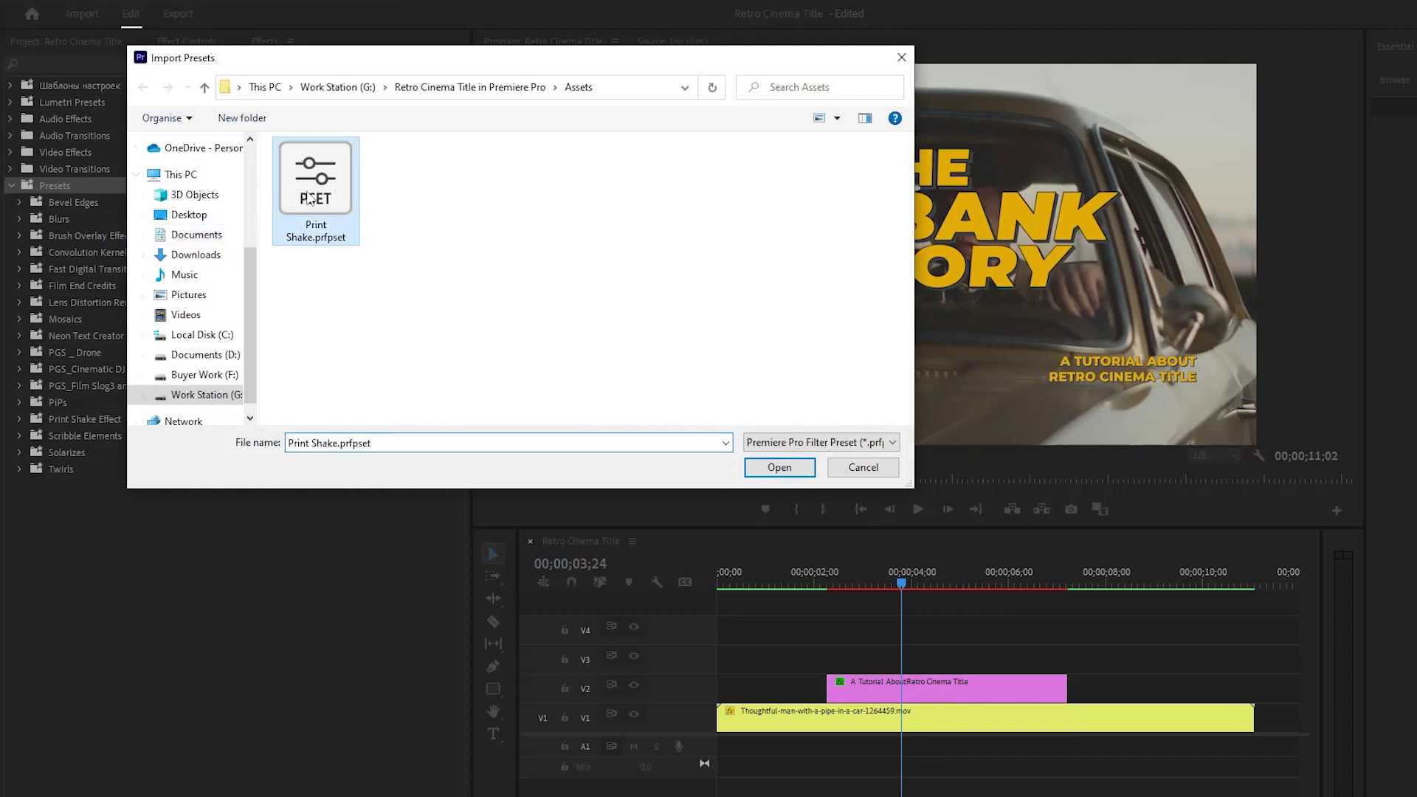
click(868, 468)
Step: Apply the Print Shake preset from the Print Shake Effect folder to the title graphic on V2
click(21, 418)
click(92, 418)
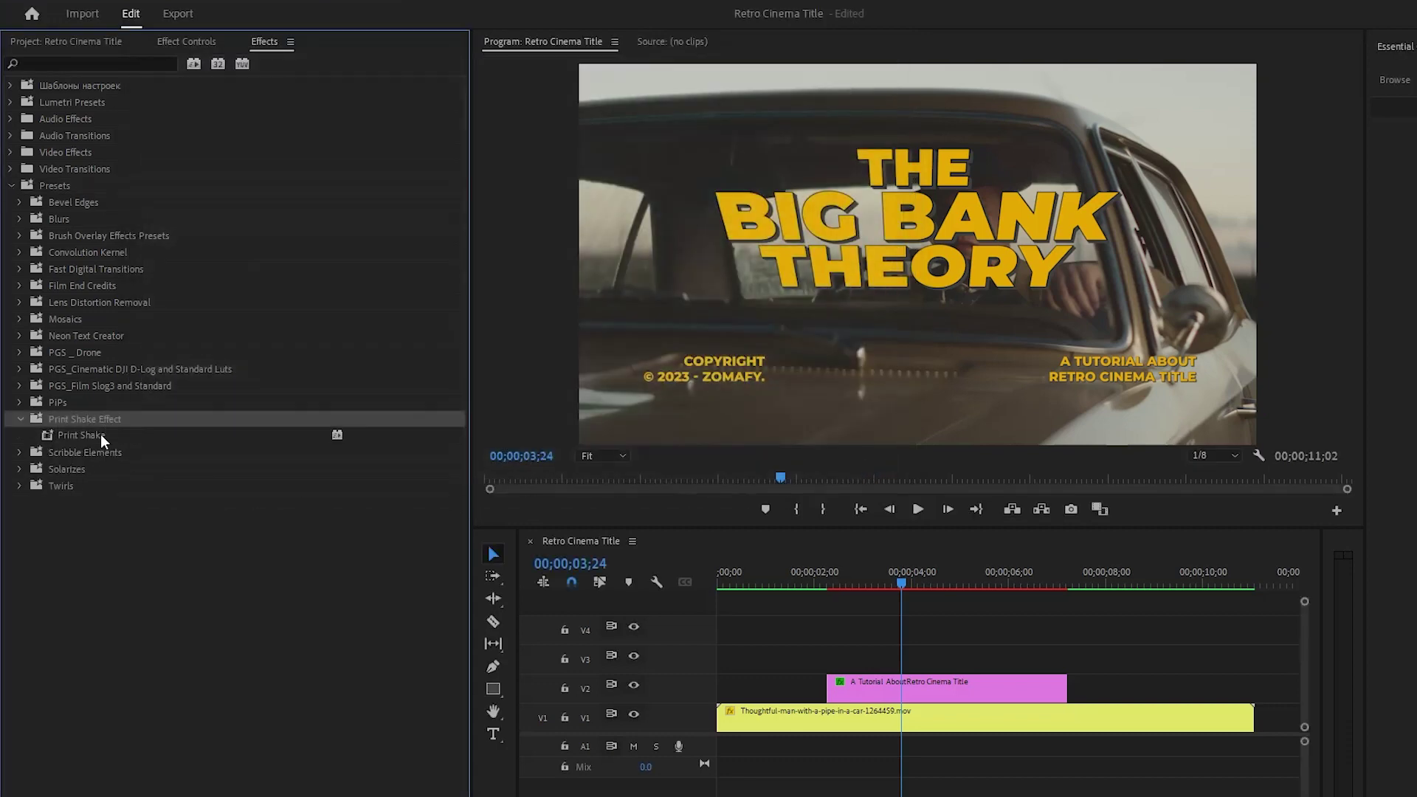
click(81, 436)
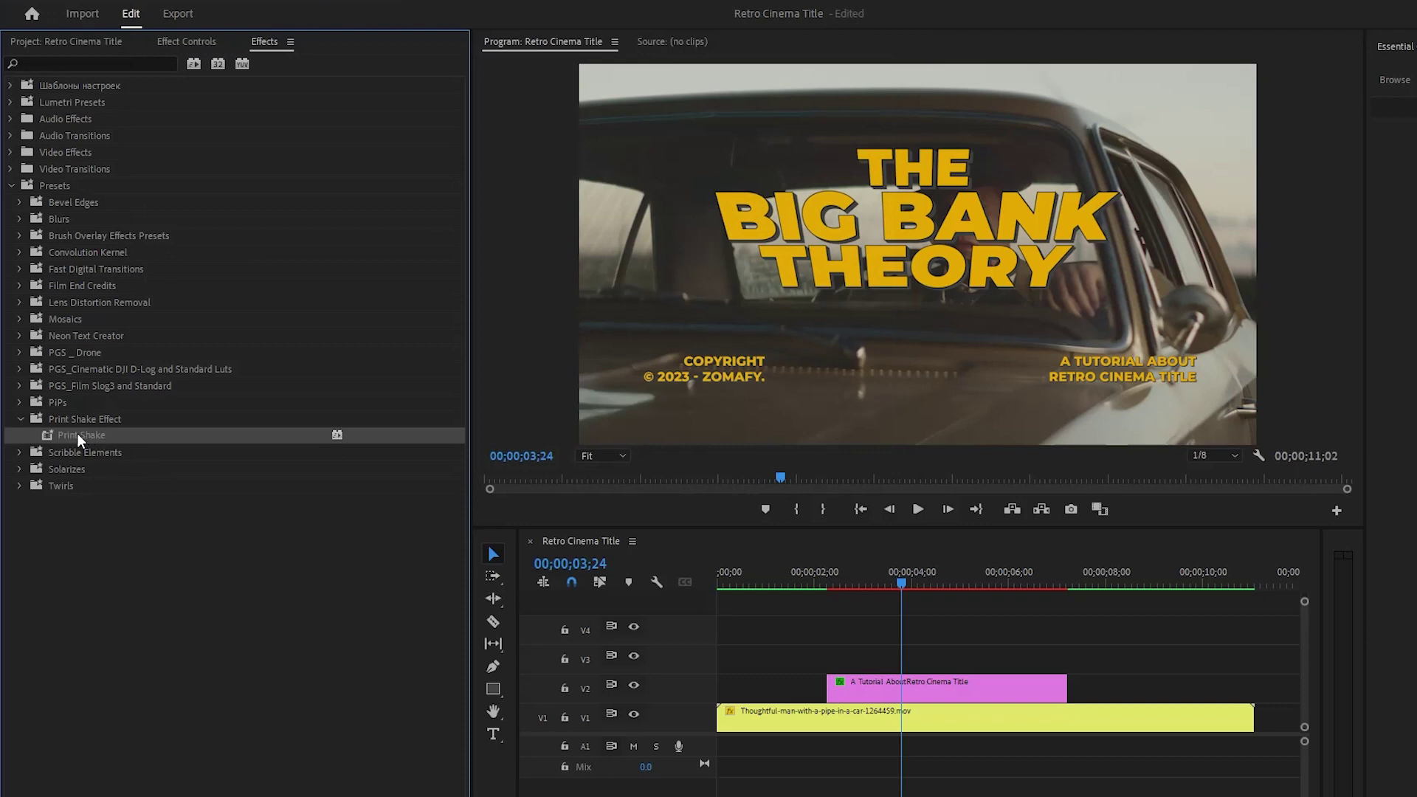
drag(77, 432, 863, 690)
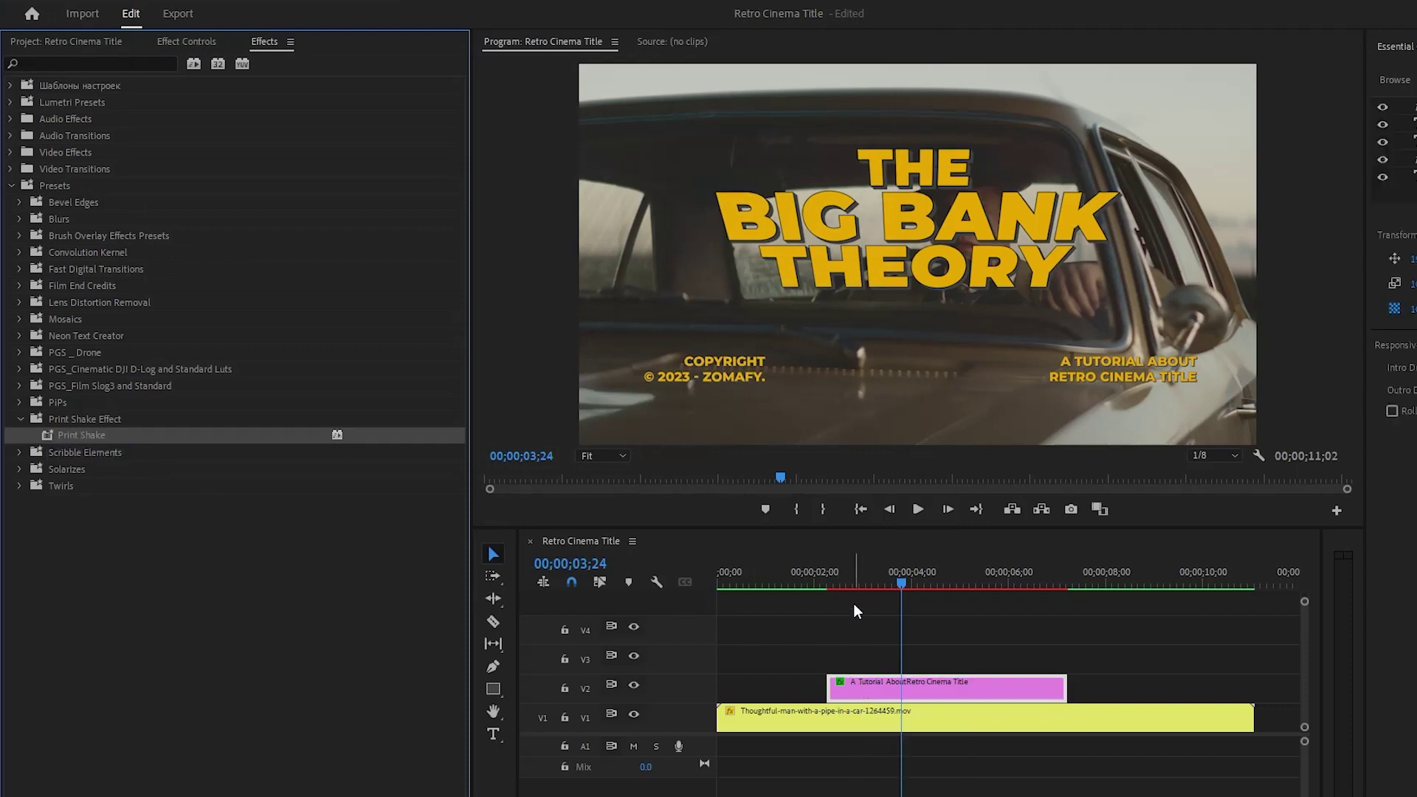
Step: Render the sequence from In to Out
click(855, 581)
mouse_move(856, 581)
mouse_down()
mouse_move(832, 583)
mouse_move(867, 582)
mouse_up()
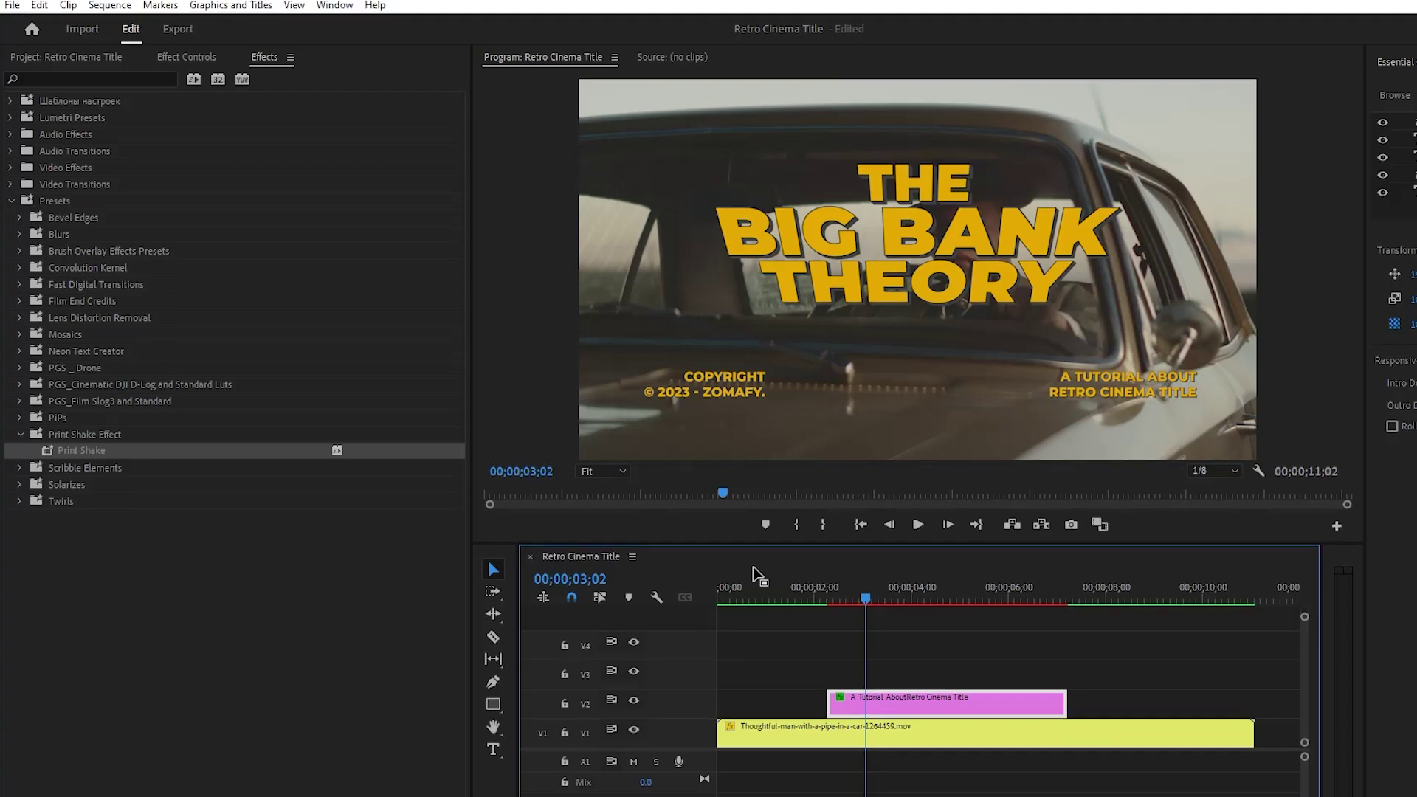
click(110, 11)
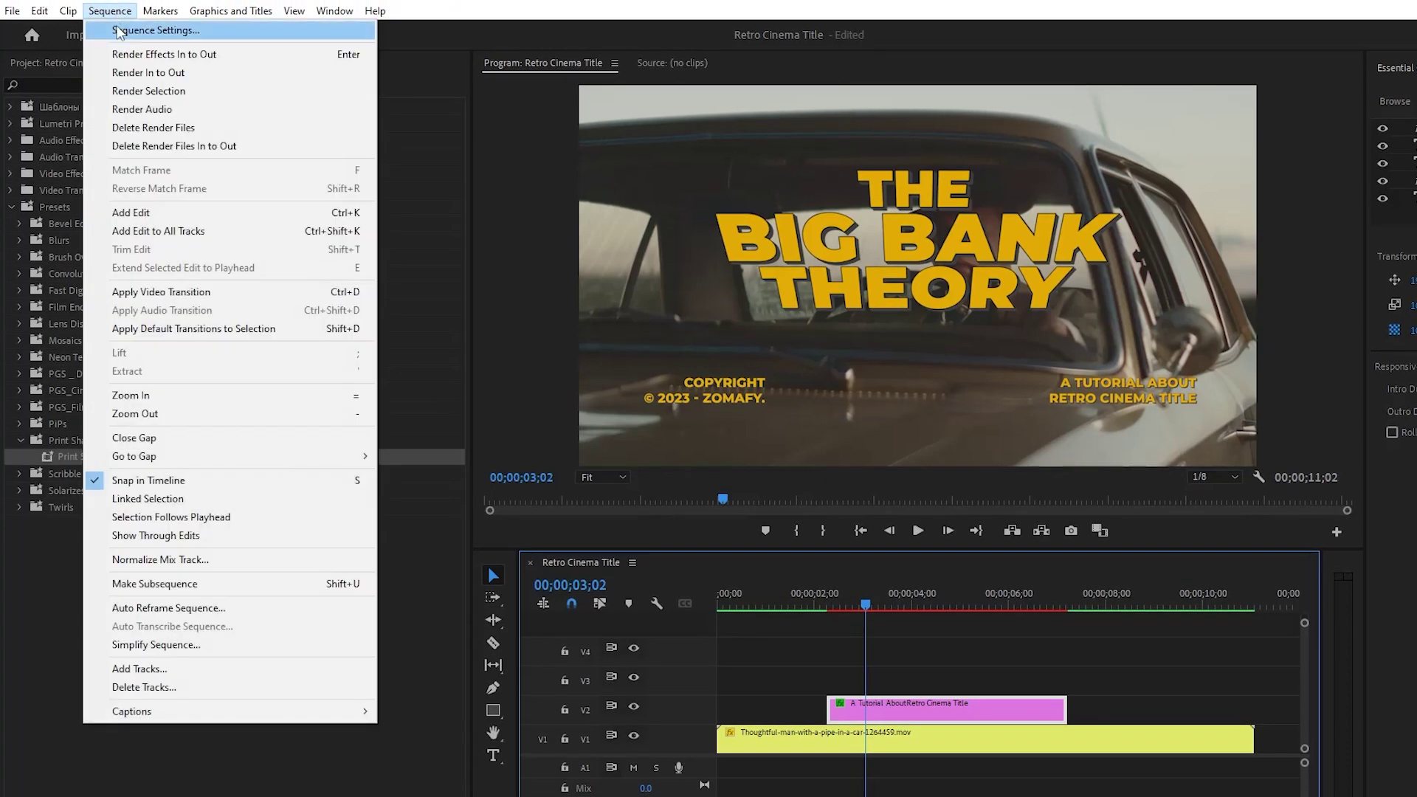
click(193, 73)
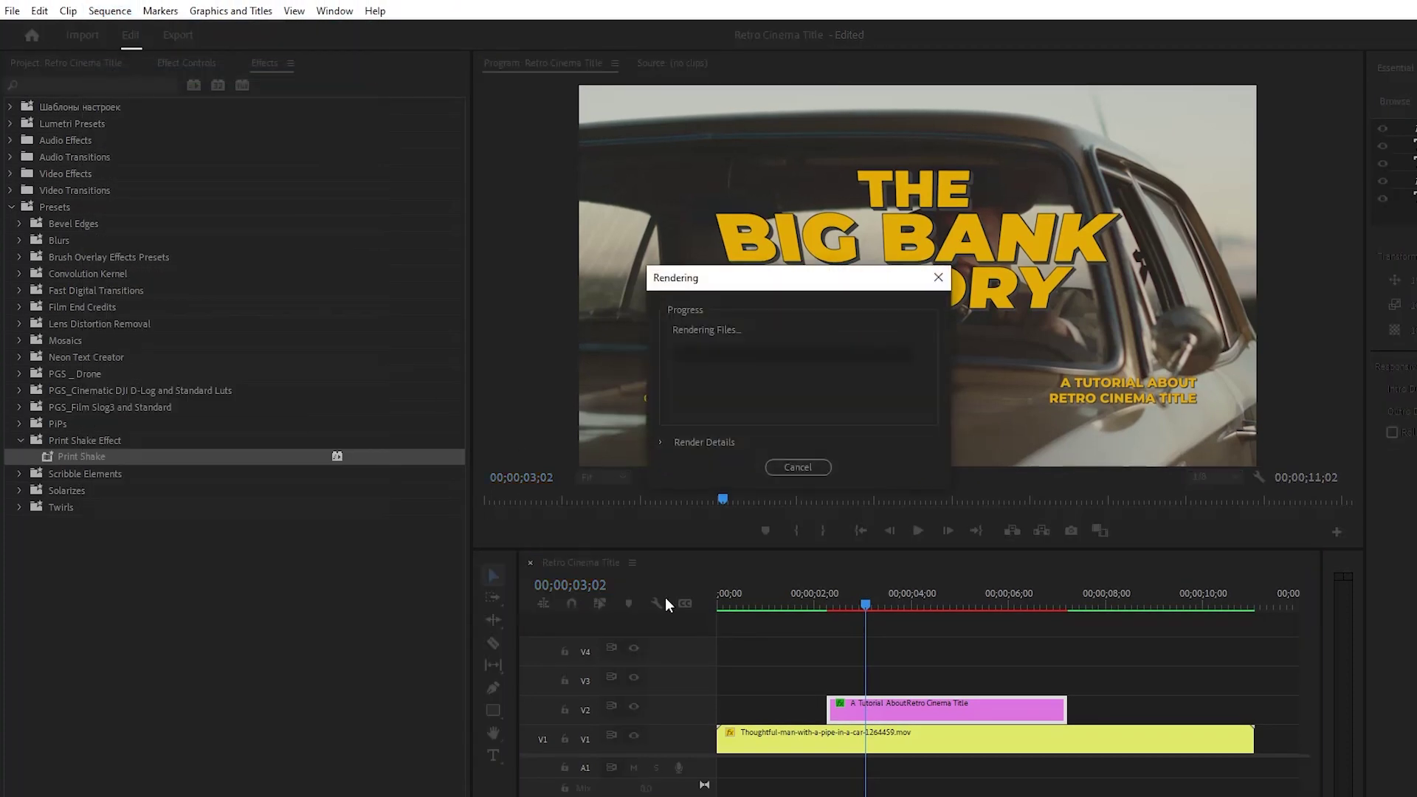
Step: Play the rendered sequence from its beginning to review the title's shake animation, and return the playhead to 00;00;03;28
click(941, 629)
click(746, 603)
key(Home)
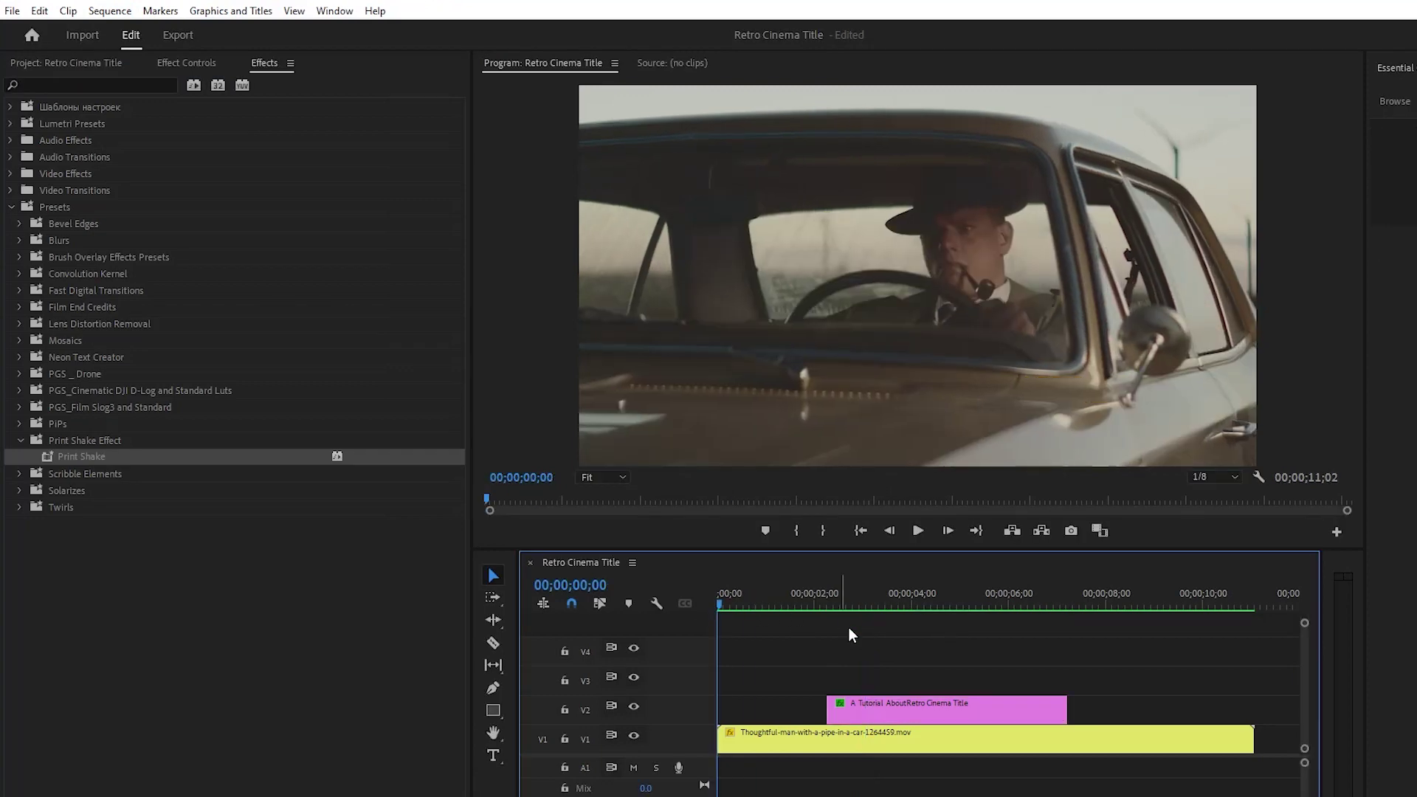
key(space)
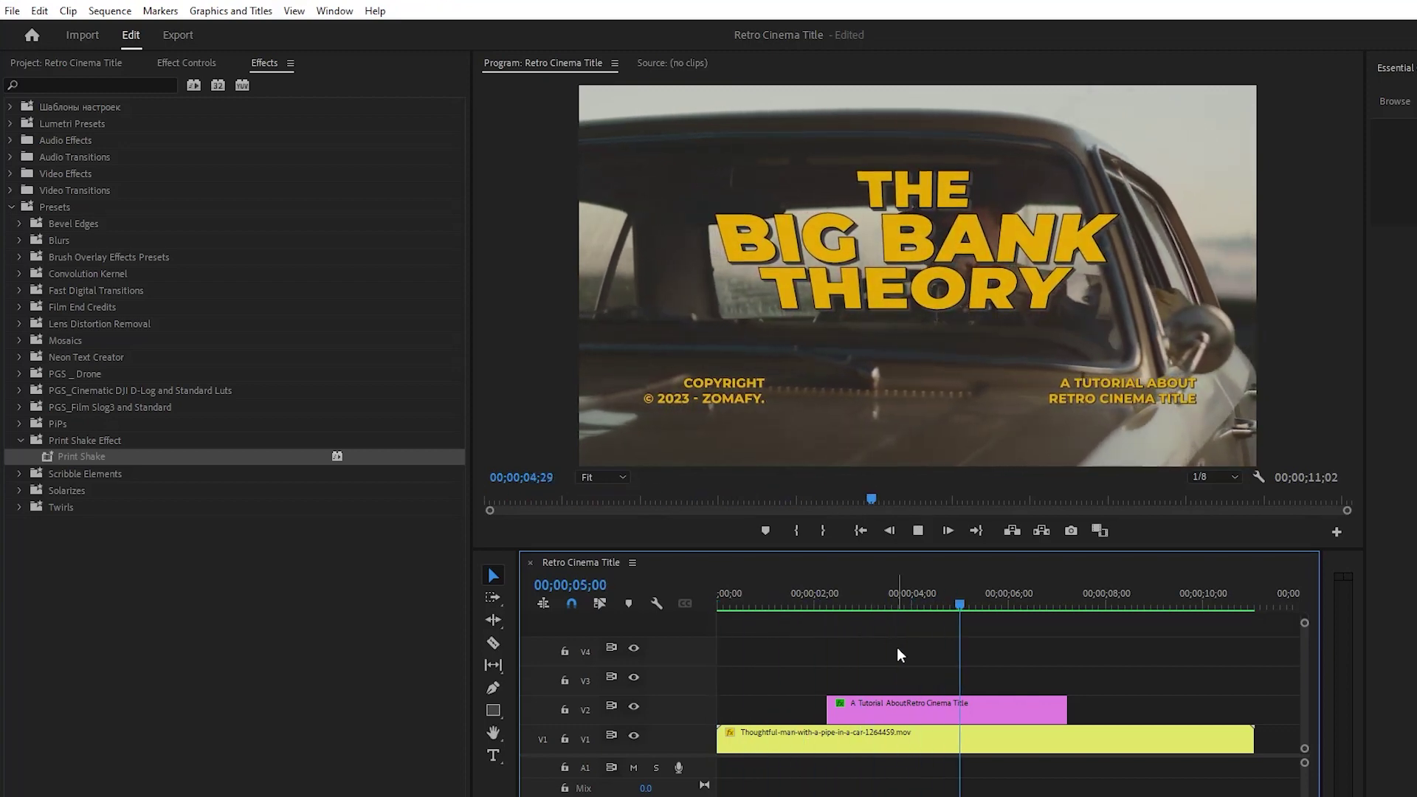
key(space)
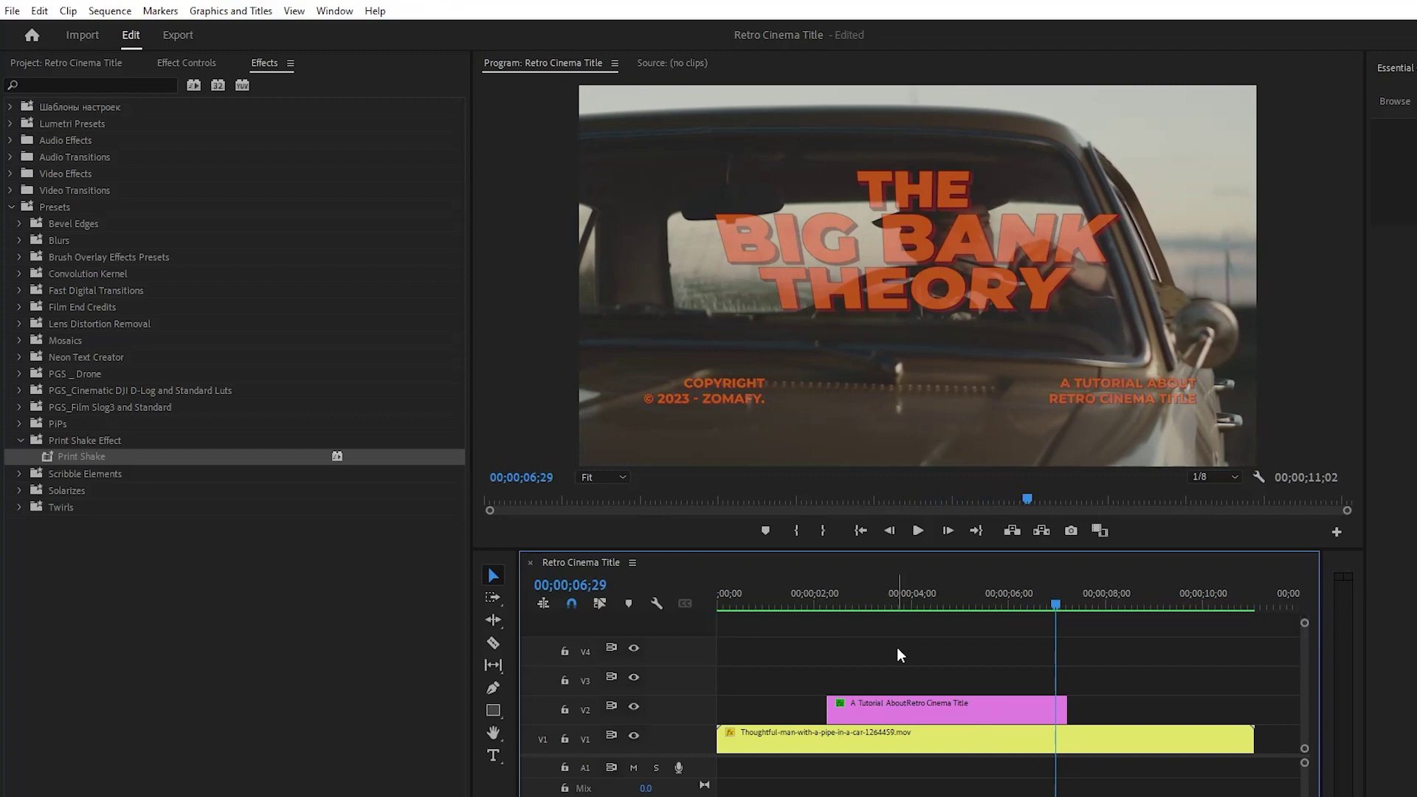
key(space)
key(space)
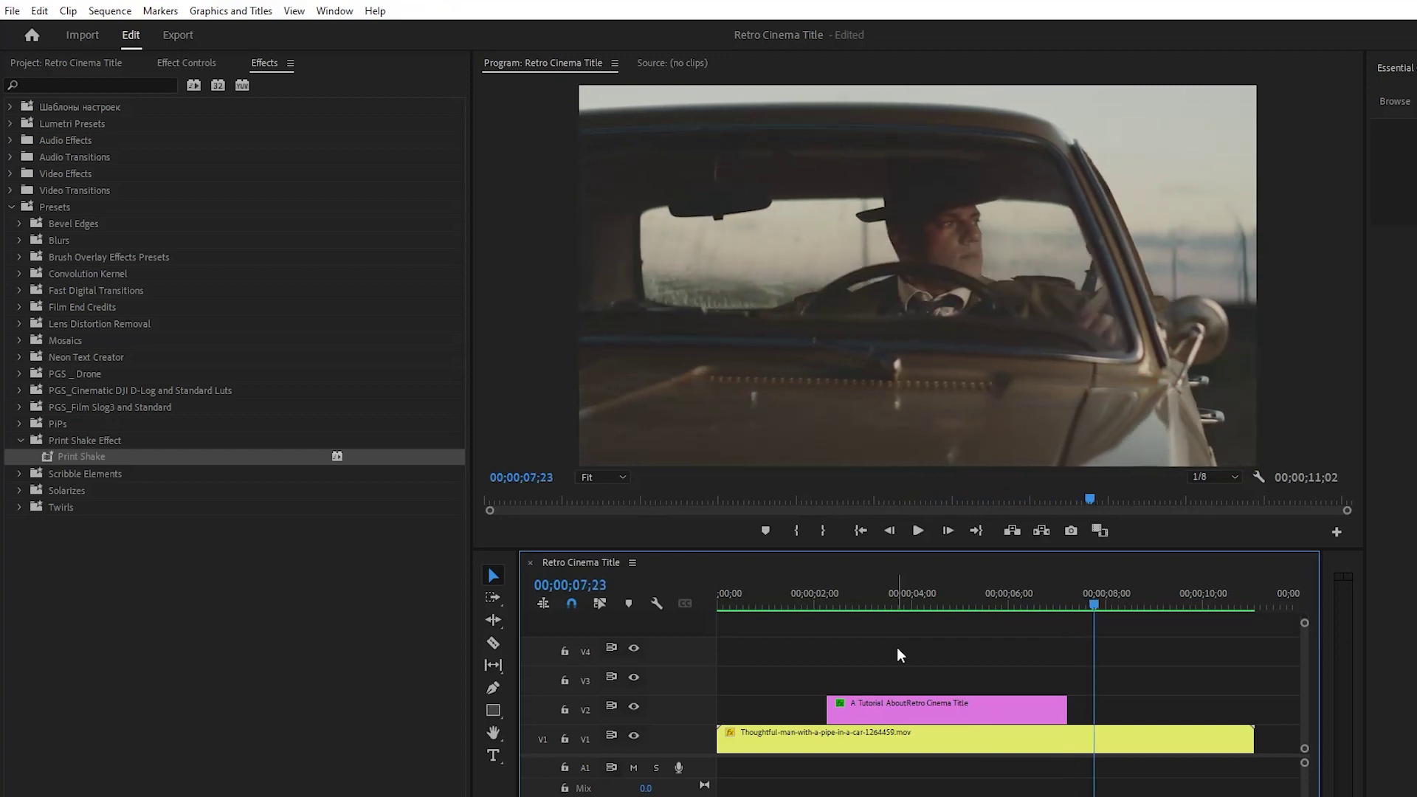
click(907, 599)
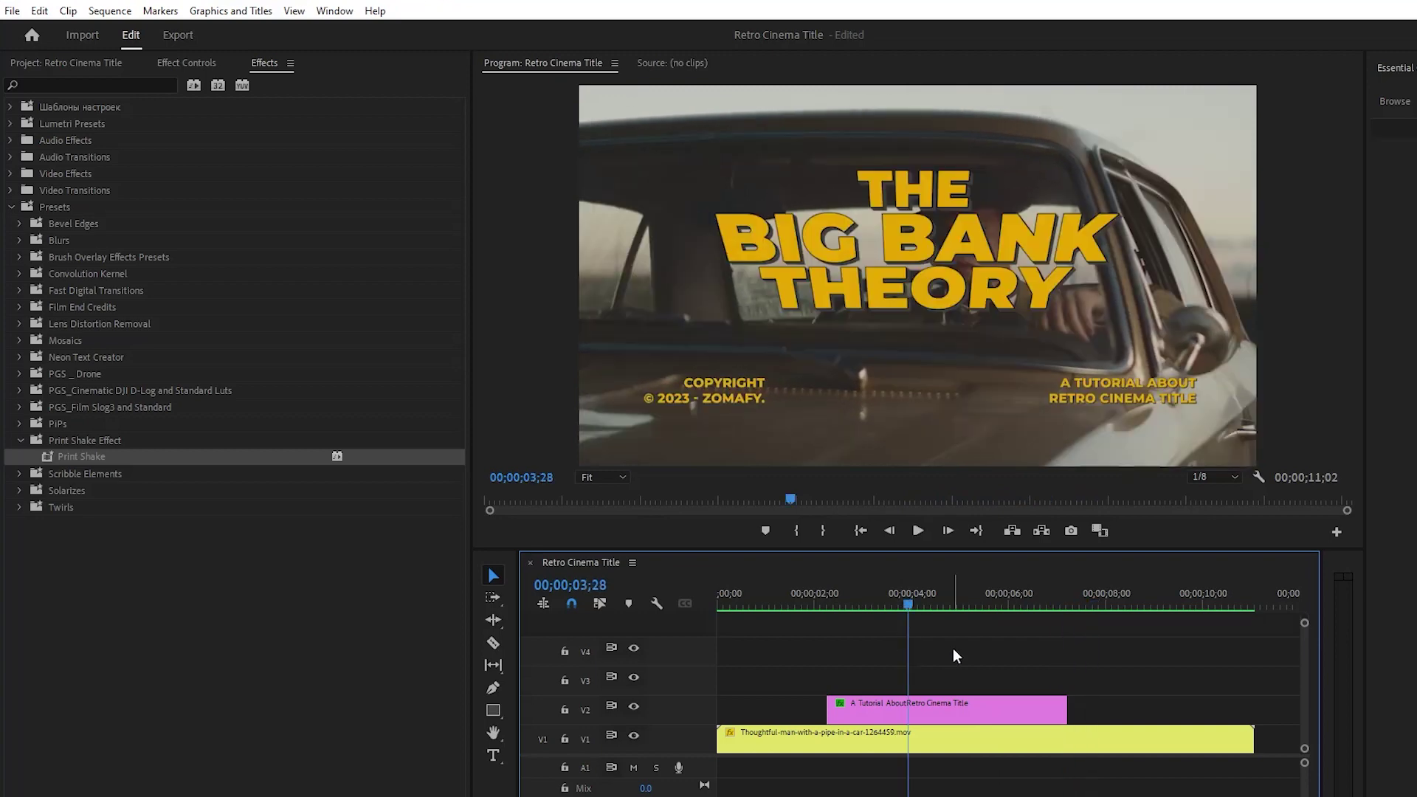
Step: Import 4K Black Bar.png from the Black Bar folder in File Explorer into the Premiere Pro project
click(78, 64)
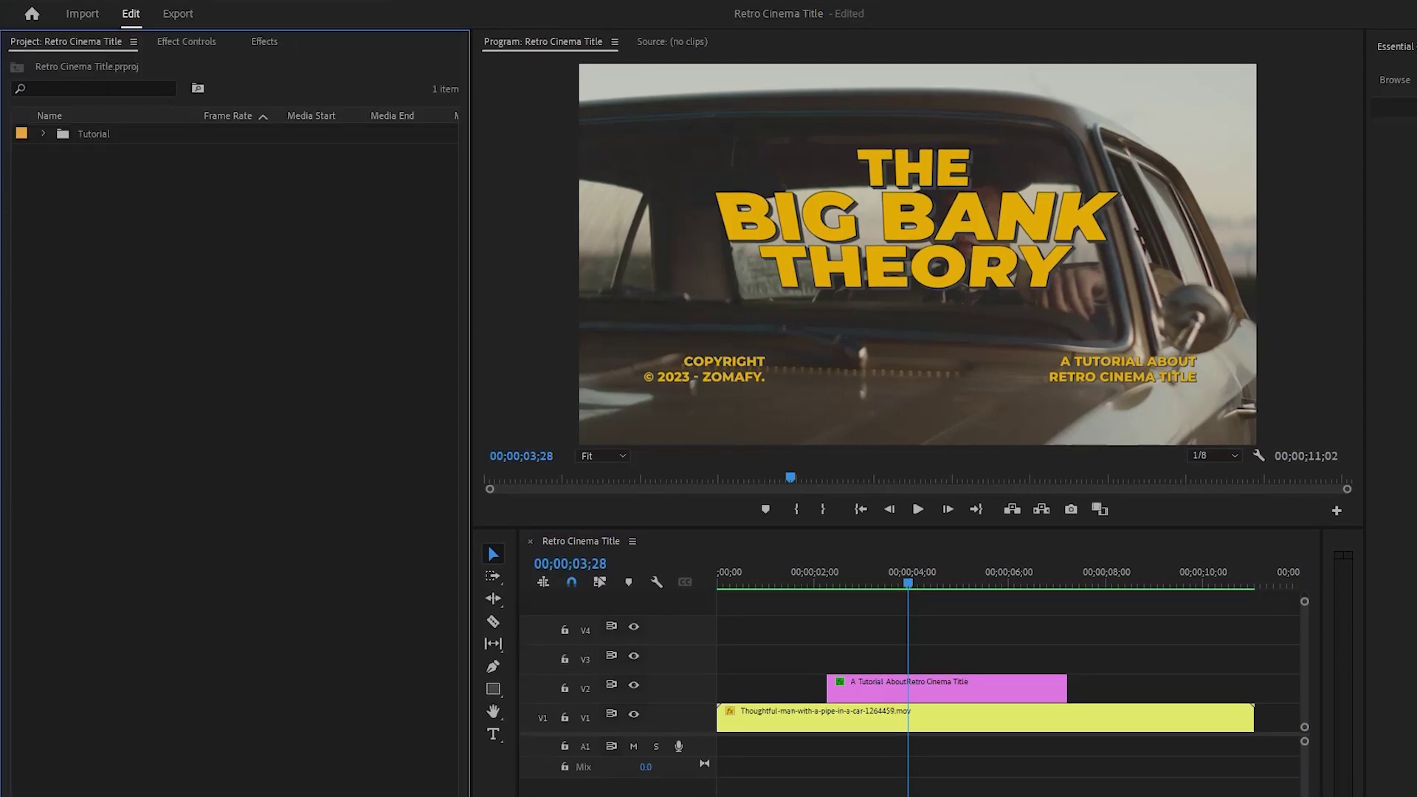
key(alt+Tab)
drag(796, 406, 545, 453)
click(607, 516)
click(578, 413)
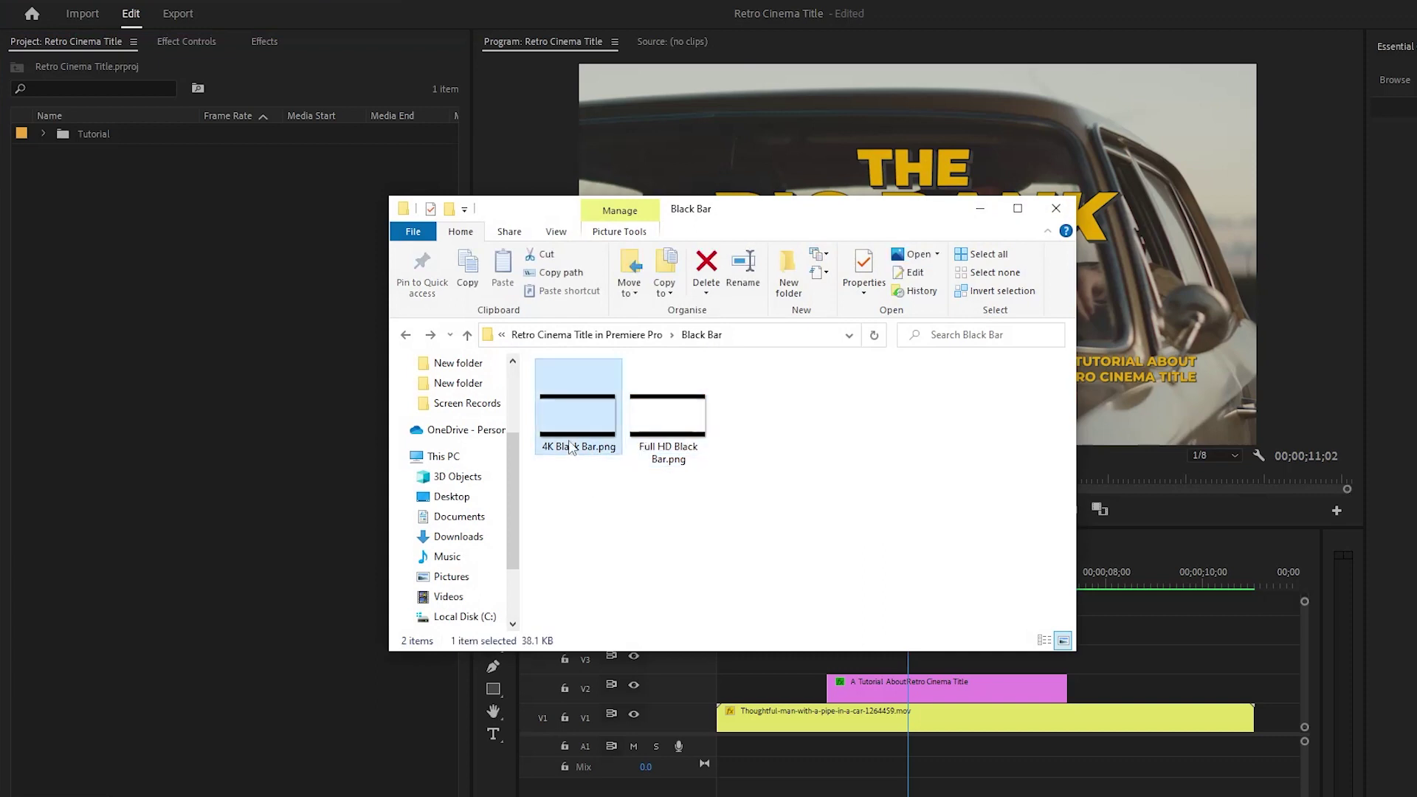
click(683, 446)
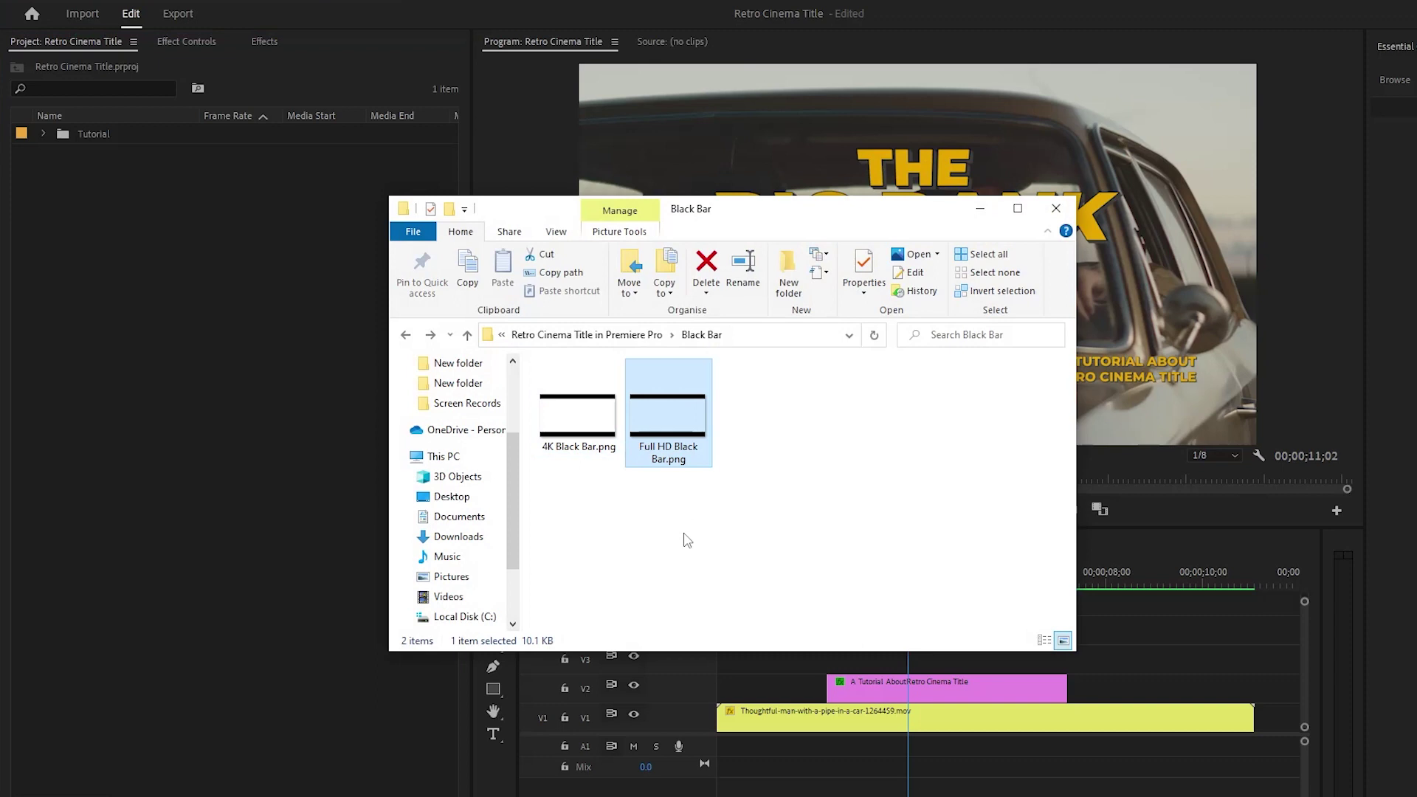
click(686, 540)
drag(578, 413, 221, 517)
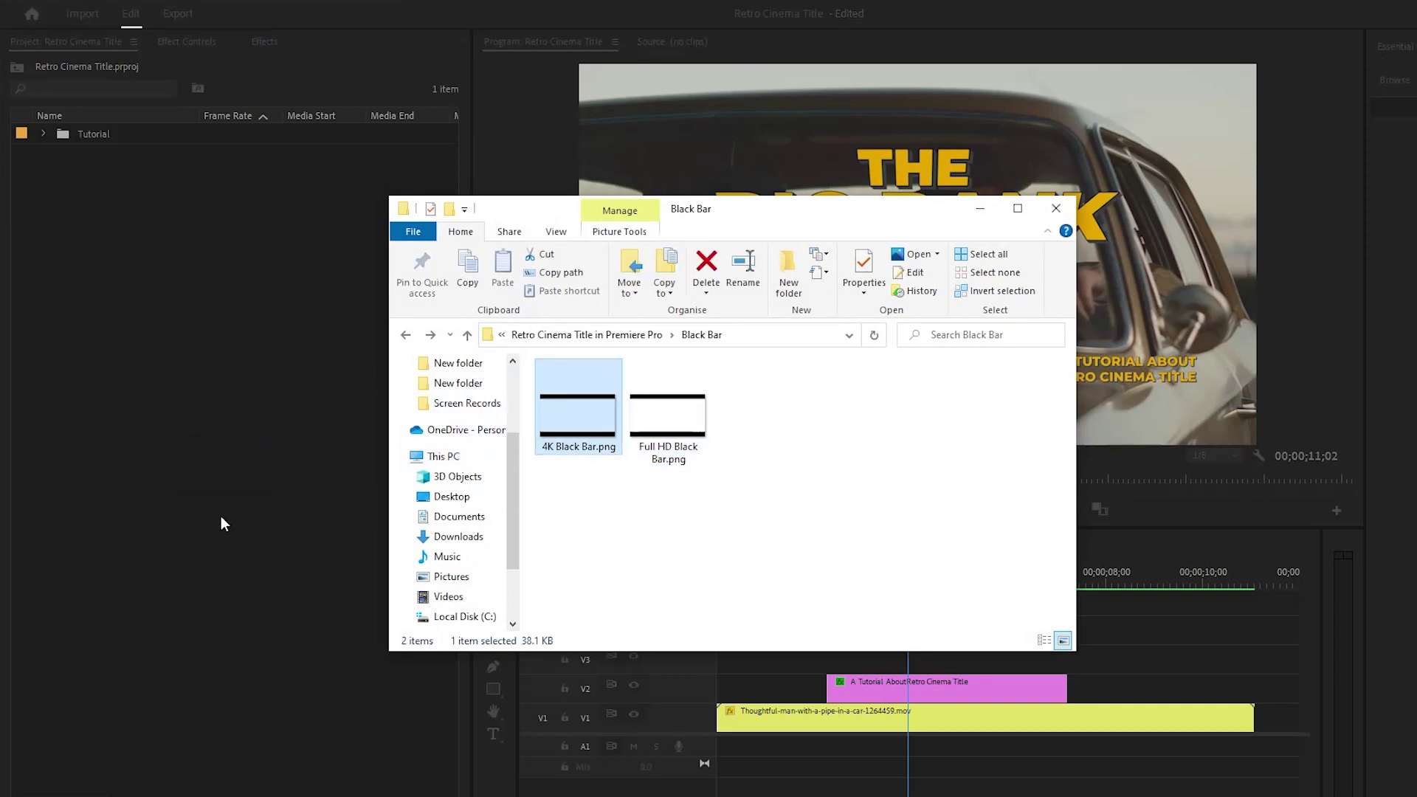
click(980, 208)
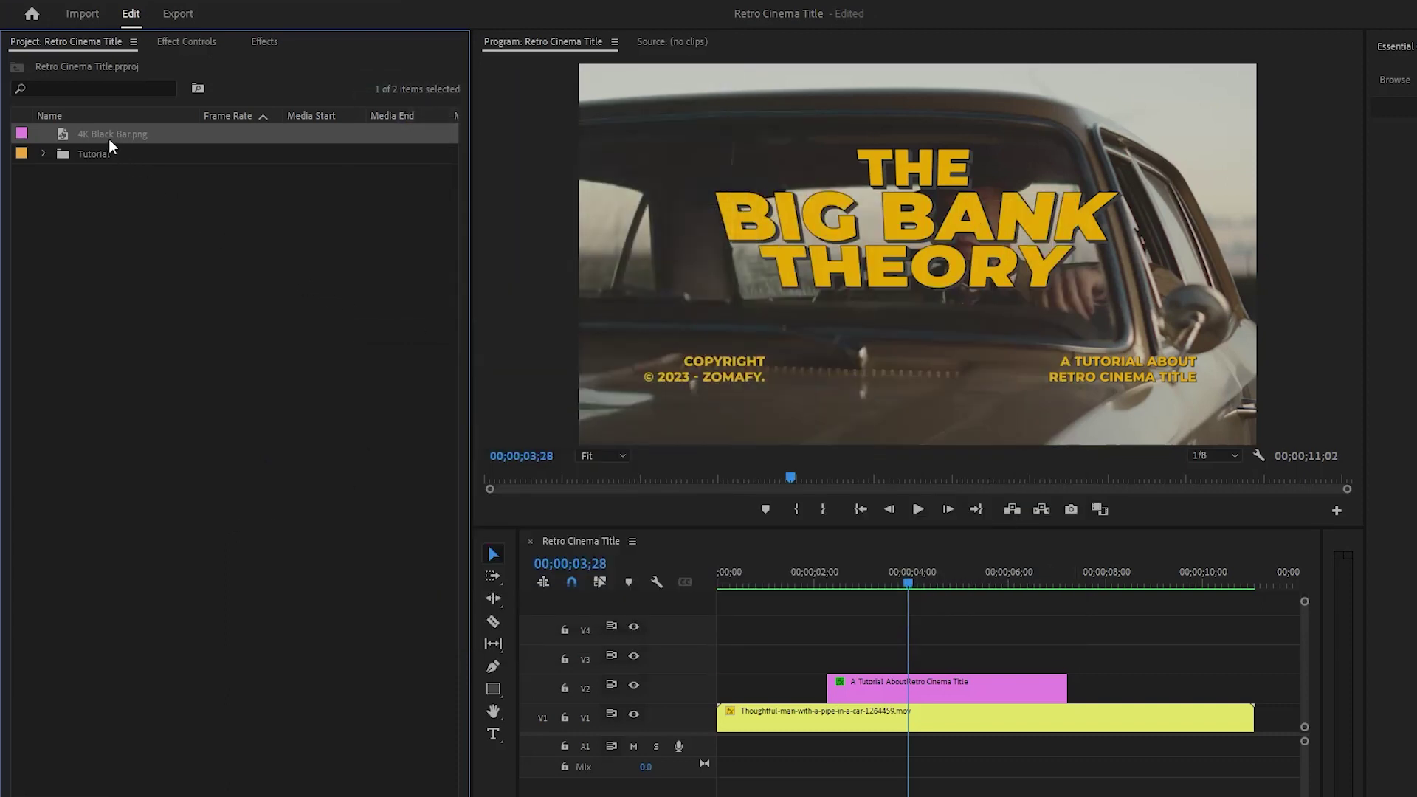
Step: Place 4K Black Bar.png on V3 at the sequence start and extend it to the end of the film clip
drag(99, 132, 694, 665)
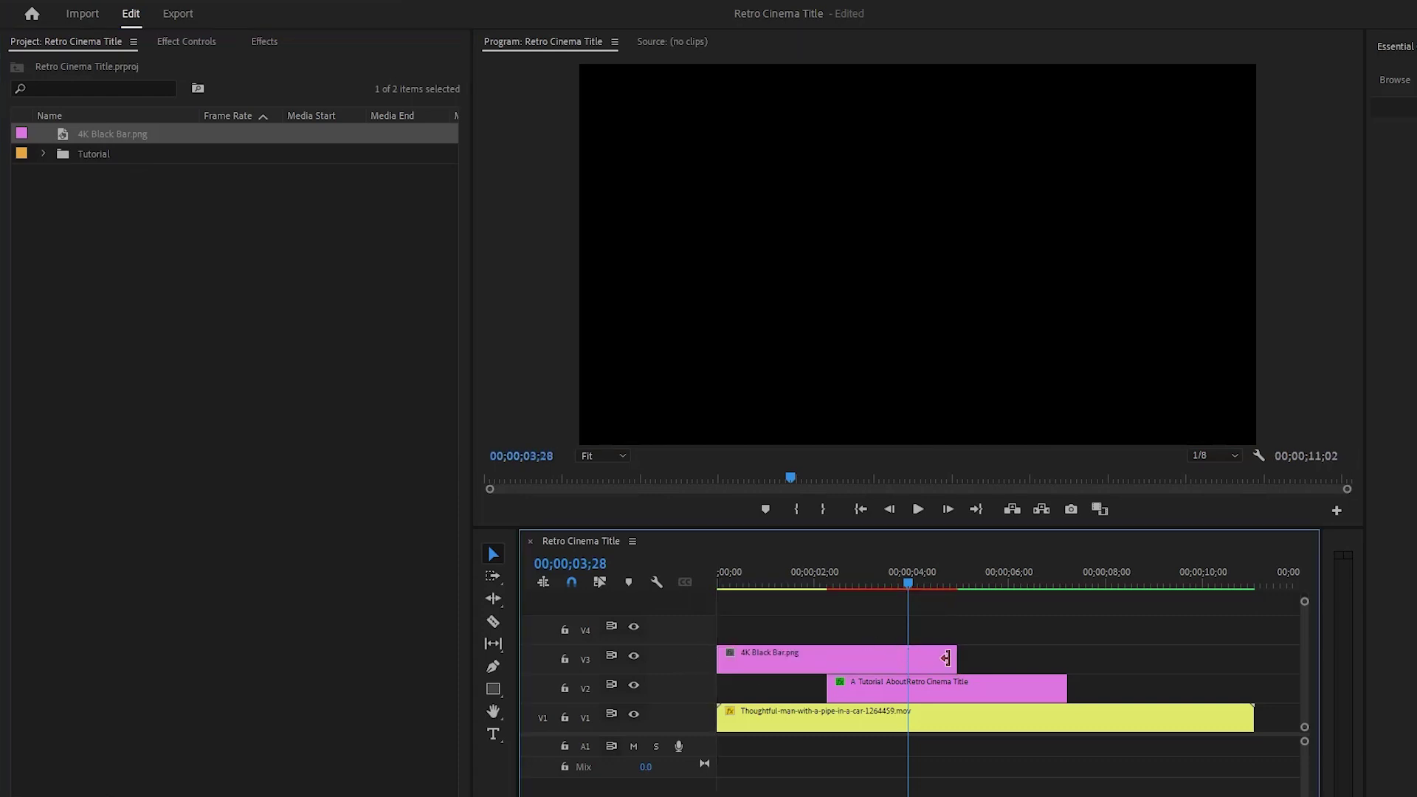
drag(961, 656, 1247, 668)
click(1108, 660)
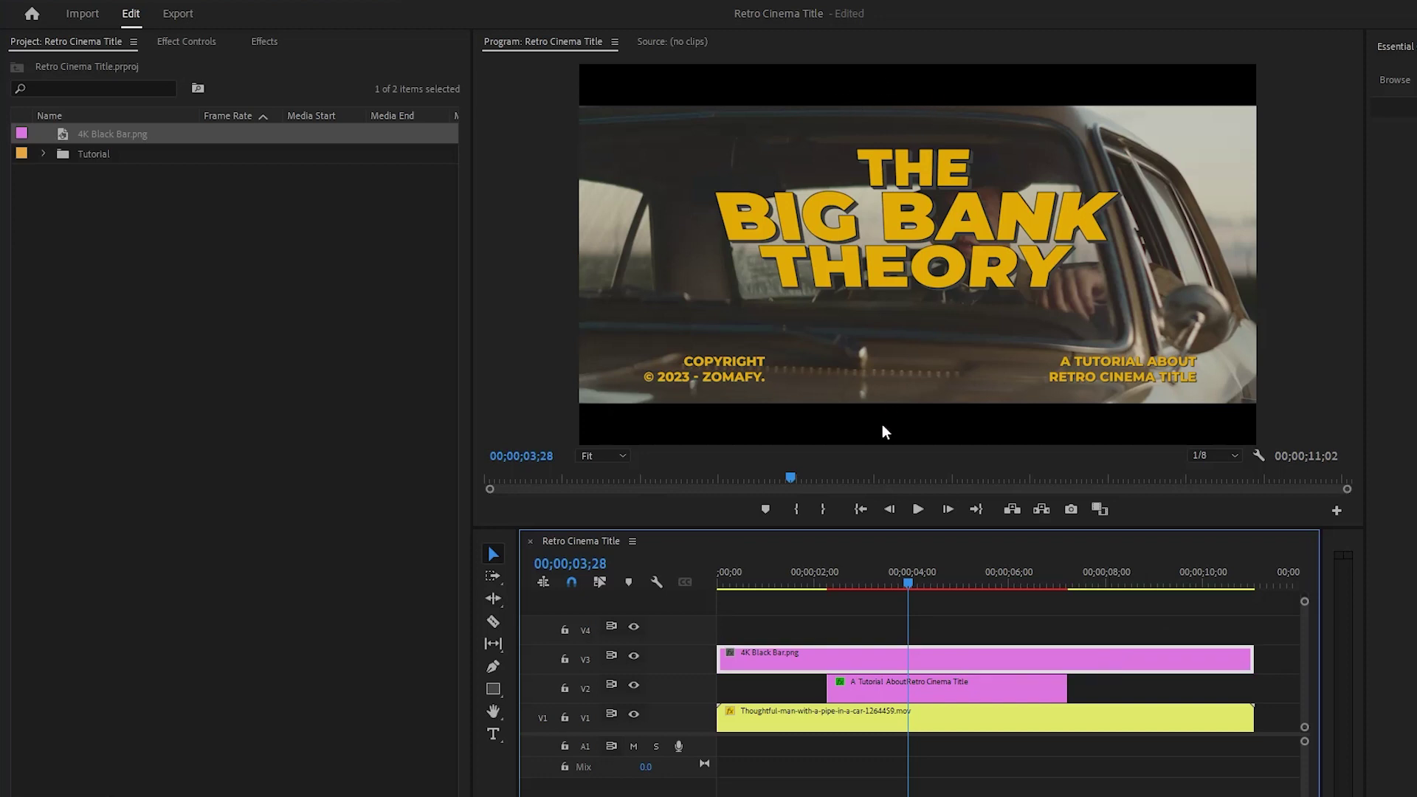
Step: Create a new adjustment layer at 3840 × 2160, 29.97 fps Drop-Frame, with square pixels
click(333, 441)
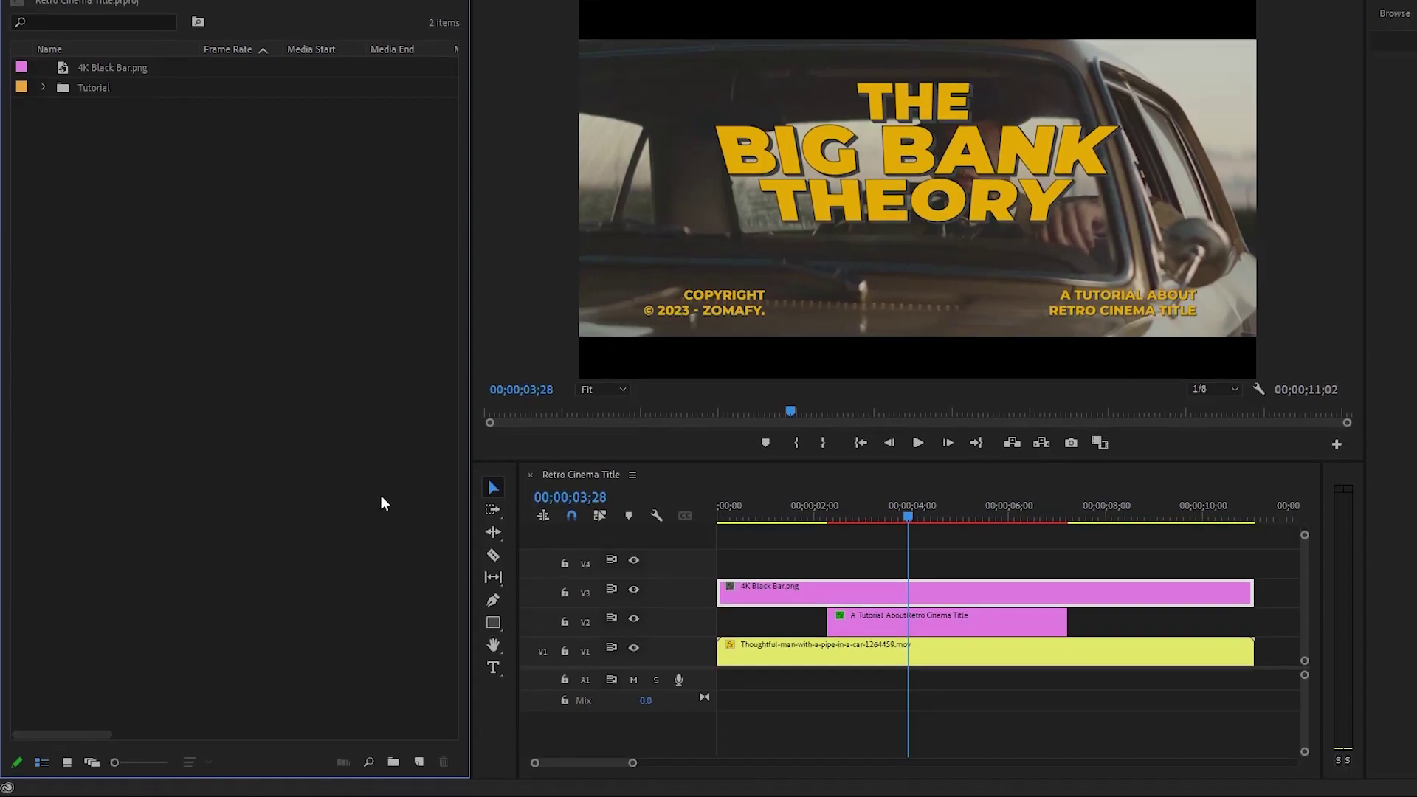
click(418, 762)
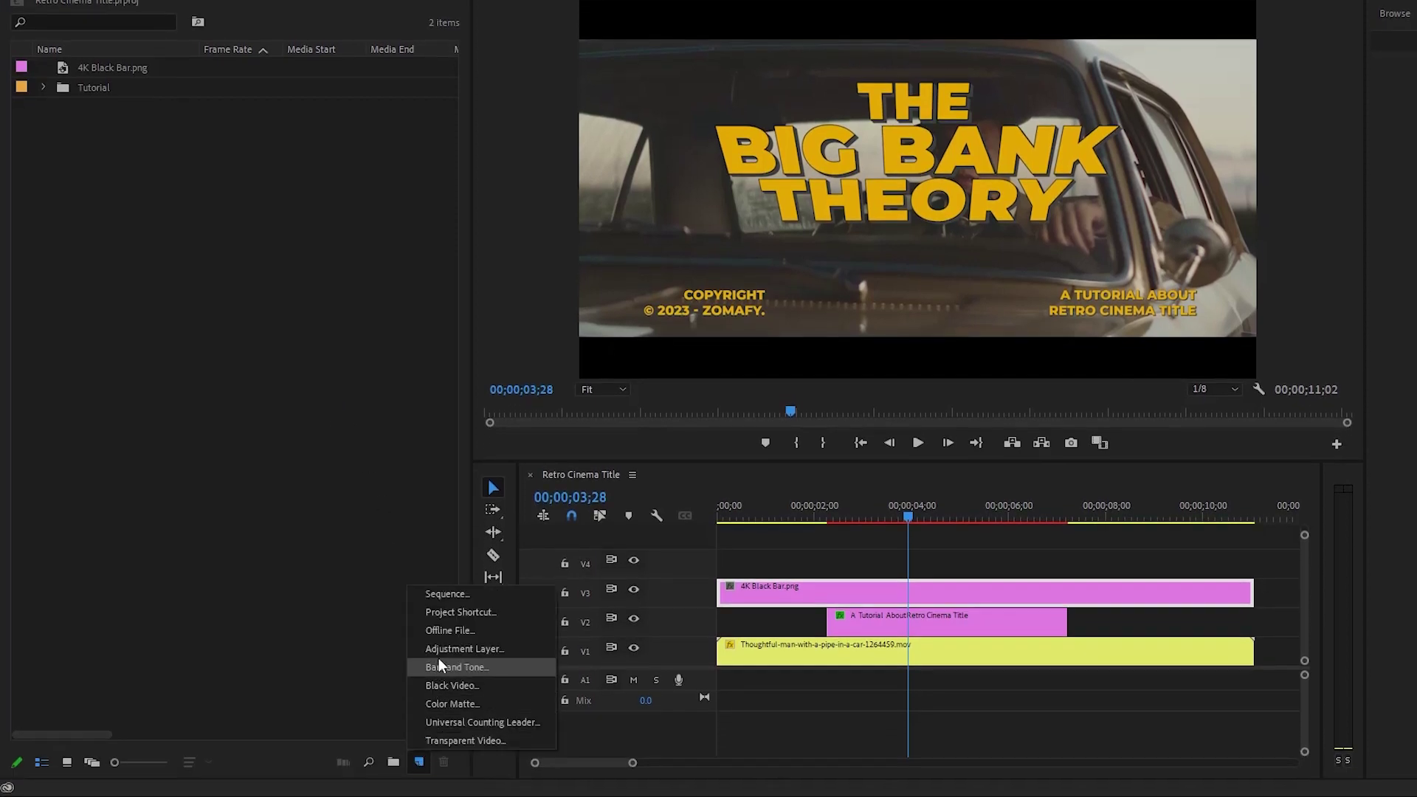
click(500, 653)
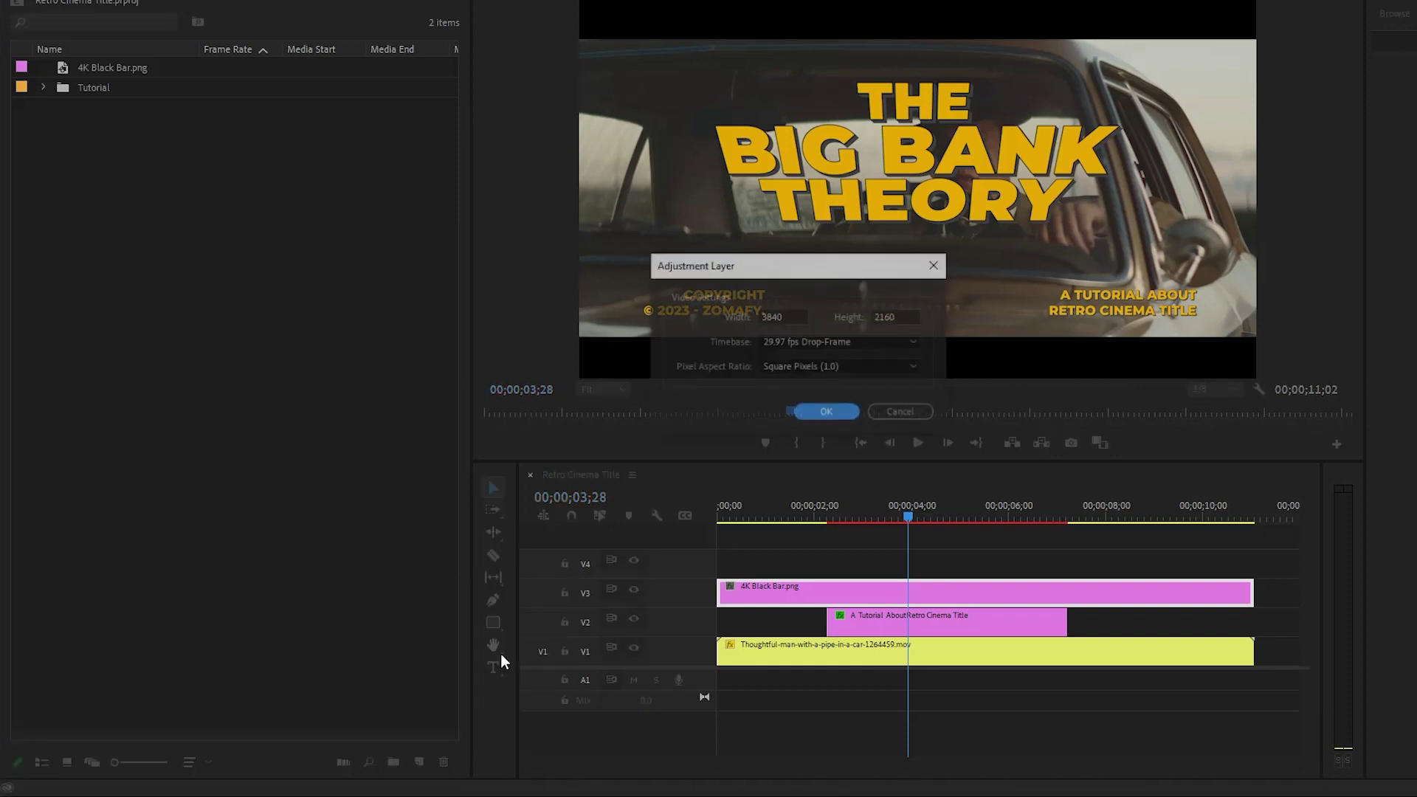
click(826, 413)
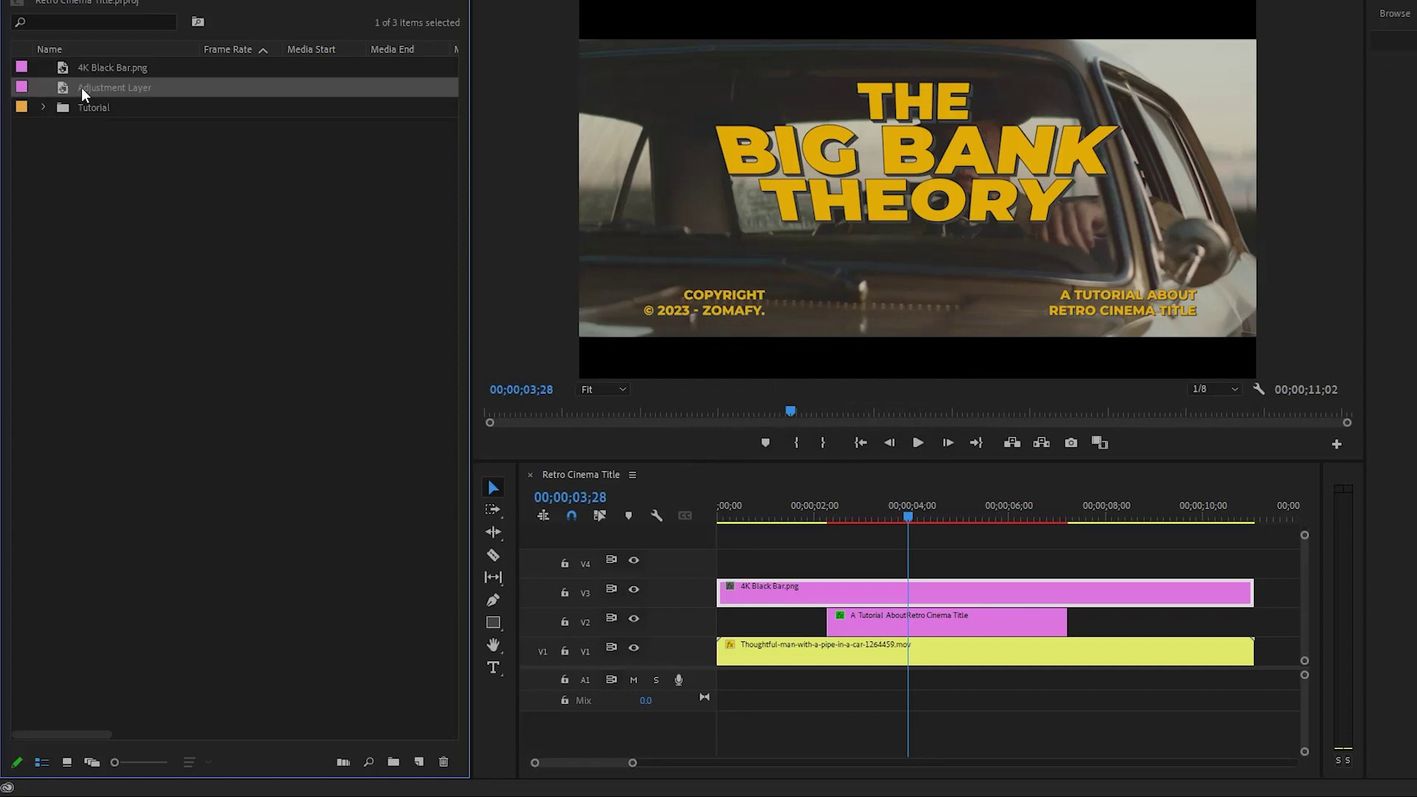
Step: Place the adjustment layer on V4 at the sequence start and extend it to the end of the film clip
drag(81, 87, 695, 577)
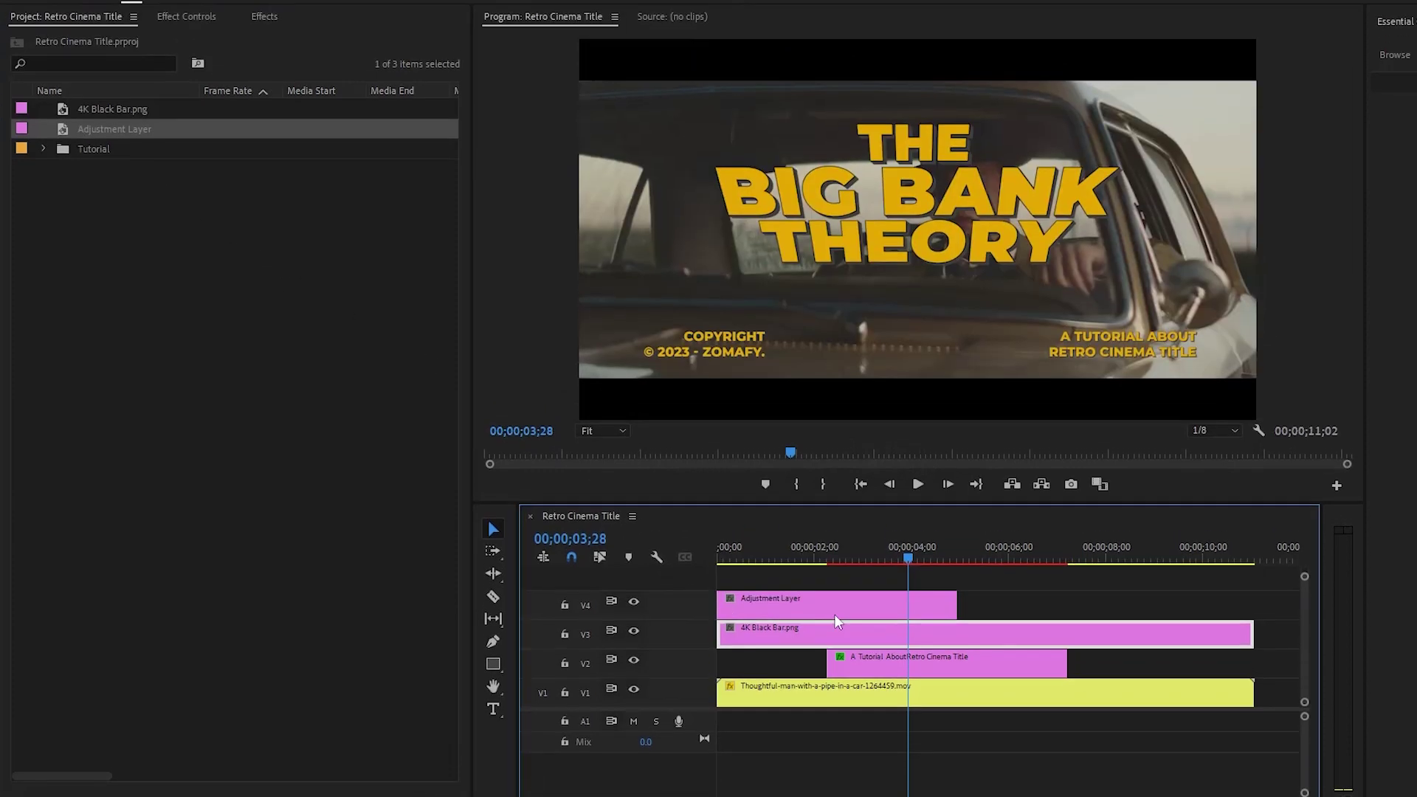
drag(945, 601, 1253, 601)
click(1276, 606)
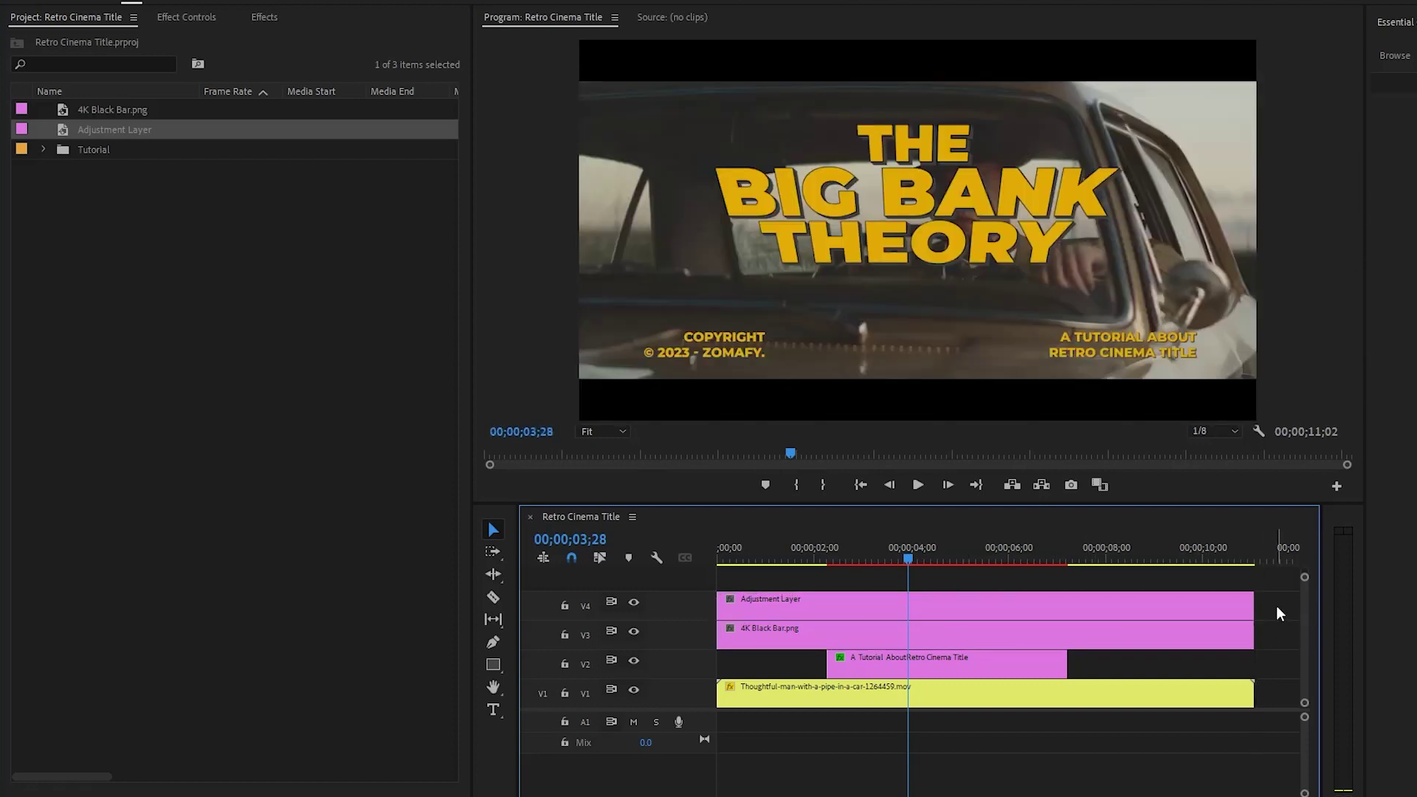
Step: Find the Lumetri Color effect and apply it to the adjustment layer on V4
click(1008, 606)
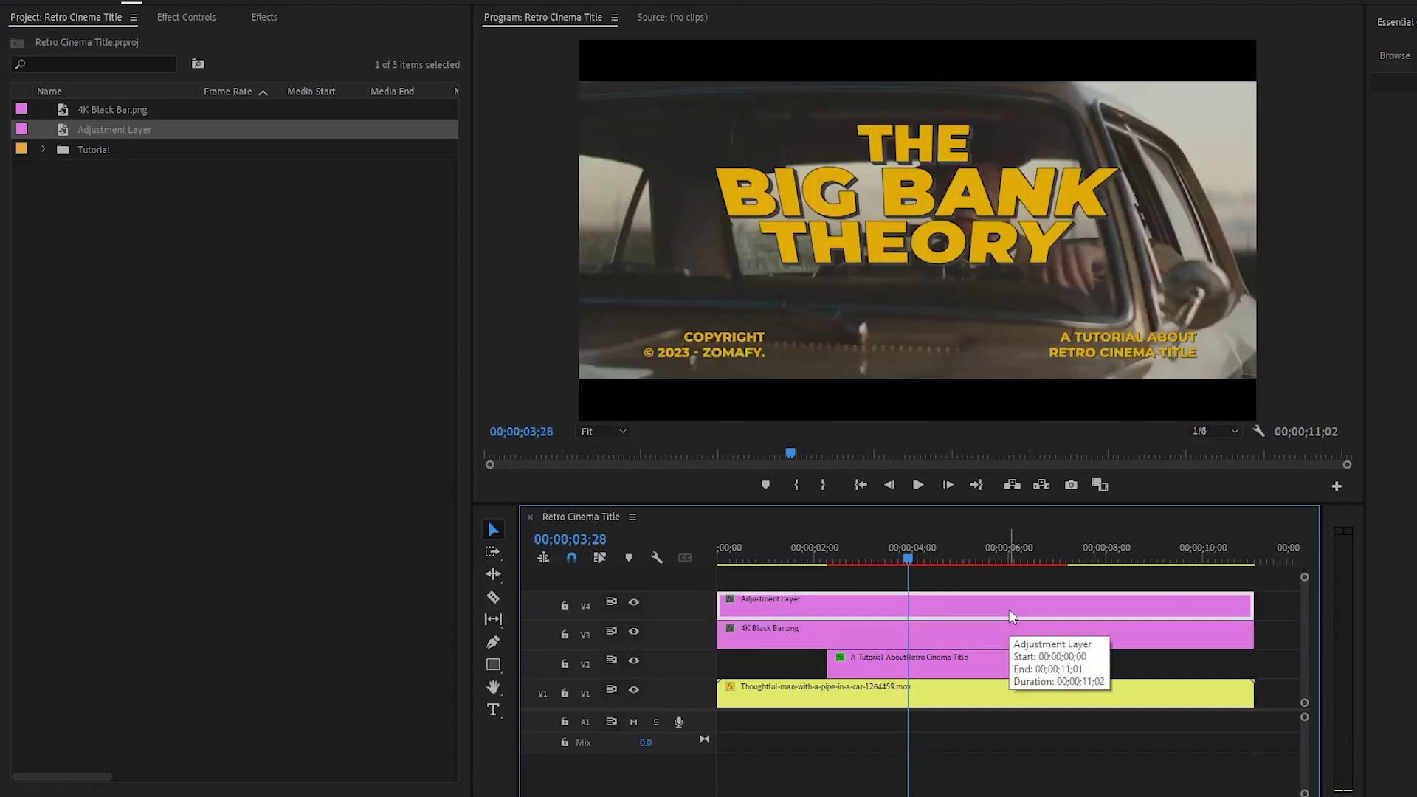
click(267, 18)
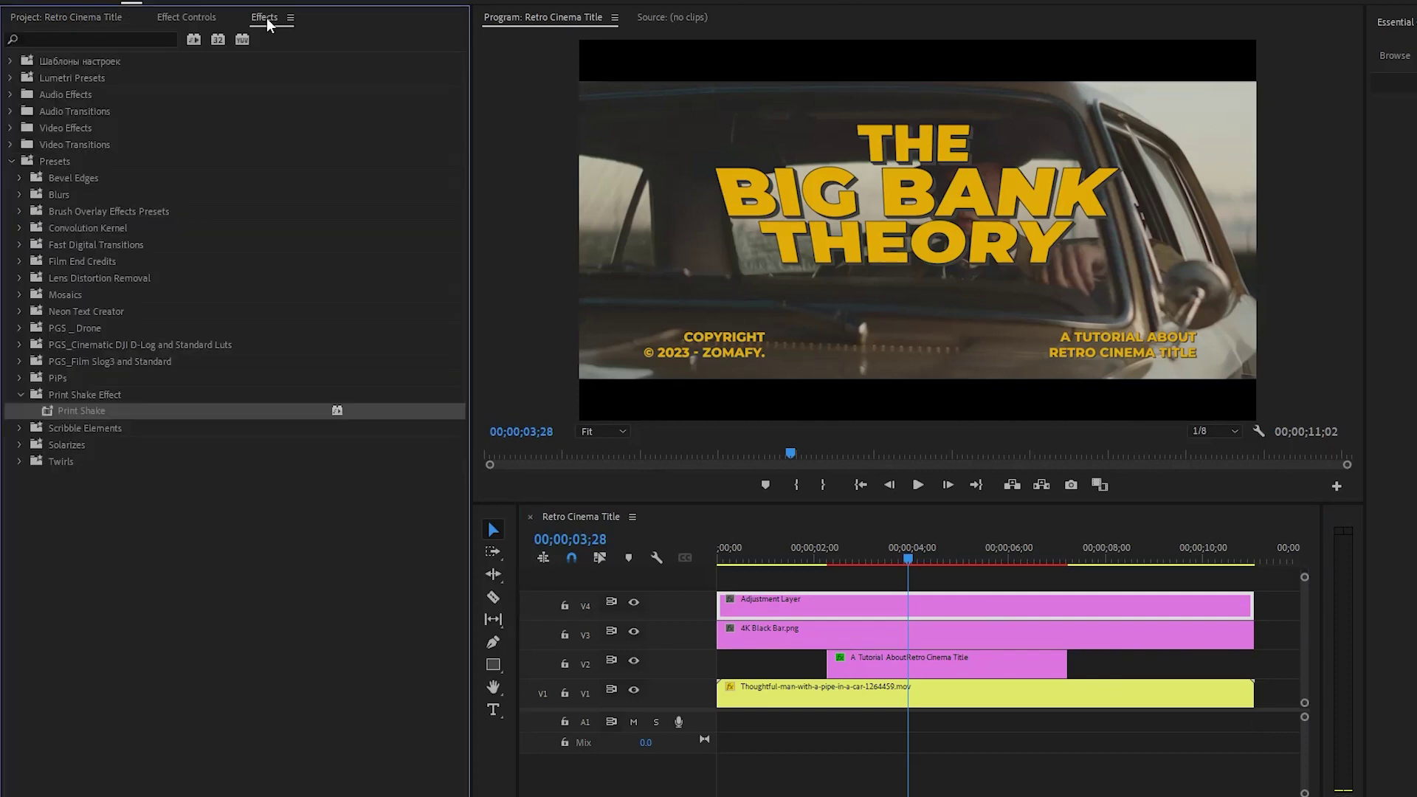
click(147, 36)
text(LUM)
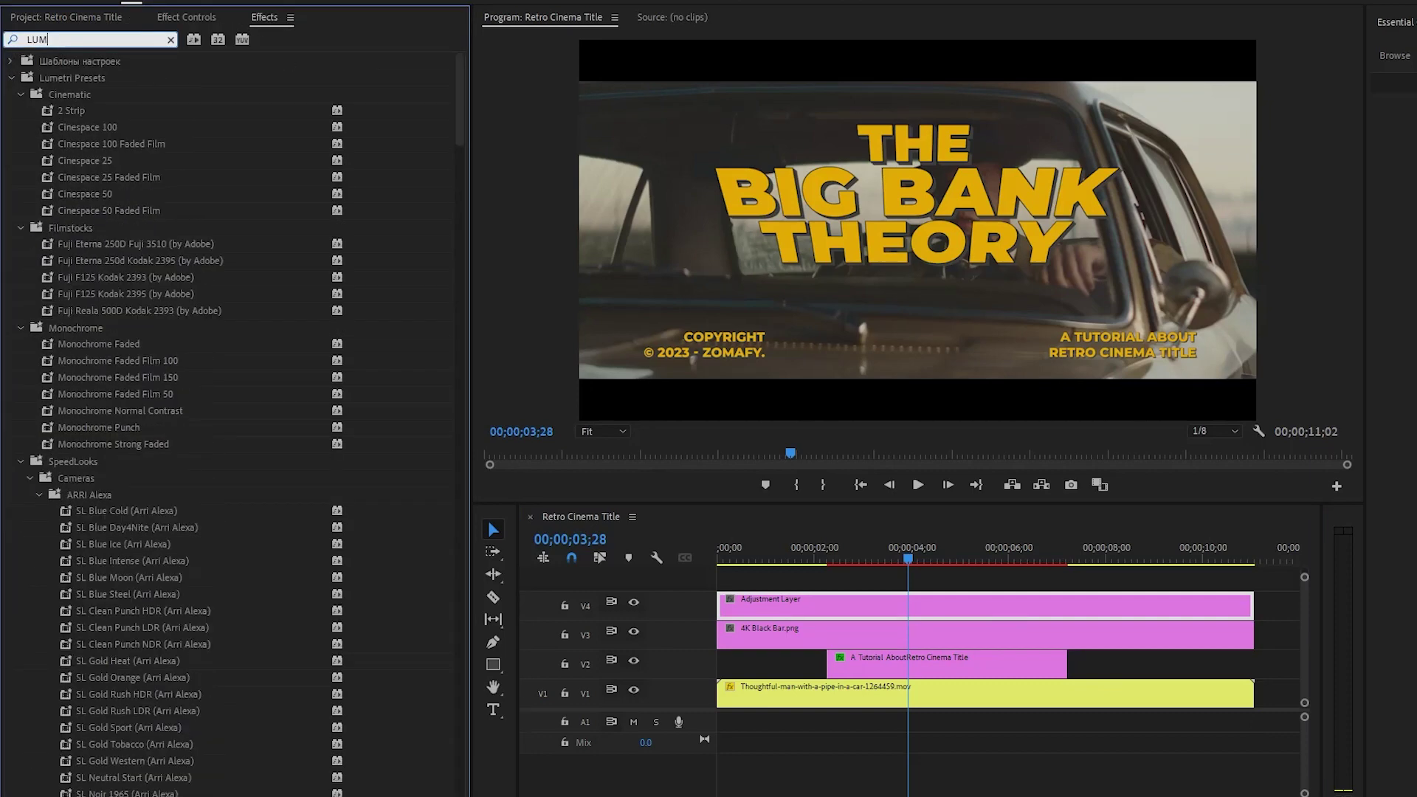
text(ETRI C)
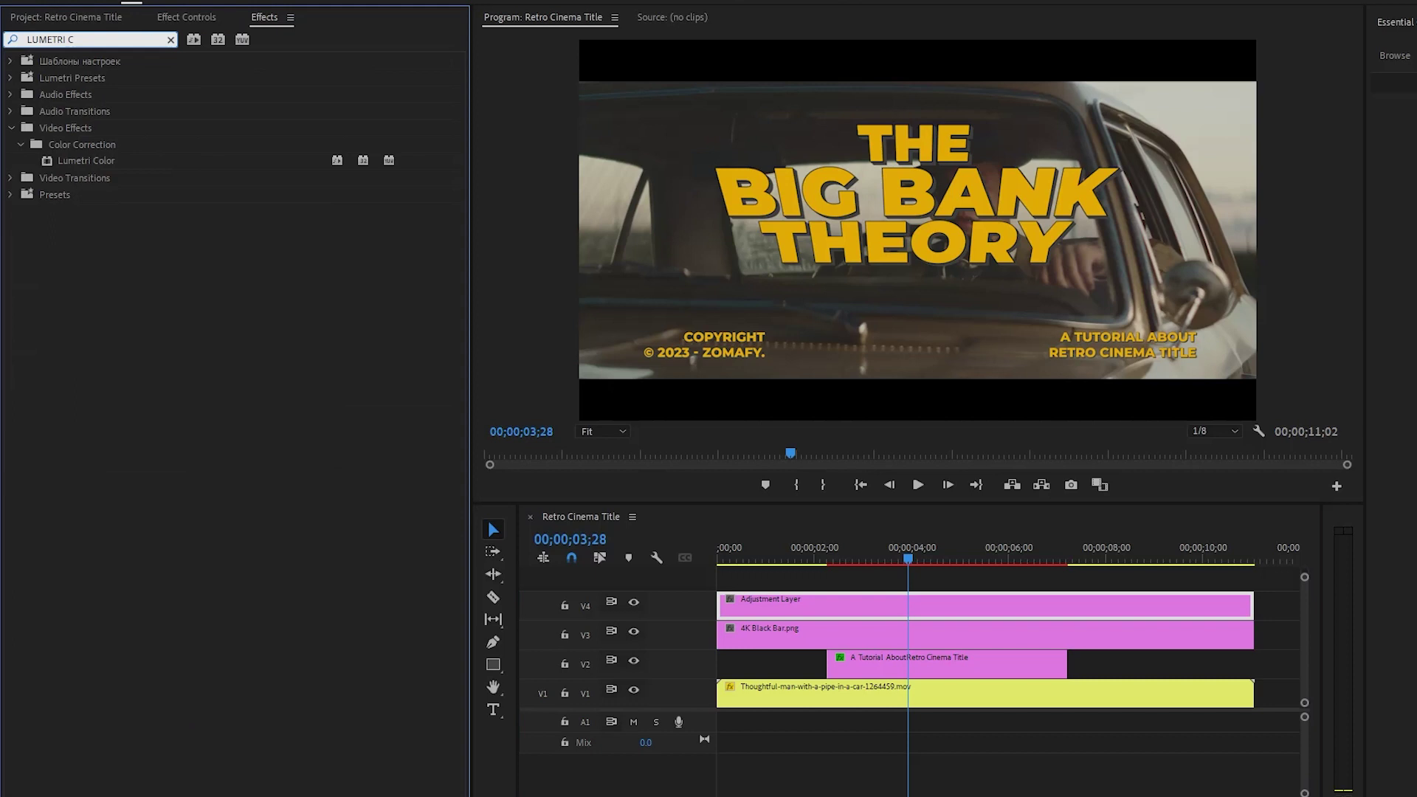
click(88, 161)
drag(86, 161, 776, 602)
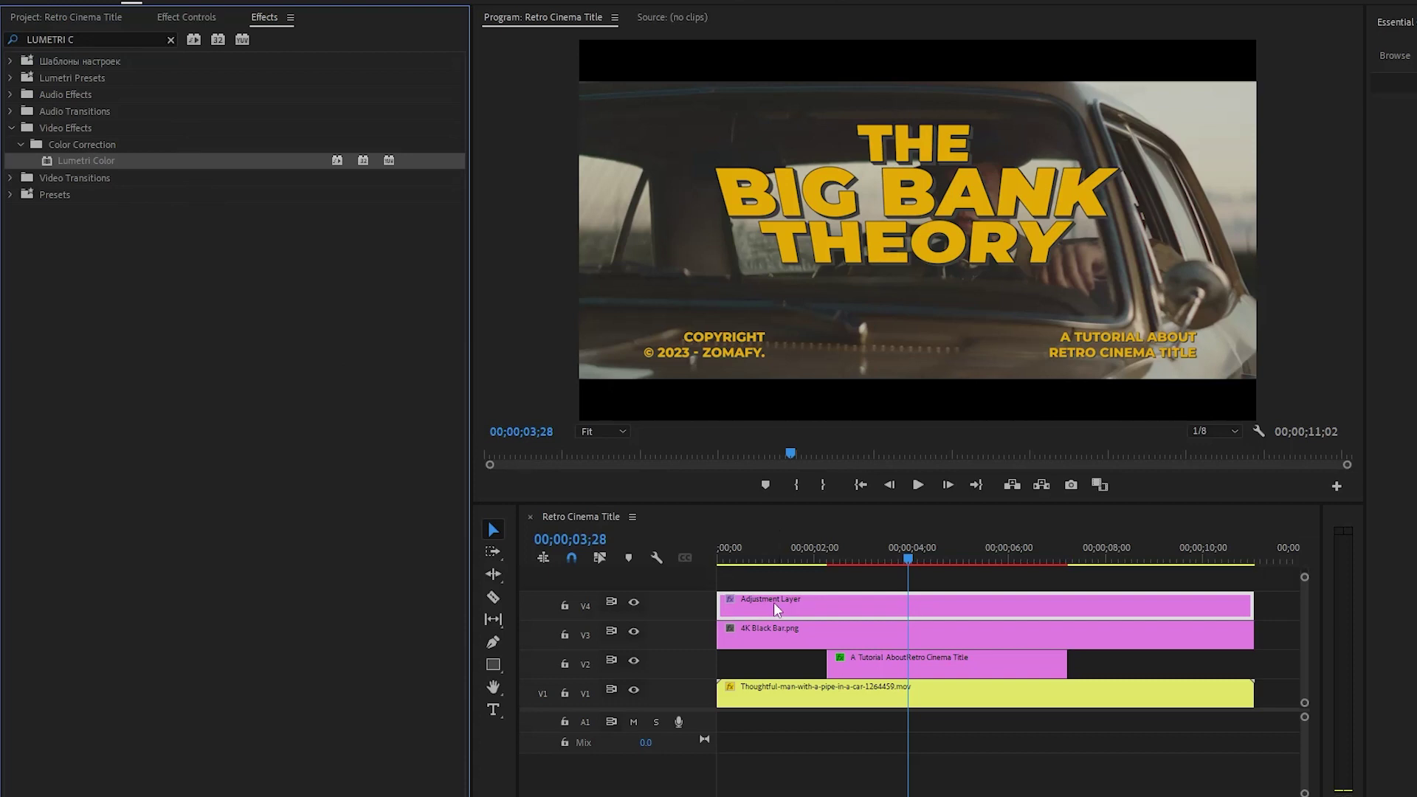
Step: Set the Lumetri Color Basic Correction saturation of the adjustment layer to 99
click(189, 17)
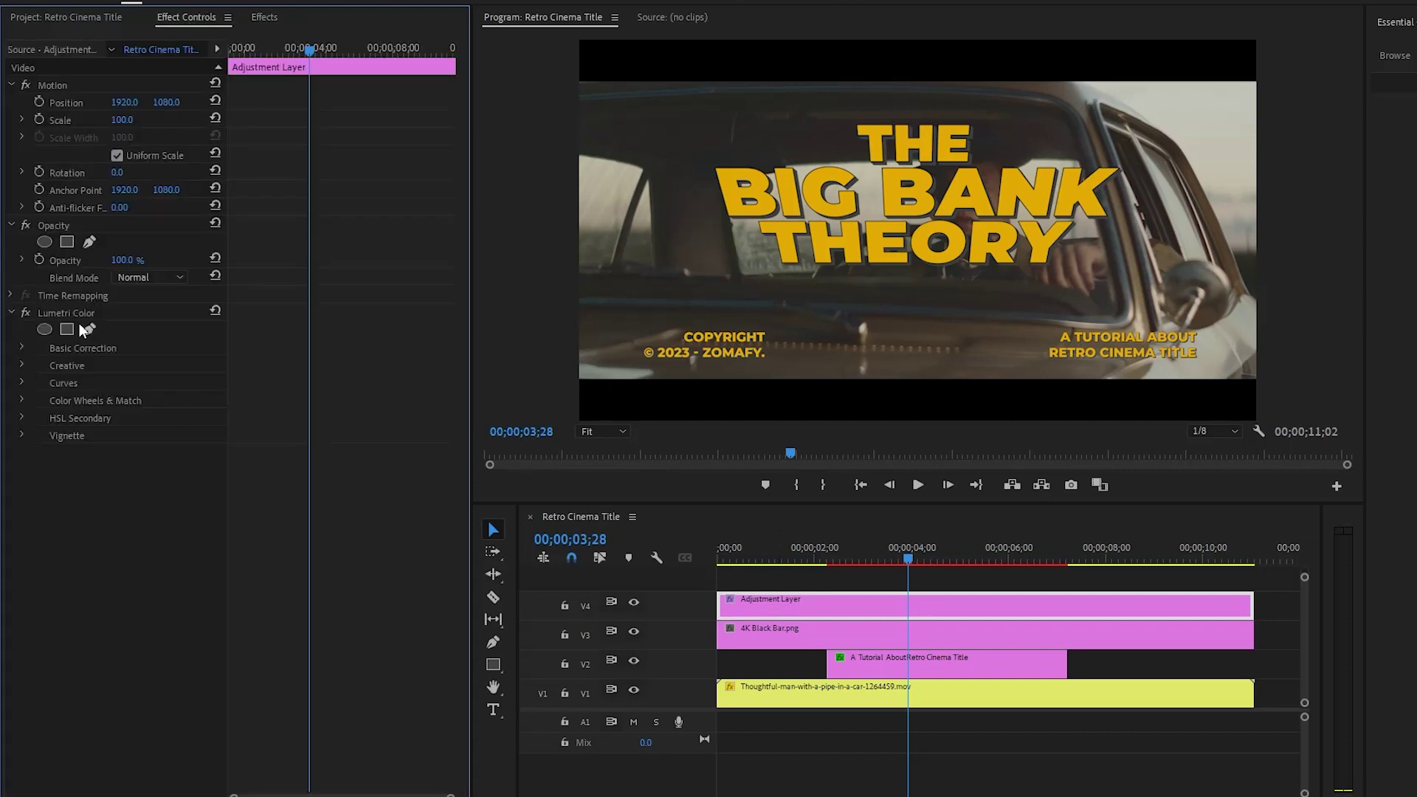
click(21, 348)
drag(230, 343, 304, 347)
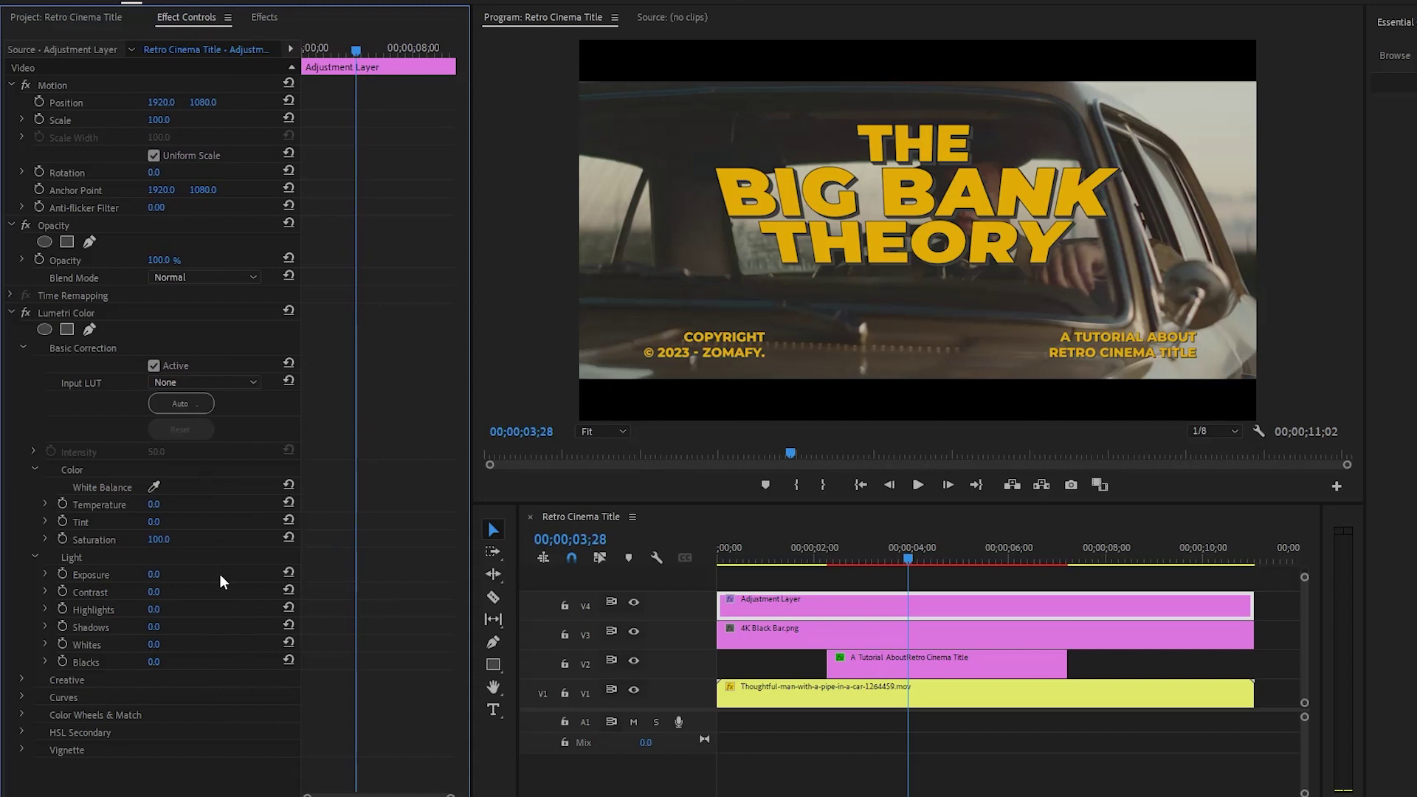
click(158, 538)
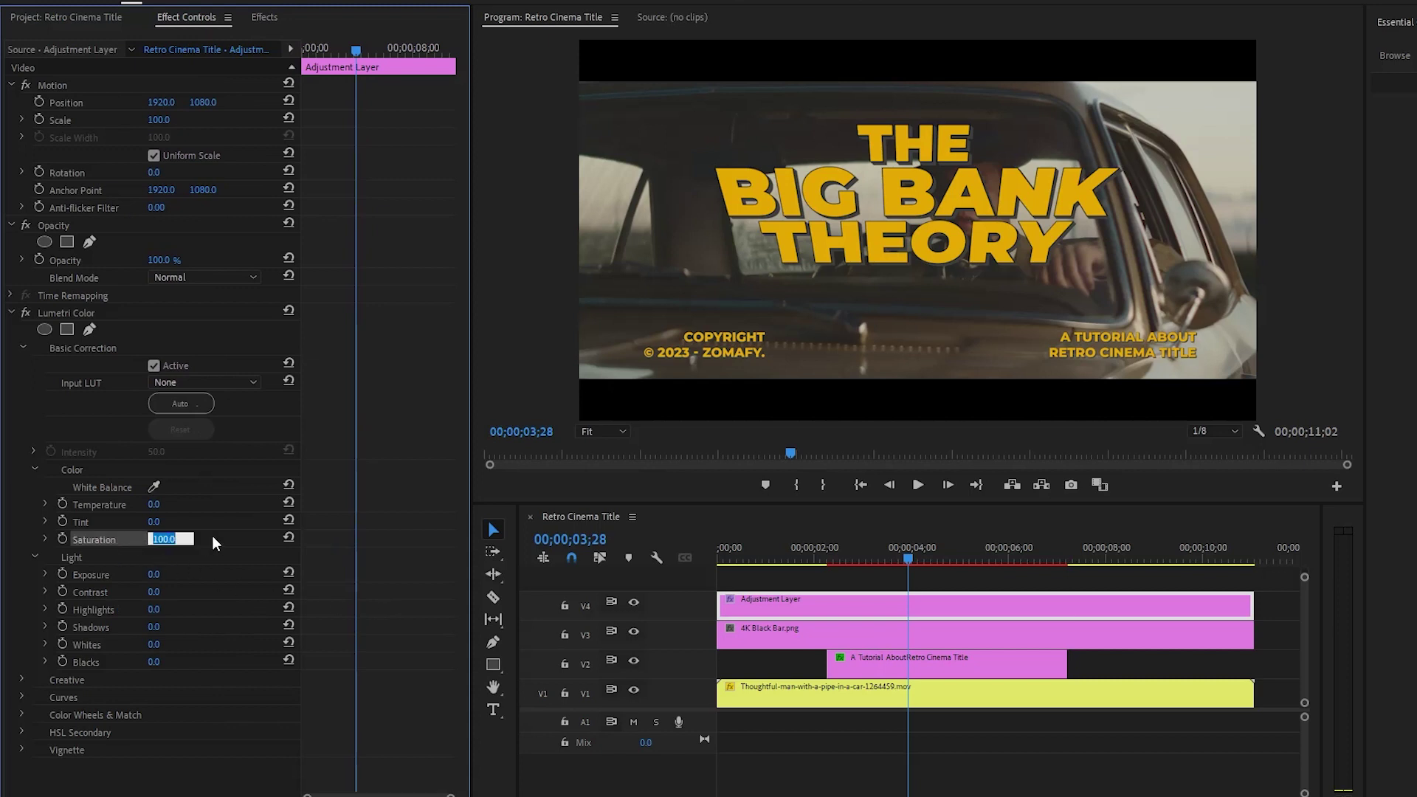
text(99)
key(Return)
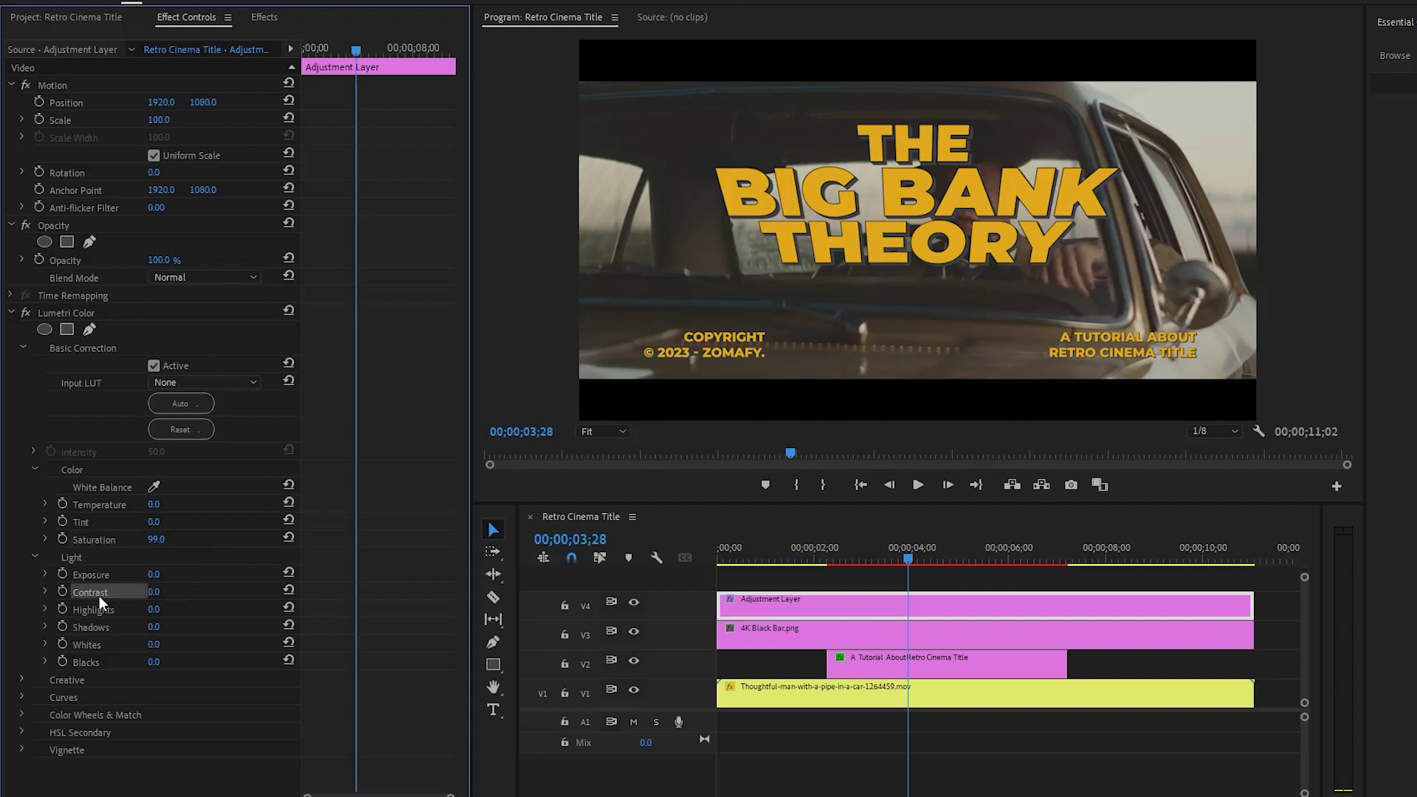
Step: Set the adjustment layer's Lumetri contrast to -8 and highlights to 25
click(155, 591)
text(-8)
key(Return)
click(154, 609)
text(25)
key(Return)
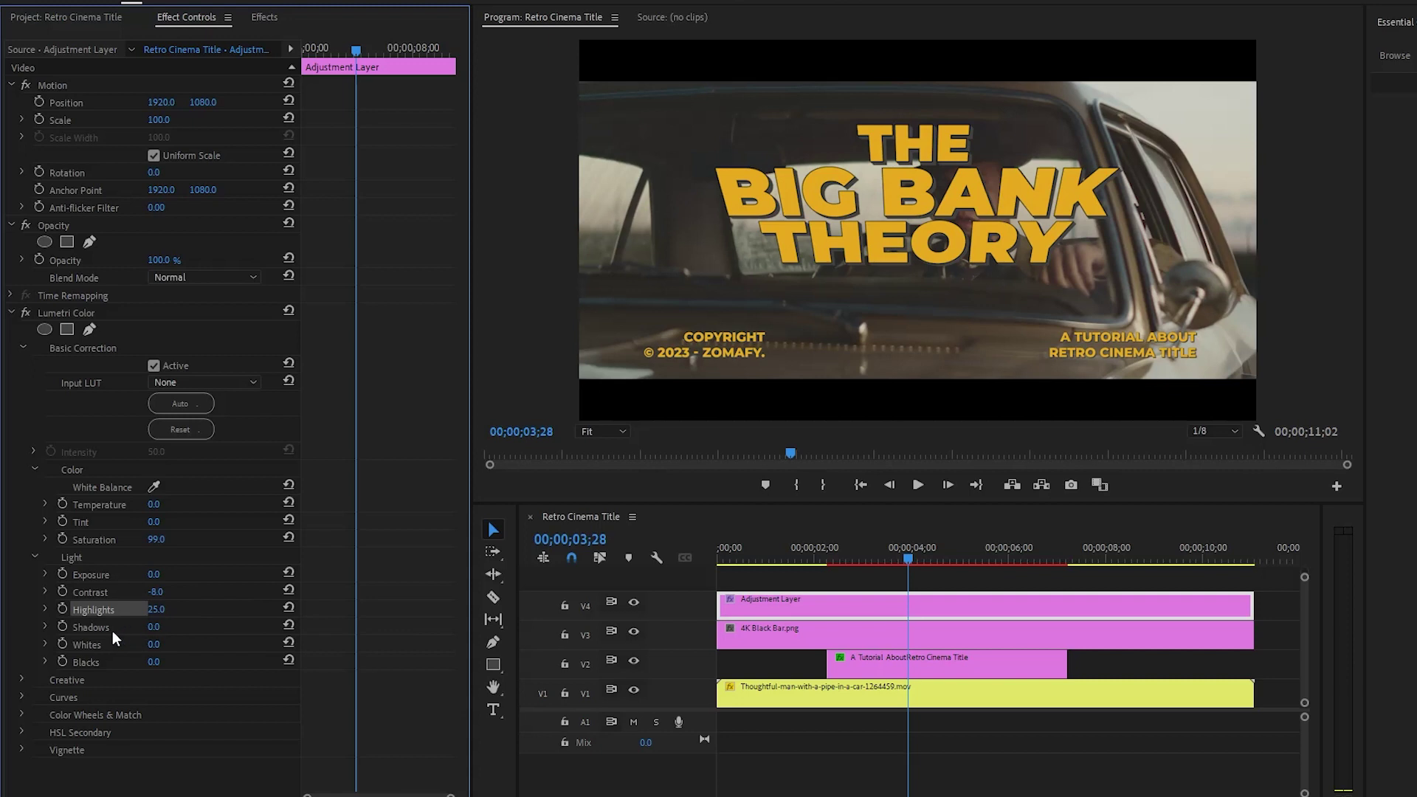
Step: Set the Lumetri light values of the adjustment layer to shadows -25, whites -3 and blacks 10
click(152, 628)
text(-25)
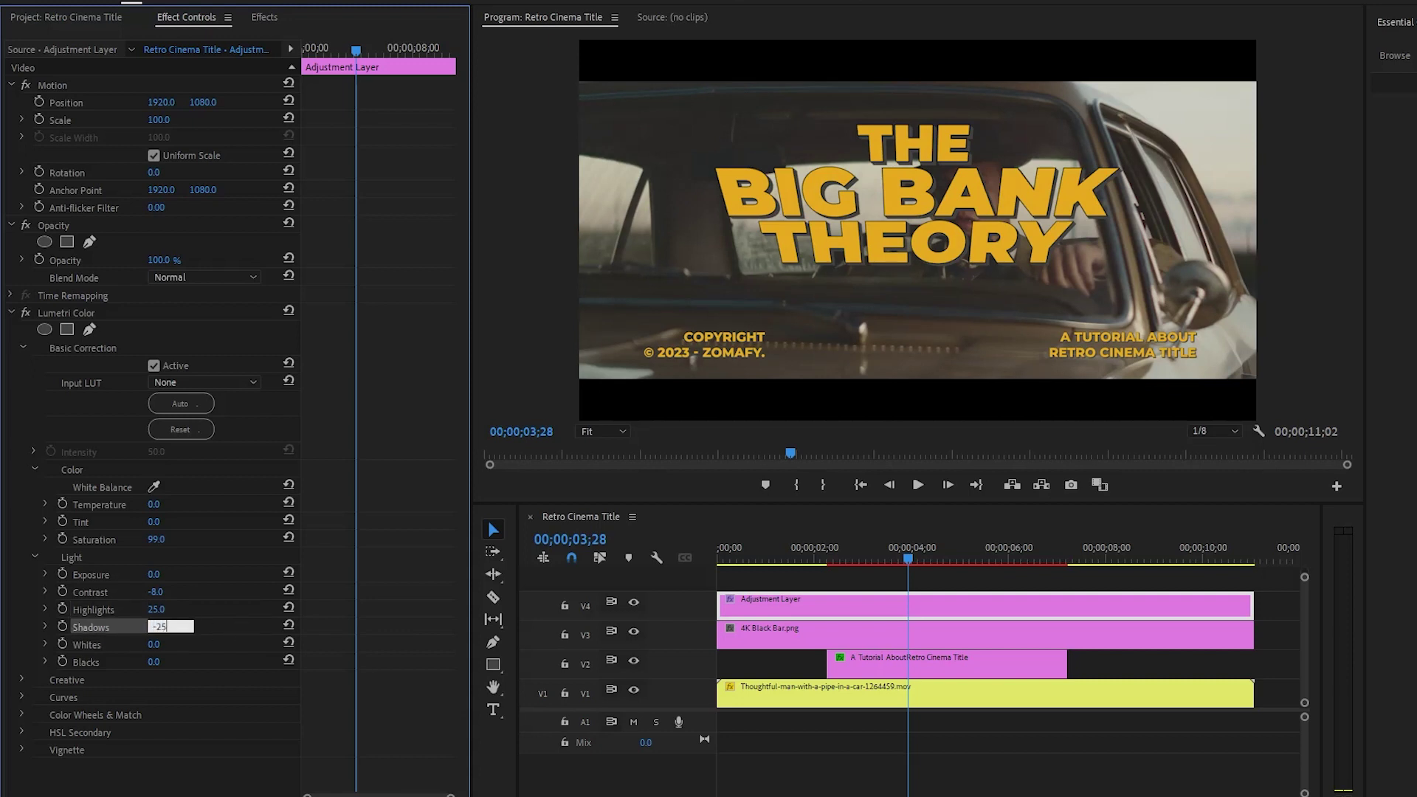
key(Tab)
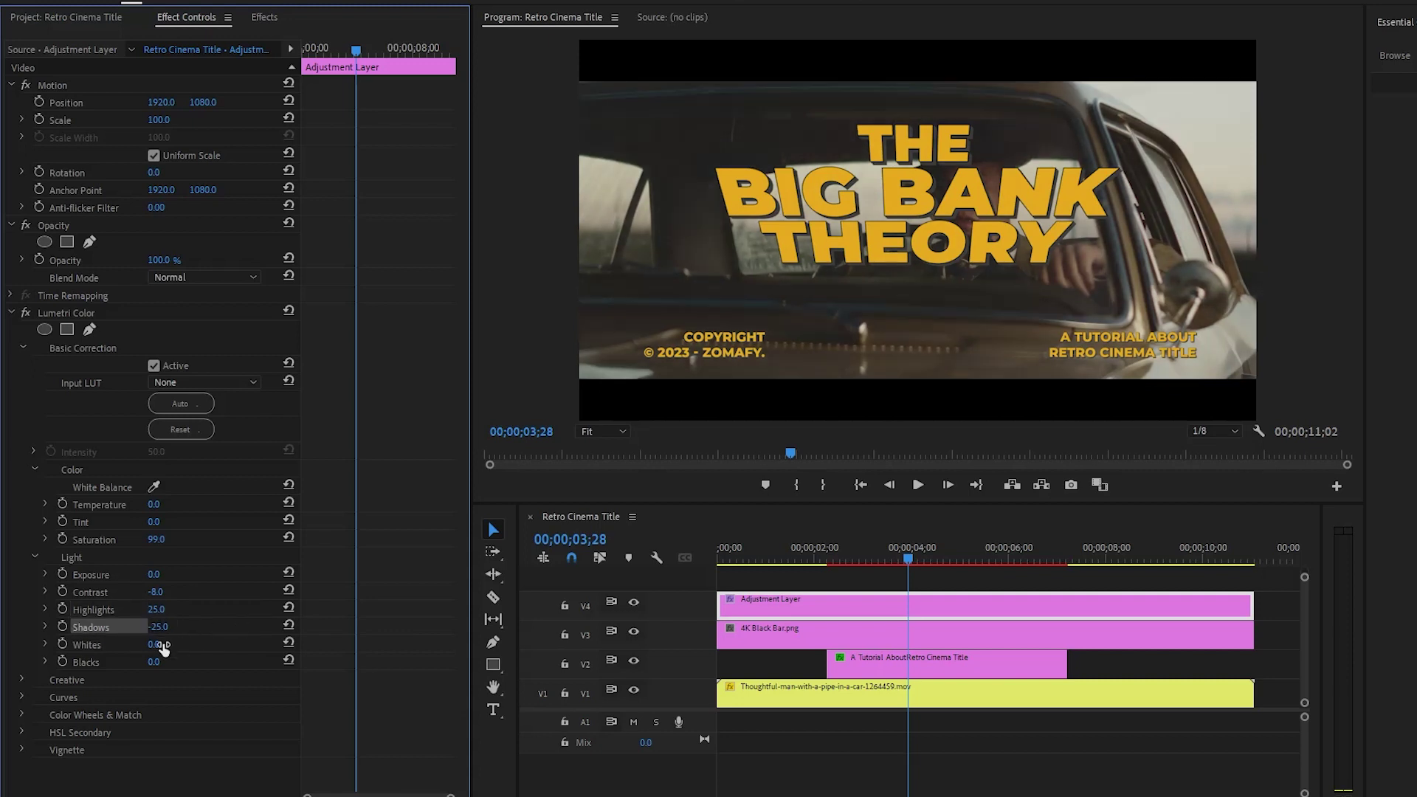
text(-3)
key(Return)
click(153, 661)
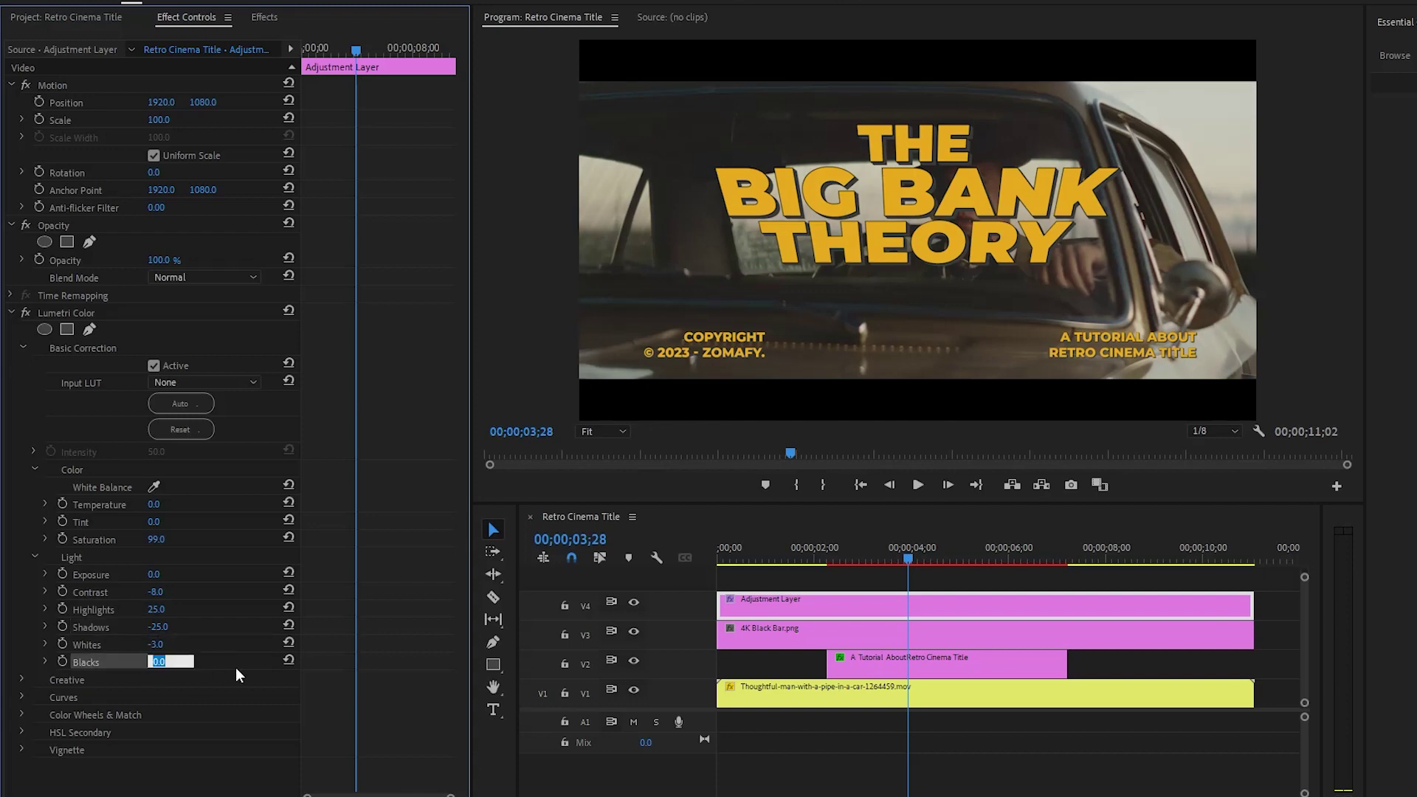
text(10)
key(Return)
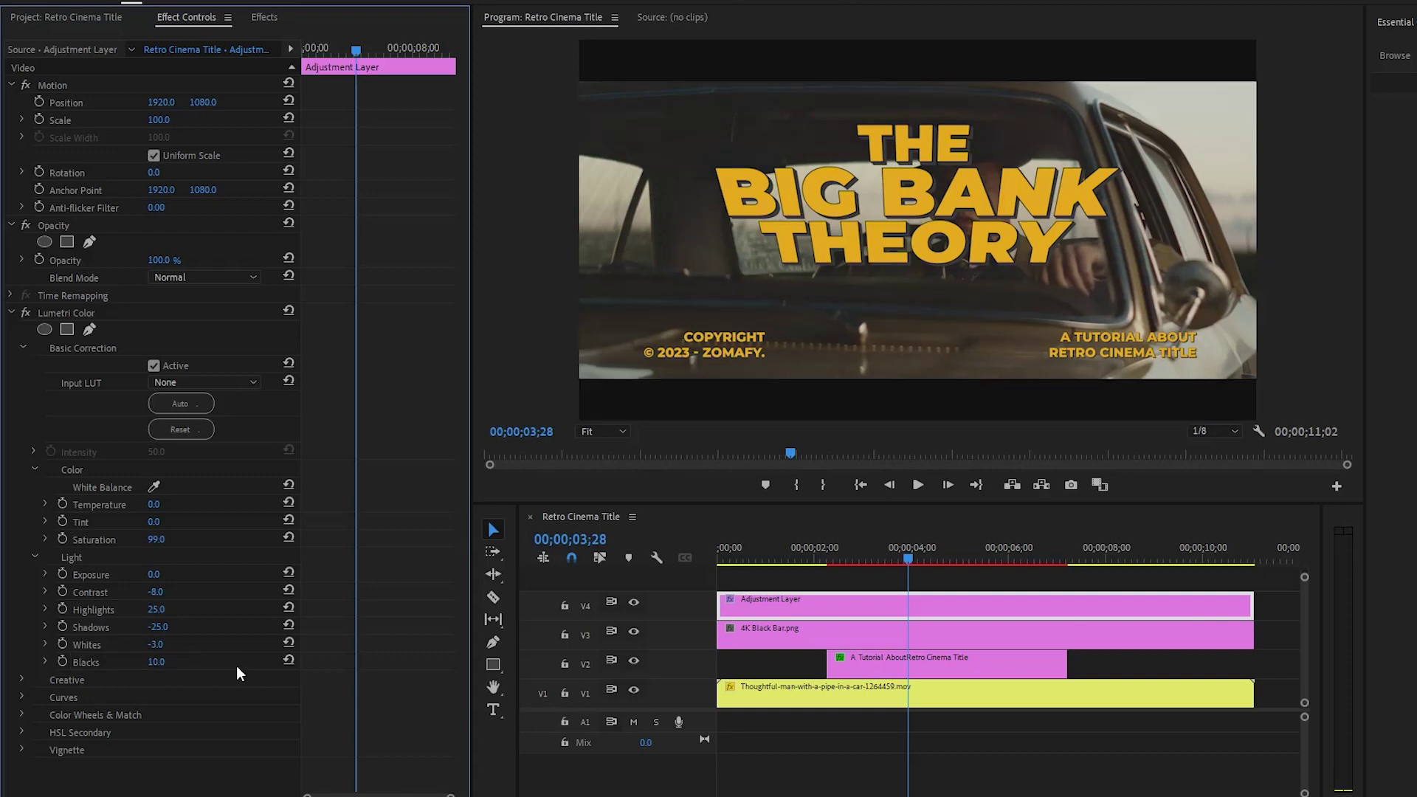
click(24, 347)
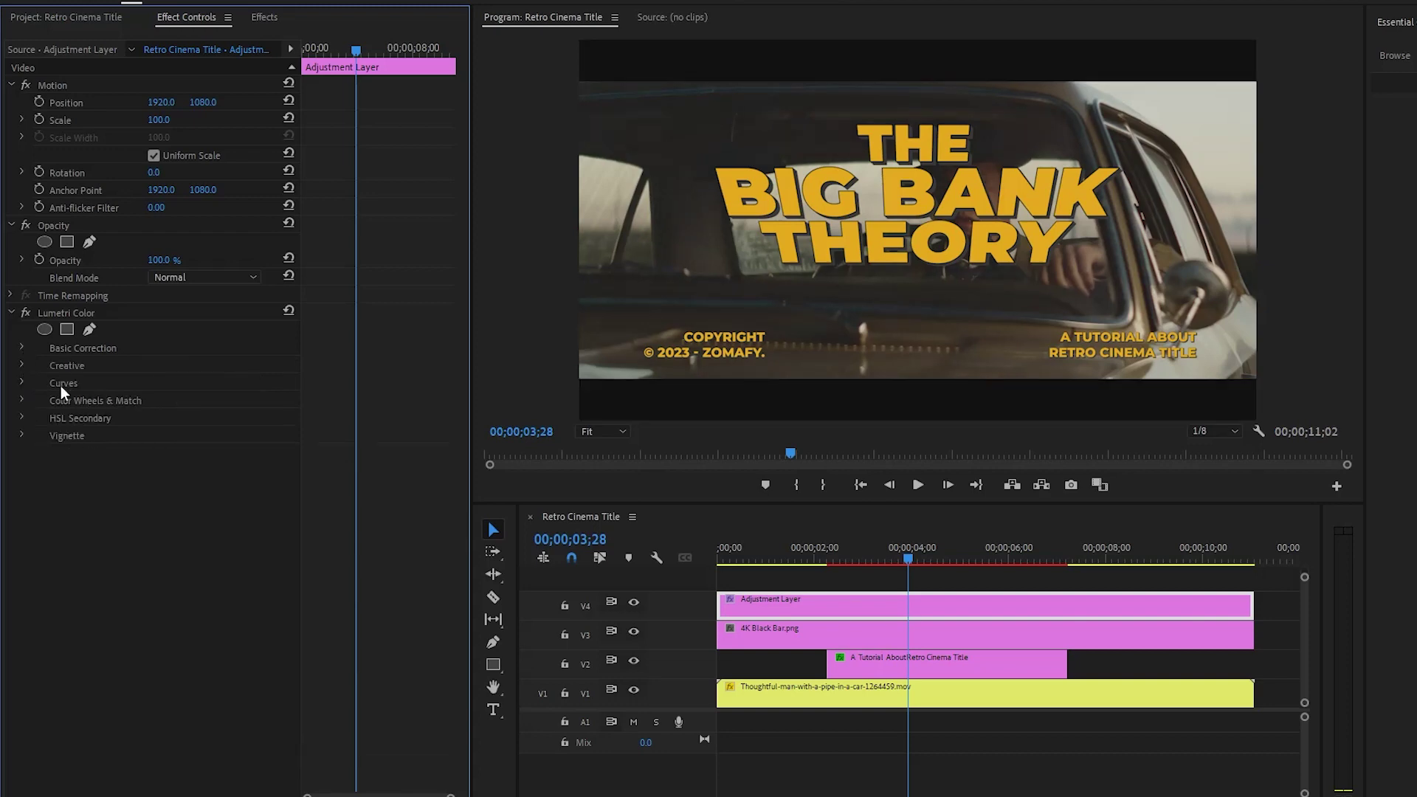
Step: Shape the white RGB curve into a slight S by raising a point in the highlights and lowering one in the deep shadows
click(24, 384)
drag(458, 313, 459, 347)
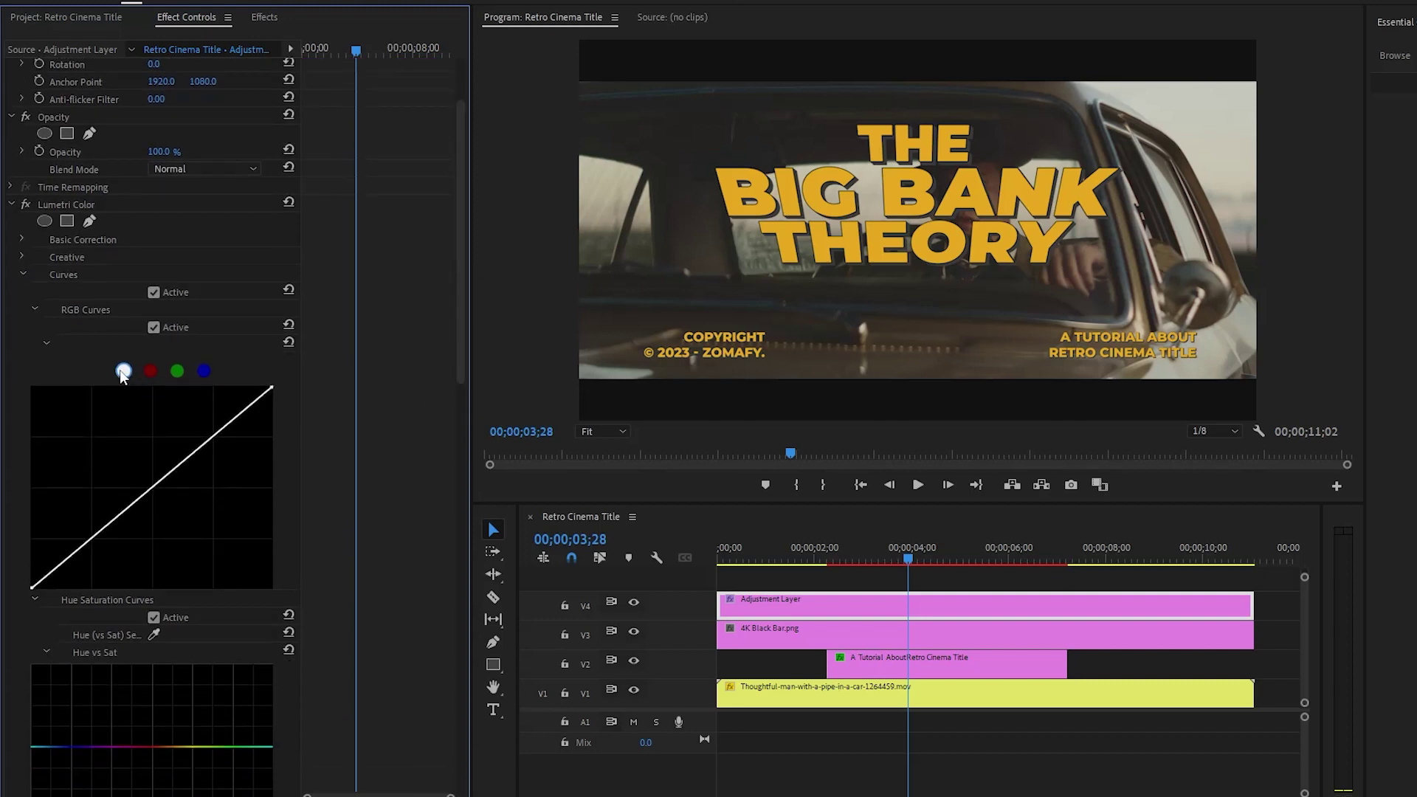
drag(219, 431, 208, 427)
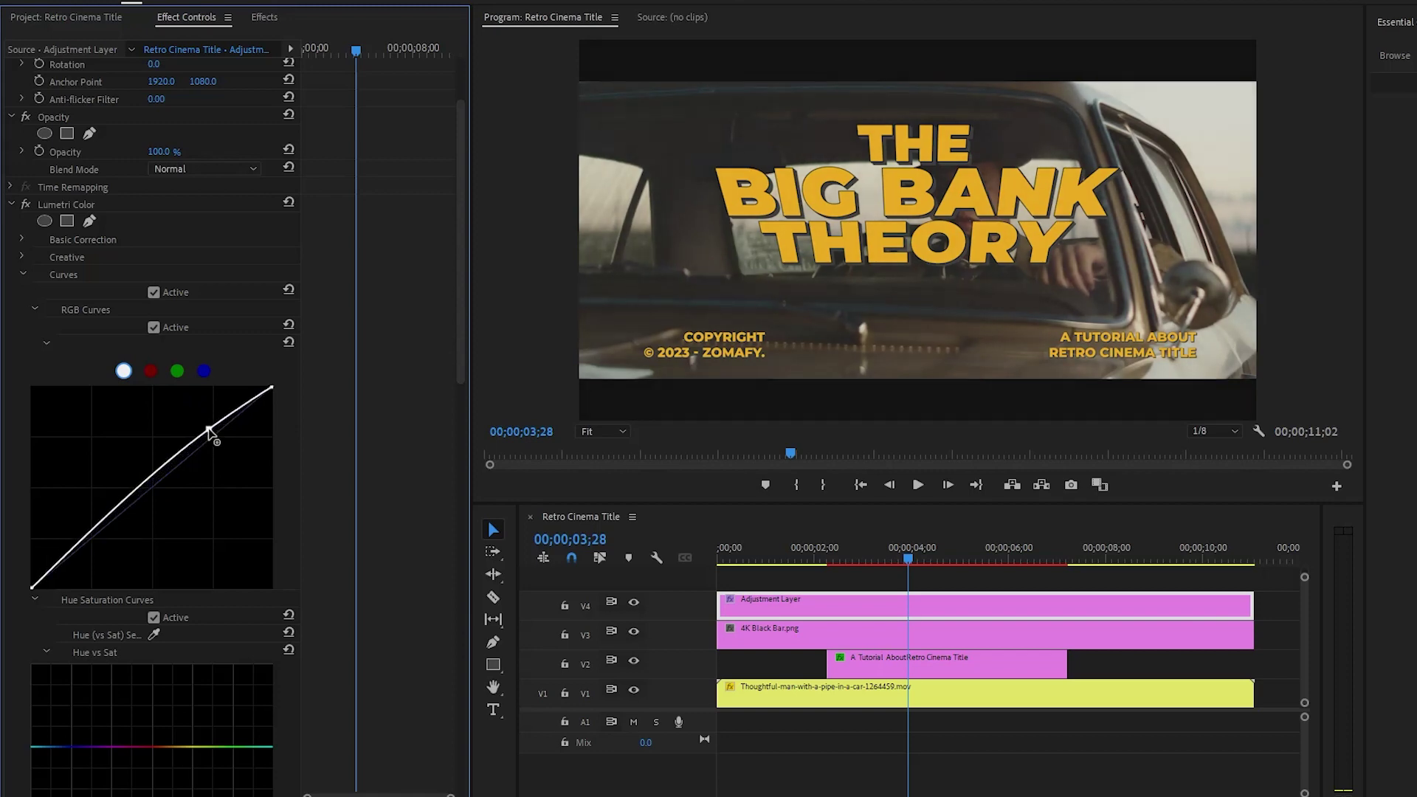
drag(48, 569, 52, 581)
drag(209, 430, 208, 433)
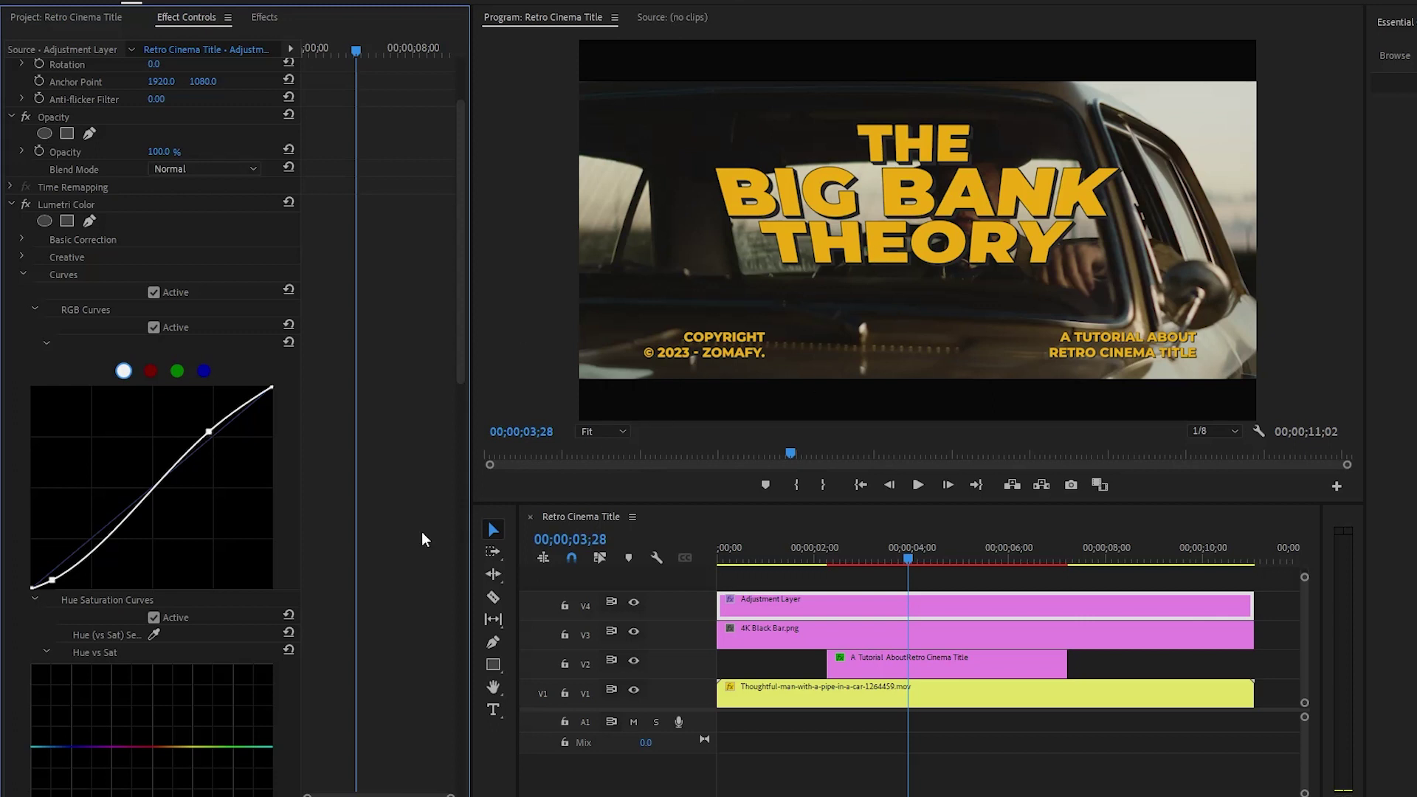
click(23, 273)
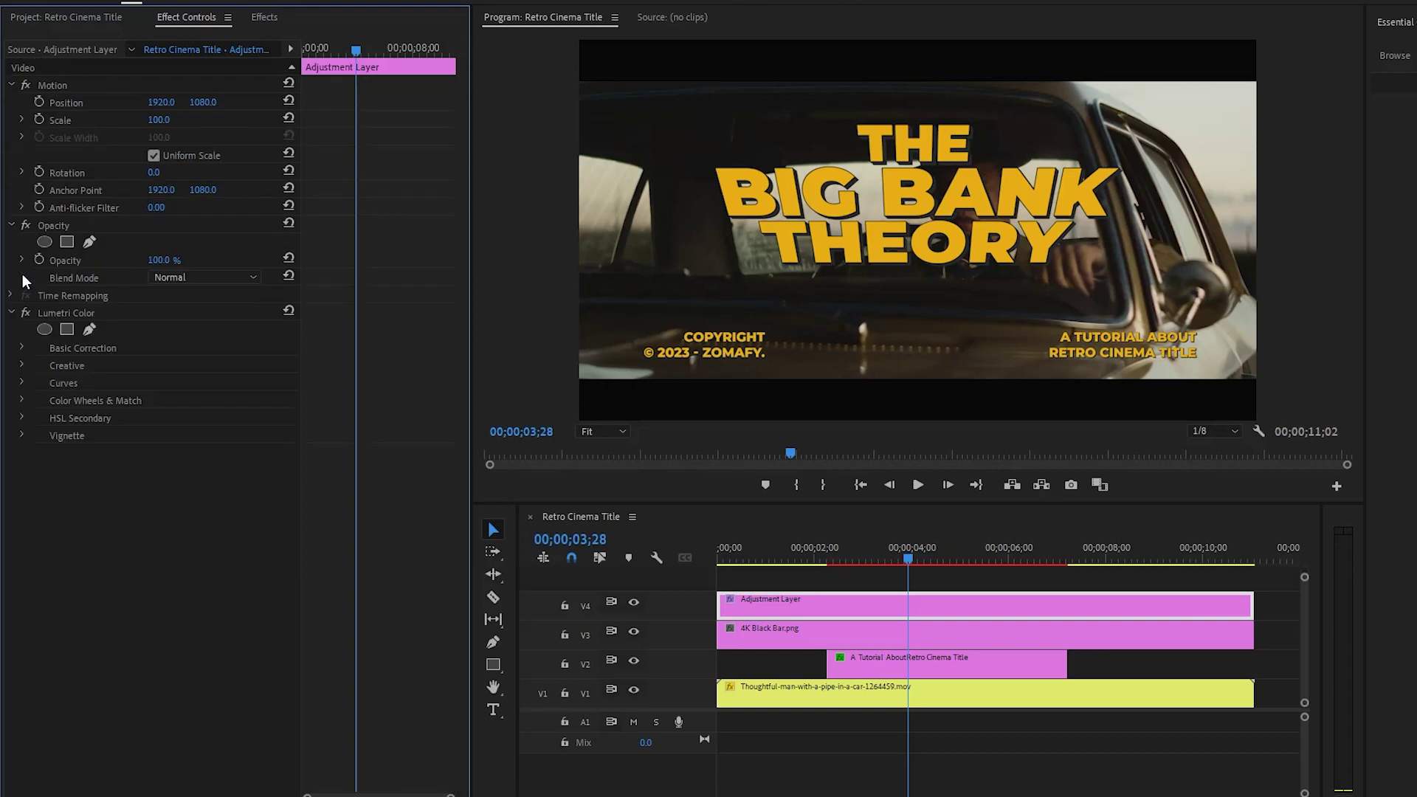
Step: Find the Solid Composite effect and apply it twice to the adjustment layer on V4
click(267, 18)
click(171, 40)
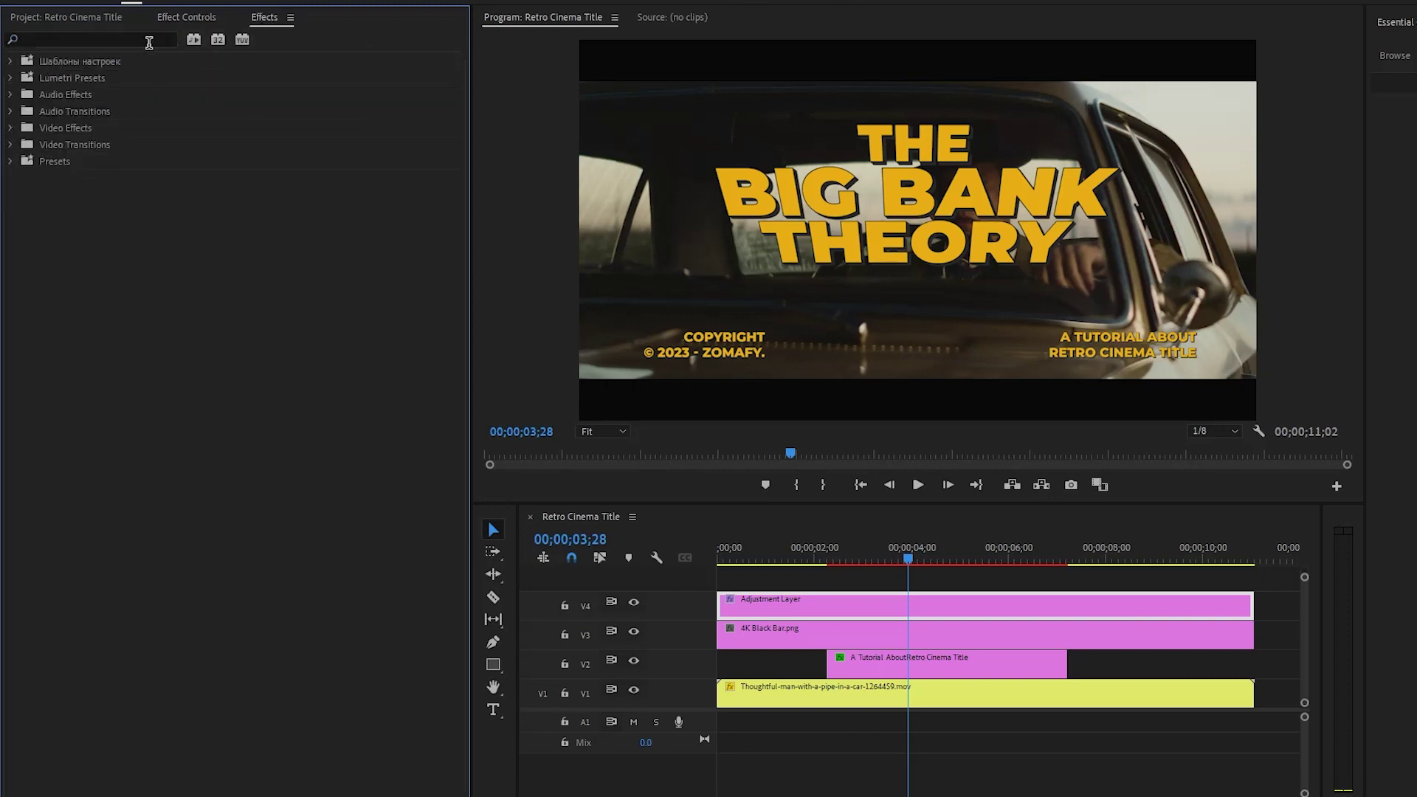
click(147, 38)
text(SOLID)
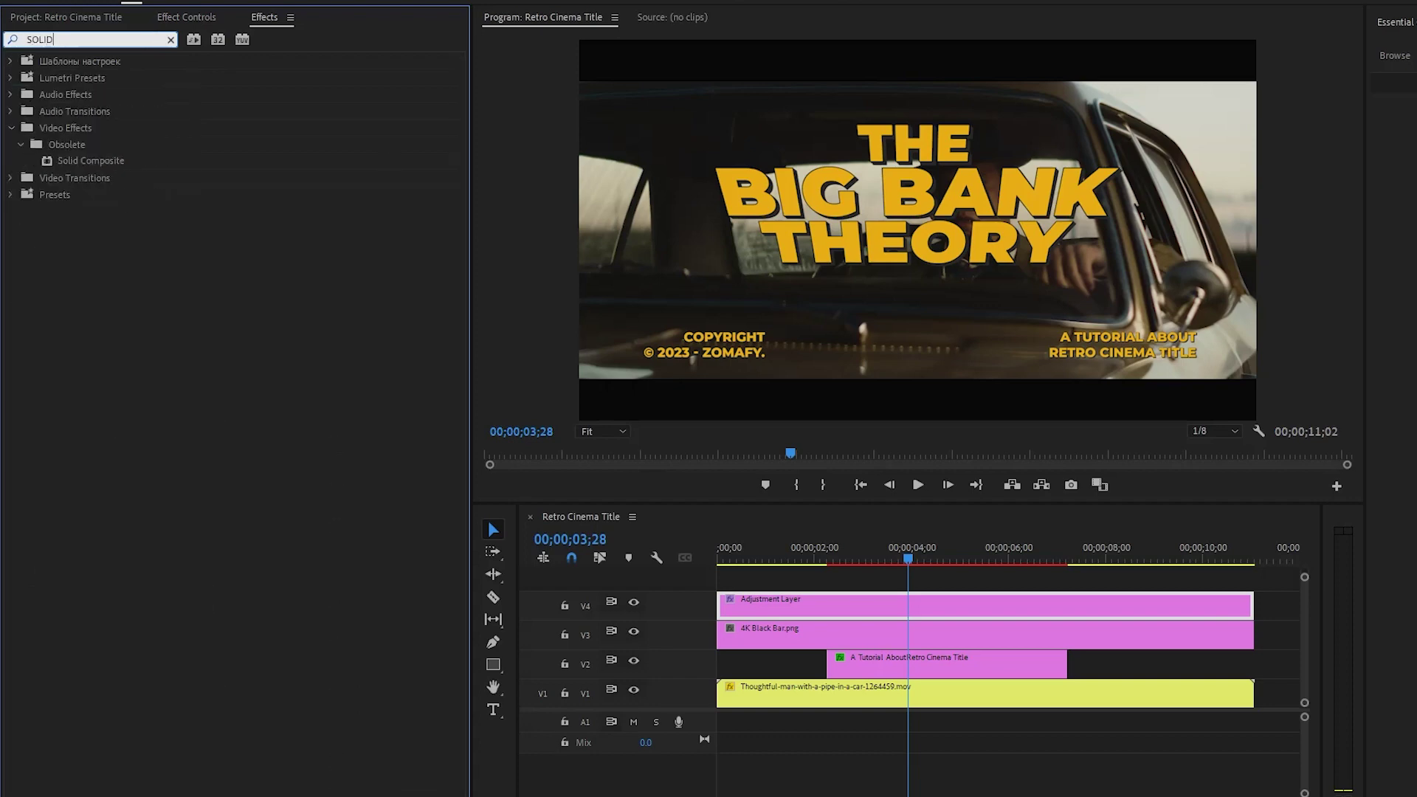
drag(111, 164, 763, 606)
drag(110, 163, 760, 603)
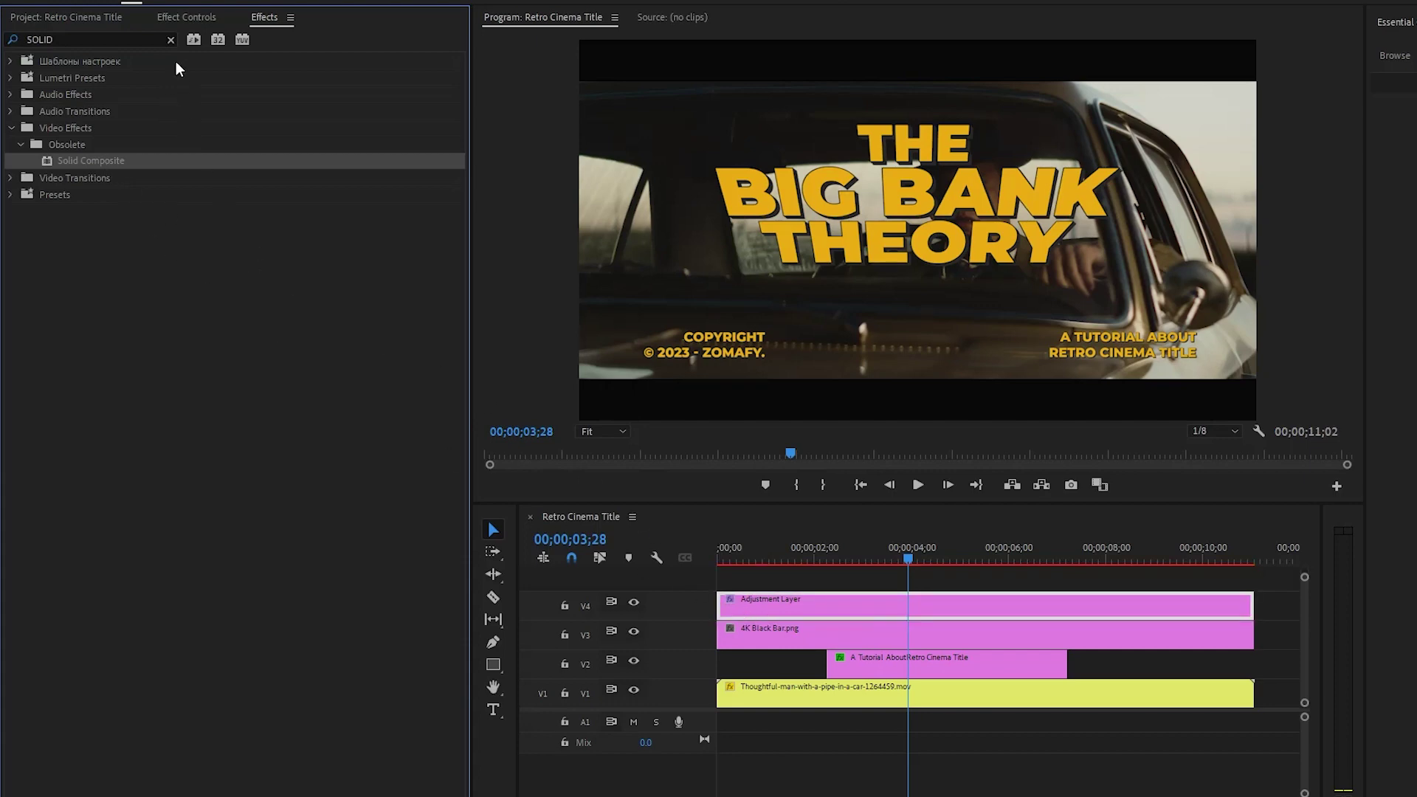
Step: Set the first Solid Composite's color to black (000000) and its blending mode to Screen
click(175, 20)
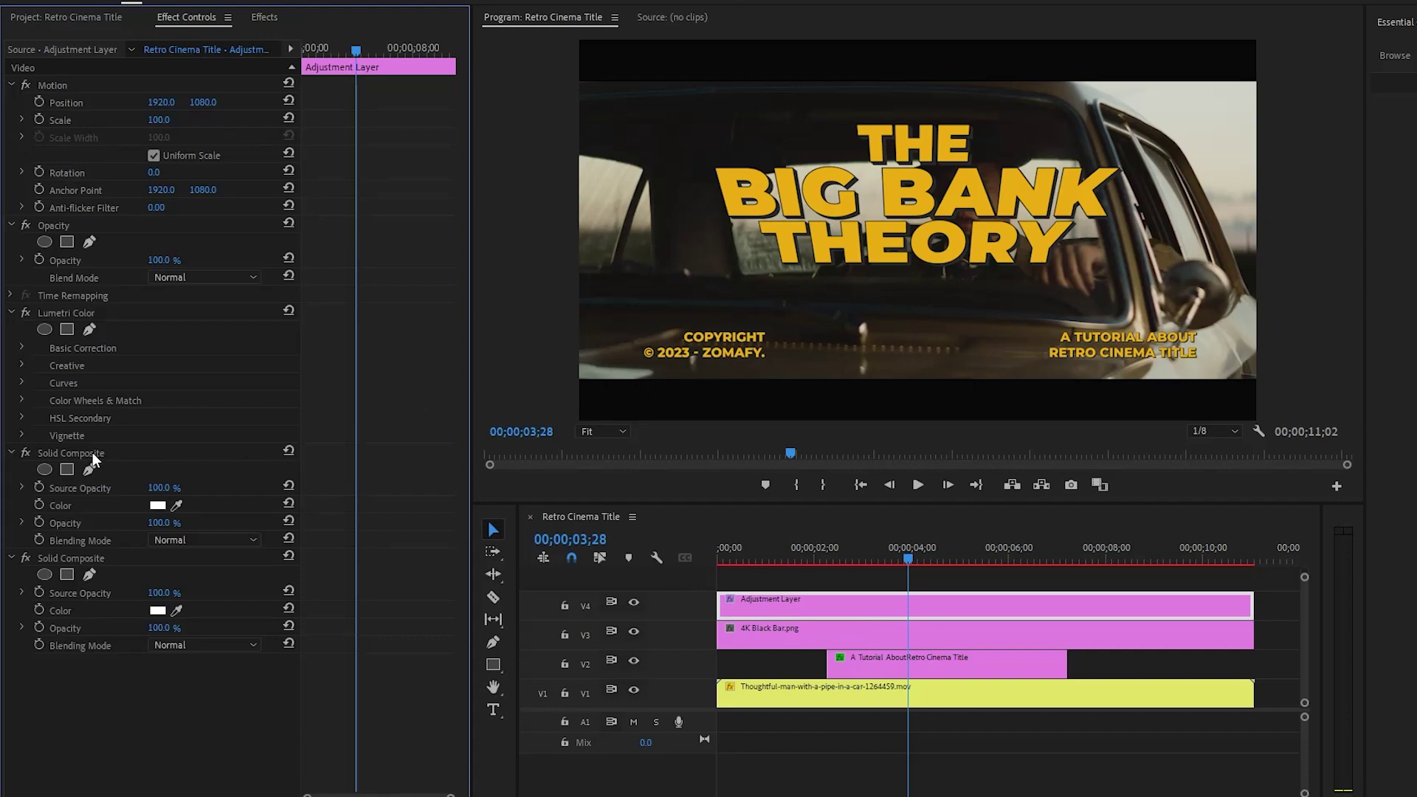
click(157, 505)
drag(637, 454, 582, 273)
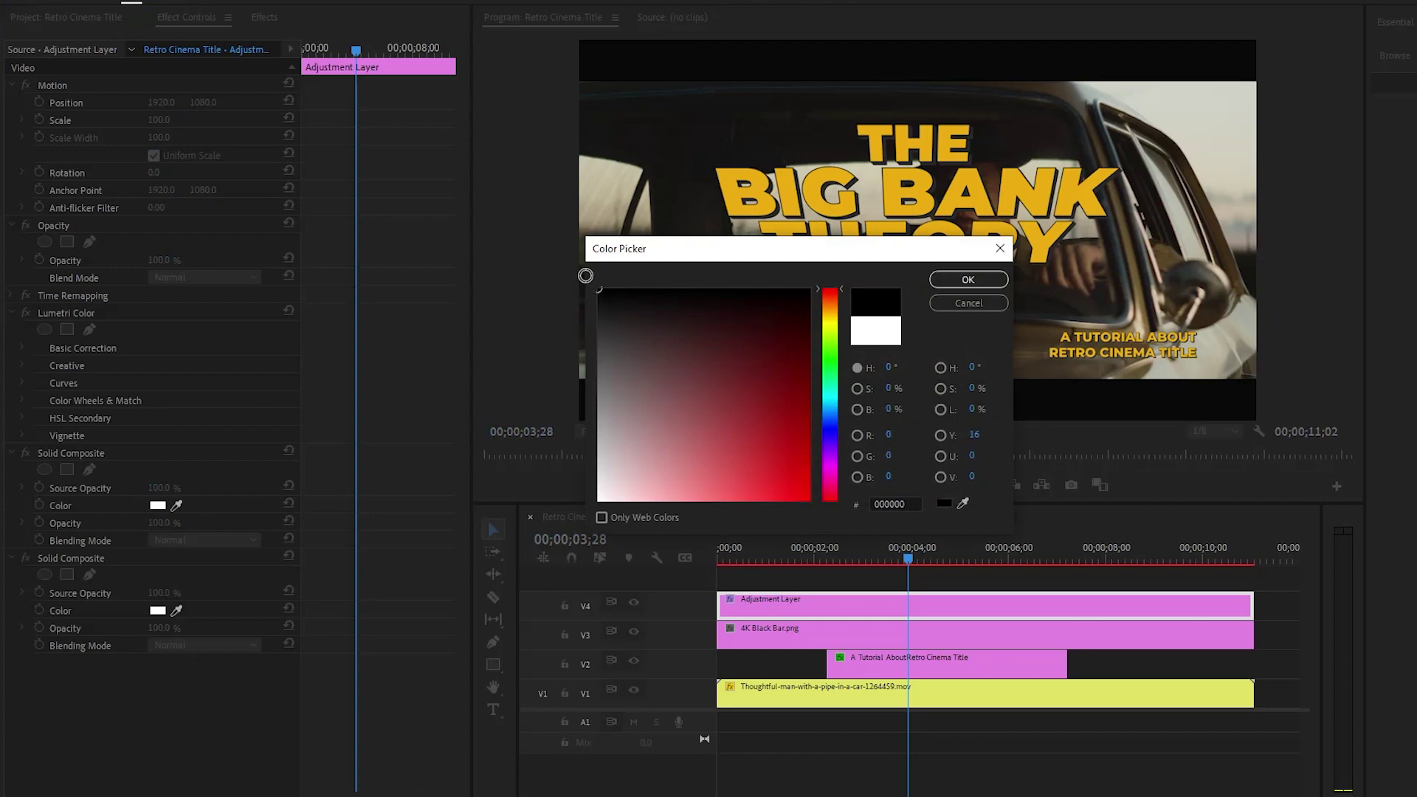
click(966, 281)
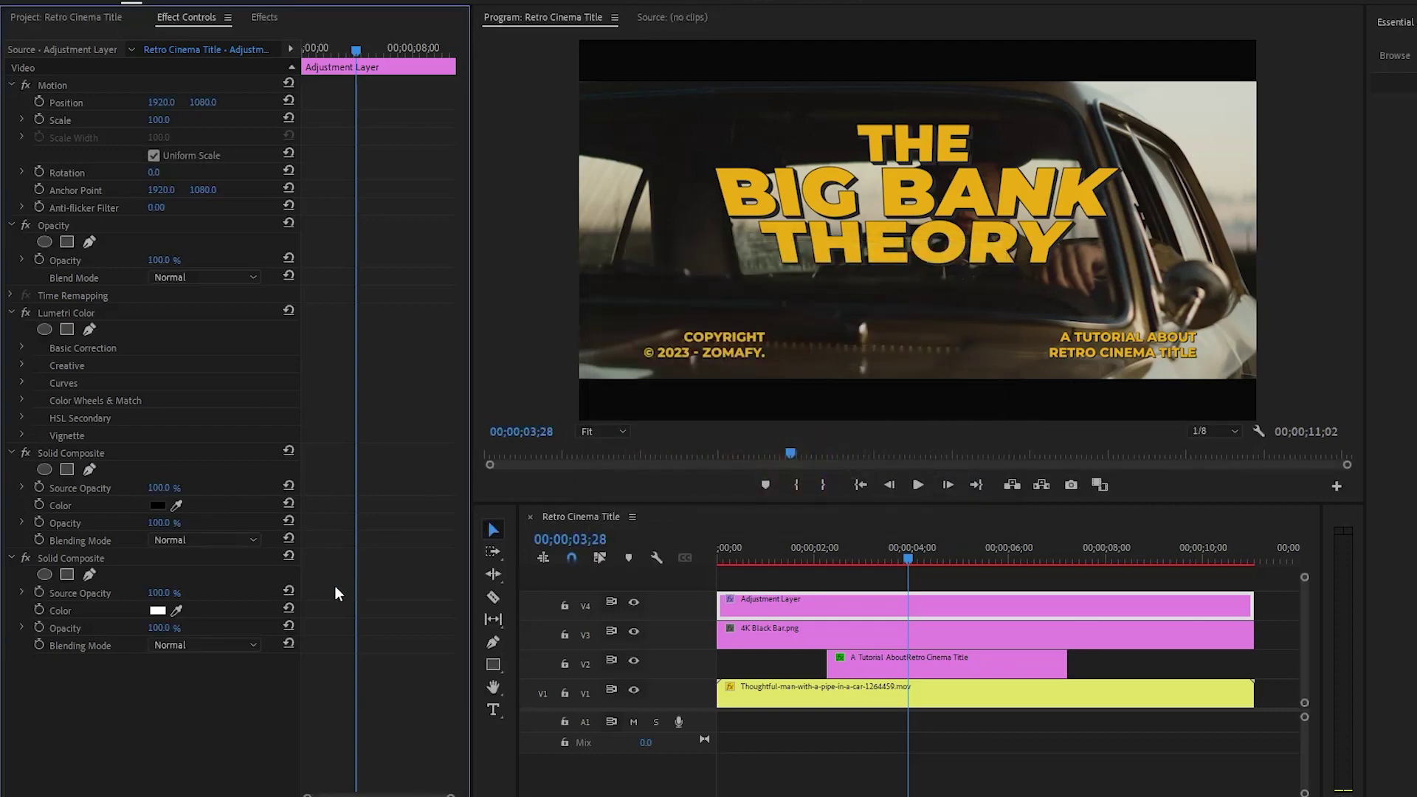
click(229, 539)
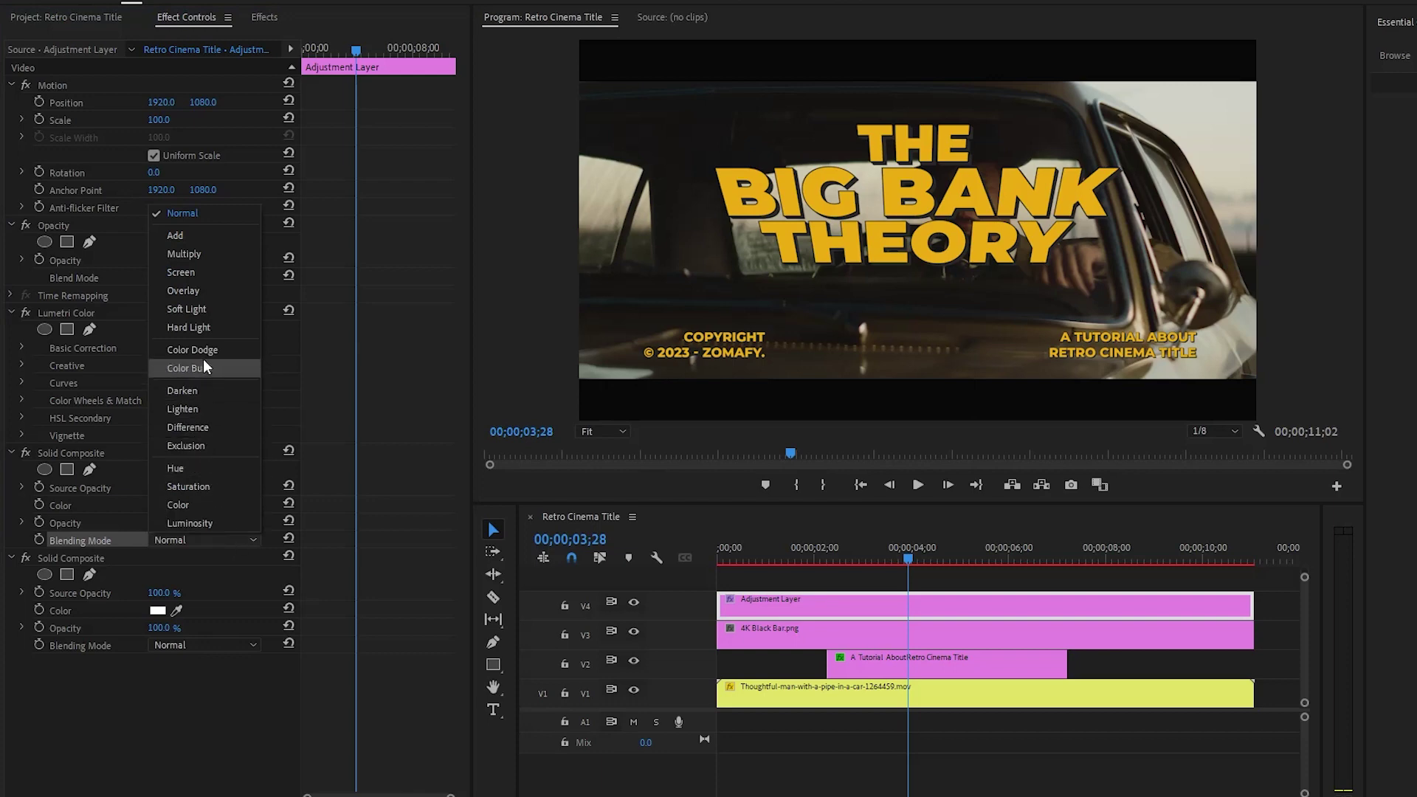
click(223, 273)
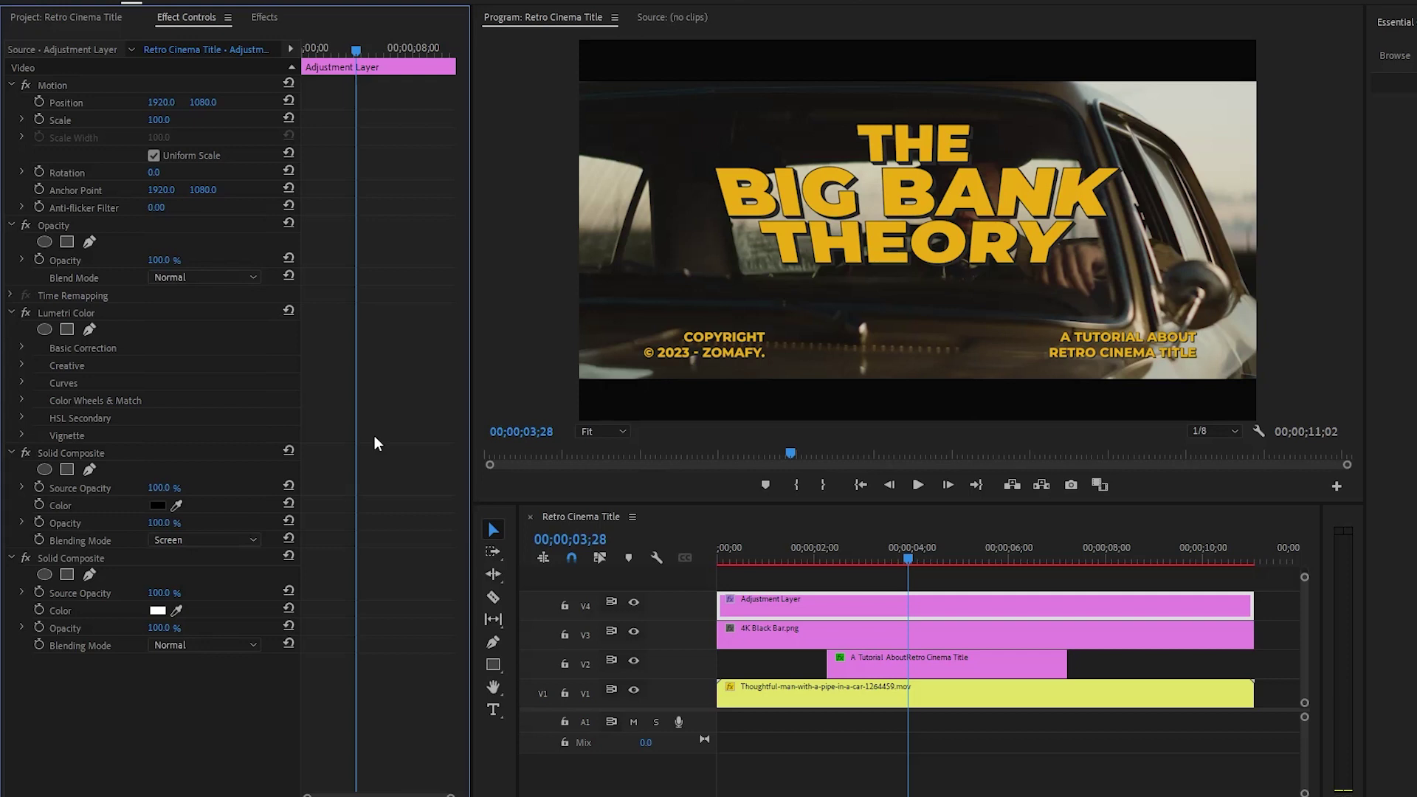
Step: Set the second Solid Composite's blending mode to Multiply
click(106, 558)
click(202, 641)
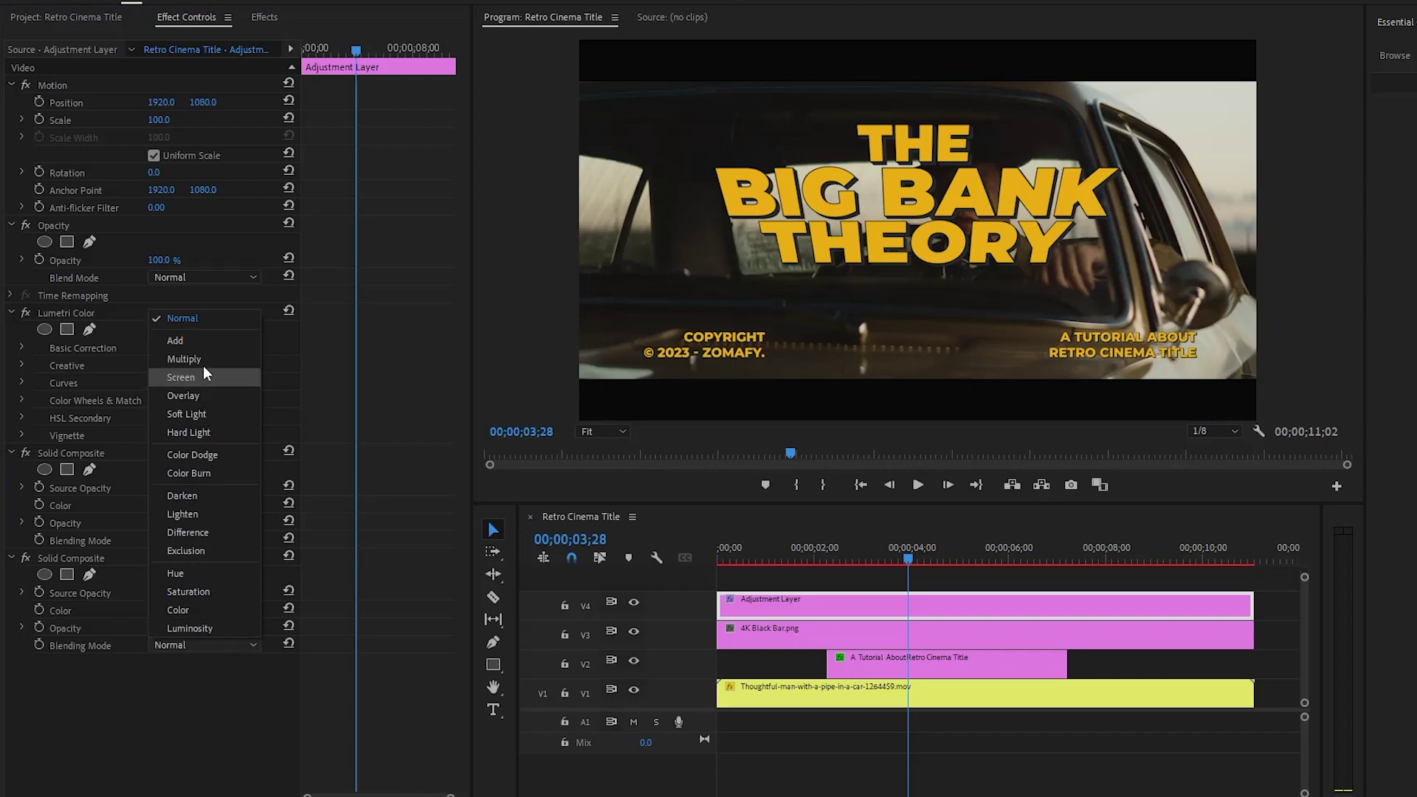
click(227, 360)
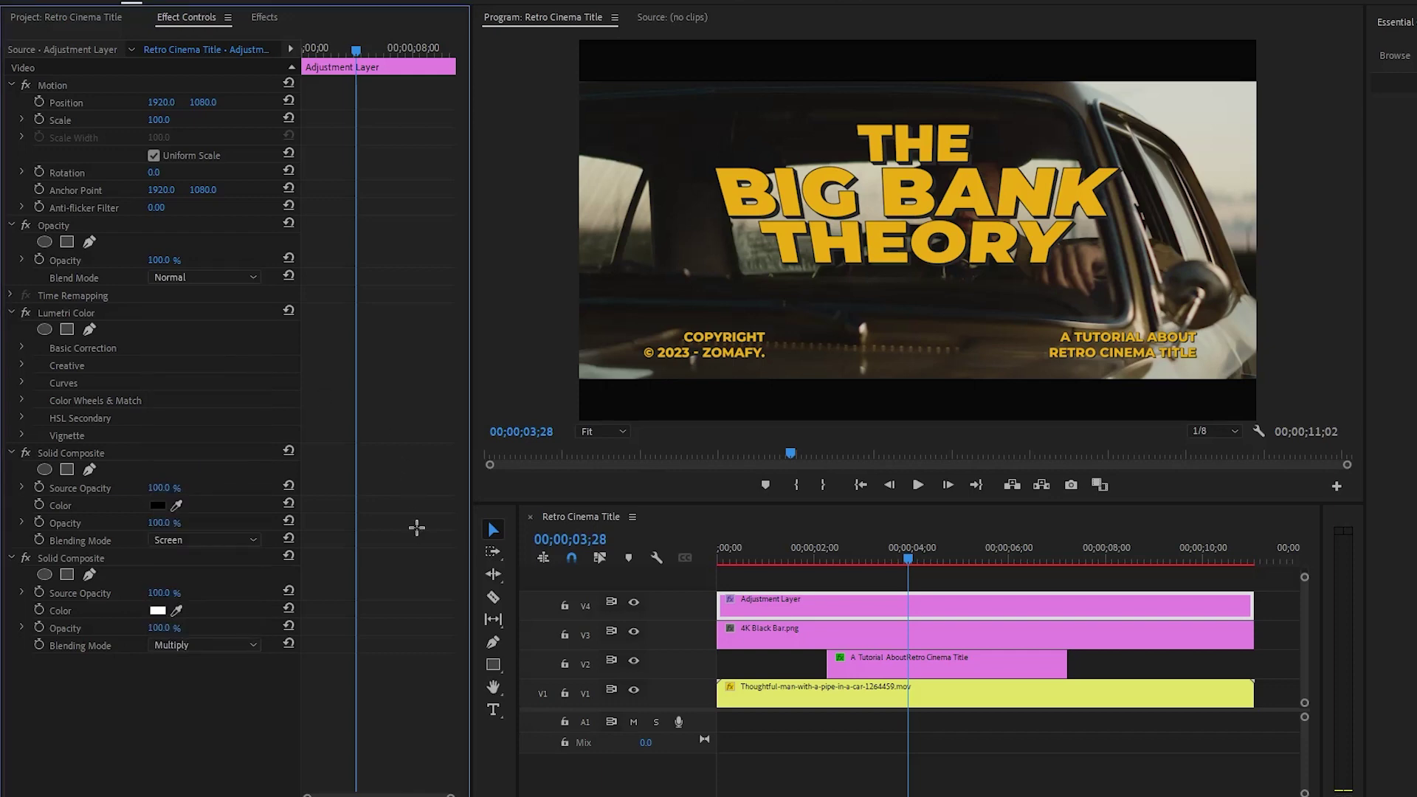
Step: Find the Gaussian Blur effect and apply it to the adjustment layer on V4
click(273, 19)
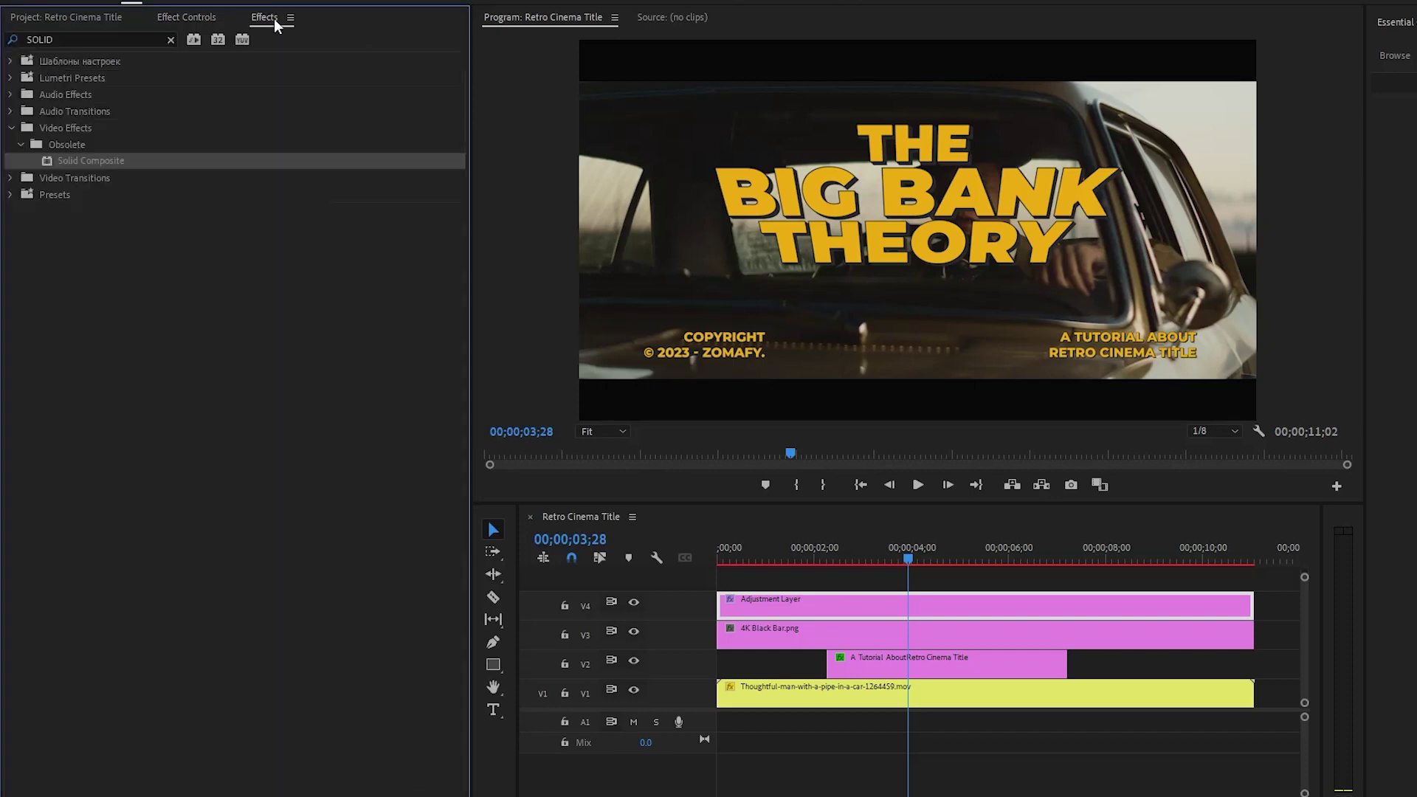
click(170, 41)
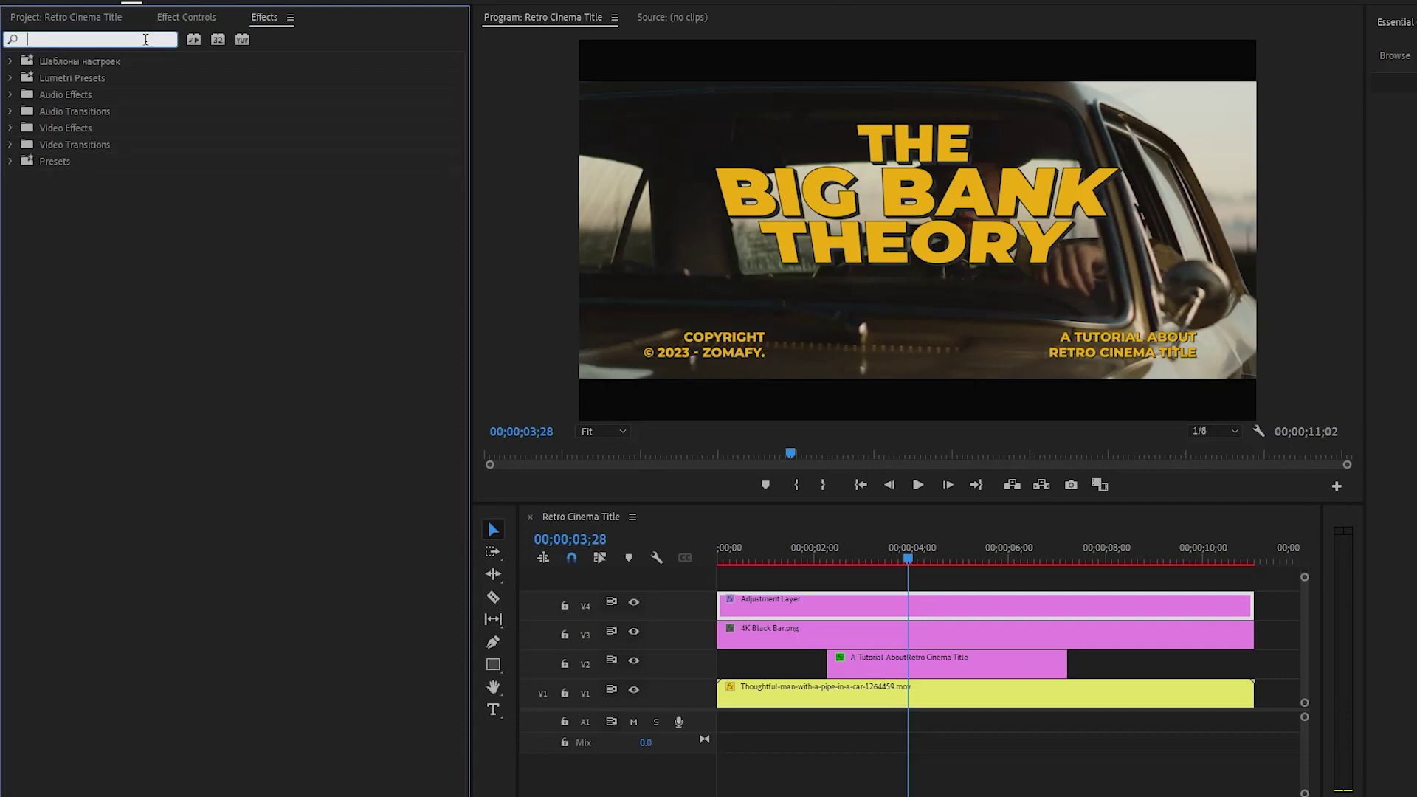
text(GAUS)
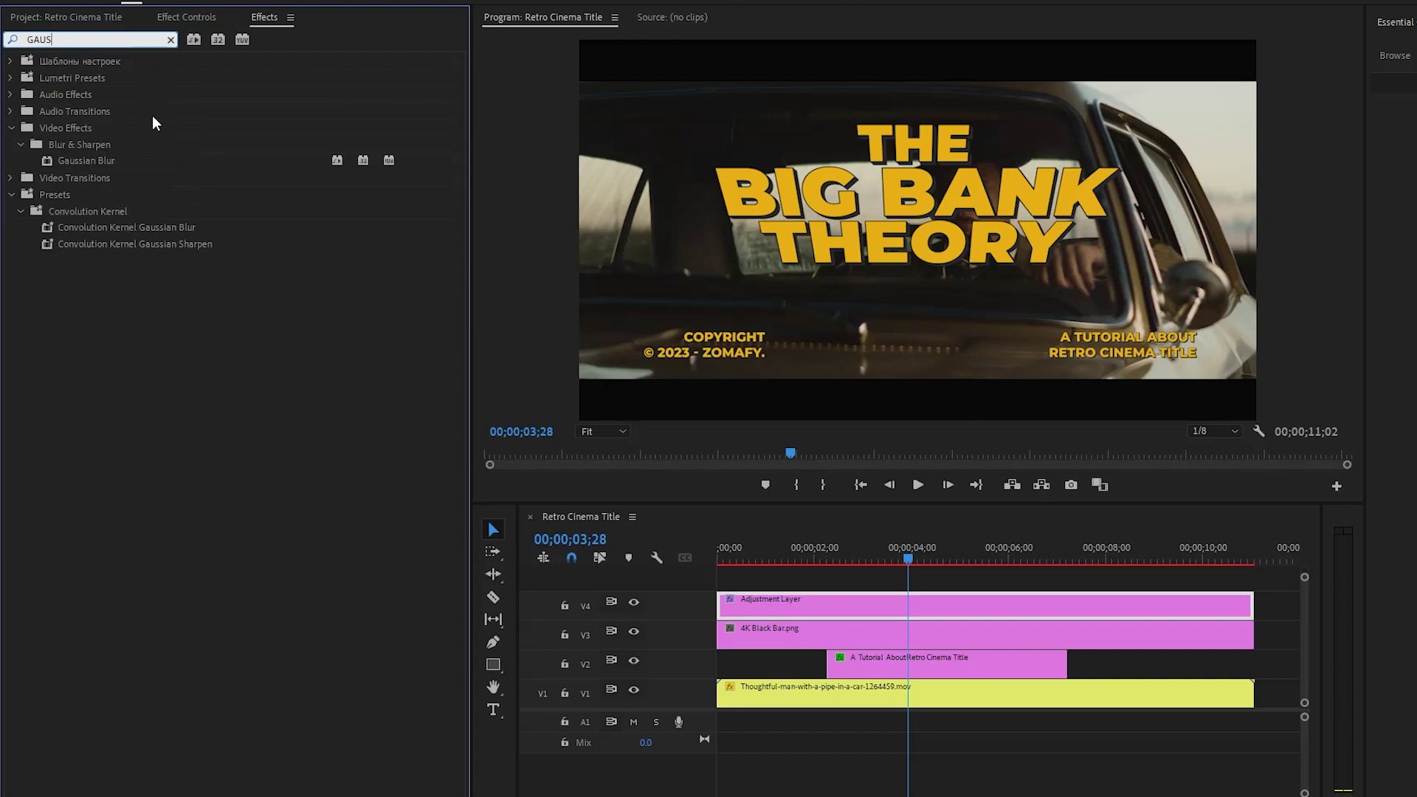
click(95, 161)
drag(90, 161, 754, 609)
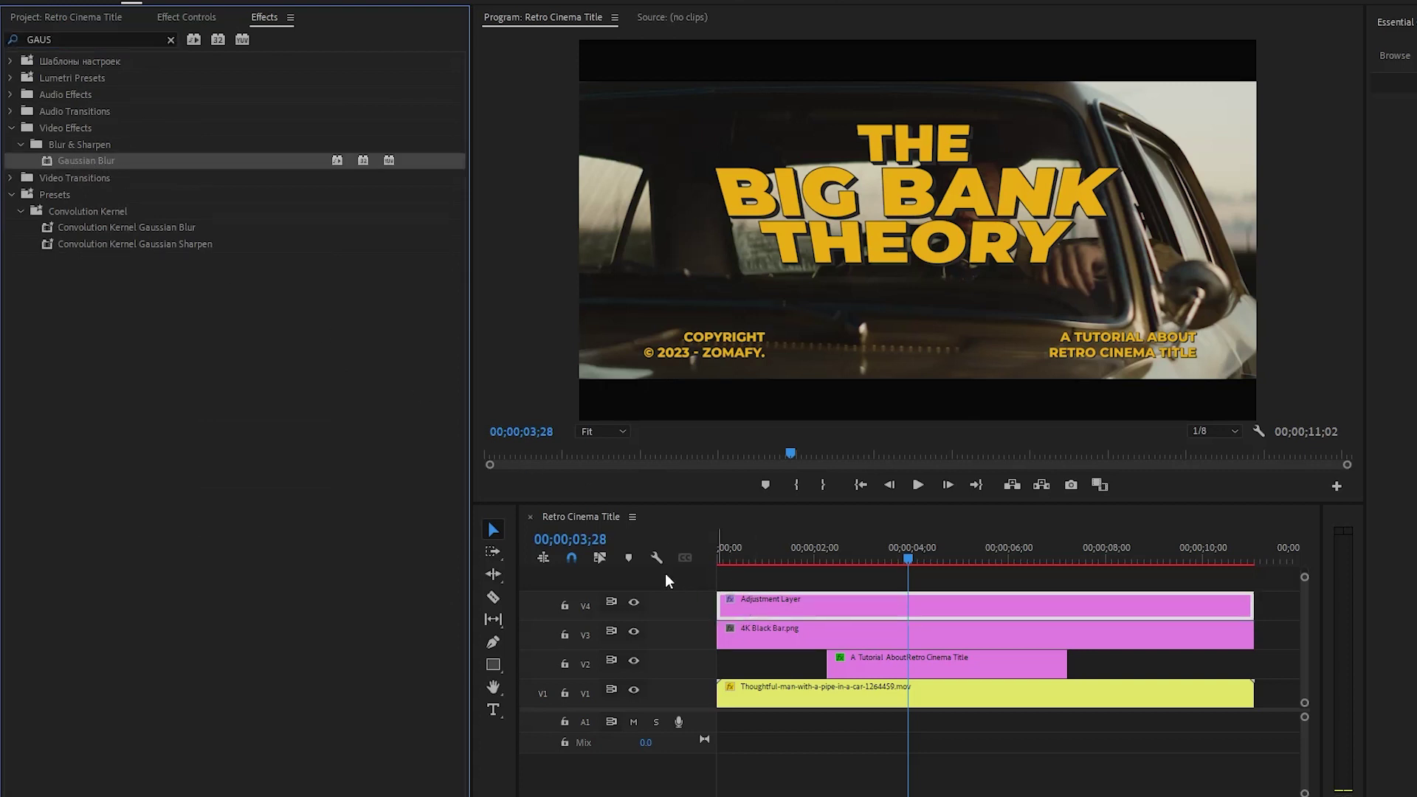
Step: Find the Unsharp Mask effect and apply it to the adjustment layer on V4
click(171, 39)
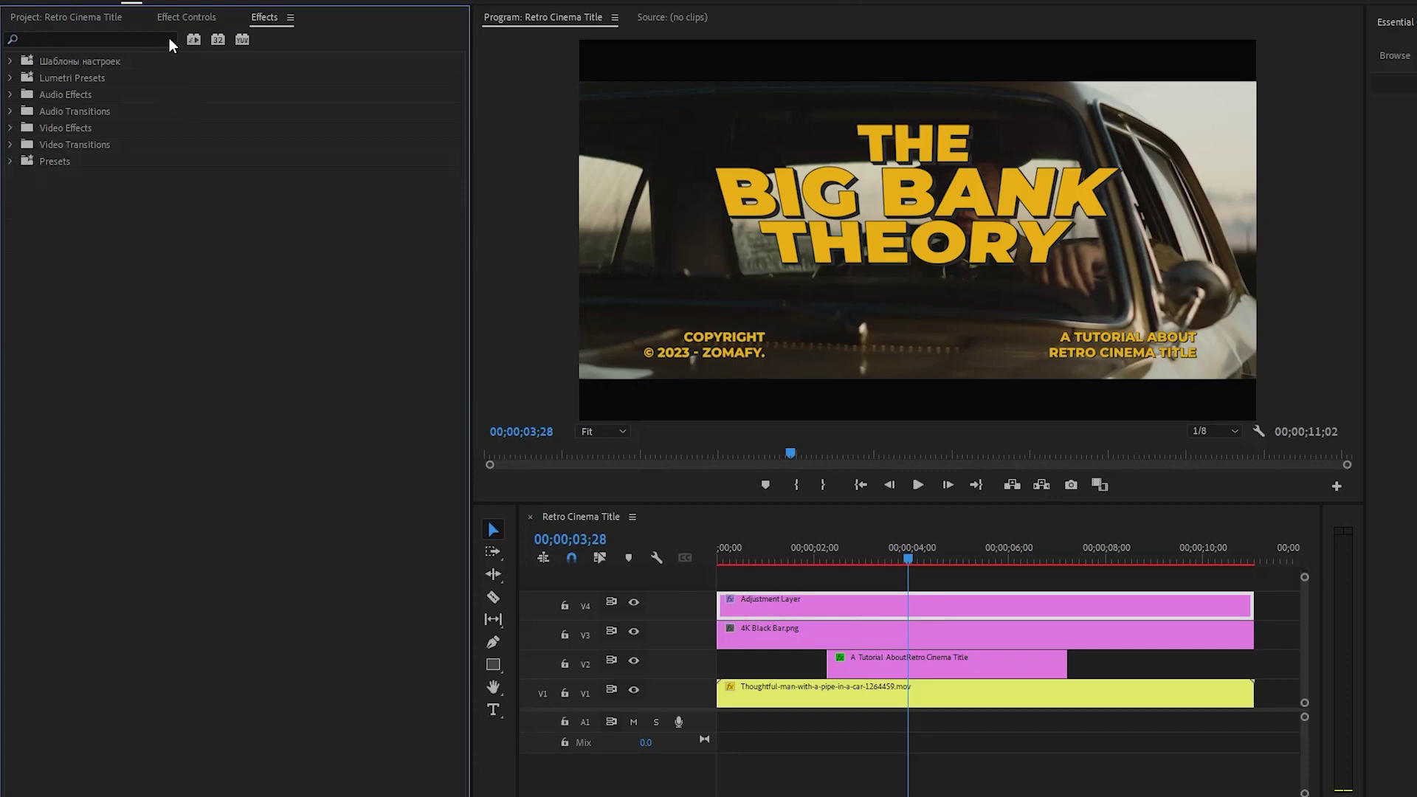
text(UNSHA)
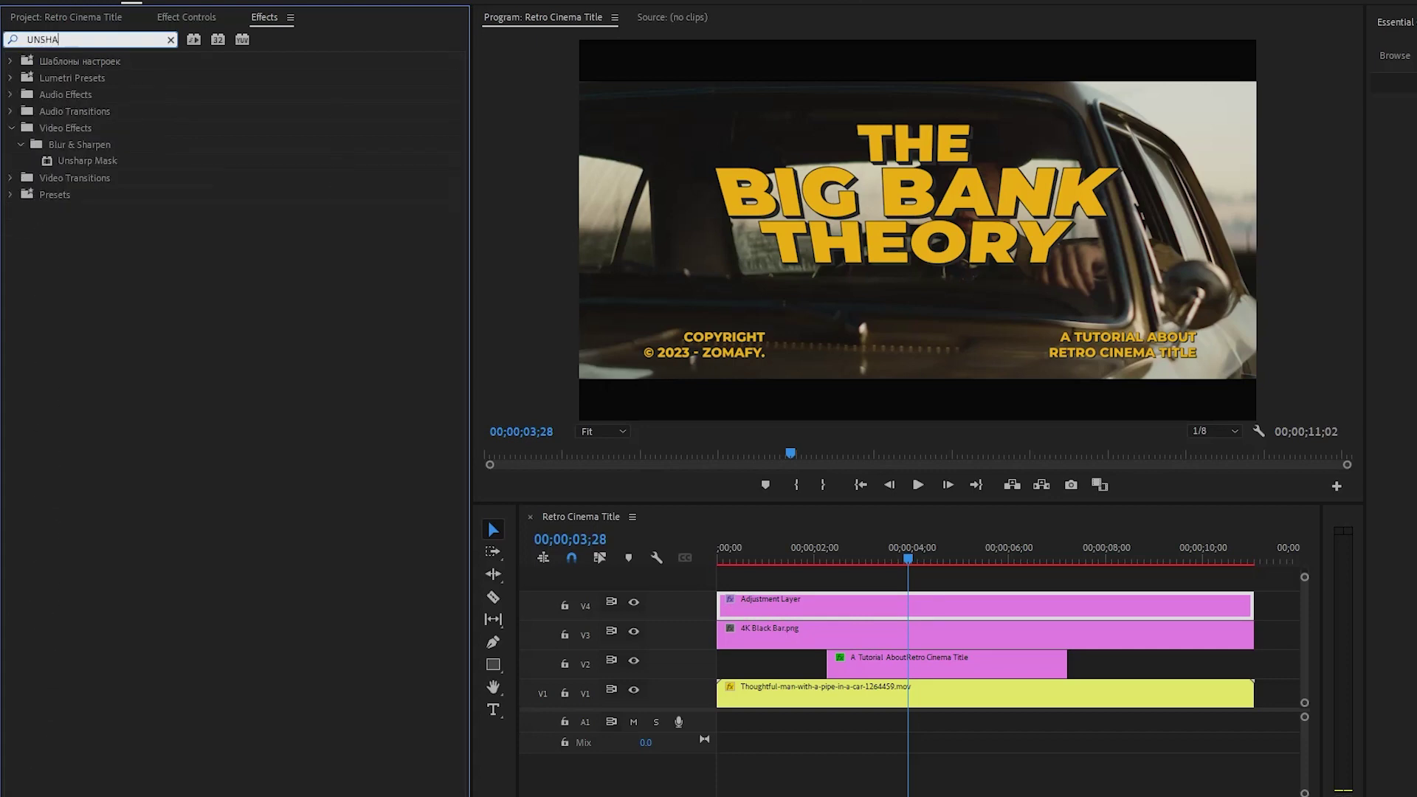
click(118, 161)
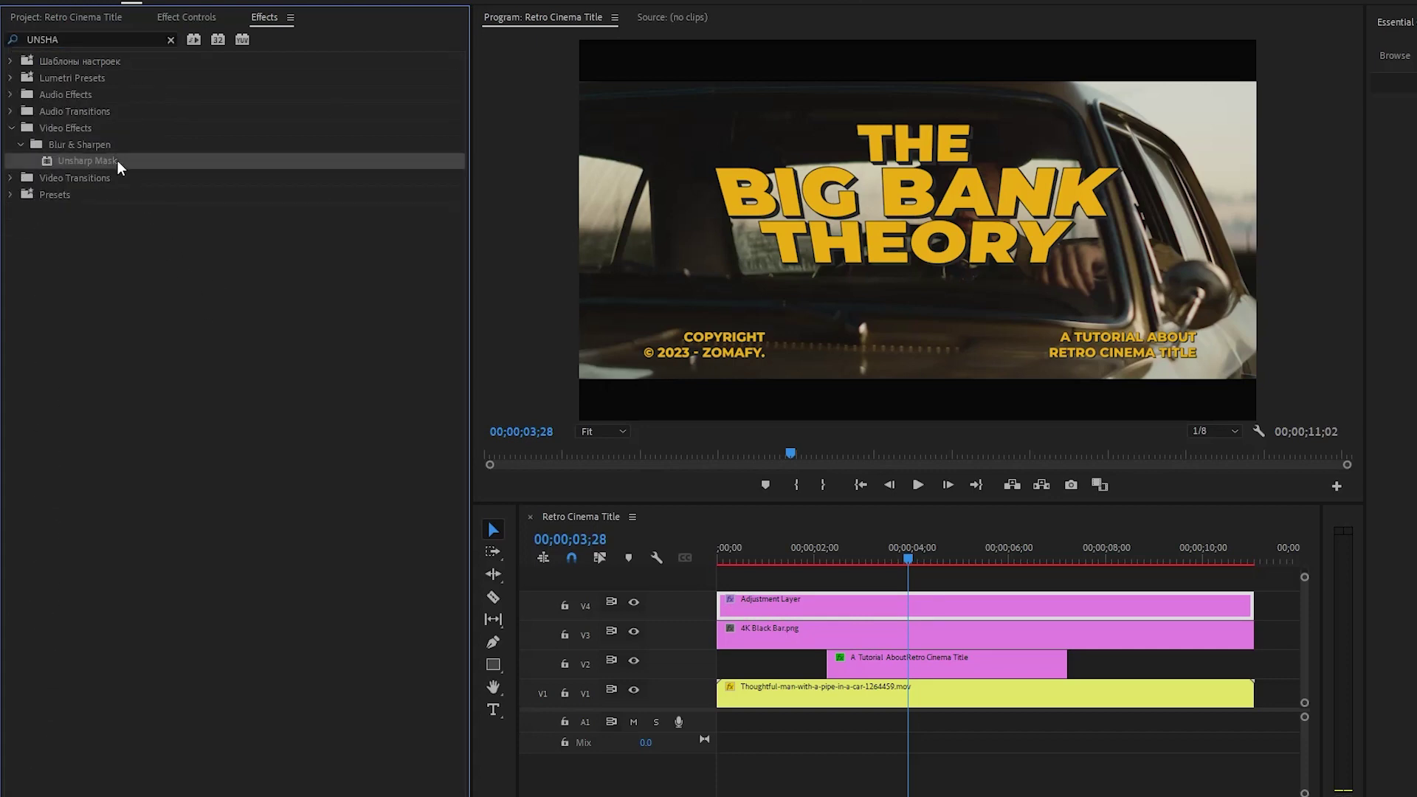
drag(121, 161, 869, 616)
Step: Find the Noise HLS Auto effect and apply it to the adjustment layer on V4
click(170, 40)
text(nOISE H)
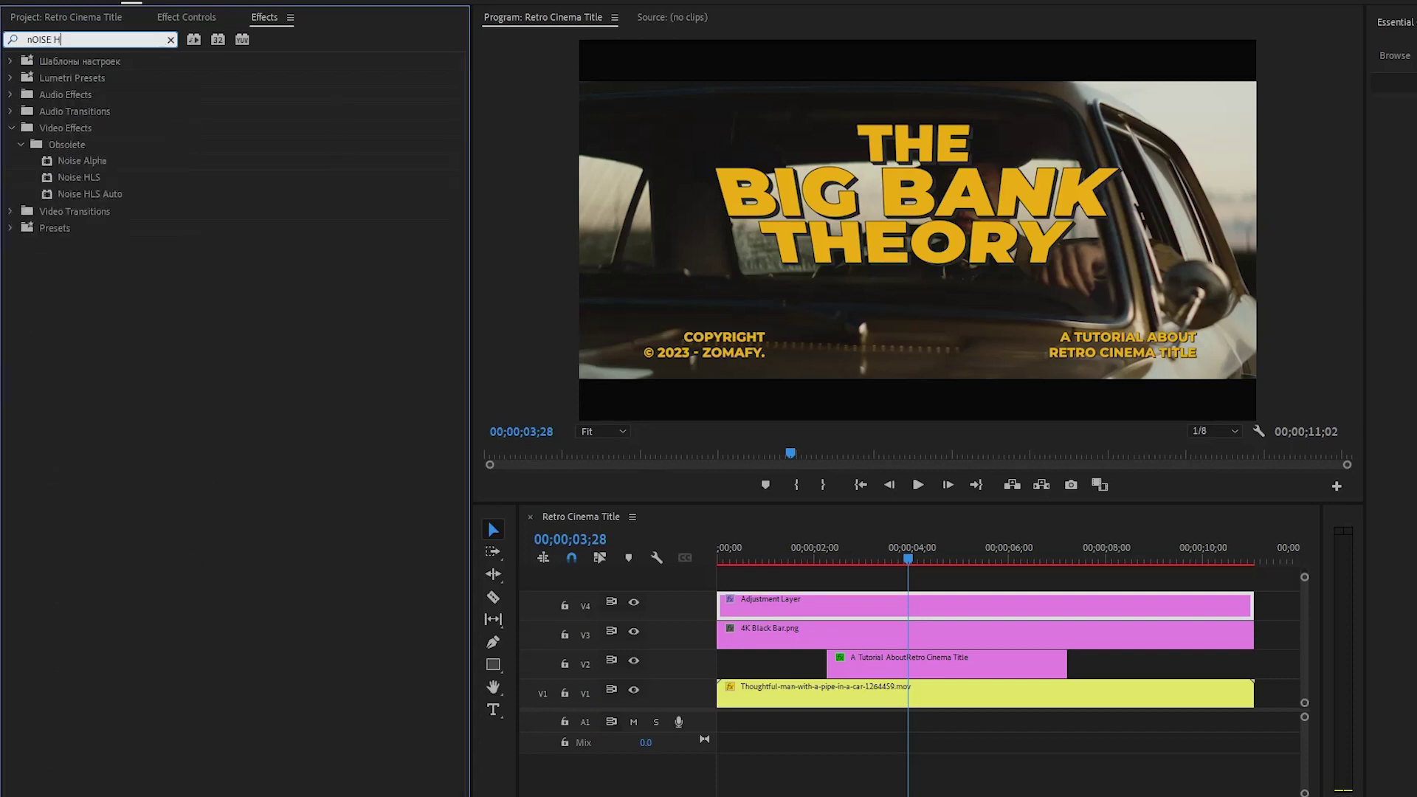
click(134, 194)
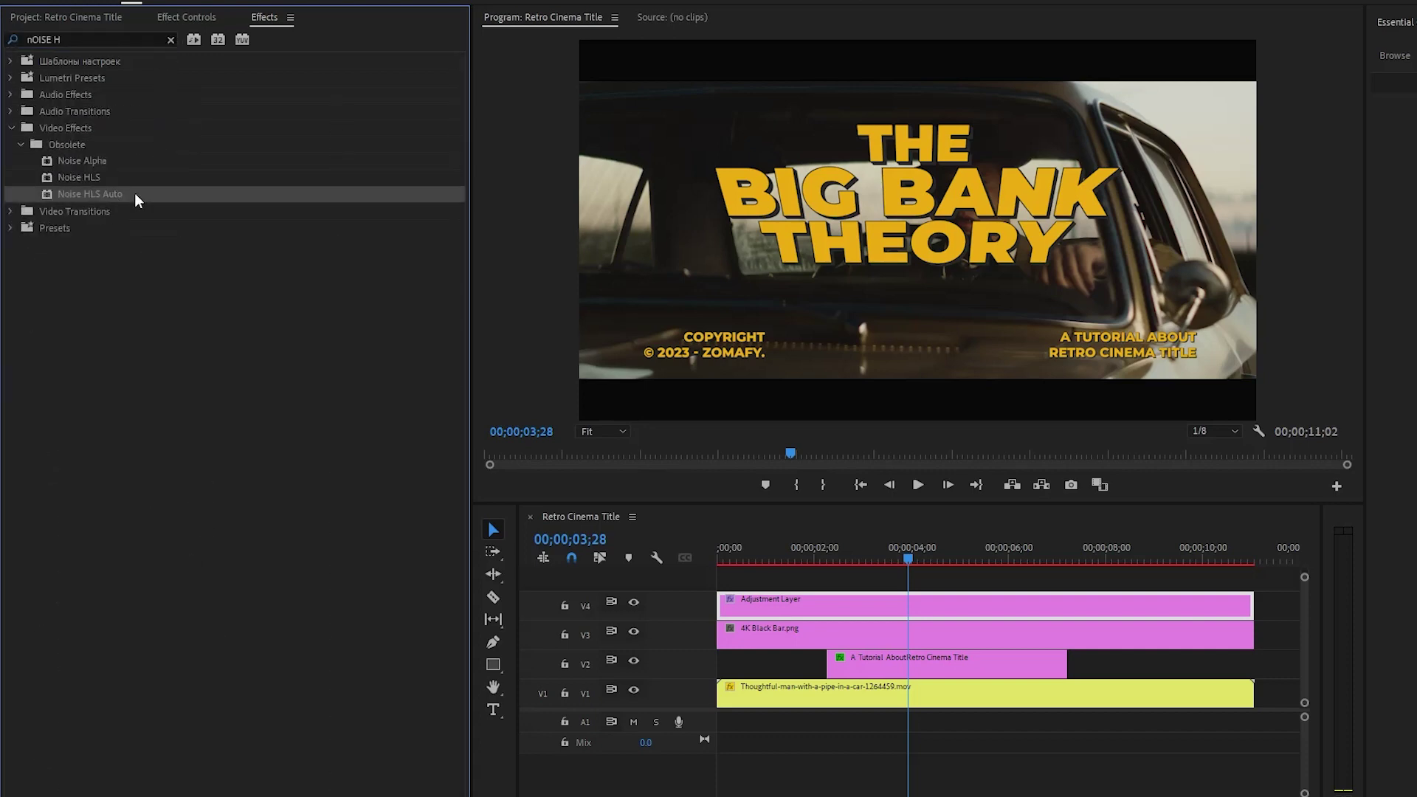
drag(96, 195, 780, 603)
Step: Set the Gaussian Blur's Blurriness to 5 in the adjustment layer's effect settings
click(183, 19)
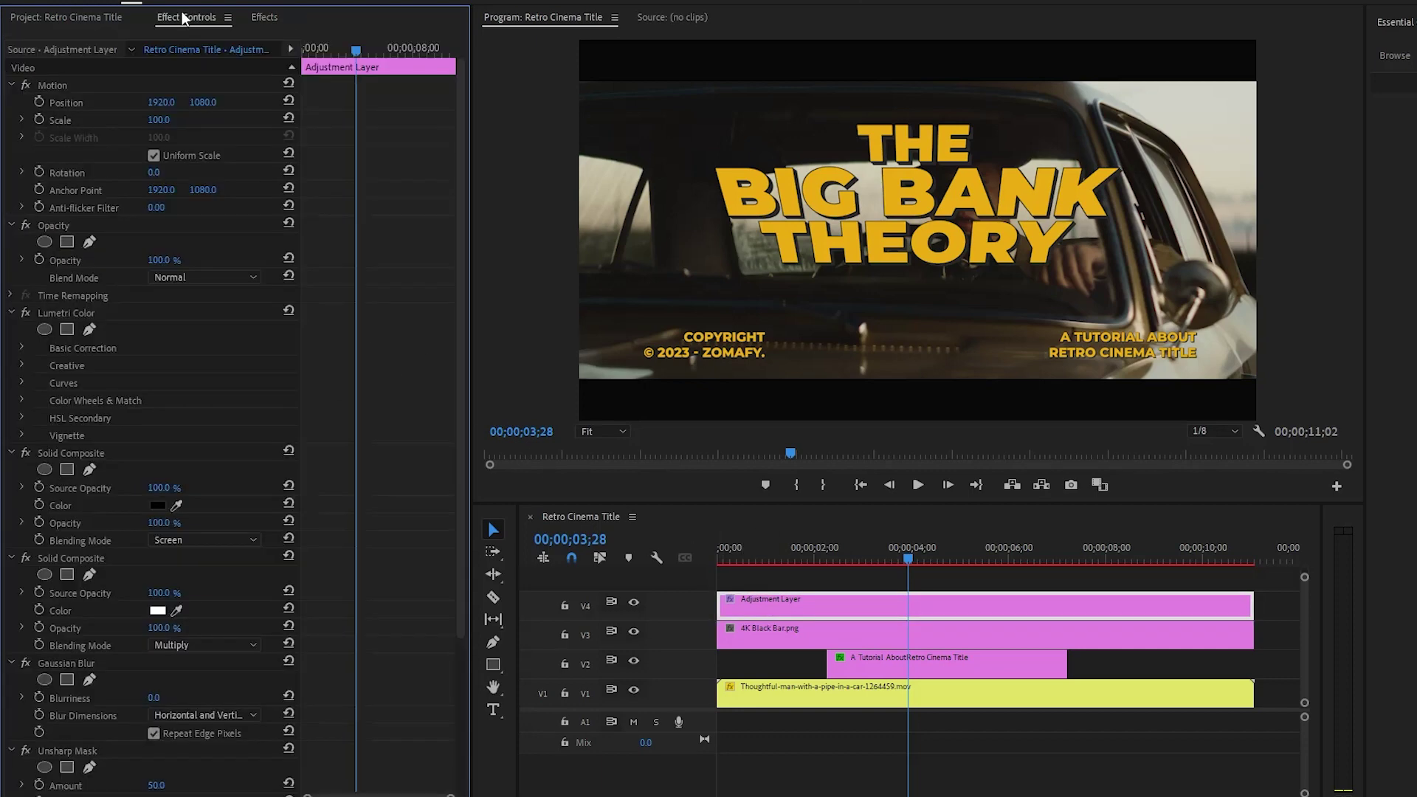
drag(461, 251, 464, 509)
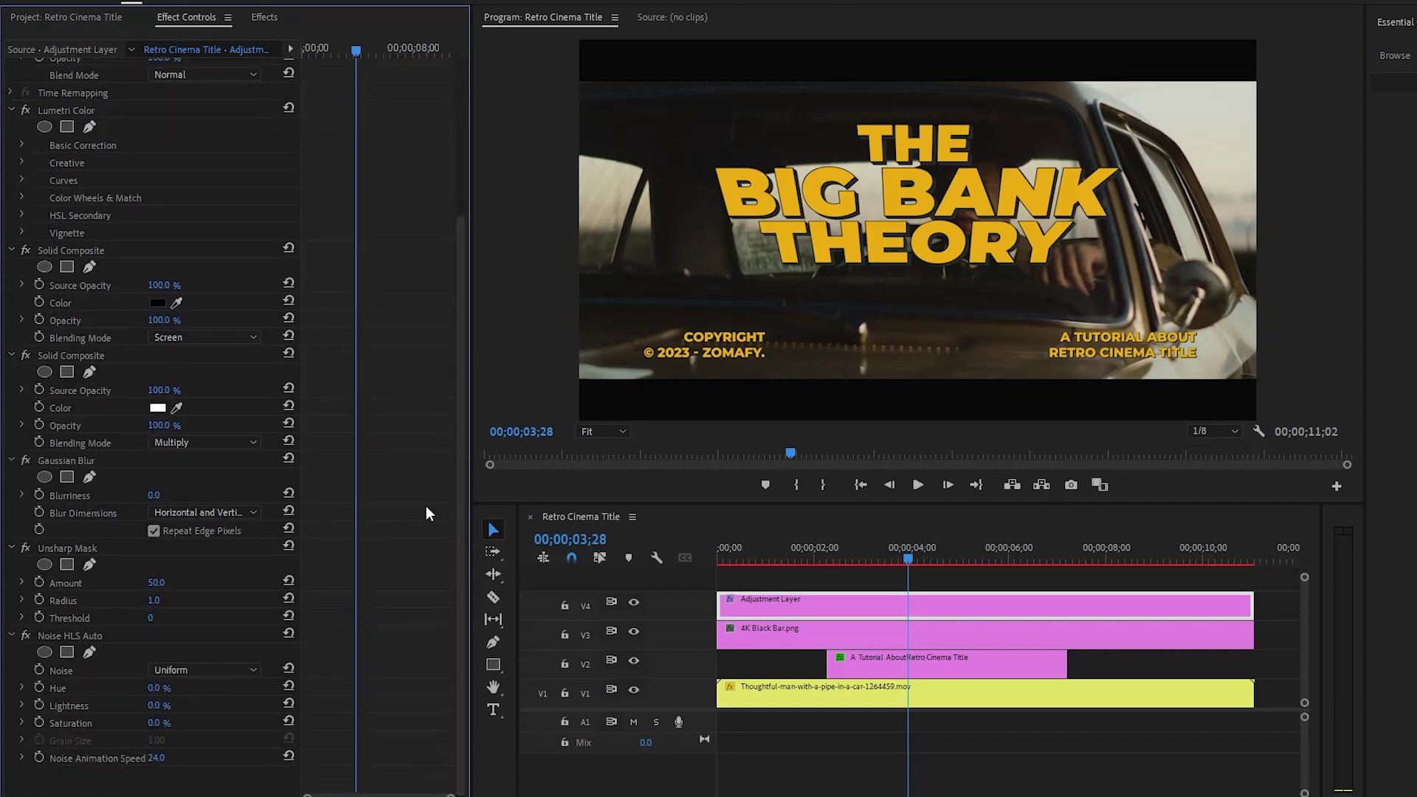
click(93, 460)
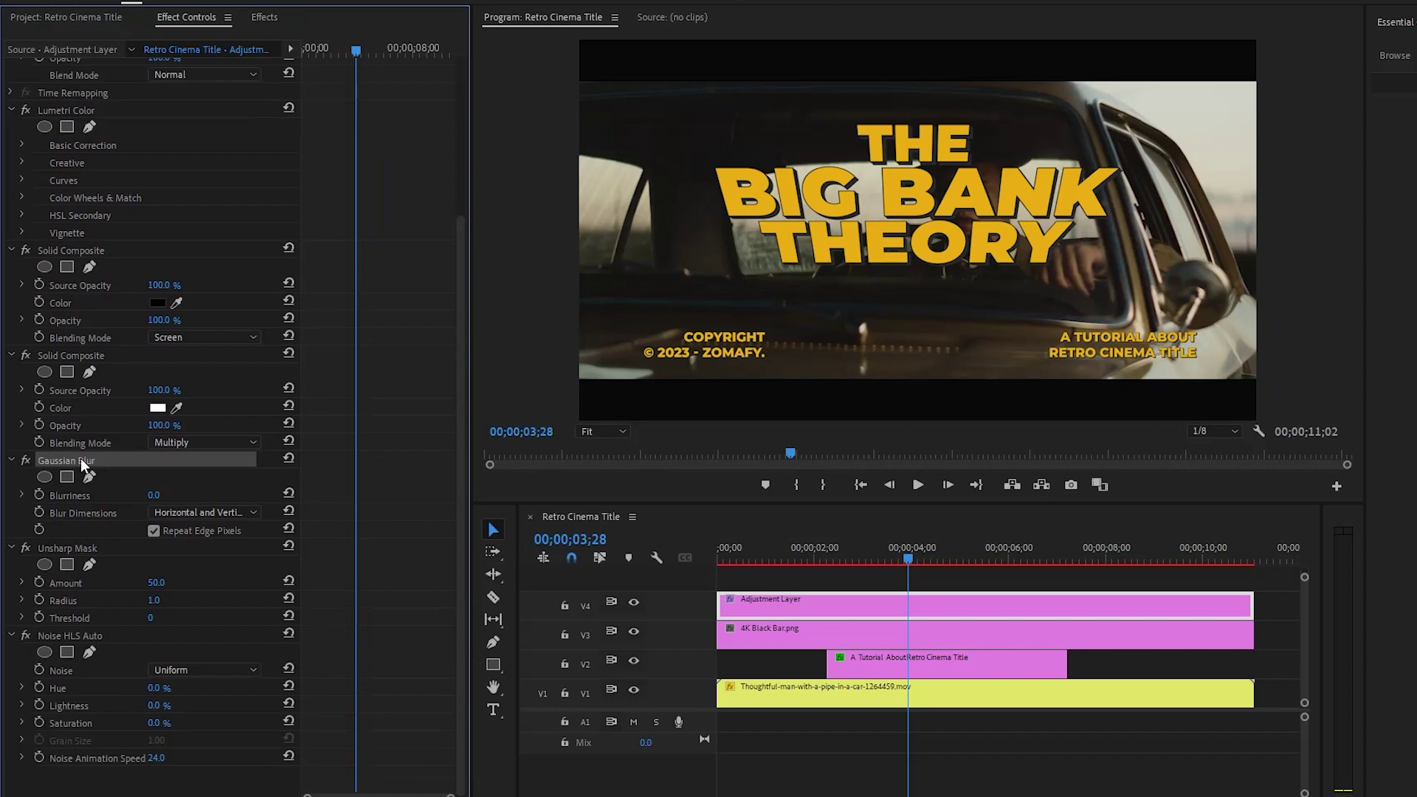
click(71, 495)
click(155, 494)
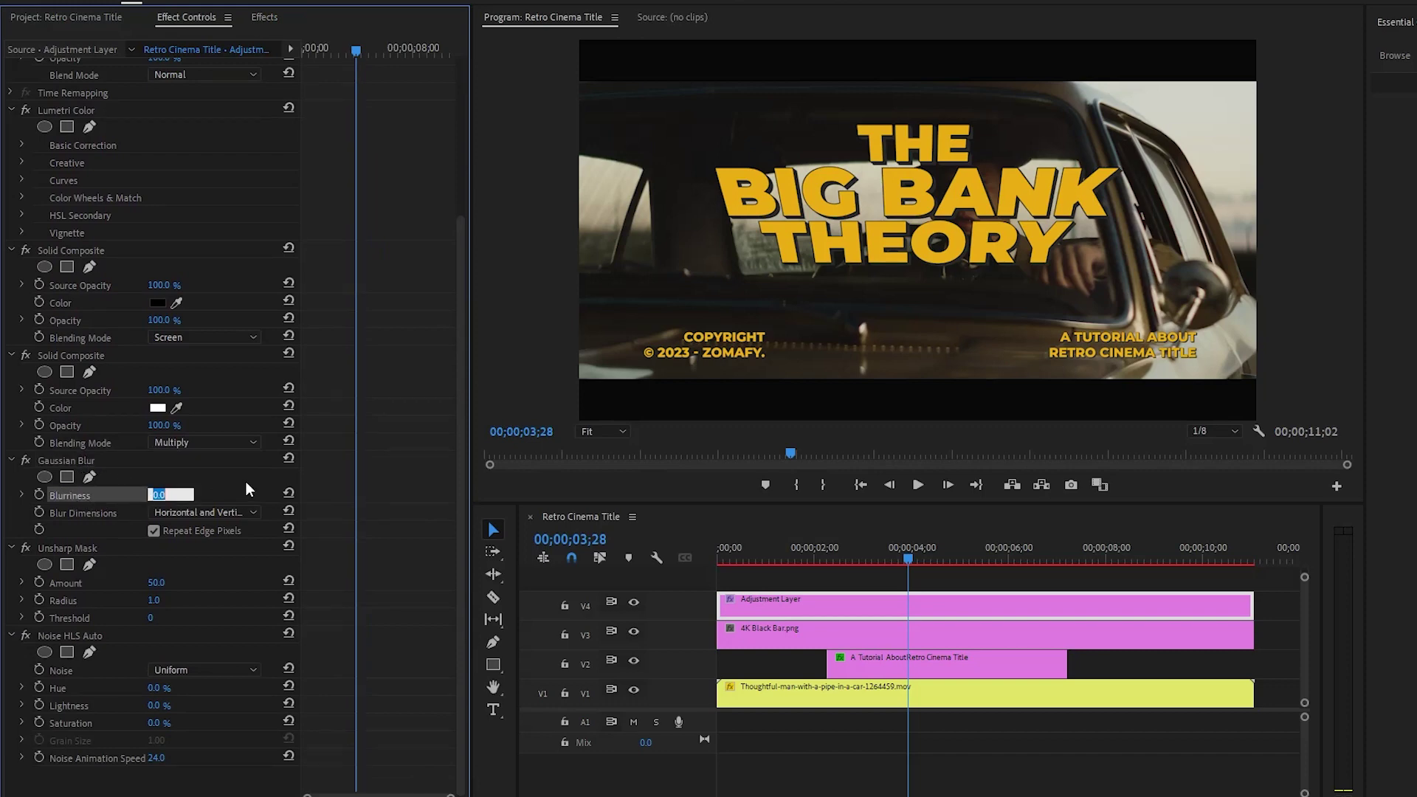
text(5)
key(Return)
Step: Set the Unsharp Mask's Amount to 75 and its Radius to 8 on the adjustment layer
click(95, 548)
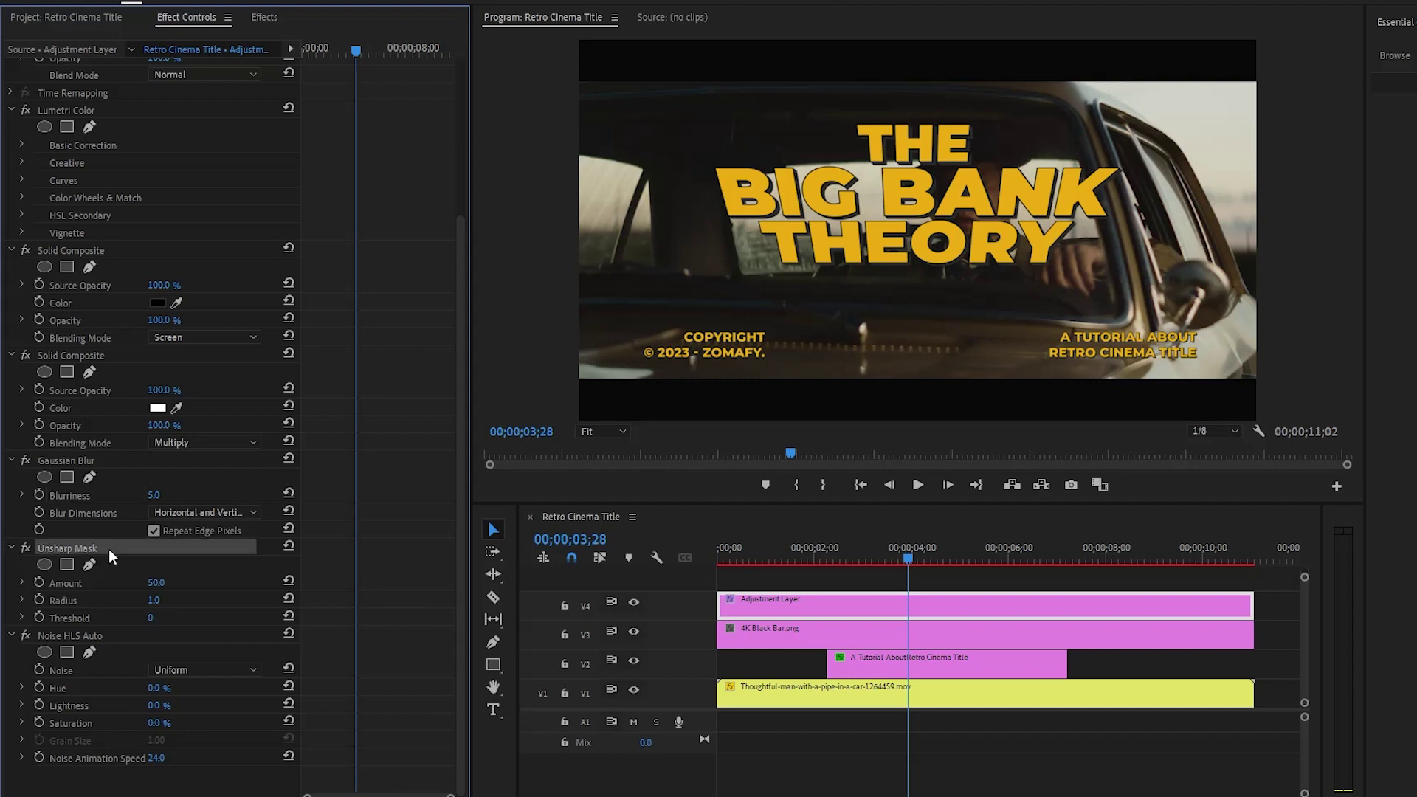
click(78, 587)
click(156, 582)
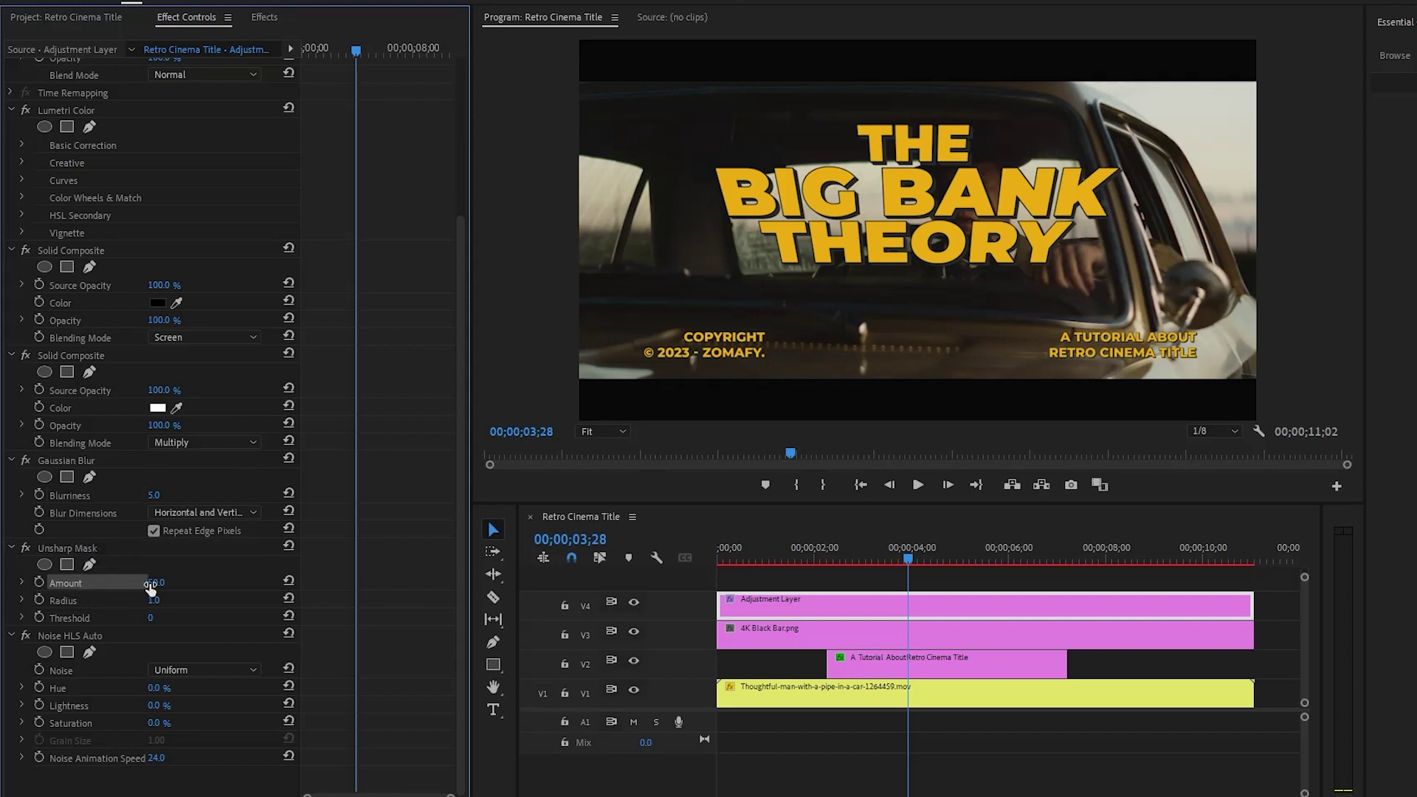
text(75)
key(Return)
click(155, 600)
text(8)
key(Return)
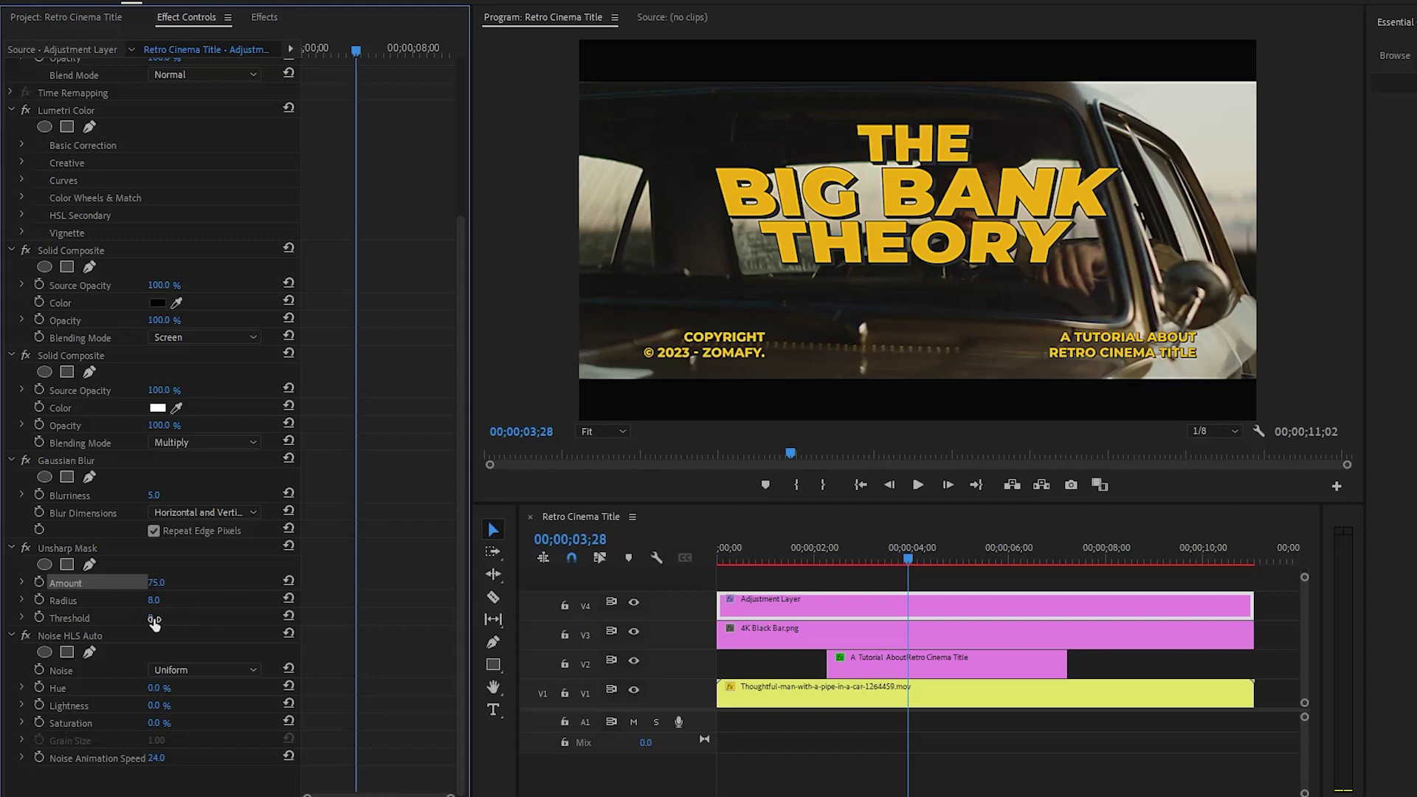
Step: Change the noise type of the Noise HLS Auto effect to Grain
click(95, 639)
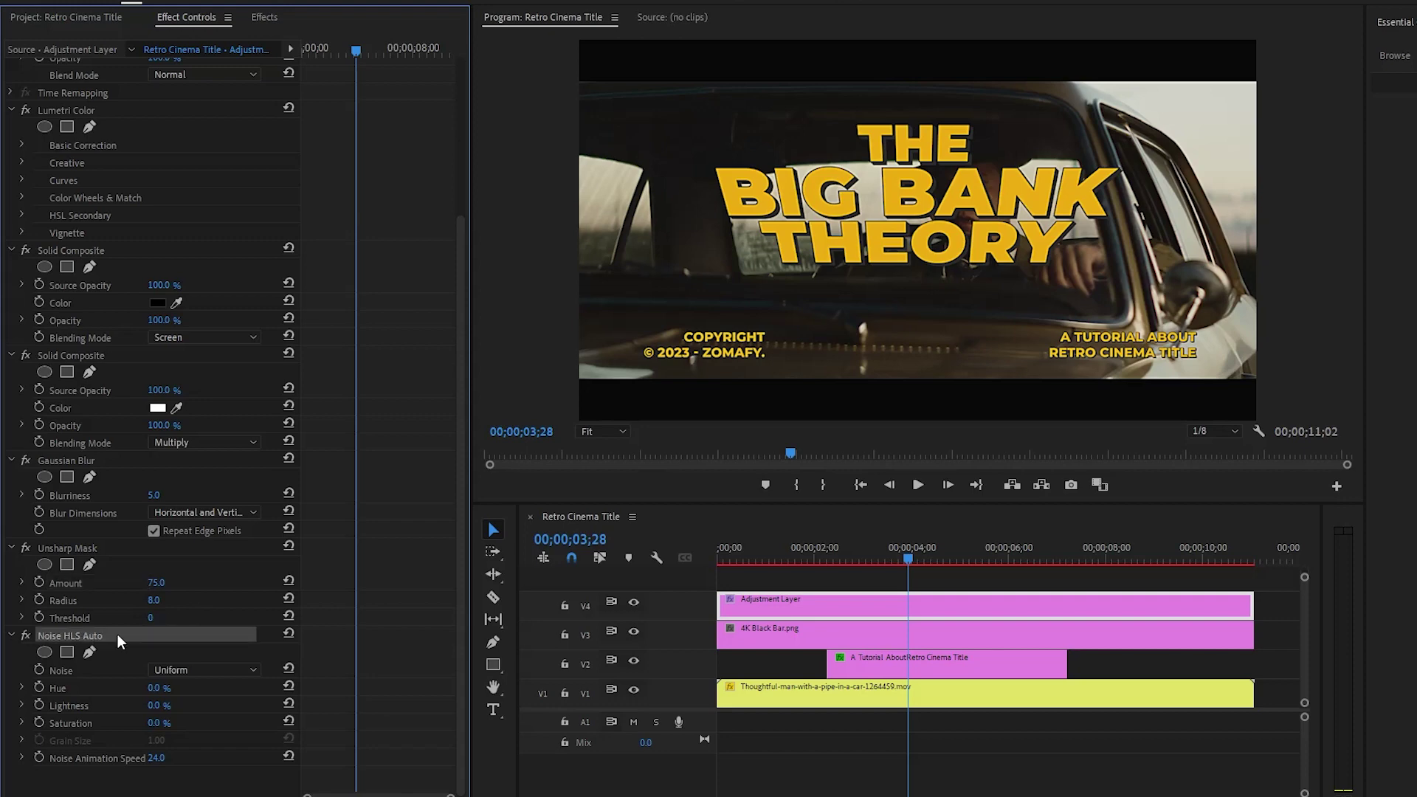
click(69, 672)
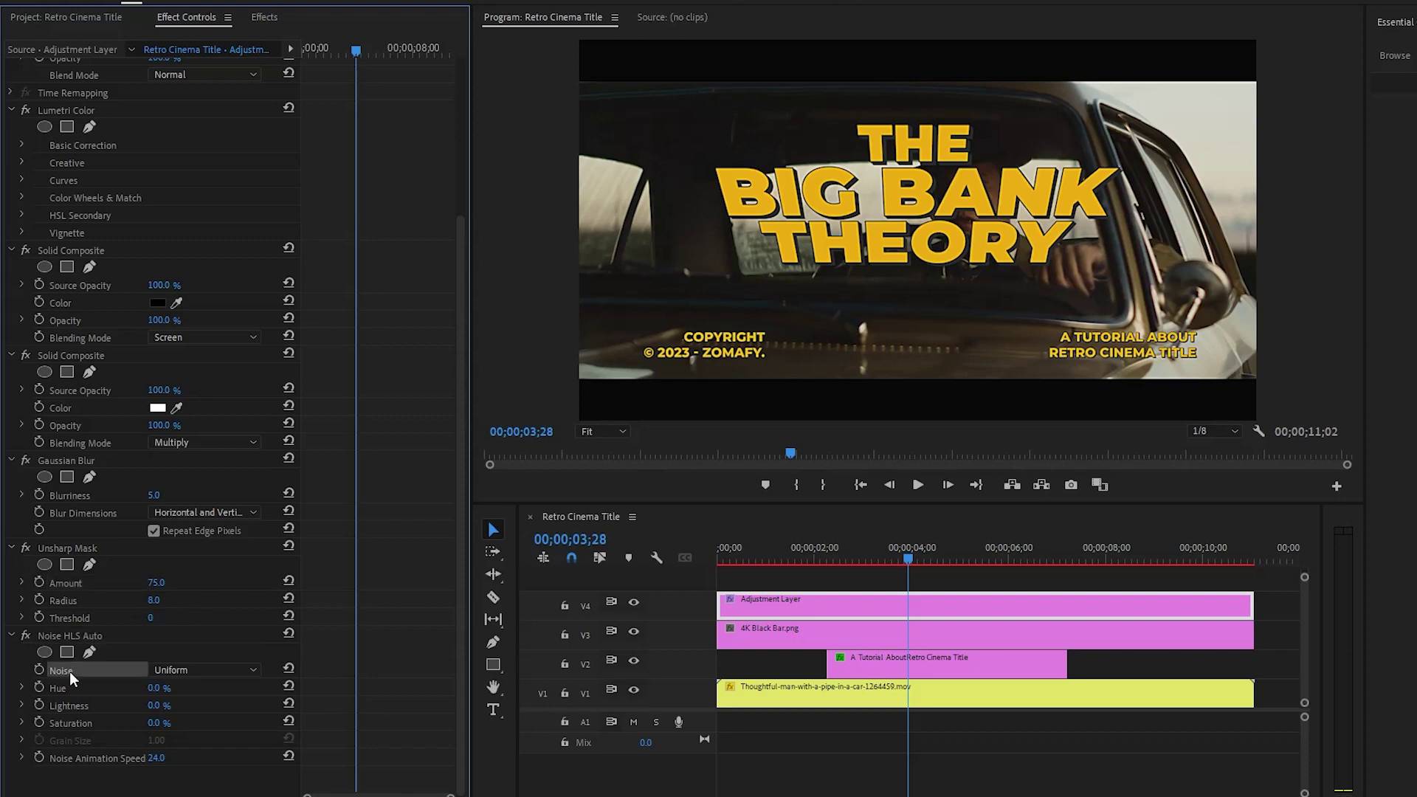
click(220, 667)
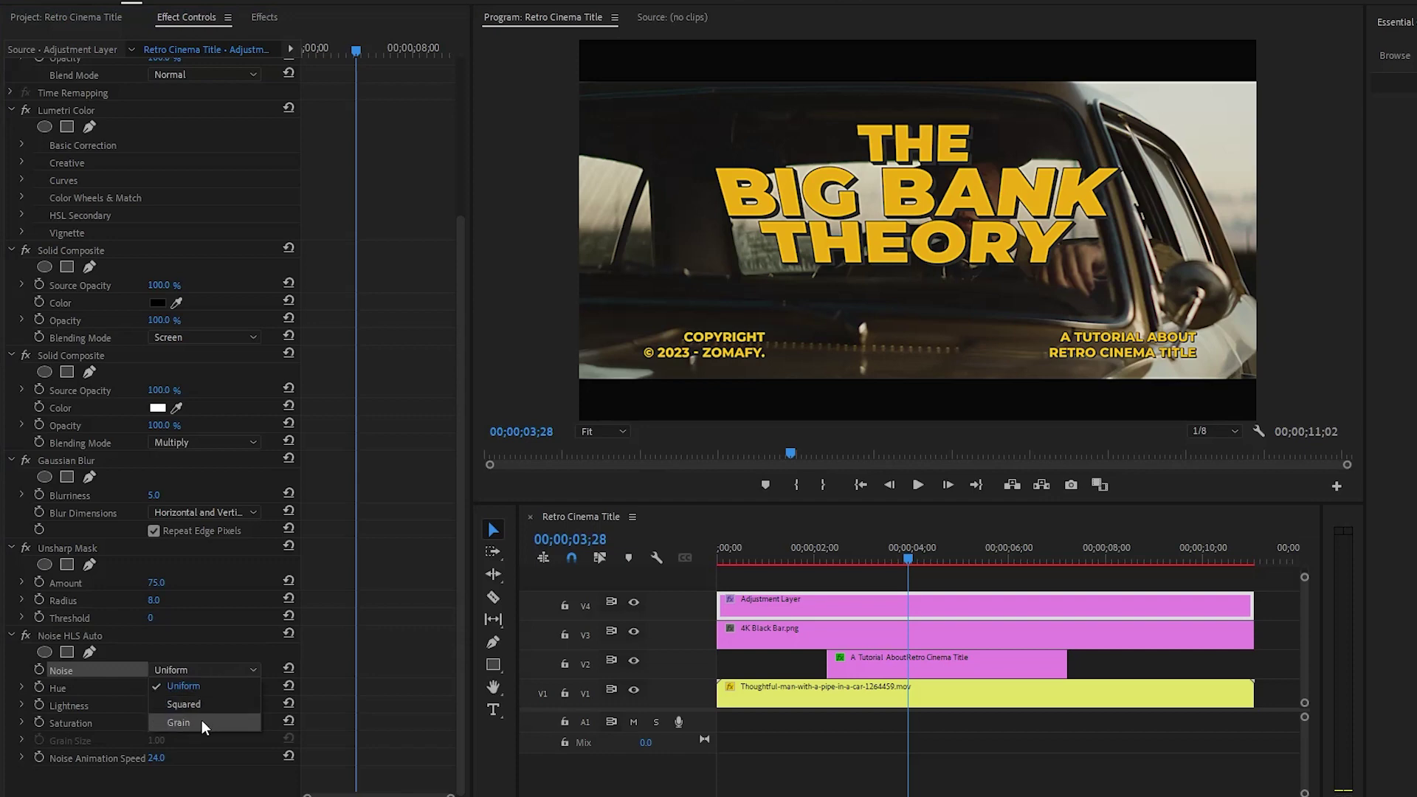
click(202, 719)
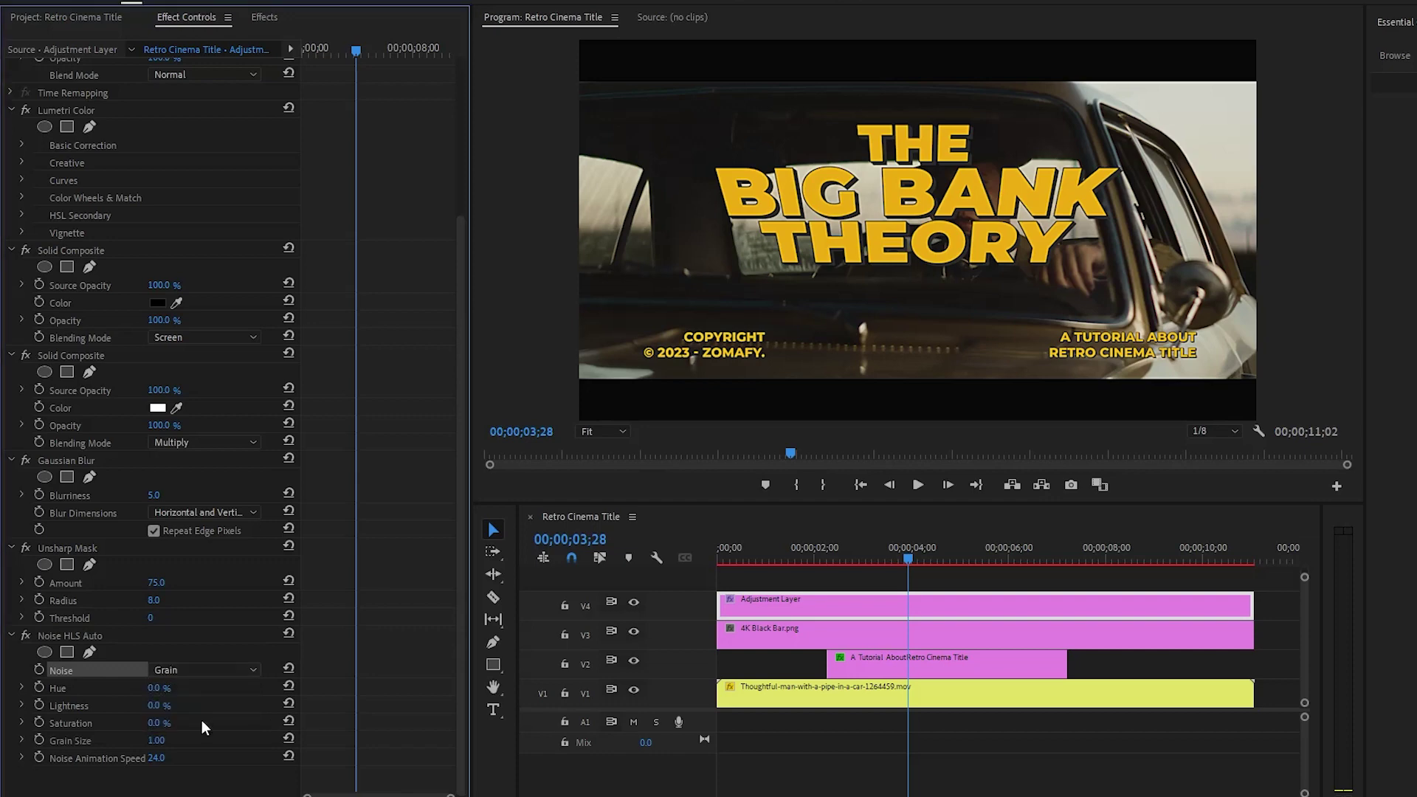
Step: Set the Noise HLS Auto effect's Hue to 1% and its Lightness to 10%
click(154, 688)
text(1)
key(Return)
click(158, 711)
click(156, 706)
text(10)
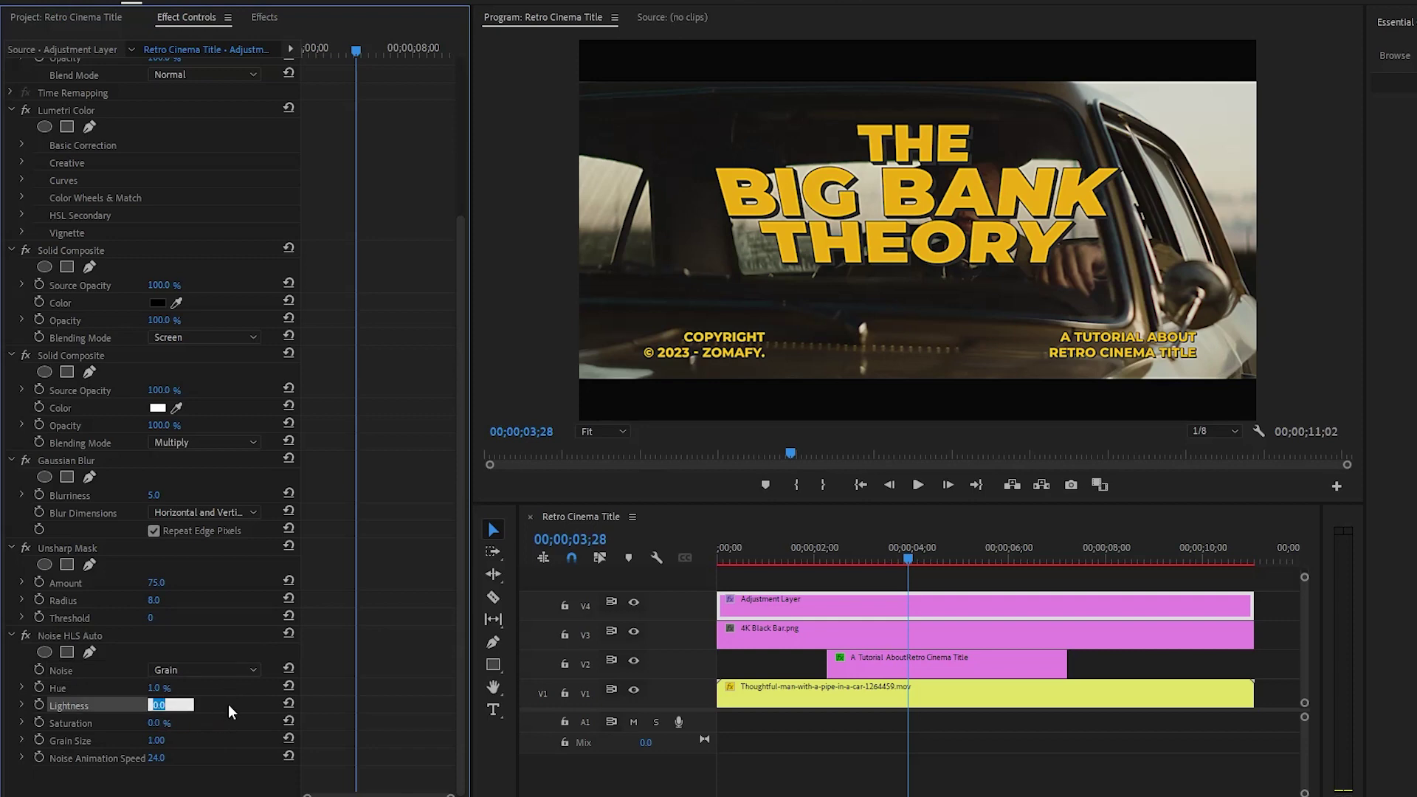
key(Return)
click(200, 776)
Step: Narrow the effect settings area to widen the program monitor and timeline, and deselect the adjustment layer
drag(472, 620, 346, 618)
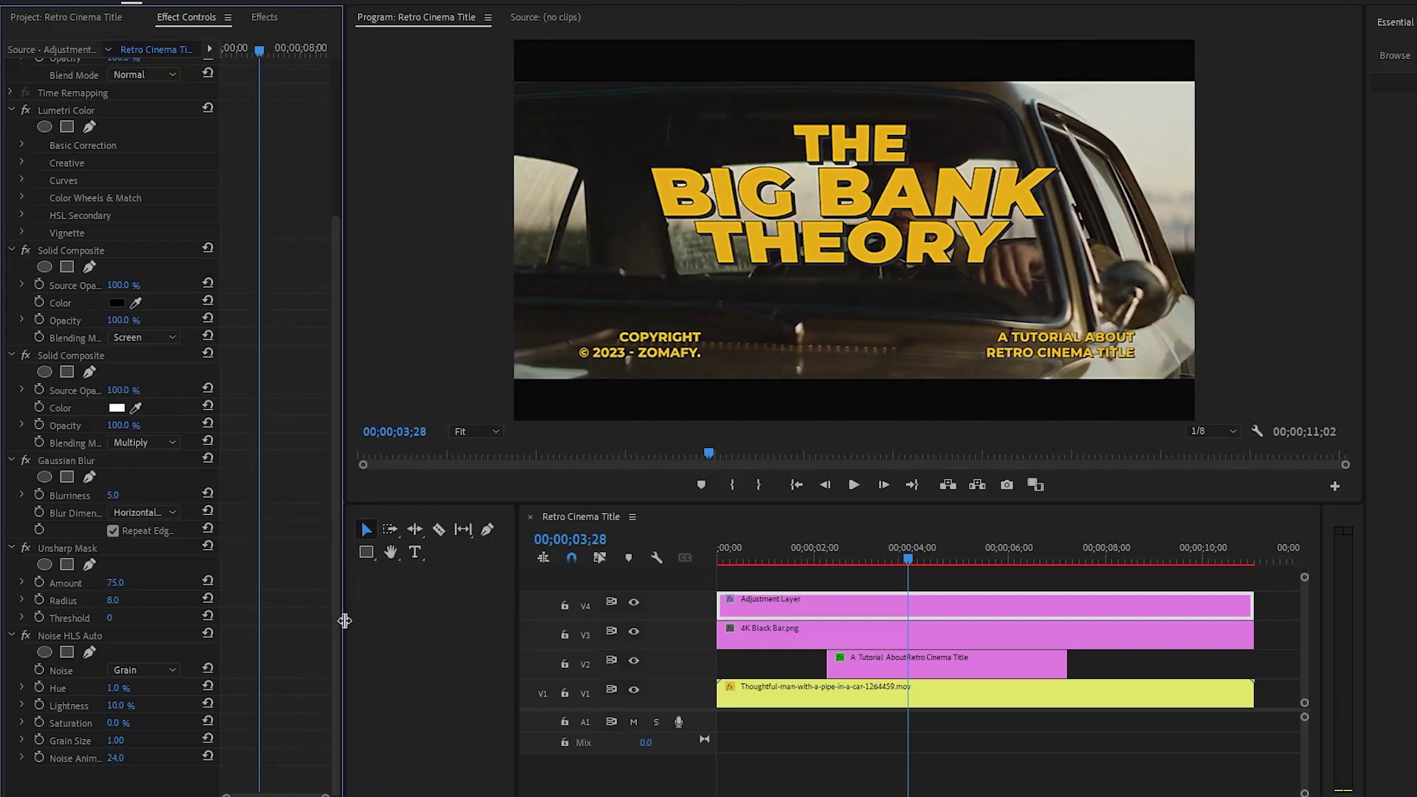
drag(507, 621, 390, 625)
click(1153, 590)
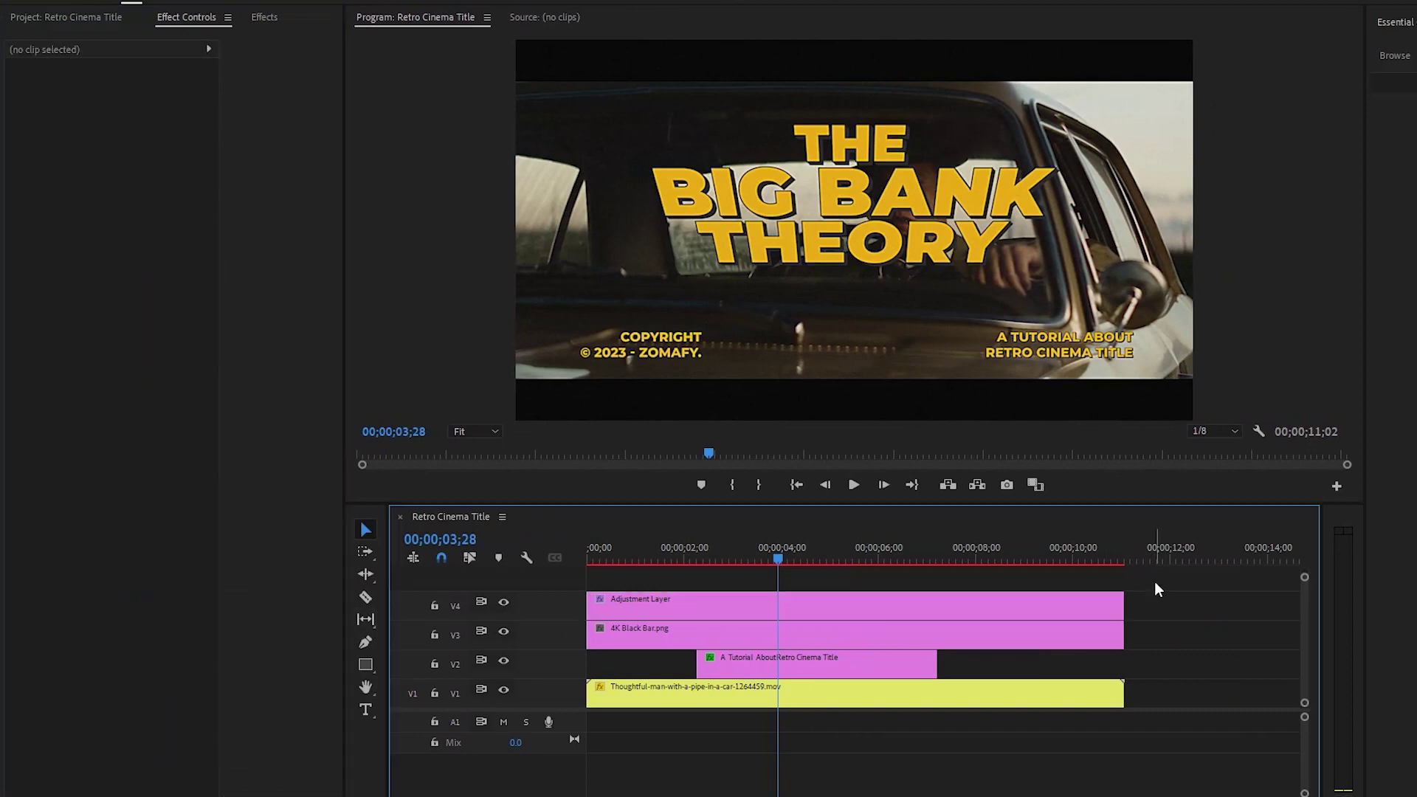
Step: Render previews for the entire Retro Cinema Title sequence
key(minus)
key(minus)
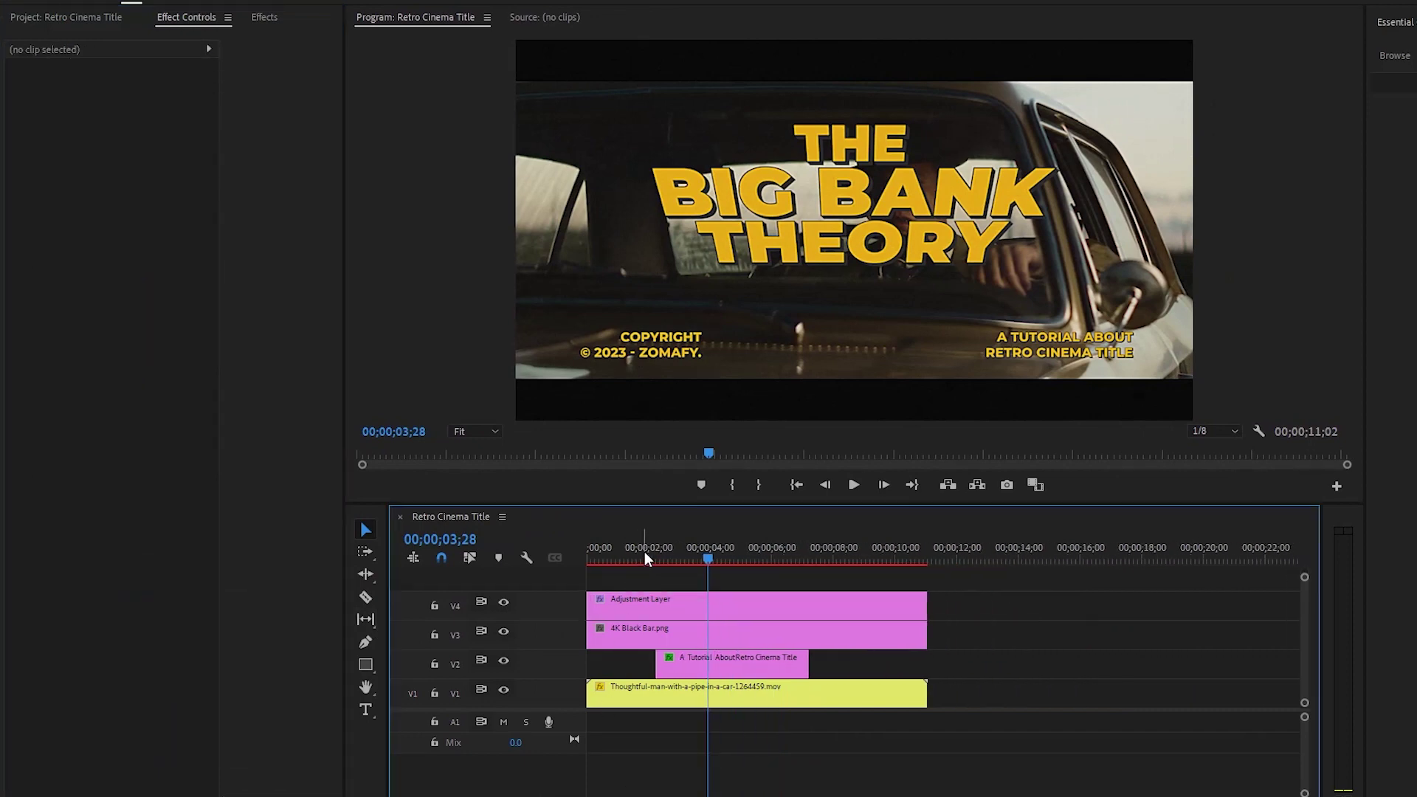
key(Return)
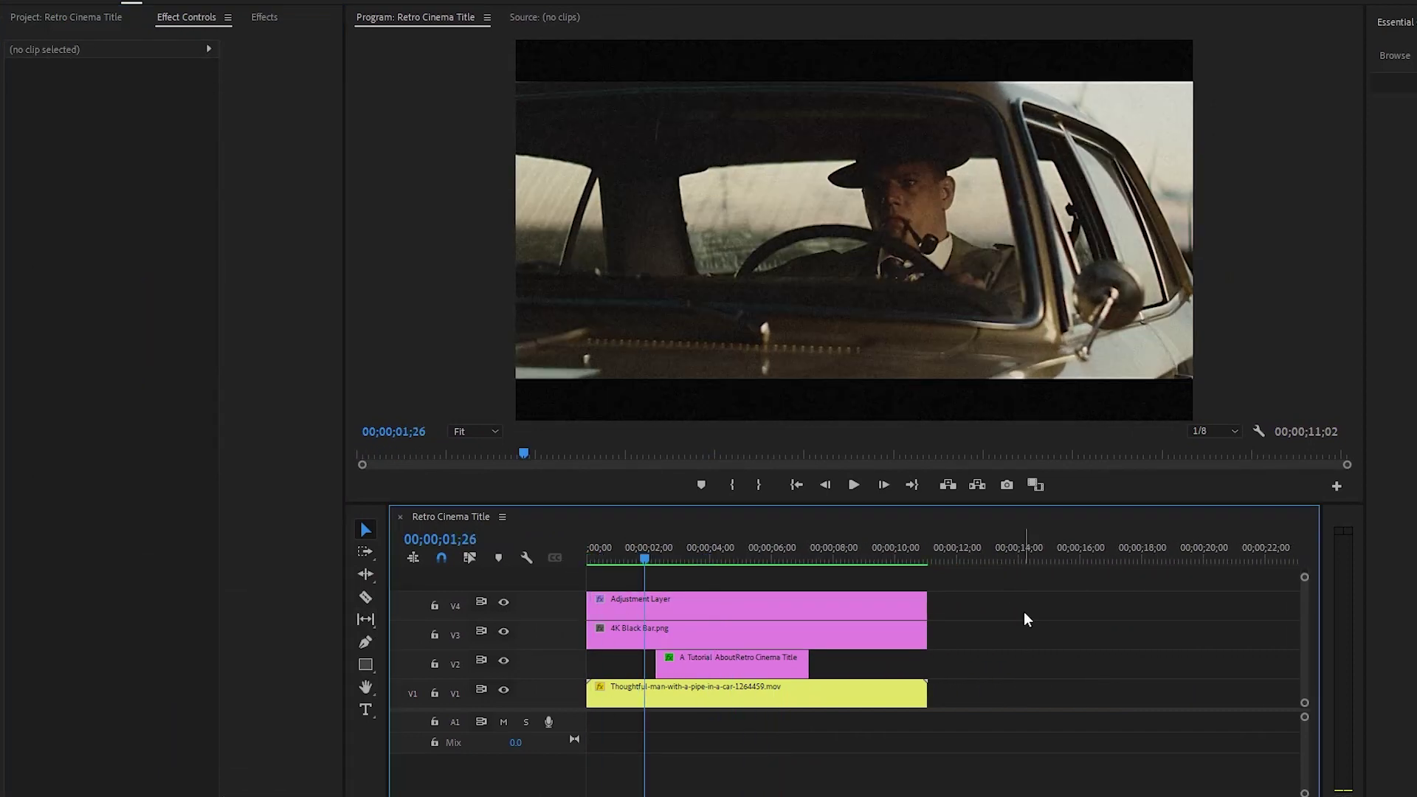
Step: Play the rendered sequence from its start to review the title animation and film look
drag(642, 558, 573, 560)
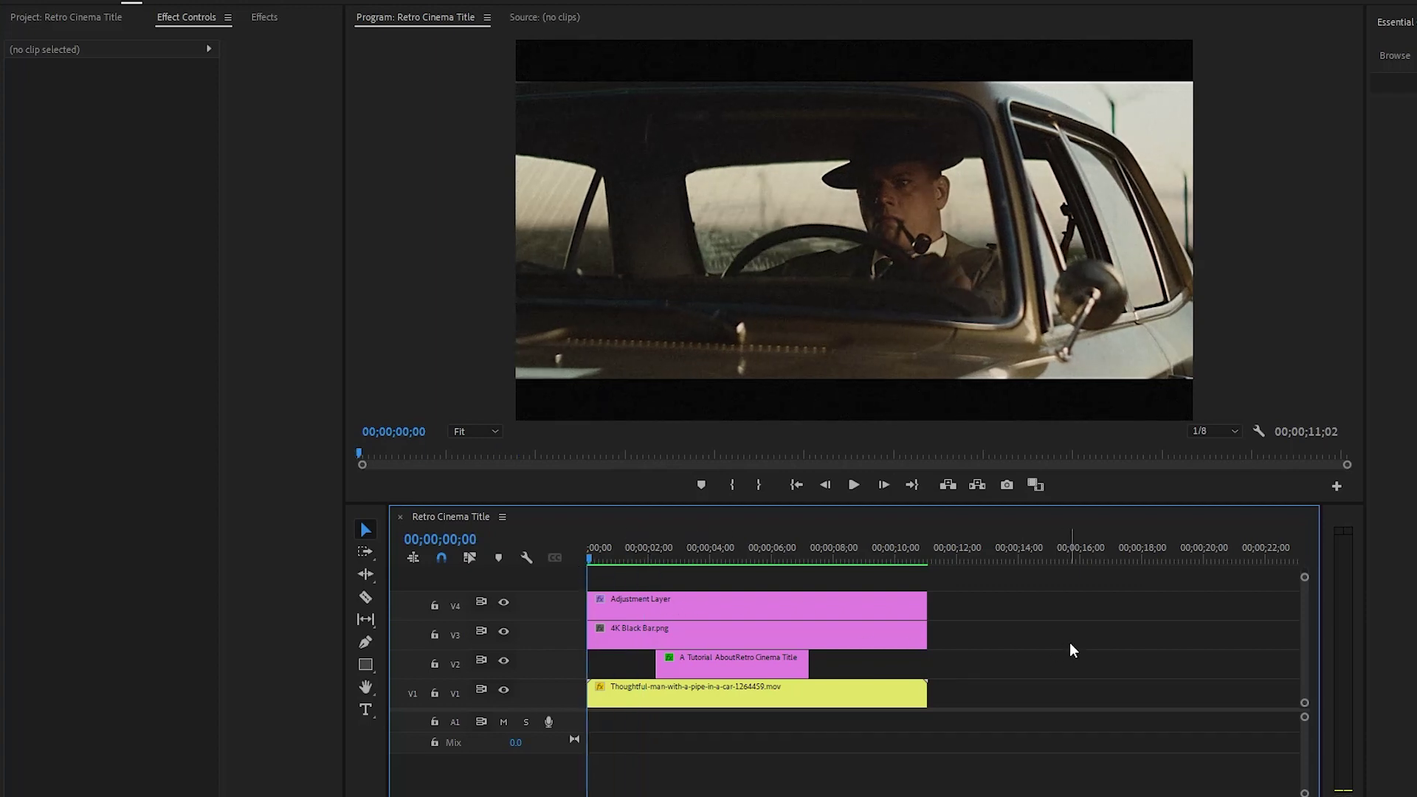
key(space)
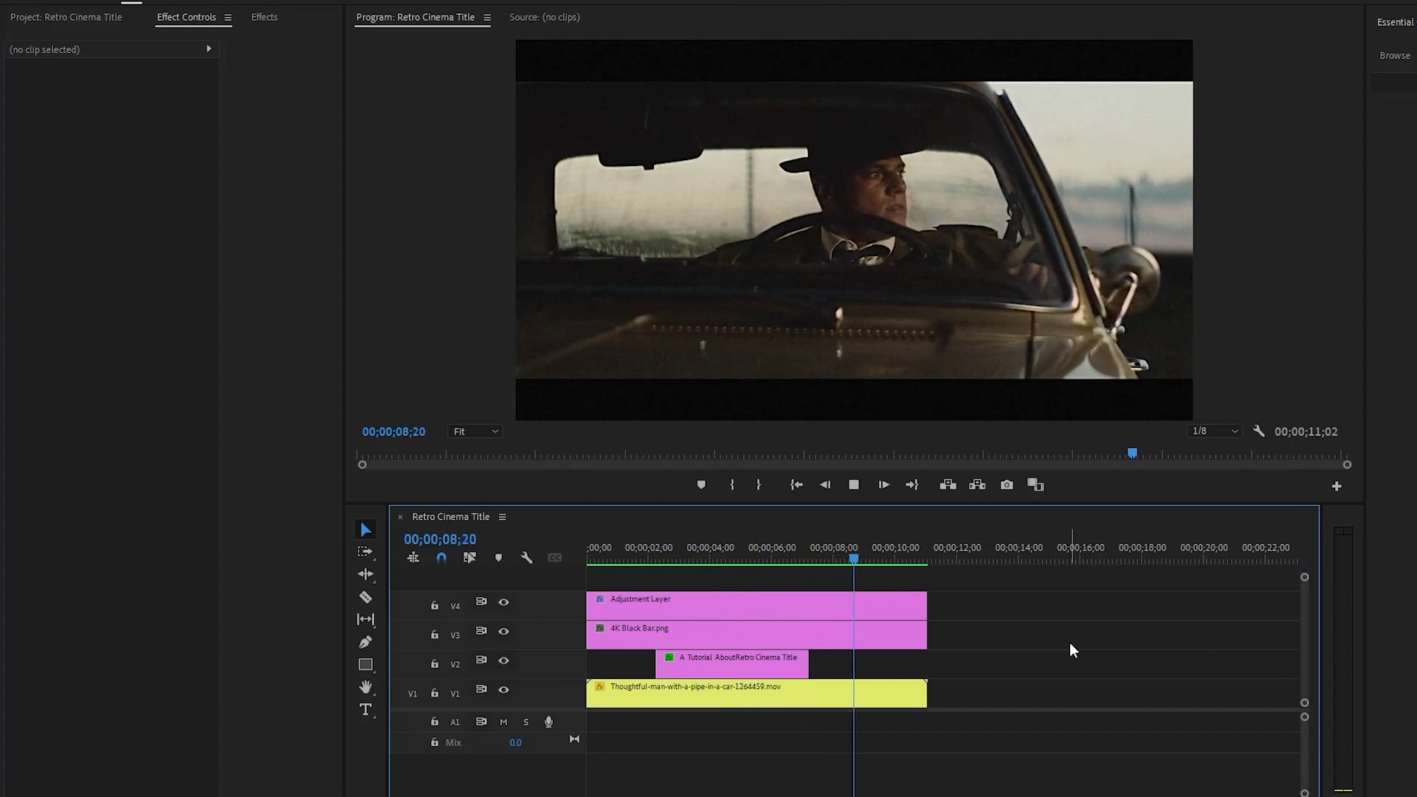
key(space)
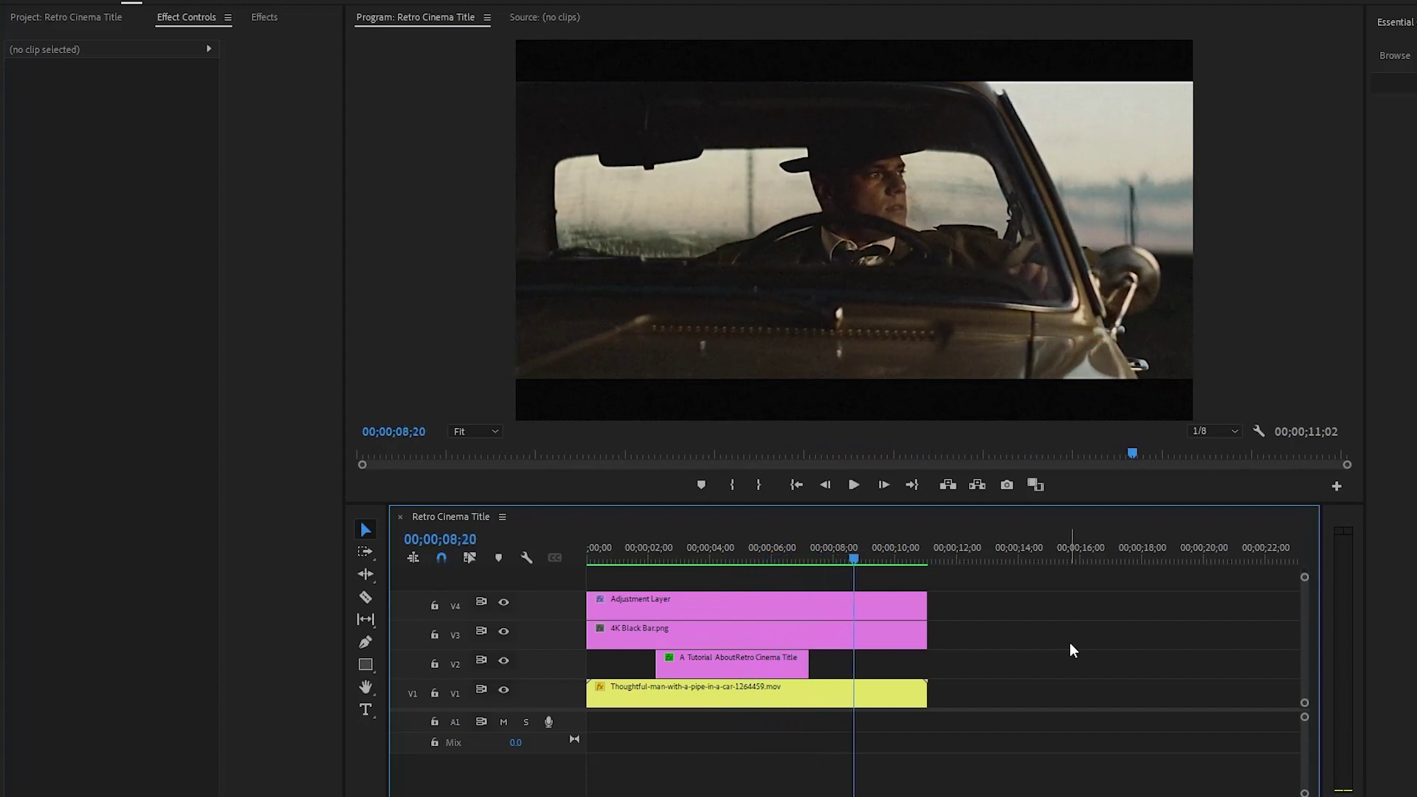